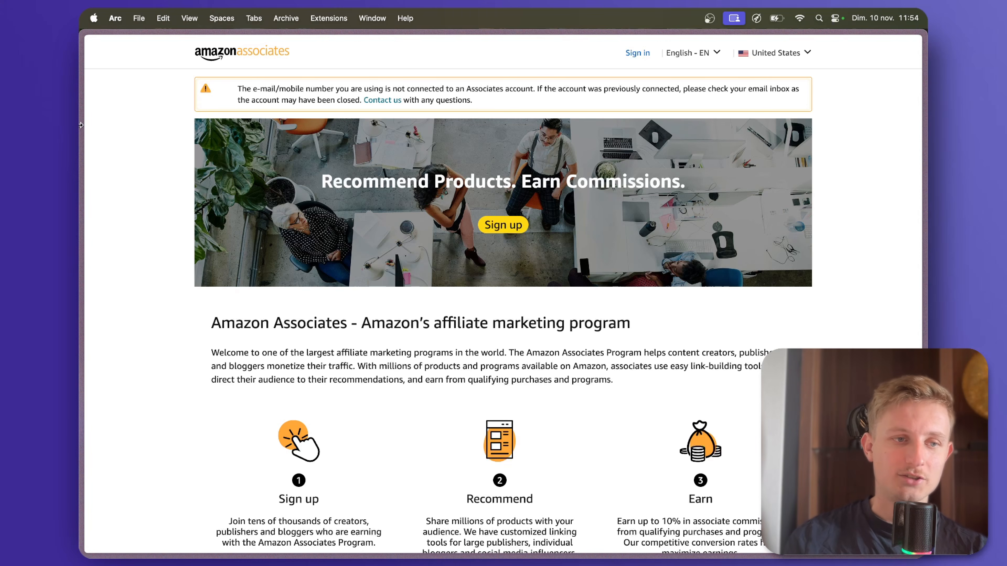
Open the tldraw workflow diagram, and switch to the Produits Amazon spreadsheet in Google Drive.
mouse_move(106, 254)
click(121, 232)
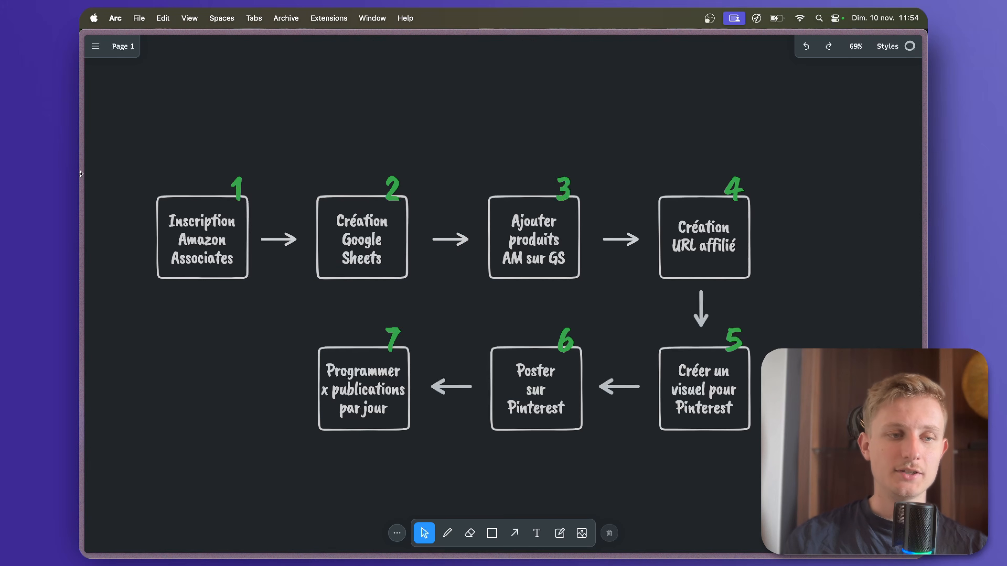
mouse_move(80, 161)
click(121, 145)
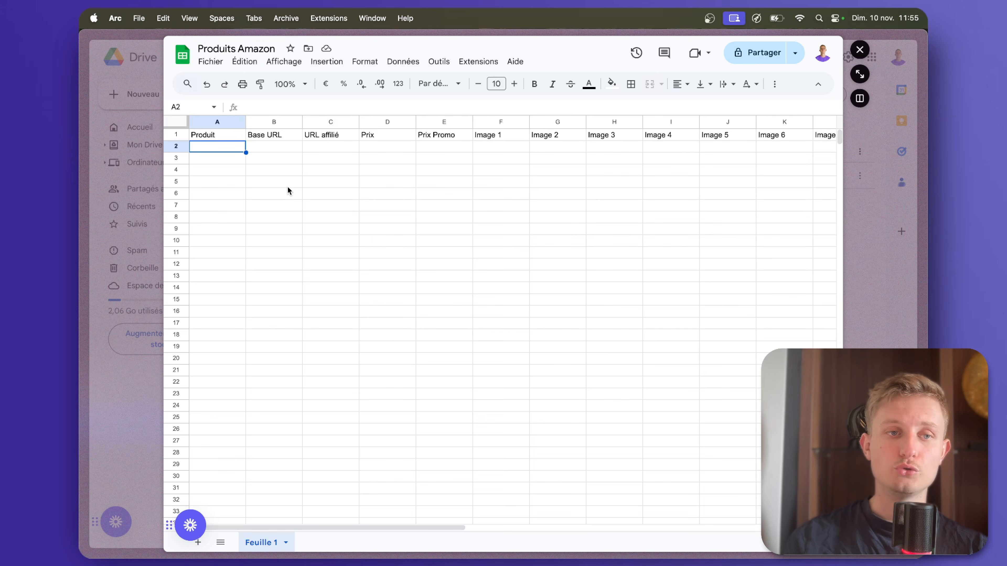
Examine the column headers of the Produits Amazon sheet, from Produit, Base URL and URL affilié through to Image 10.
click(212, 134)
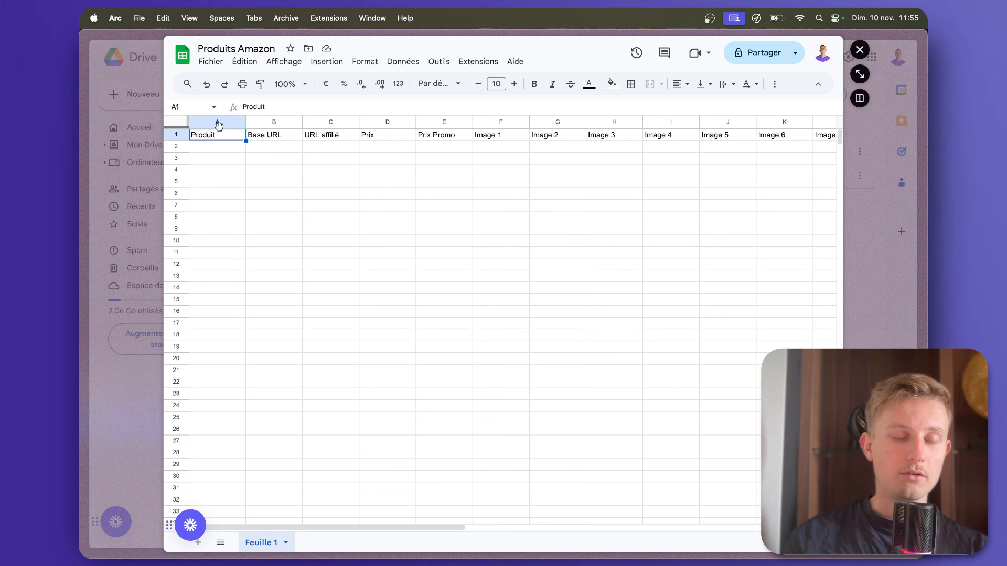
click(290, 135)
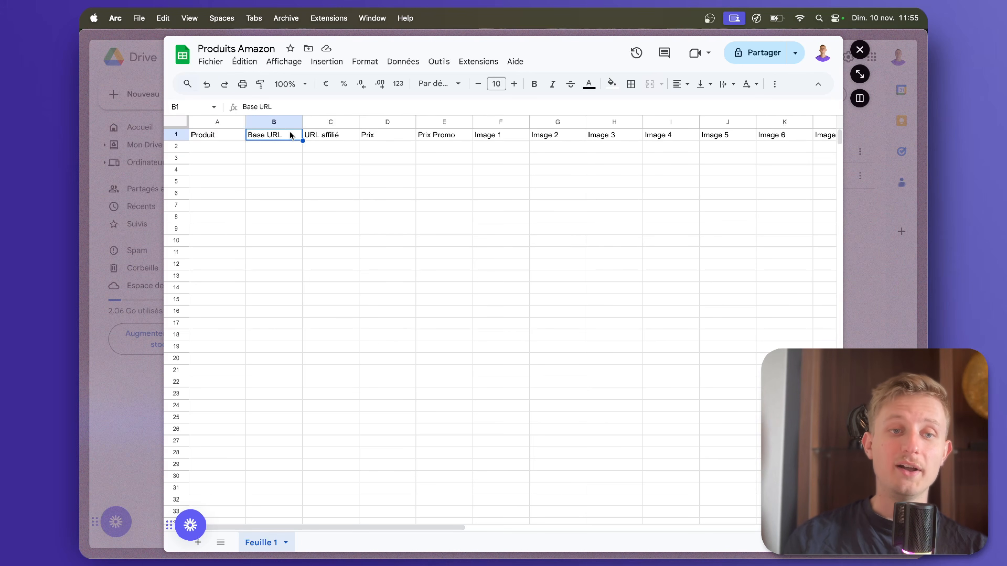
click(333, 136)
click(371, 137)
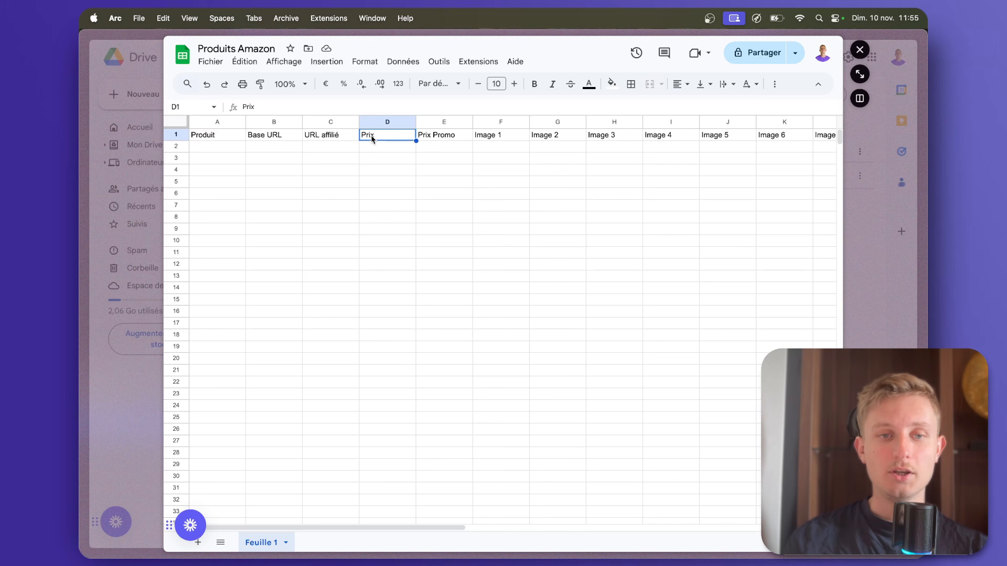
click(444, 139)
click(489, 137)
click(557, 137)
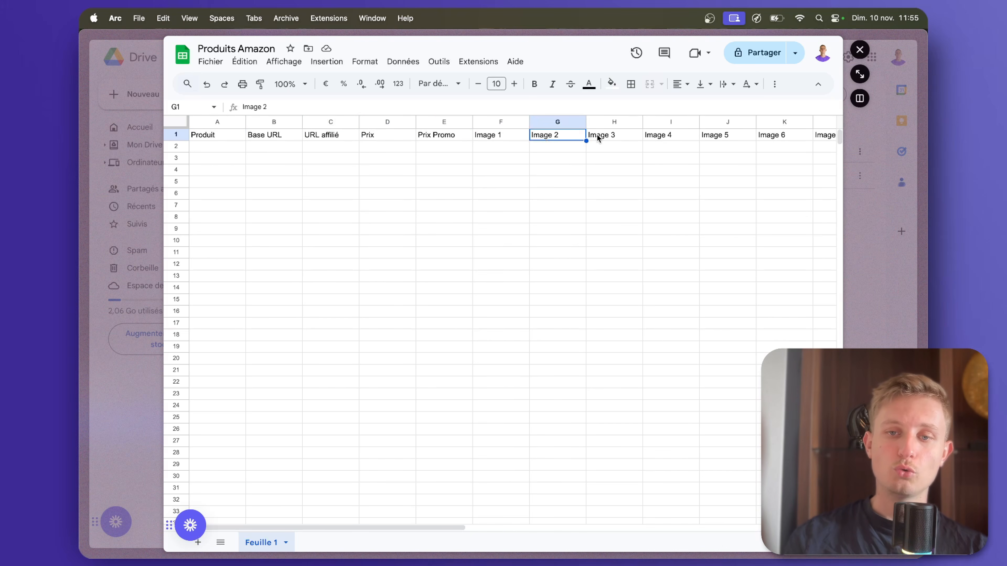
scroll(698, 131, right, 5)
scroll(756, 149, right, 2)
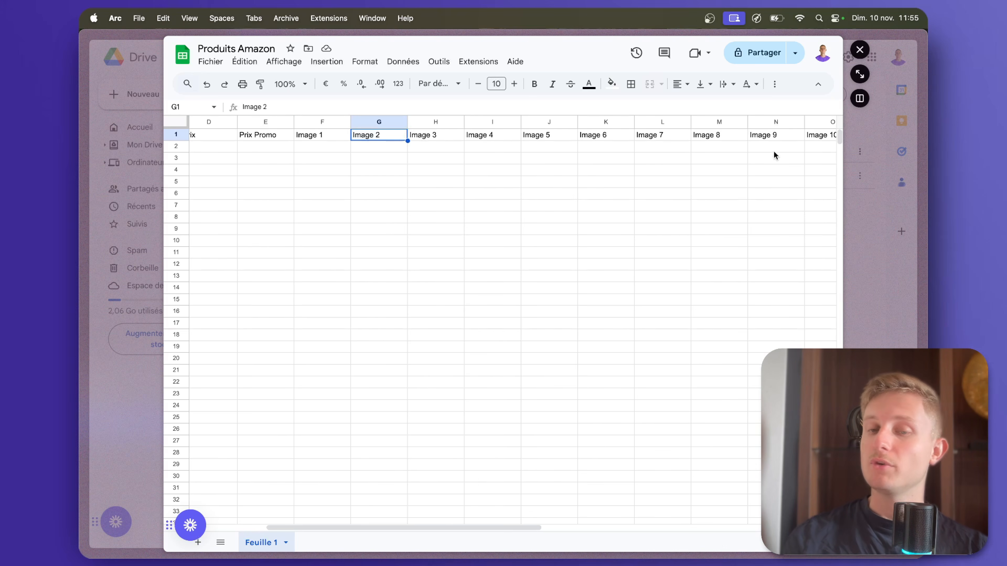
scroll(776, 155, right, 2)
scroll(775, 155, left, 1)
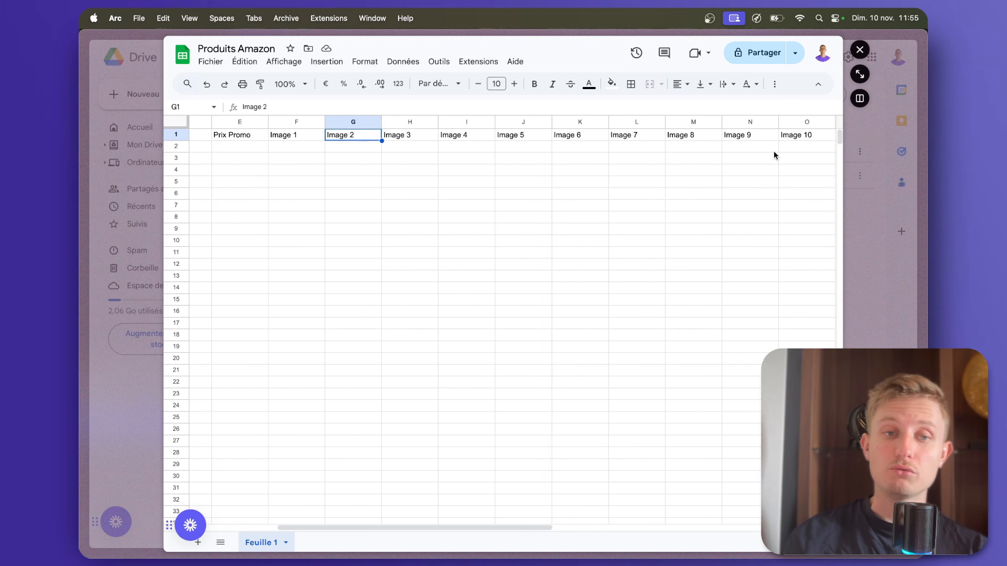
scroll(774, 150, left, 1)
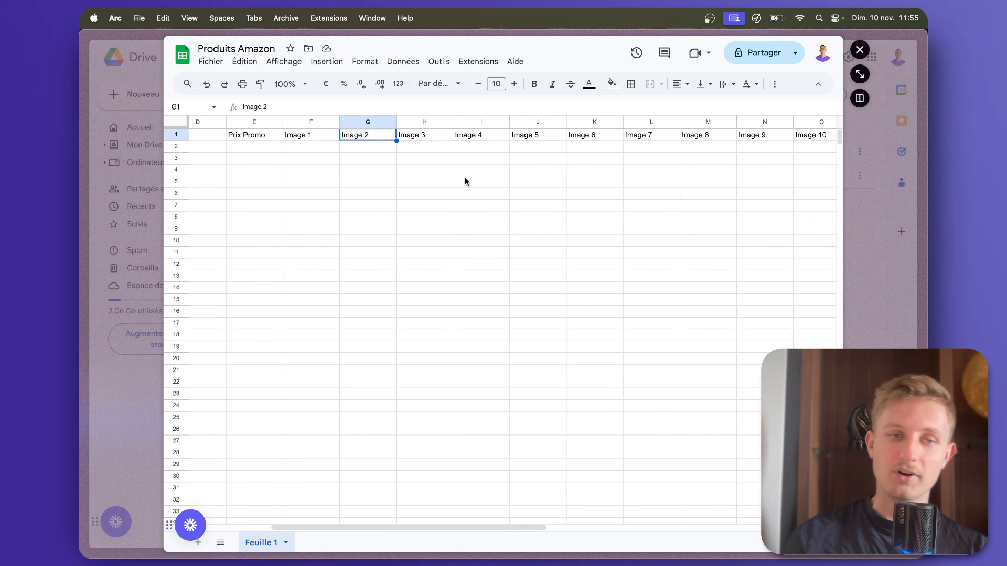
scroll(418, 216, left, 5)
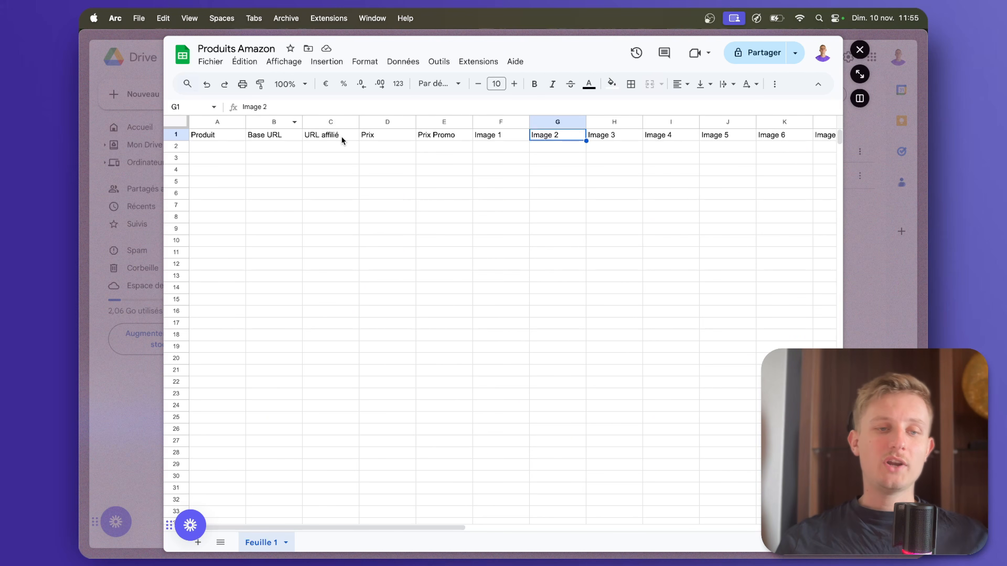
click(278, 150)
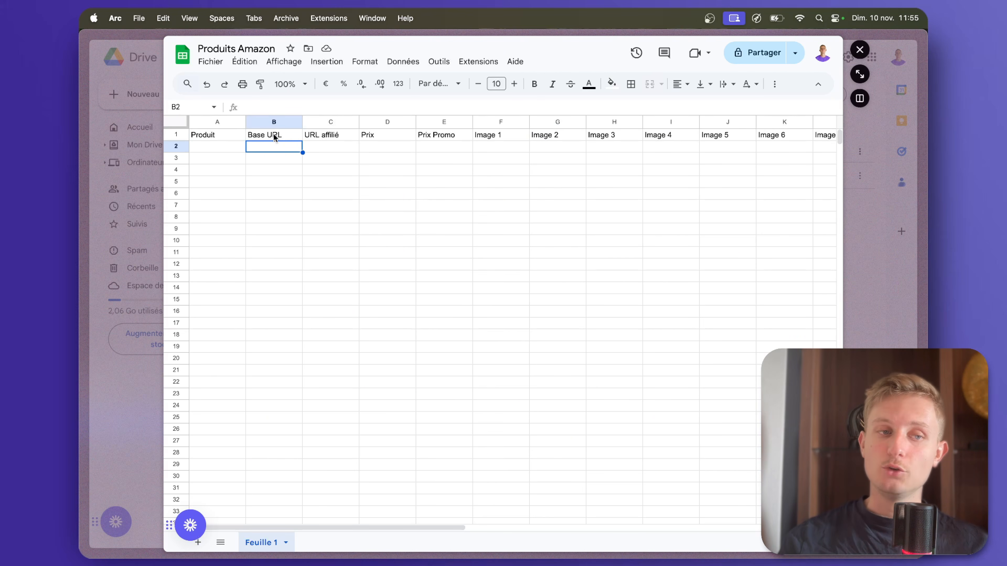
click(316, 147)
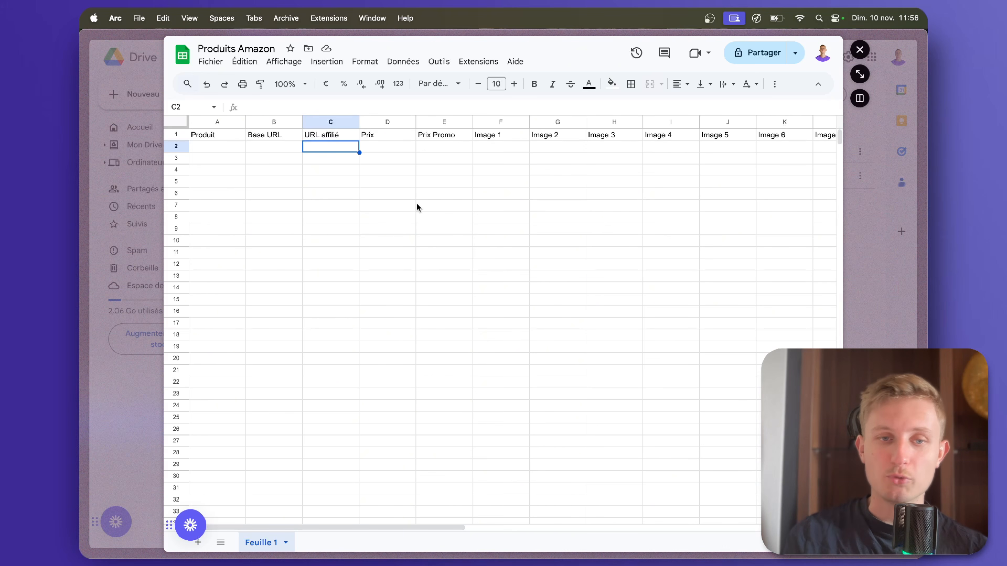
Close the Produits Amazon spreadsheet preview and switch to the Apify Store.
click(84, 149)
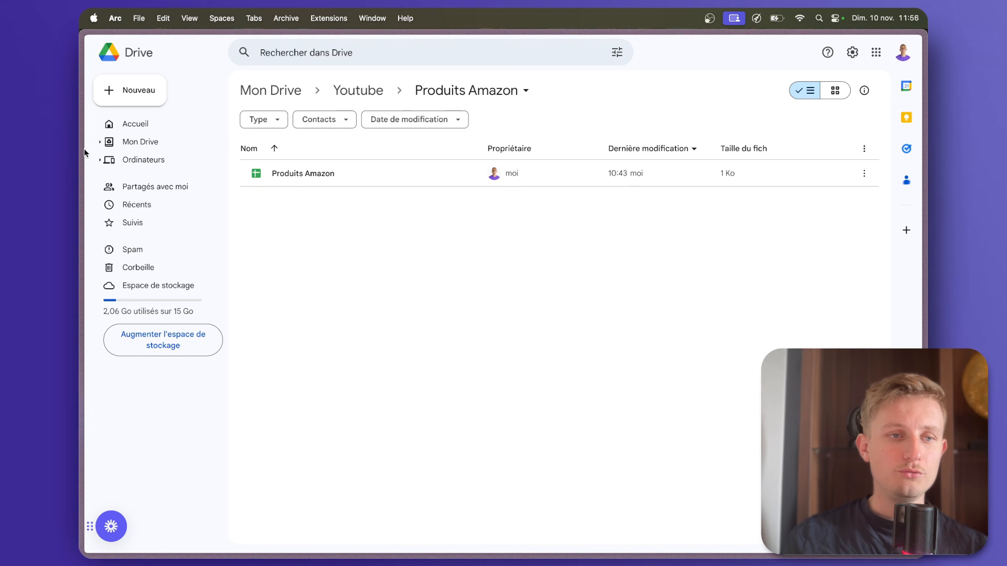
mouse_move(83, 150)
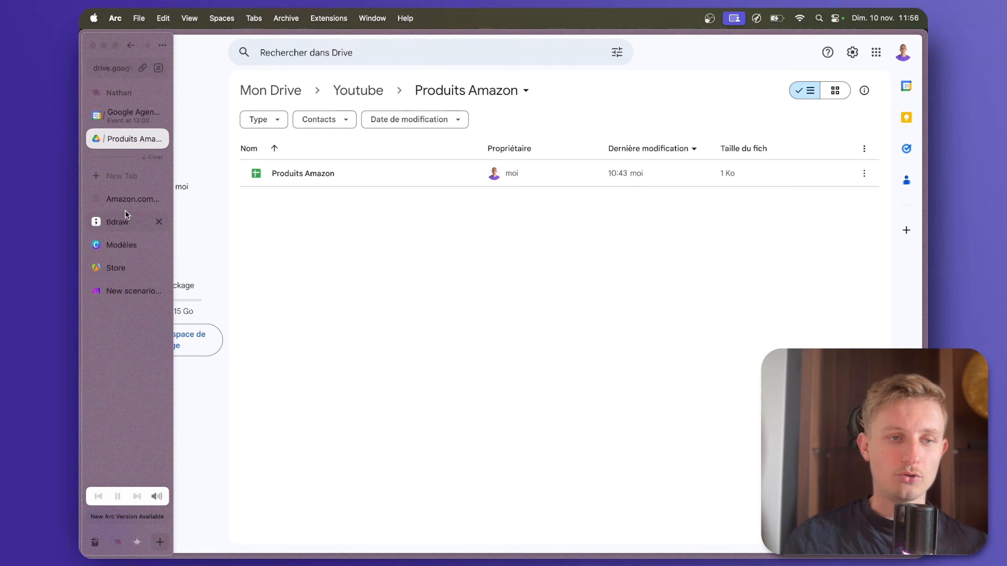
click(119, 269)
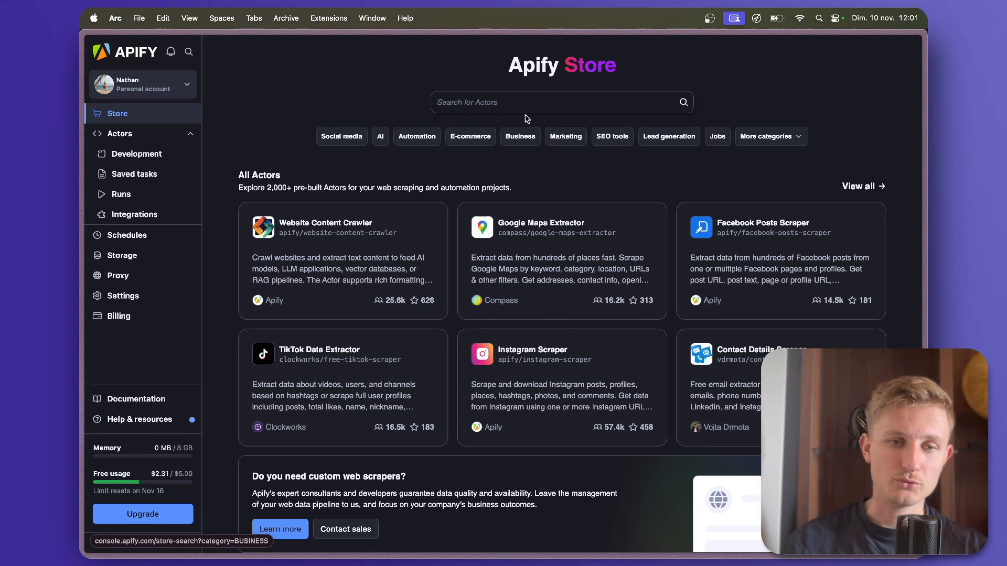
Search the Apify Store for "amazon" and look through the matching Actors.
click(452, 103)
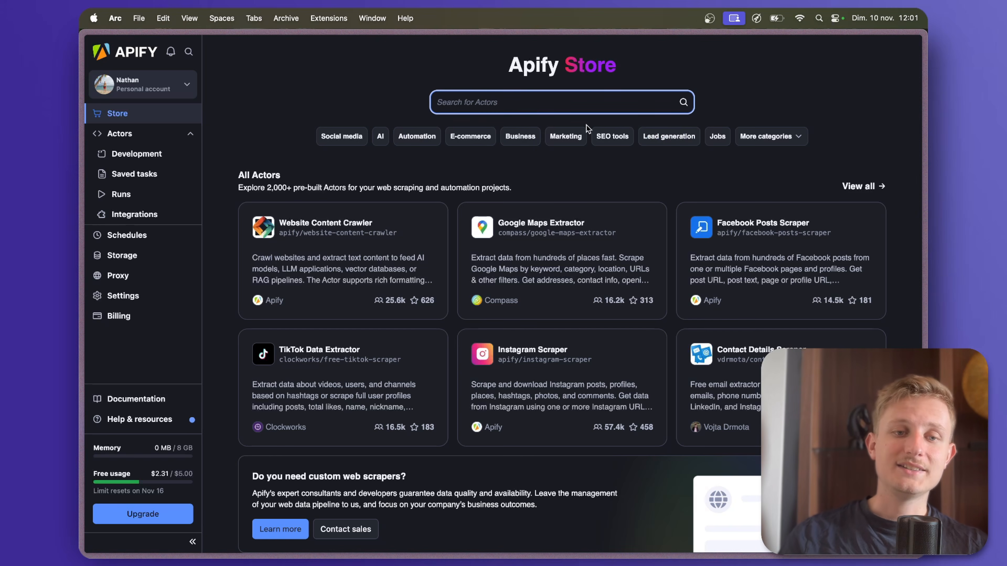
text(amazon)
key(Return)
scroll(610, 401, down, 5)
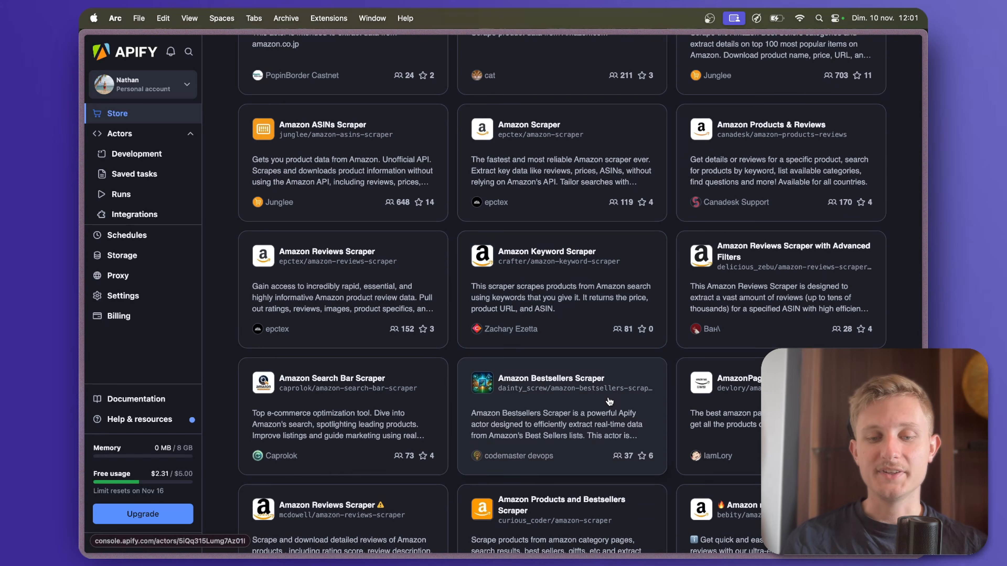
scroll(610, 402, up, 5)
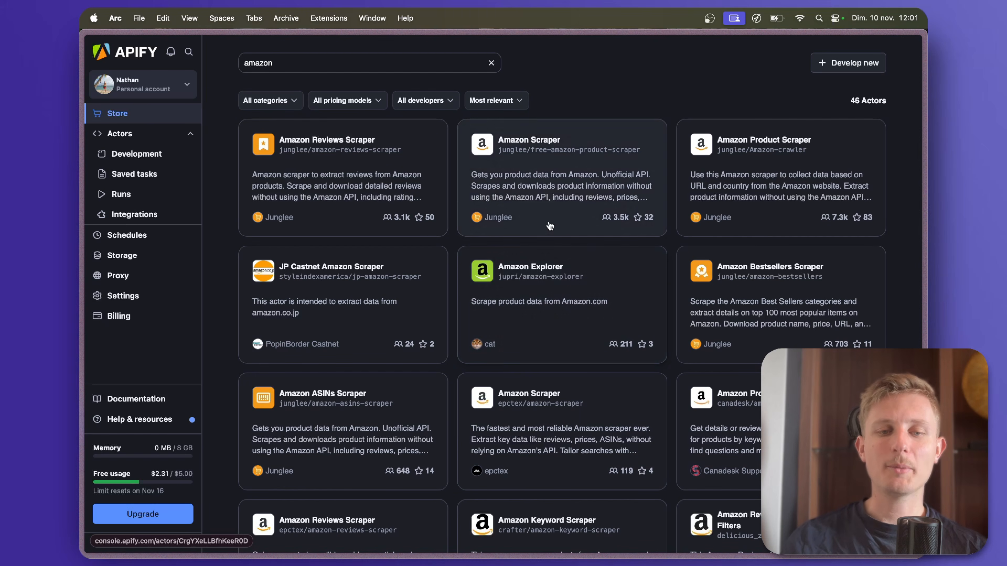
Filter the Actors by the Pay per result pricing model and open Junglee's Amazon Scraper.
click(347, 100)
click(343, 168)
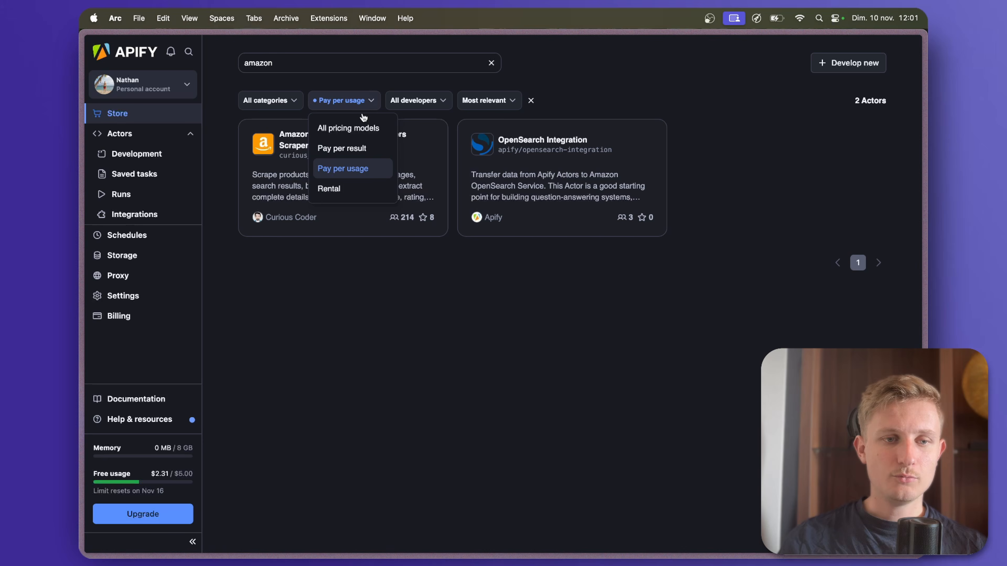
click(334, 155)
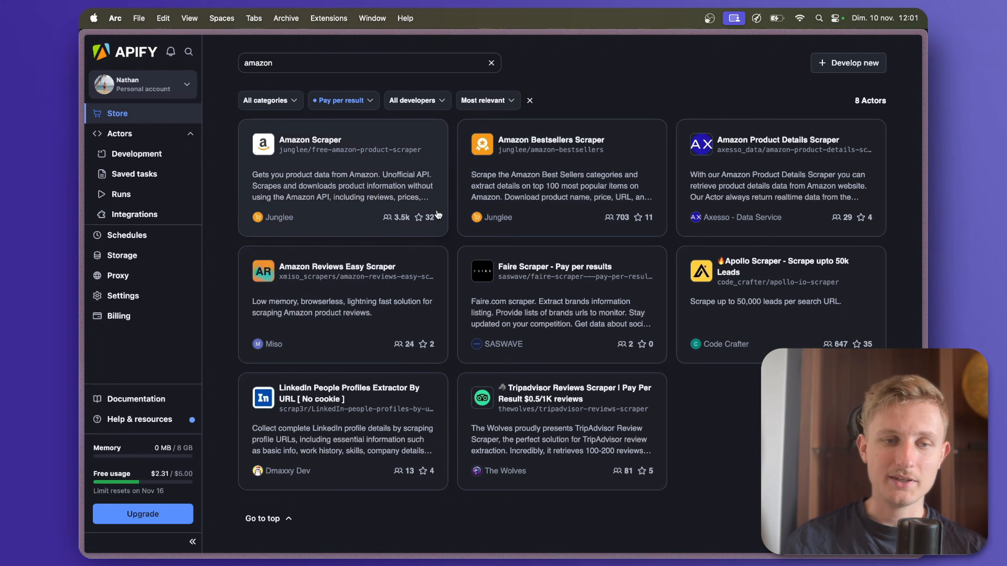
double_click(177, 475)
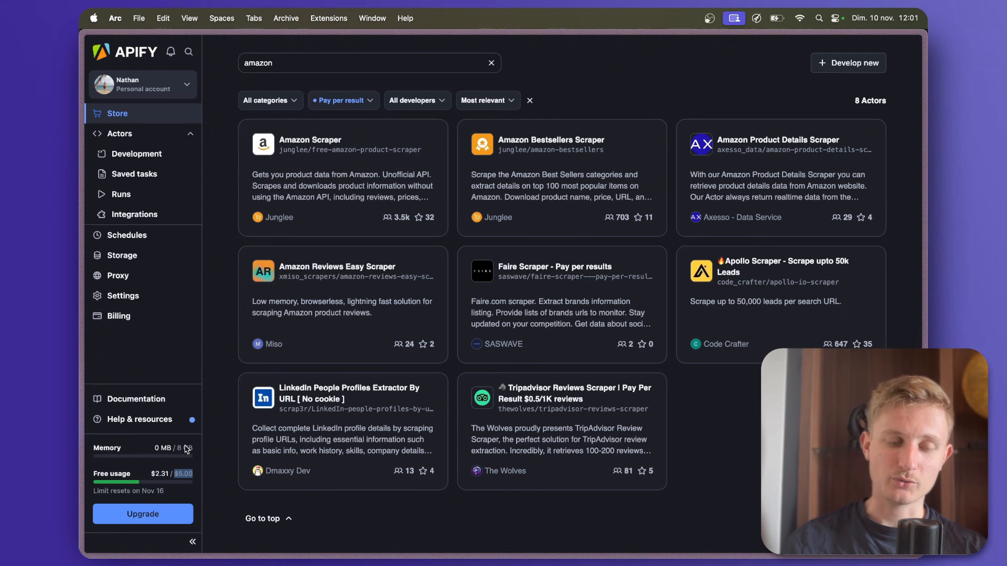
click(384, 173)
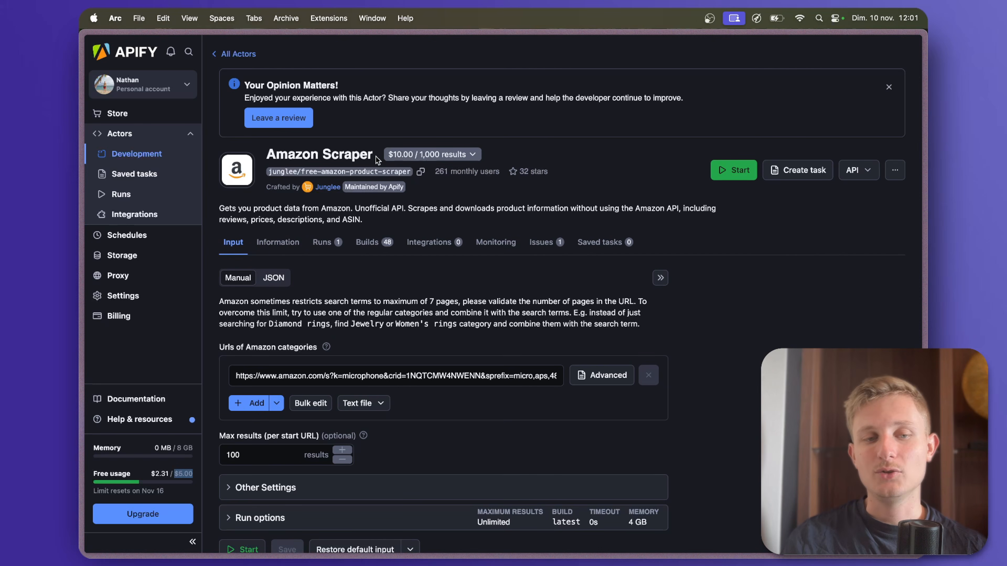
Review the Amazon Scraper's maximum results setting and the account's free usage allowance.
click(248, 456)
drag(249, 456, 230, 455)
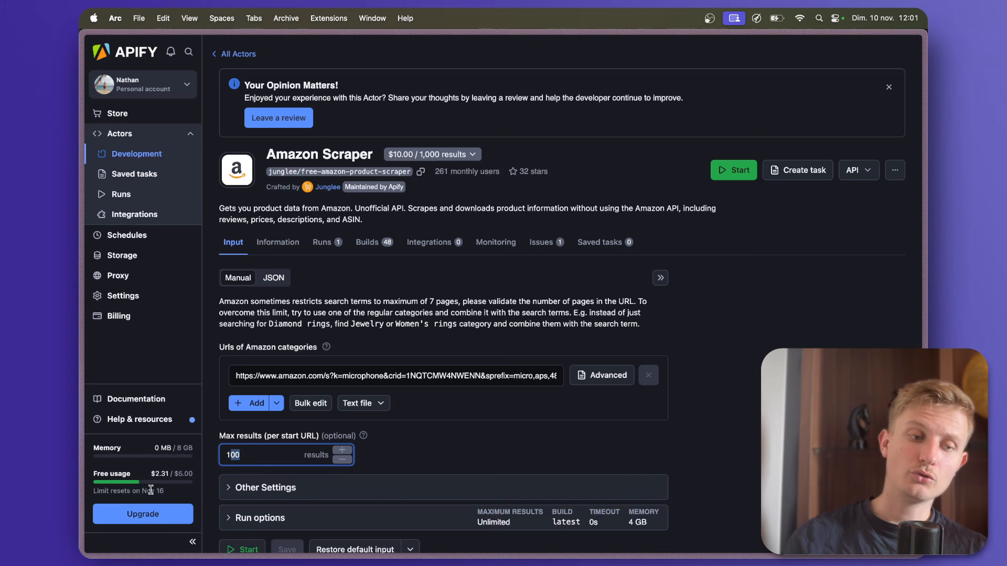
drag(175, 473, 190, 473)
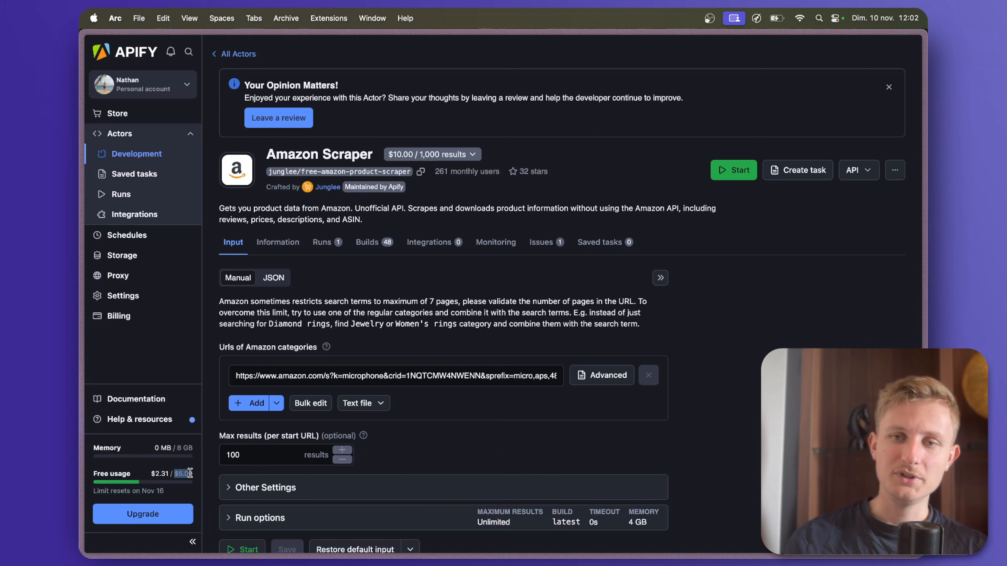
click(214, 476)
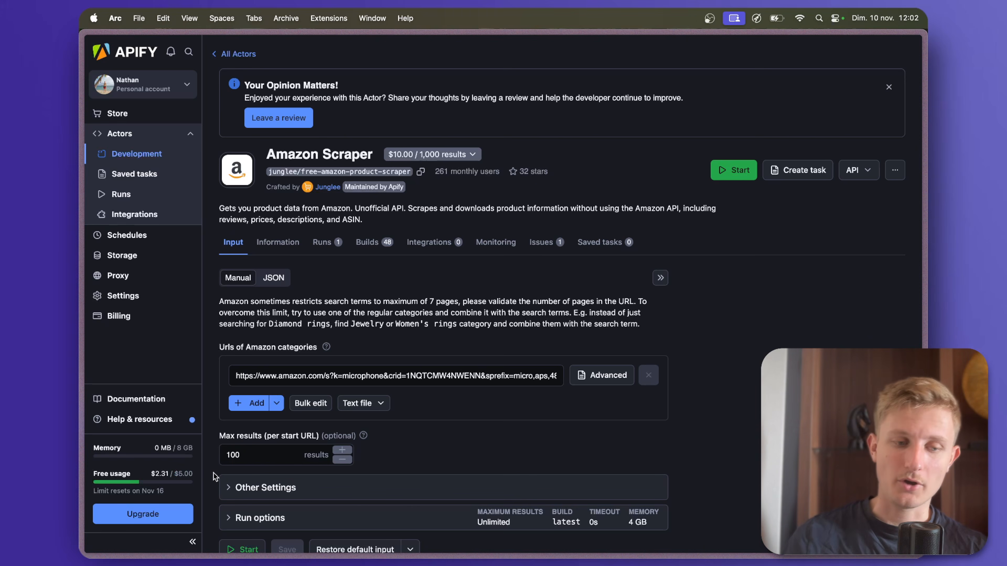
scroll(214, 476, down, 3)
scroll(644, 360, up, 3)
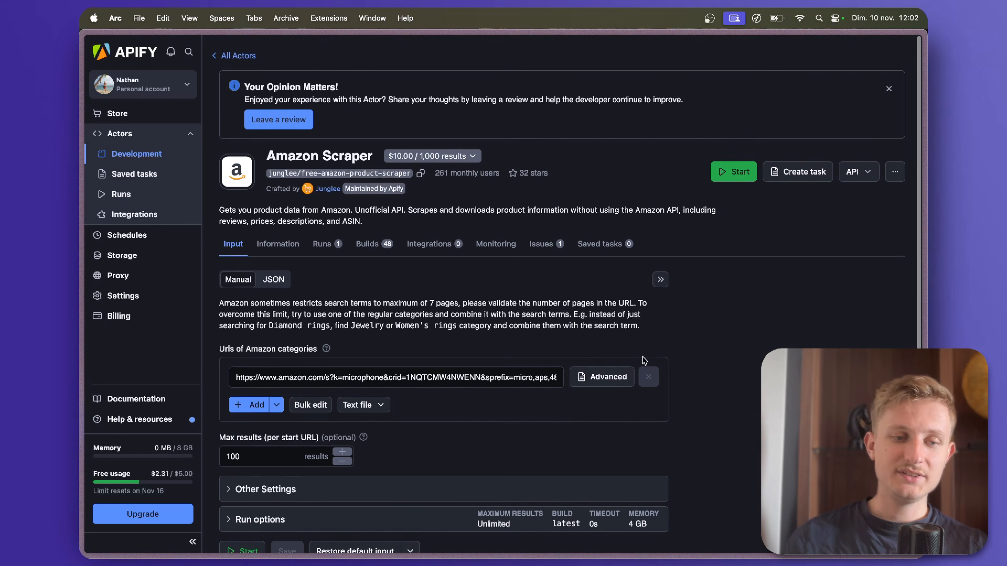
Switch to the Amazon.fr search page for "micro" and look over the product results.
click(314, 370)
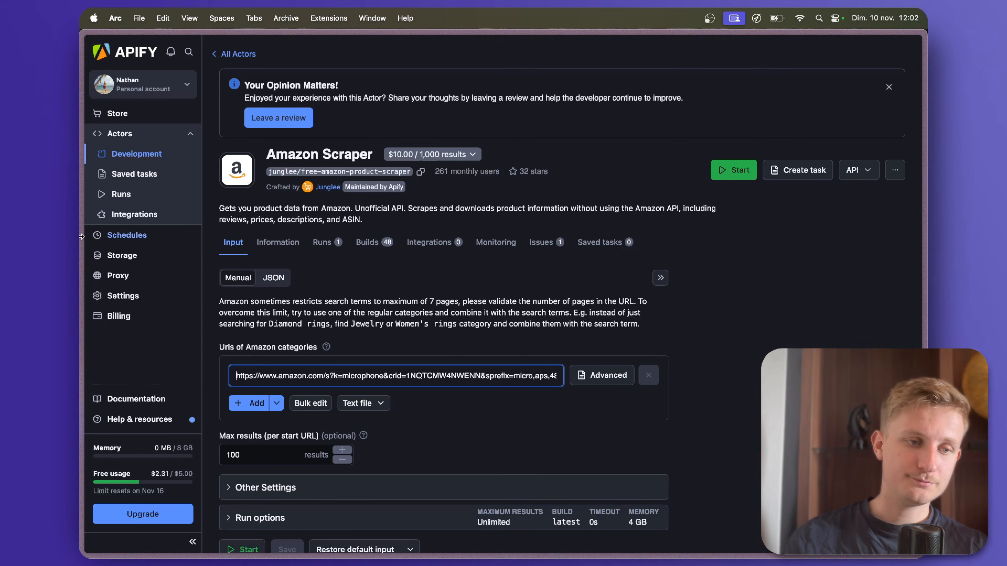
mouse_move(99, 233)
click(124, 199)
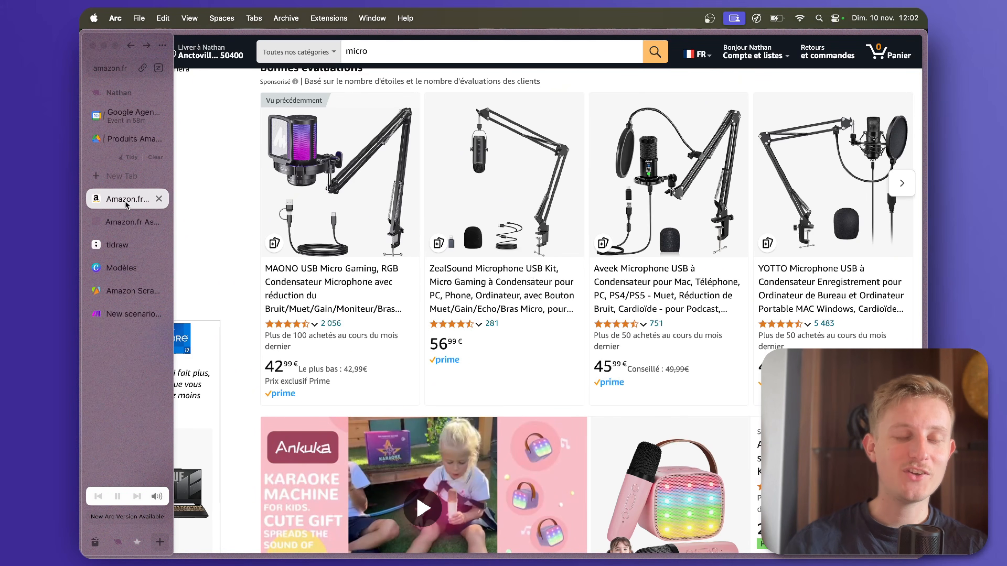
scroll(350, 251, down, 5)
scroll(350, 252, up, 15)
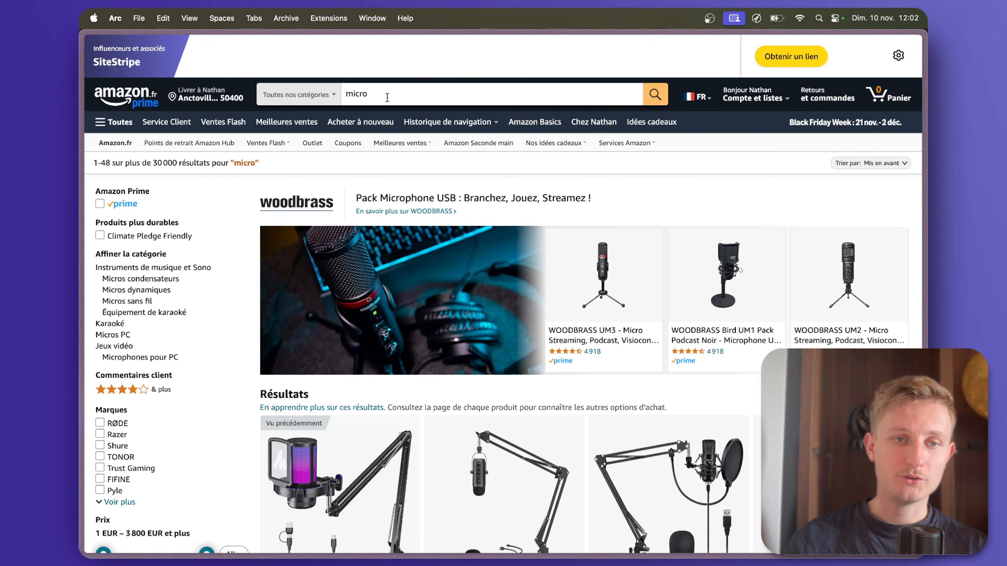
scroll(475, 409, down, 20)
scroll(475, 409, up, 20)
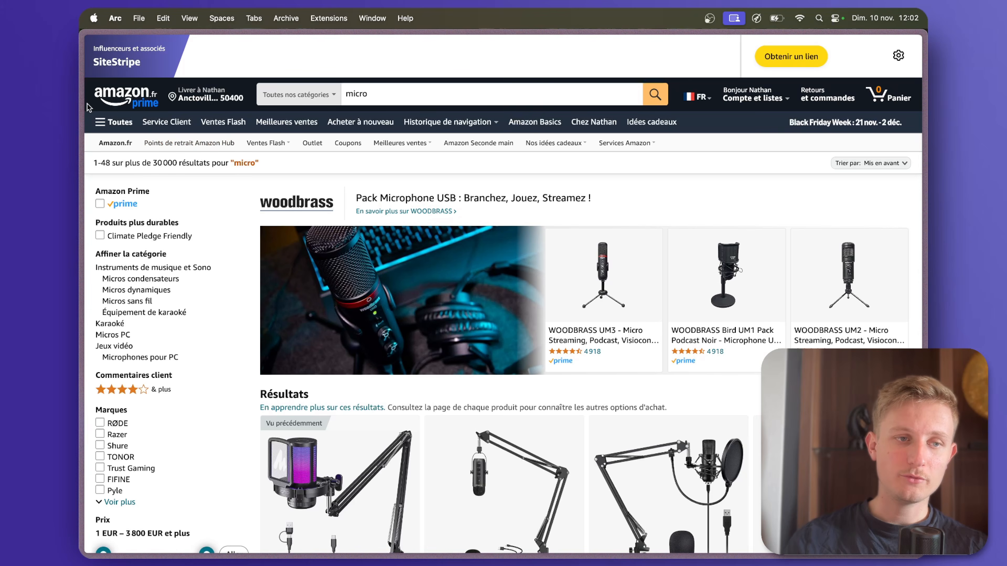
Copy the address of the Amazon.fr "micro" search page and replace the Amazon Scraper's category URL with it.
mouse_move(87, 104)
click(114, 75)
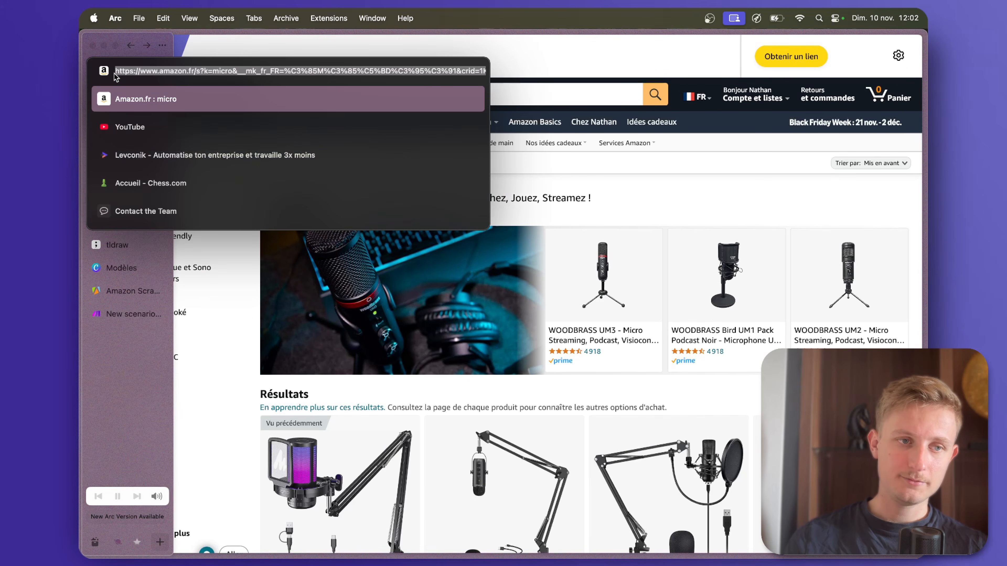
click(135, 371)
click(124, 292)
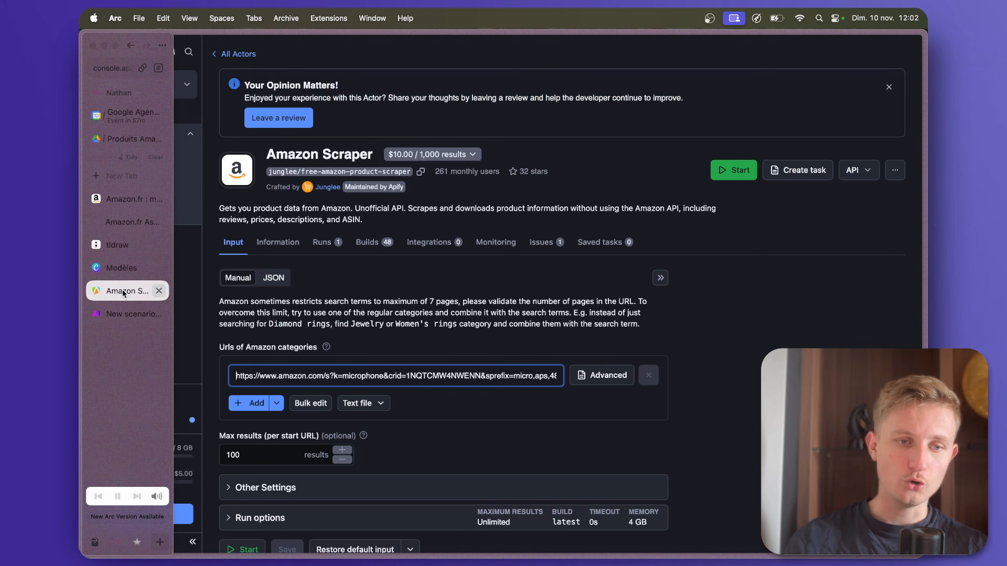
key(super+a)
key(super+v)
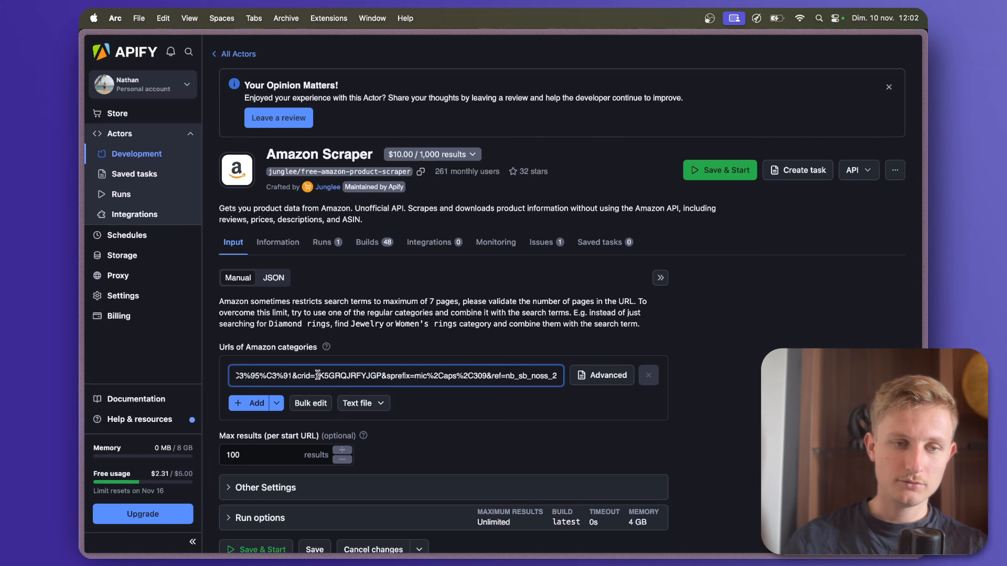
Set the Amazon Scraper's maximum results per start URL to 20, then save and start the run.
scroll(476, 432, down, 4)
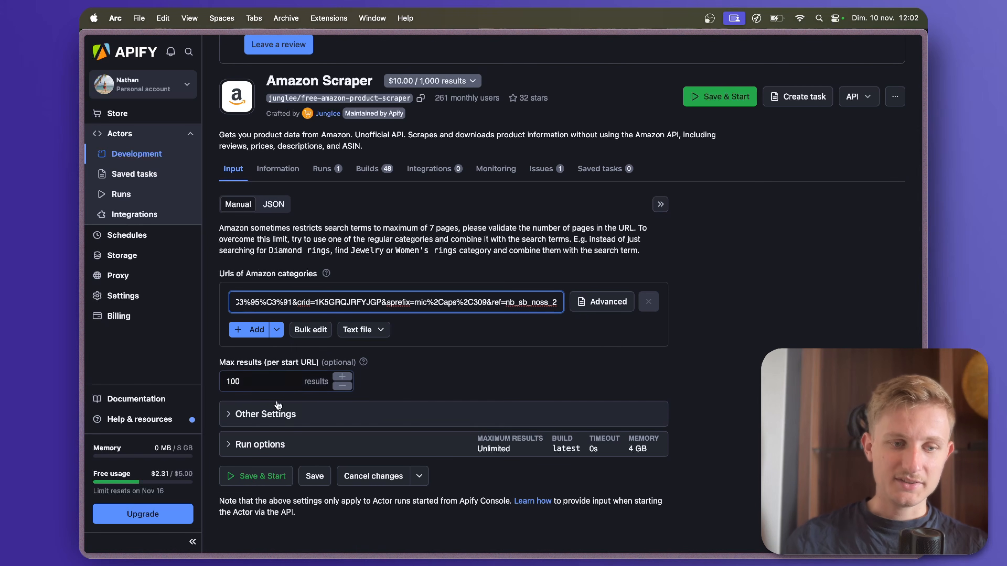
click(273, 382)
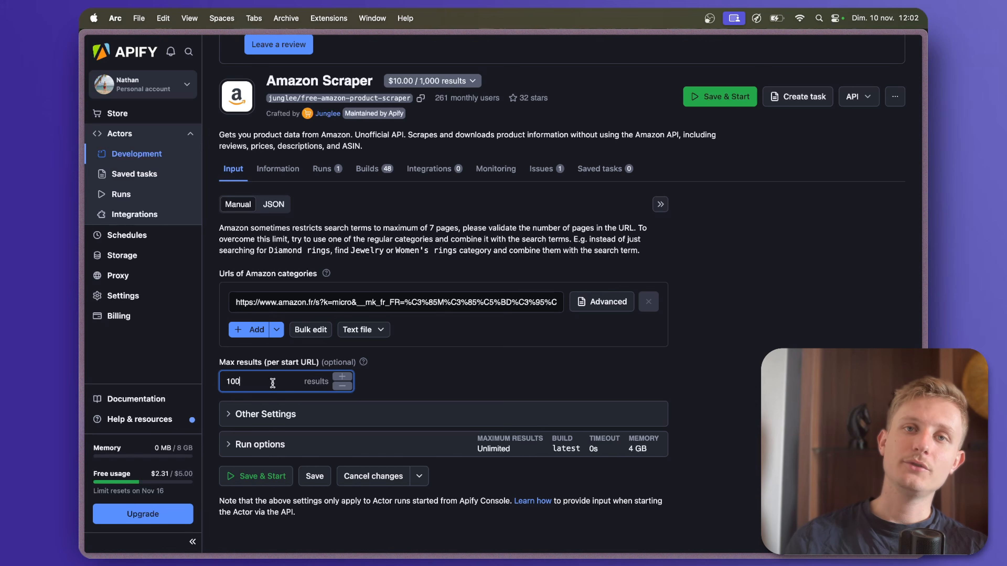
double_click(272, 382)
text(20)
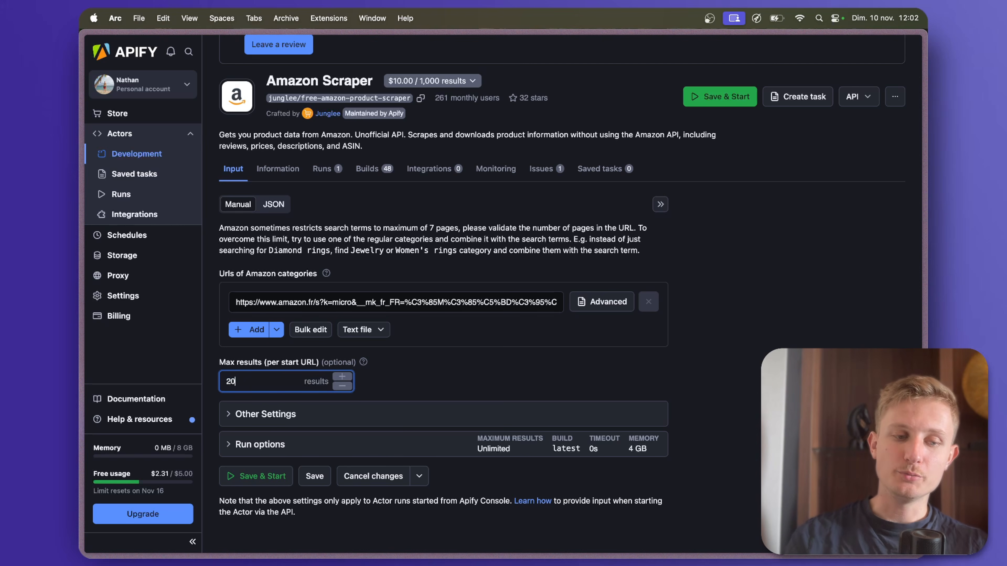
click(411, 375)
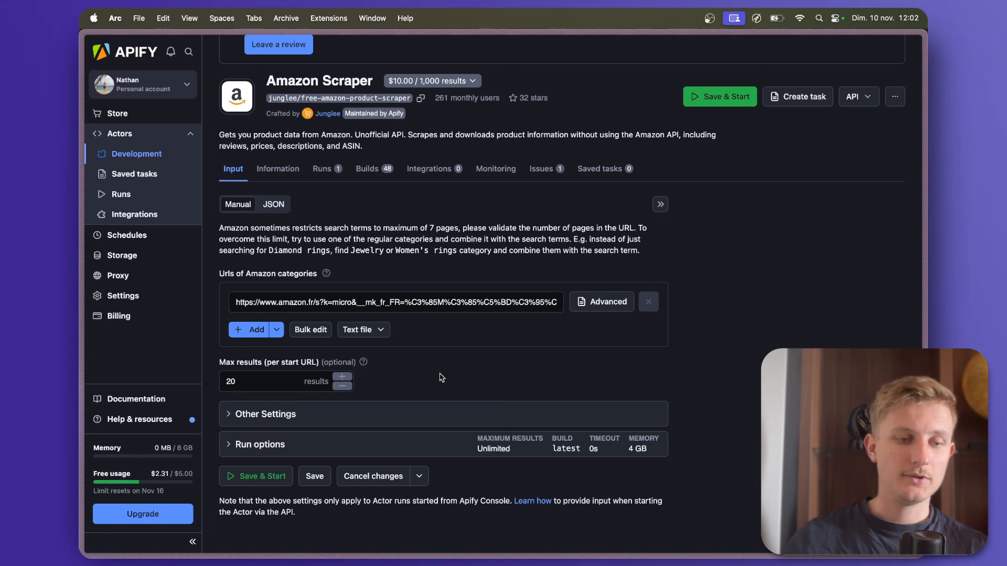
click(277, 475)
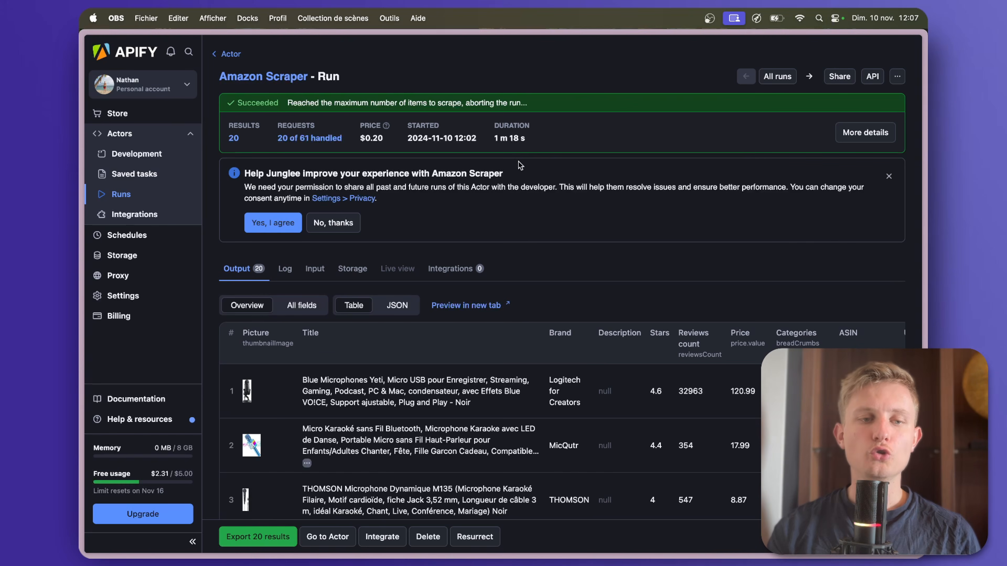
Review the products scraped by the finished run in the output overview table.
scroll(539, 170, down, 15)
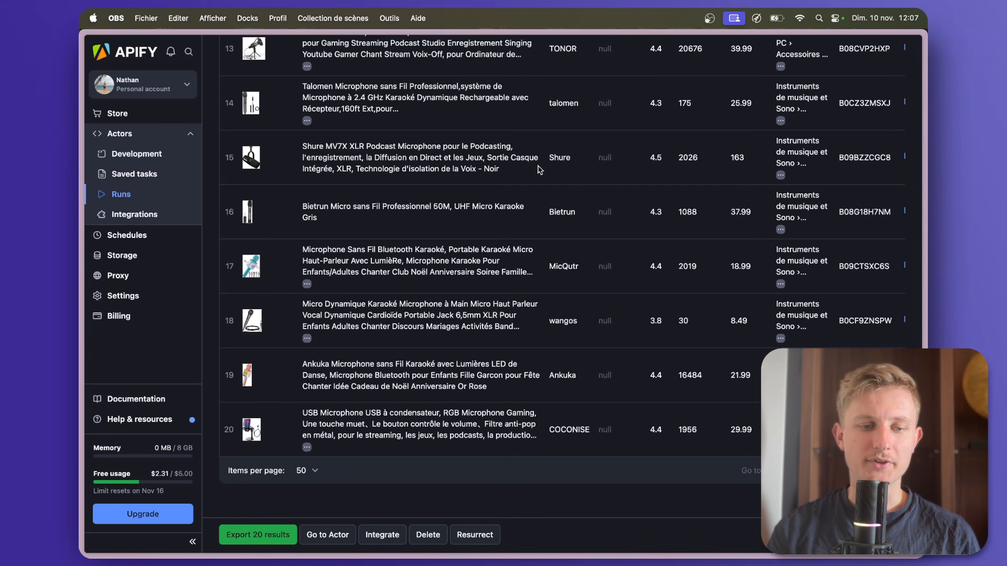
scroll(539, 170, up, 2)
scroll(401, 322, up, 15)
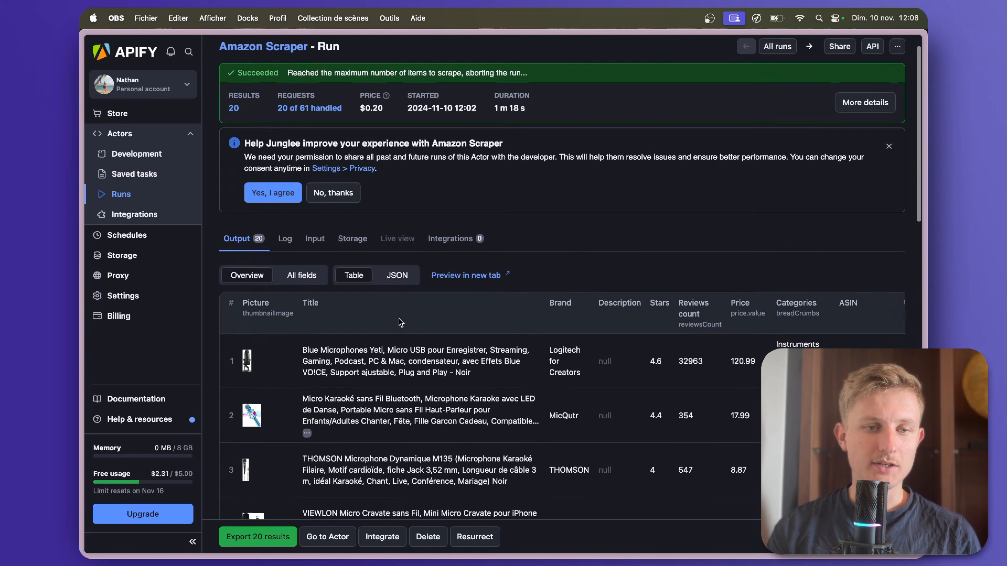
scroll(258, 302, down, 2)
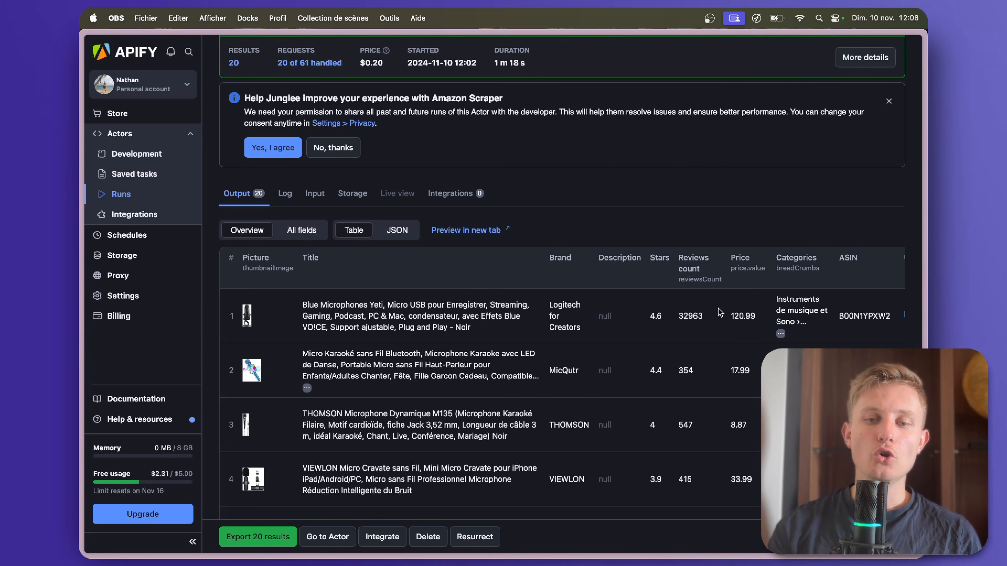
scroll(851, 313, right, 5)
scroll(555, 314, left, 5)
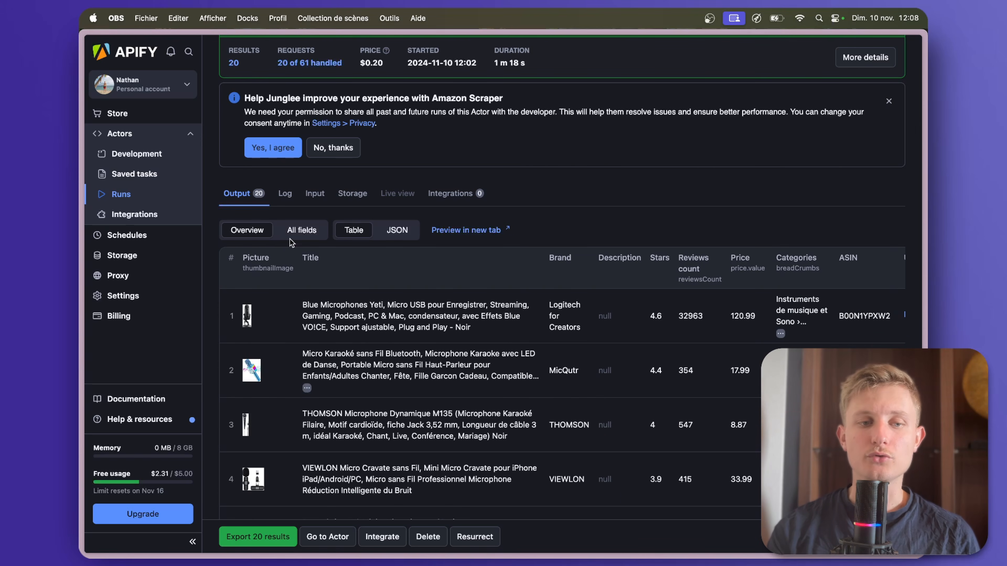
Show all fields of the run's output and look through the product data columns.
click(299, 237)
click(299, 237)
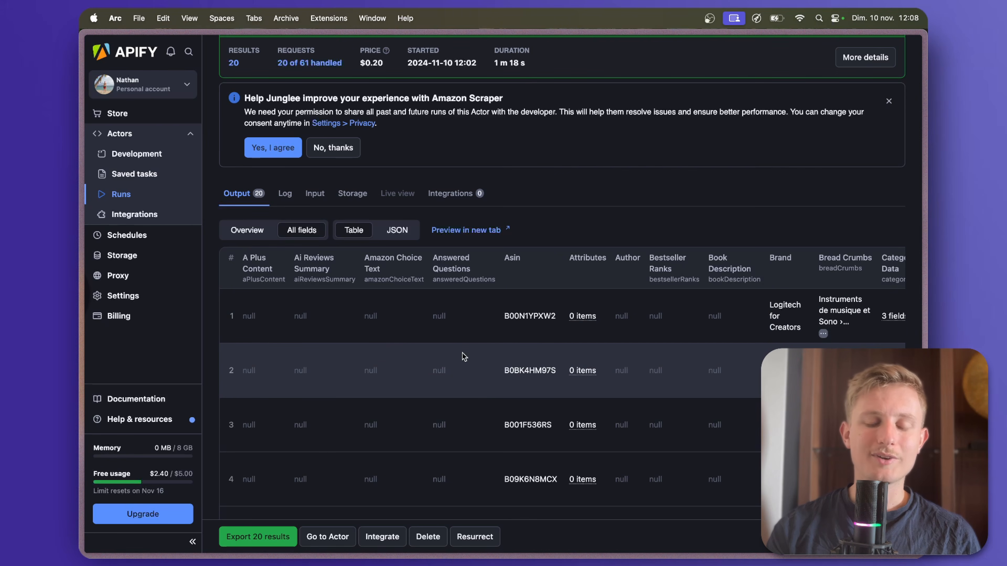
scroll(518, 330, right, 3)
scroll(517, 331, right, 10)
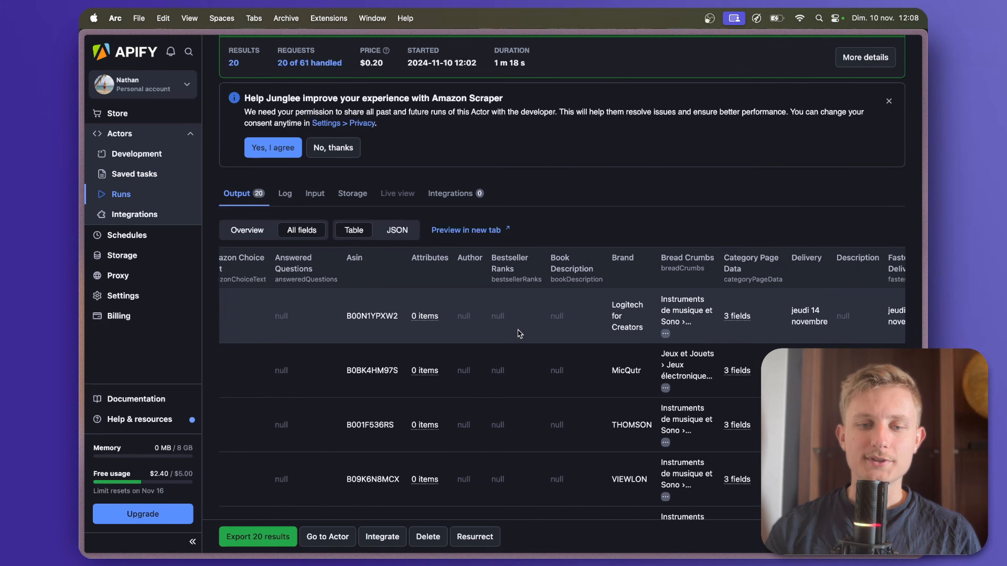
scroll(519, 333, right, 8)
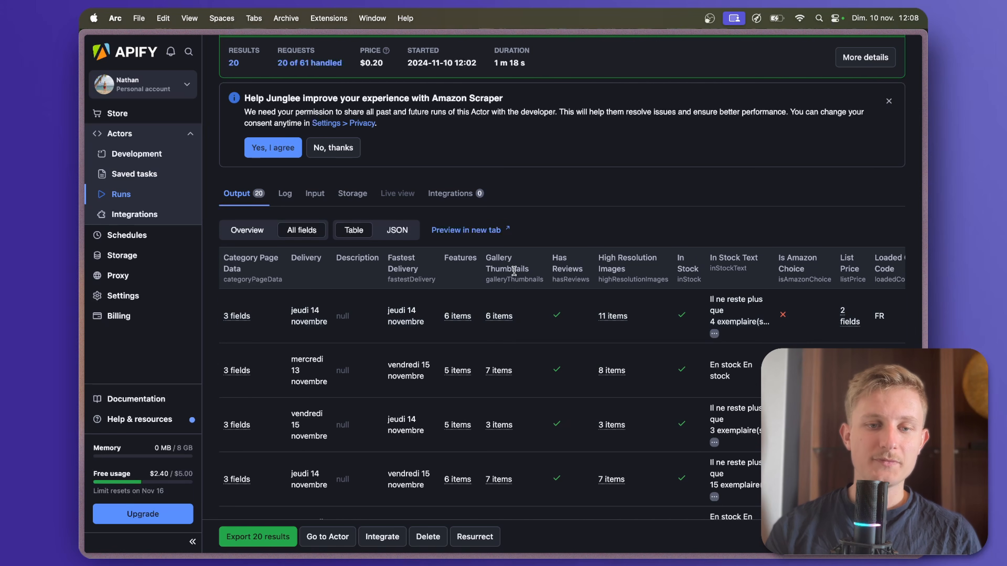
View the fourth gallery thumbnail image of the first product from its URL and return to the run output.
mouse_move(501, 320)
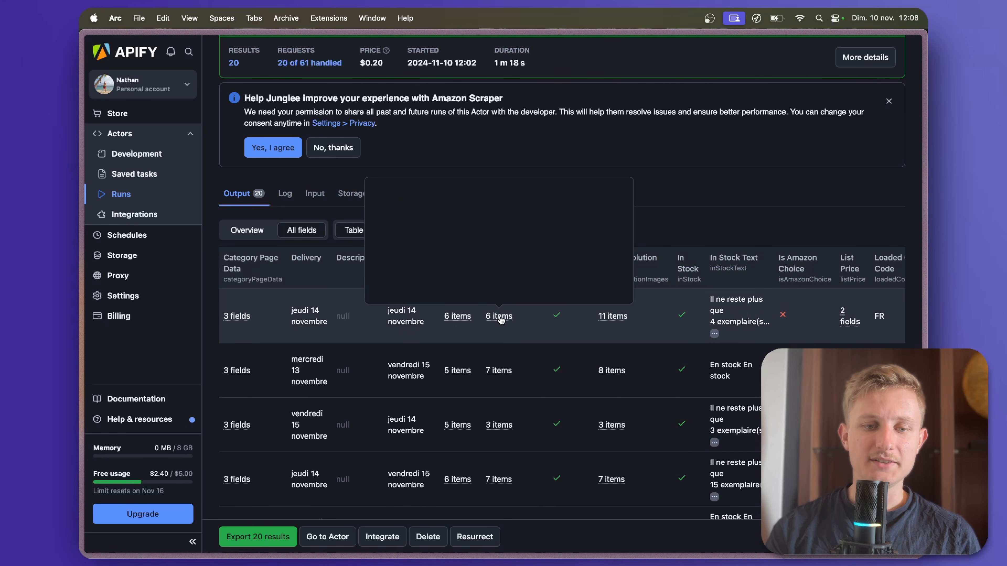
scroll(408, 234, right, 3)
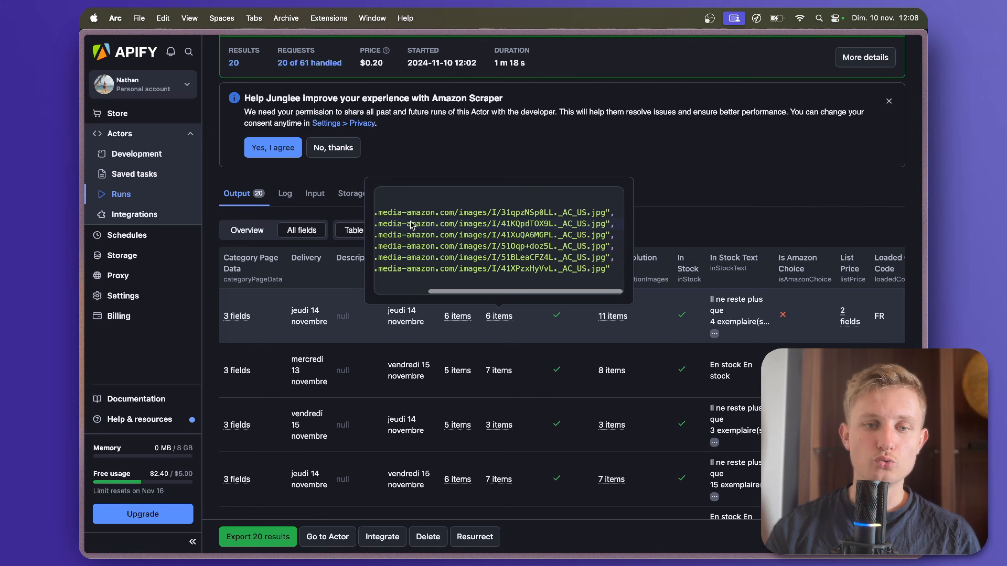
scroll(400, 242, left, 3)
drag(397, 250, 609, 249)
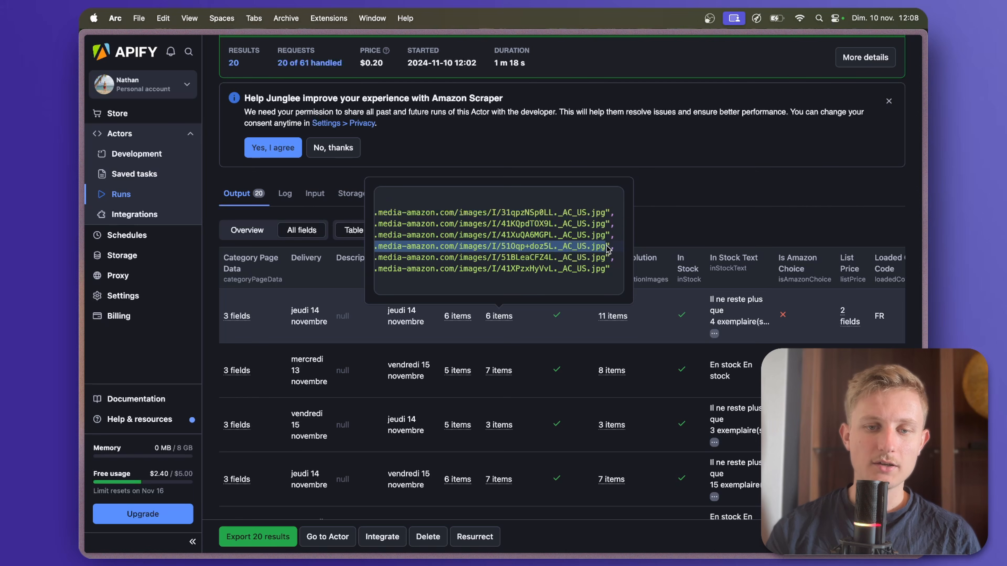
right_click(590, 249)
click(653, 293)
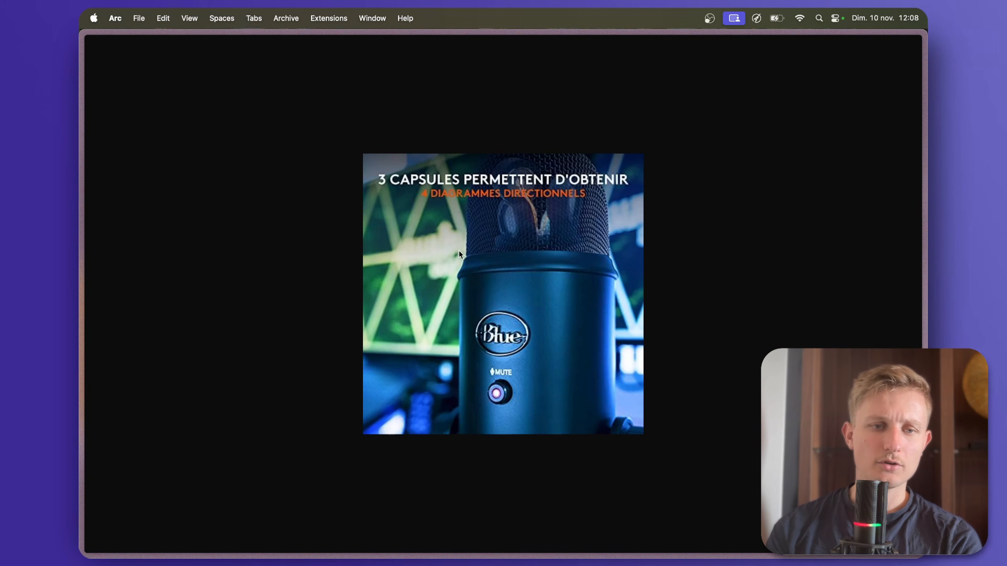
mouse_move(81, 223)
click(127, 291)
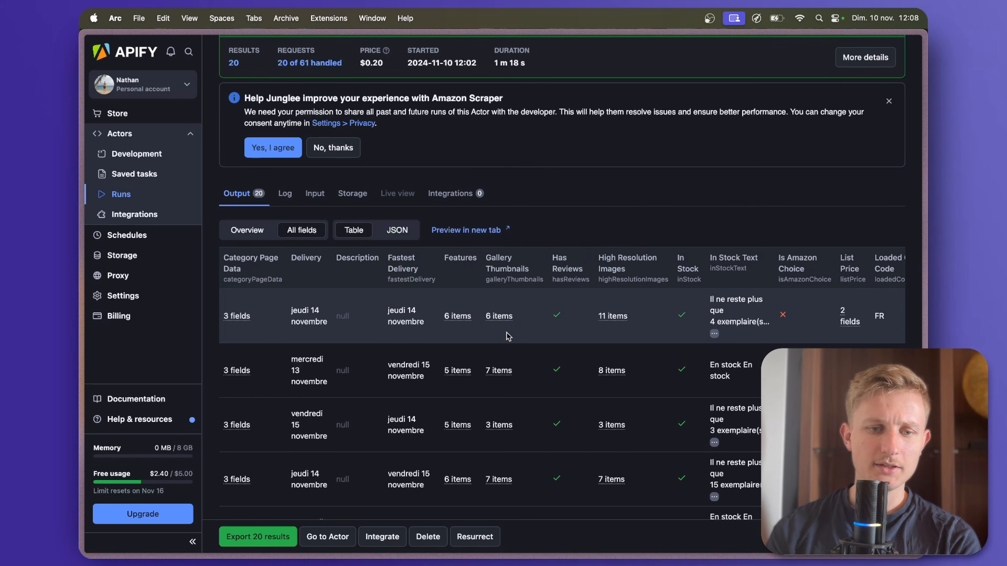
View one of the first product's high-resolution images from its URL and return to the run output.
scroll(559, 337, right, 3)
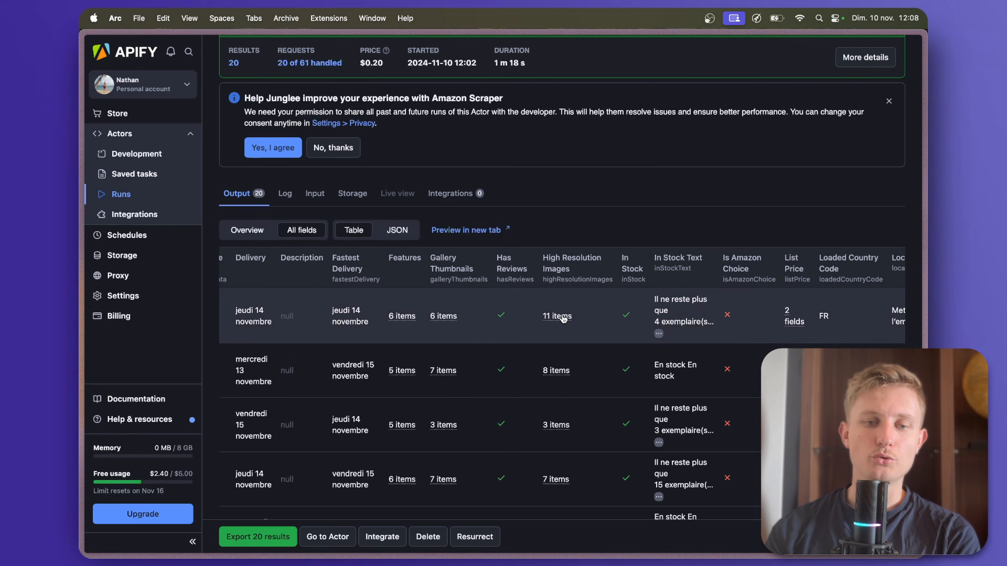
mouse_move(562, 316)
drag(456, 236, 664, 239)
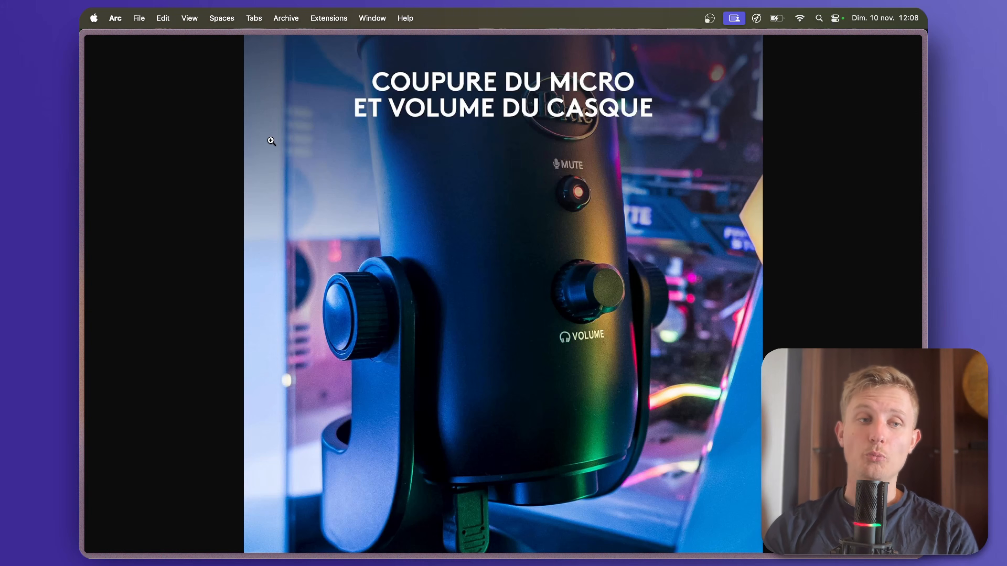
mouse_move(85, 131)
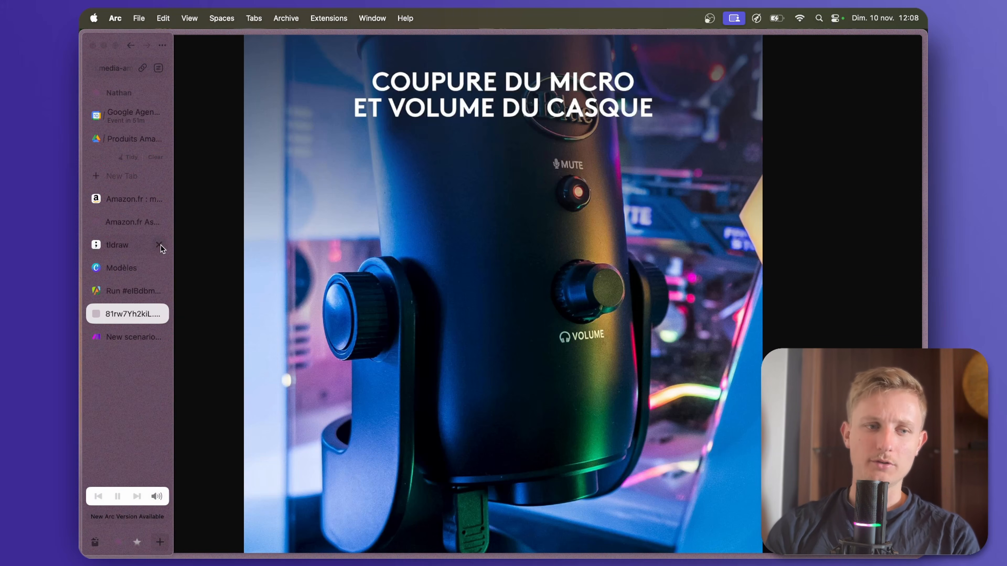
click(150, 290)
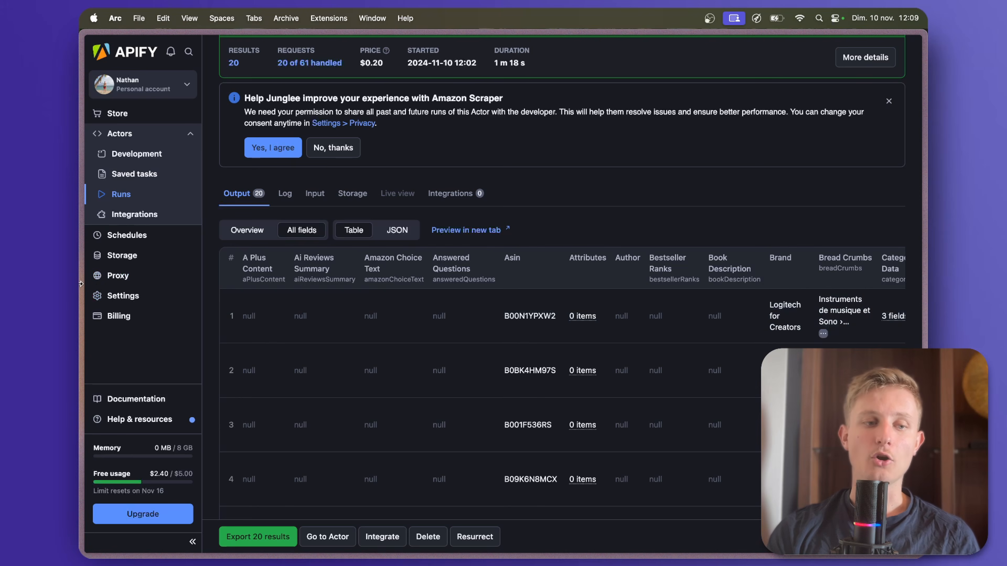
Switch to the Make scenario Business Affiliation Pinterest and add Apify's Run an Actor module as its first module.
mouse_move(104, 315)
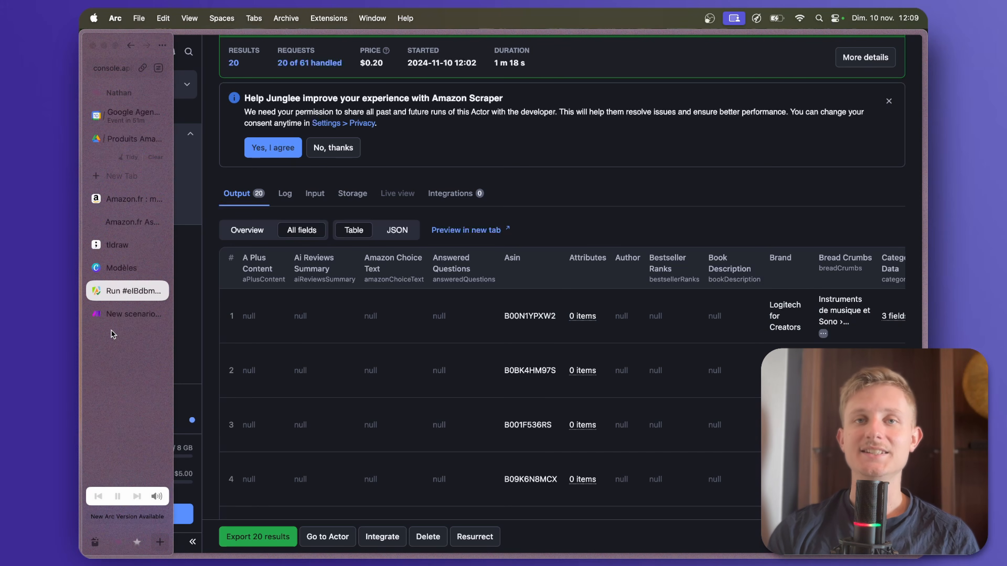
click(121, 314)
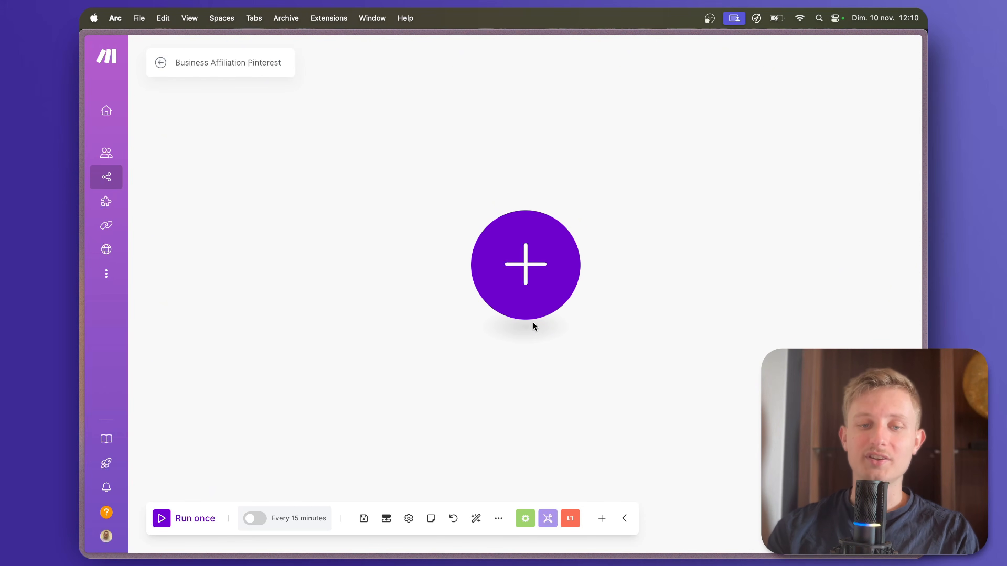
drag(590, 333, 476, 333)
scroll(476, 333, down, 2)
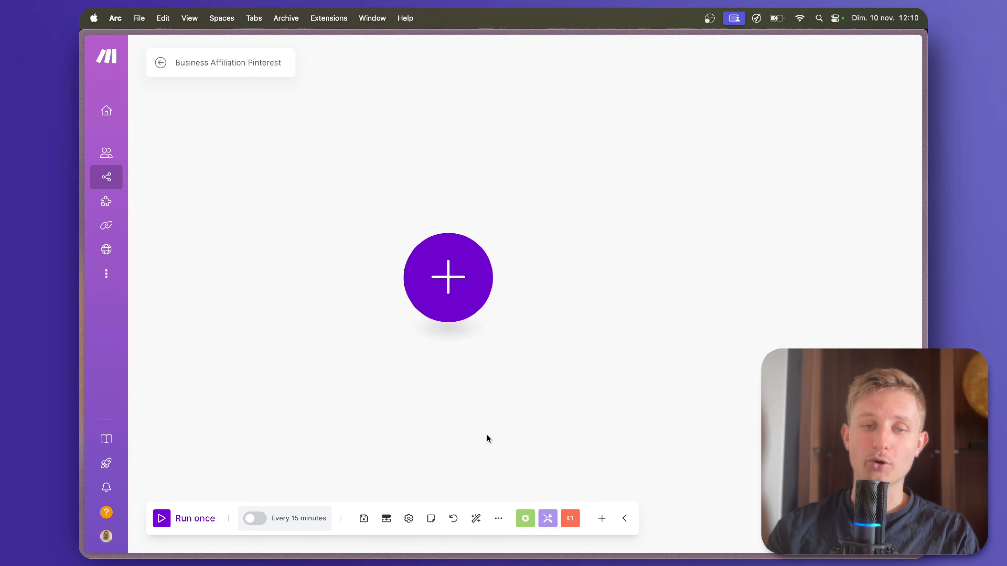
click(450, 279)
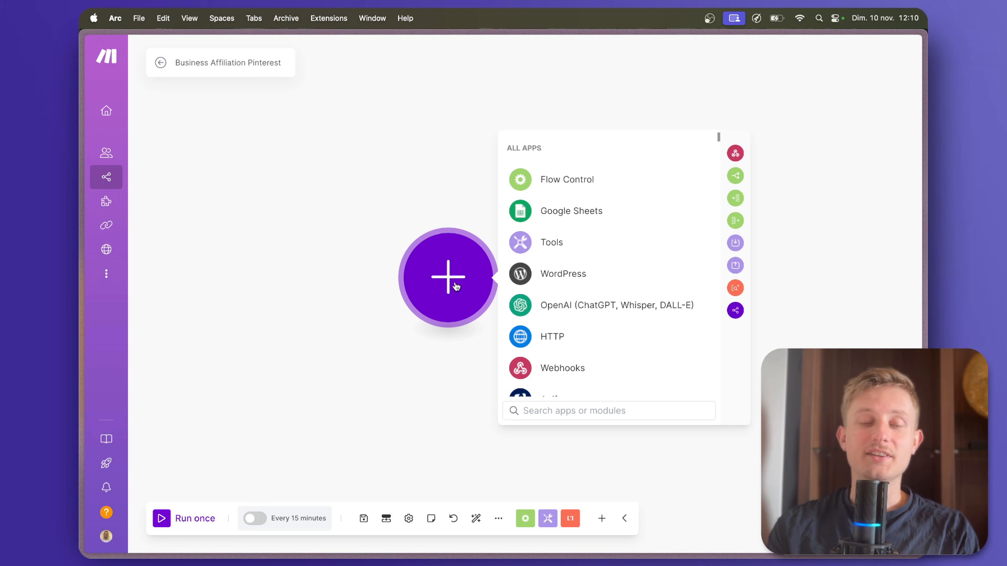
click(436, 422)
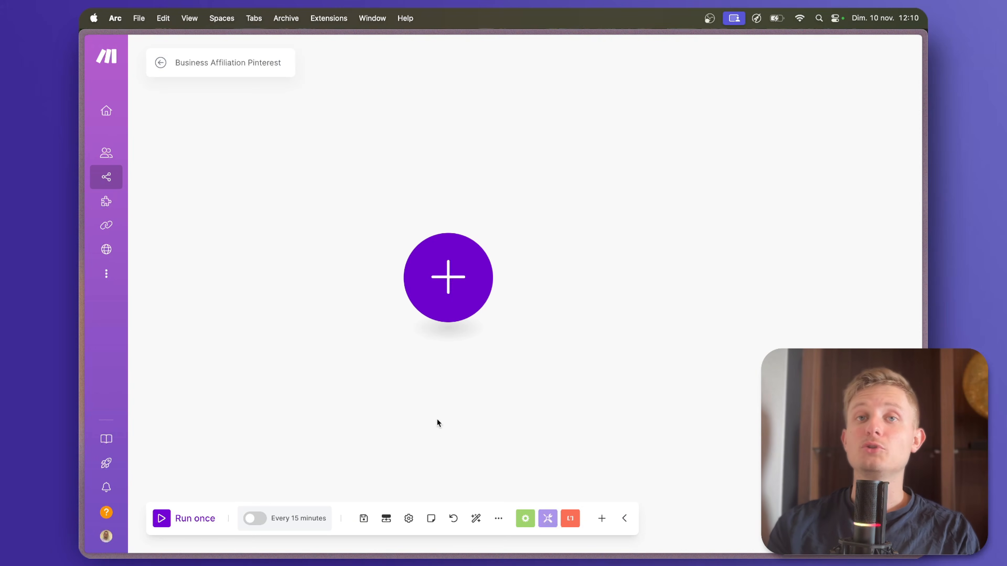
click(460, 290)
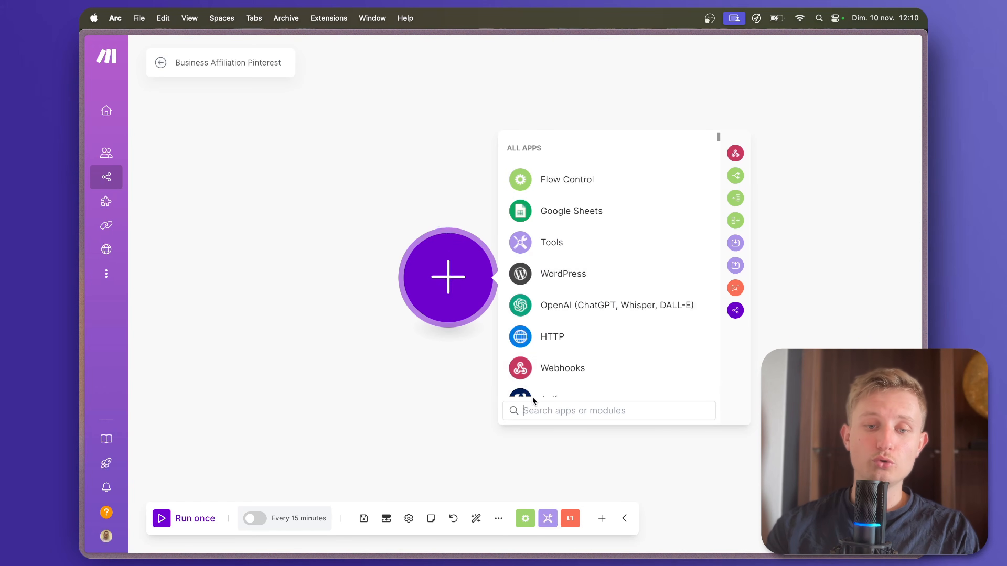
text(apify)
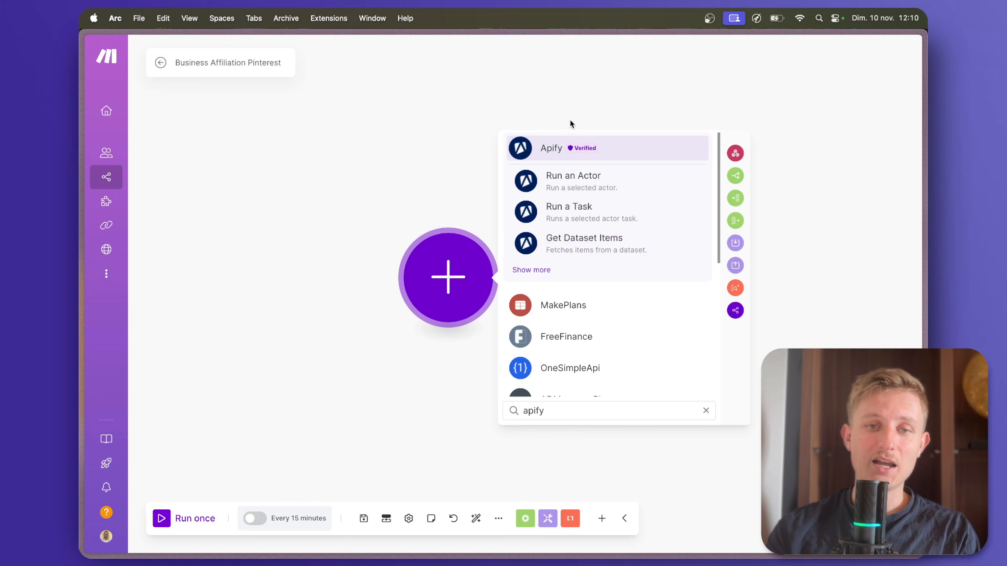
click(558, 148)
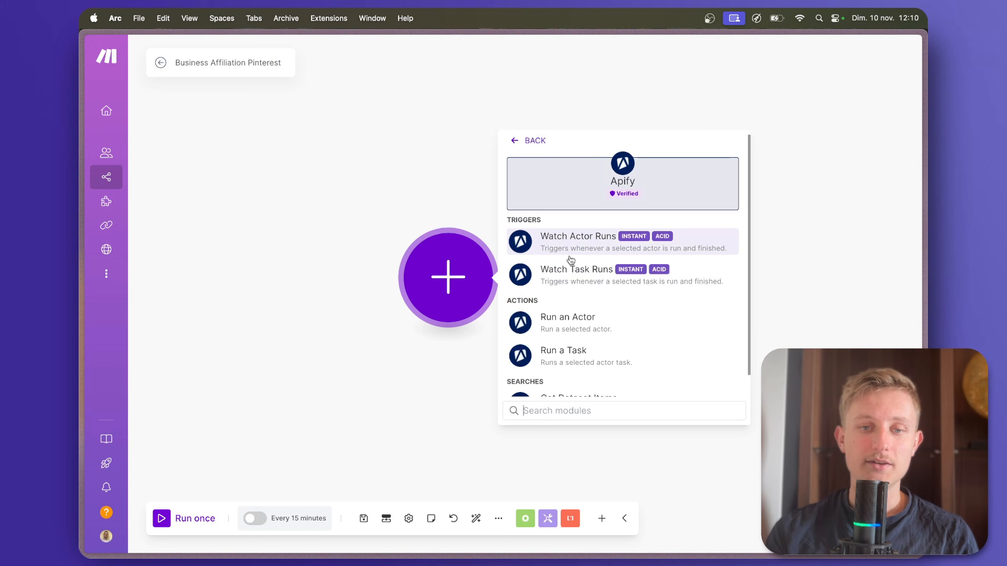
scroll(570, 261, down, 2)
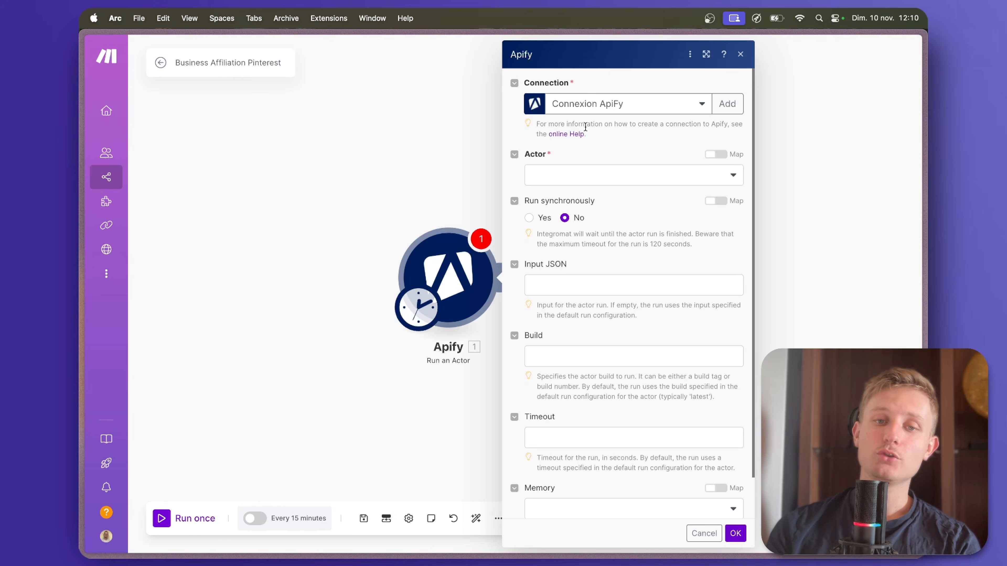
Start a new Apify connection for the module and open Apify's API & Integrations settings to locate the personal API token.
click(727, 103)
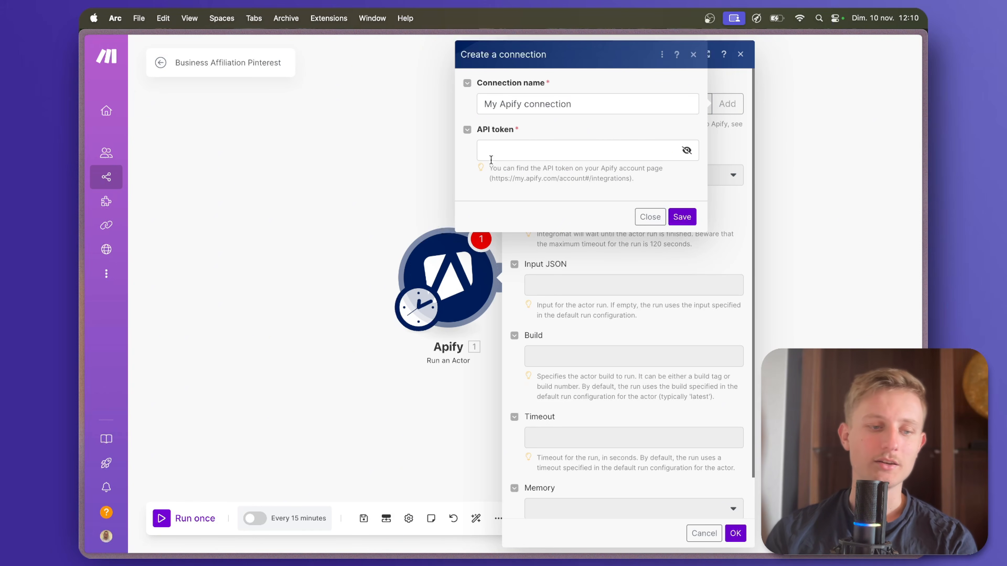
mouse_move(80, 260)
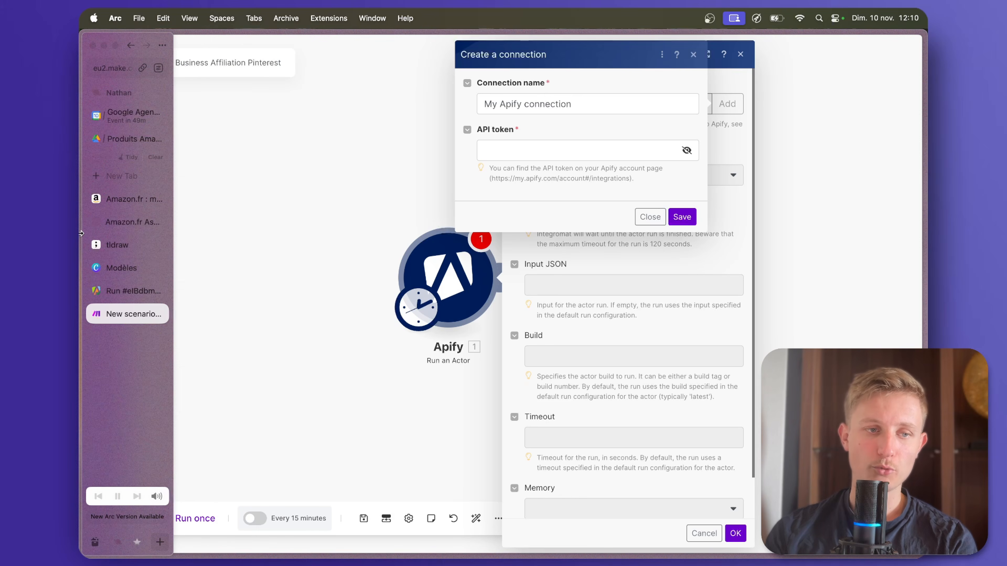
click(119, 291)
scroll(246, 258, down, 1)
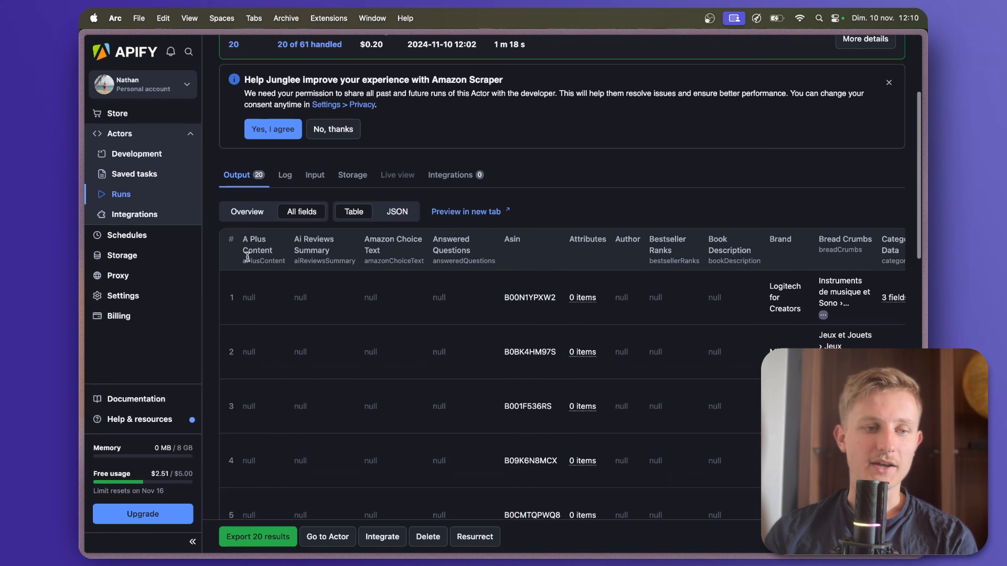
click(126, 294)
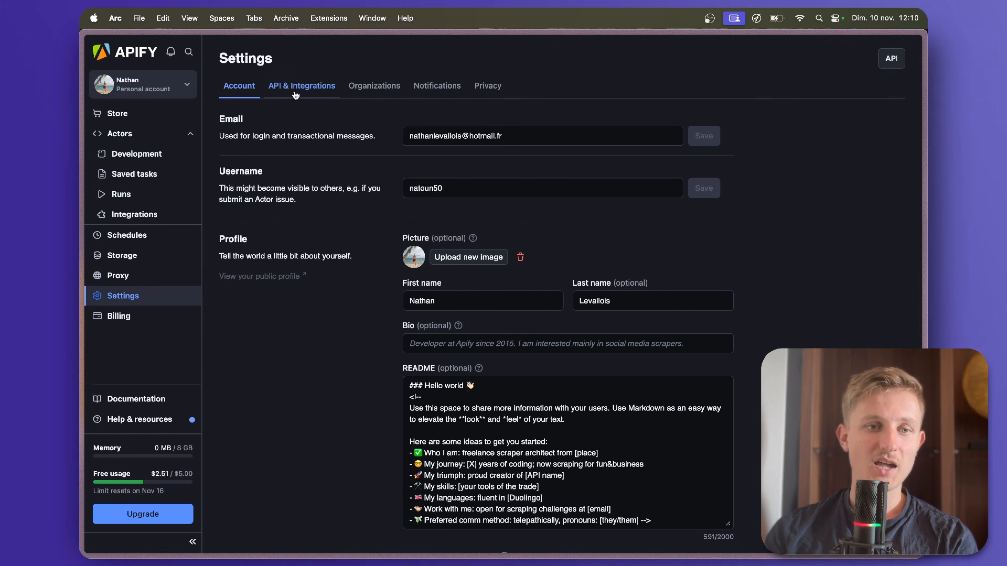
click(295, 92)
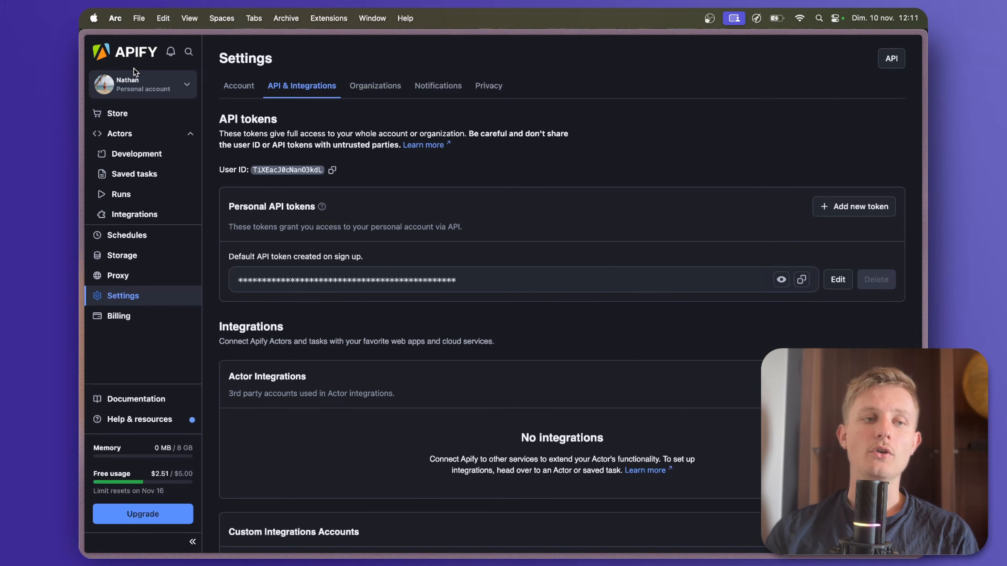
Return to the Make scenario, keep Connexion ApiFy as the Apify module's connection and choose curious_coder/amazon-scraper as its actor.
mouse_move(85, 353)
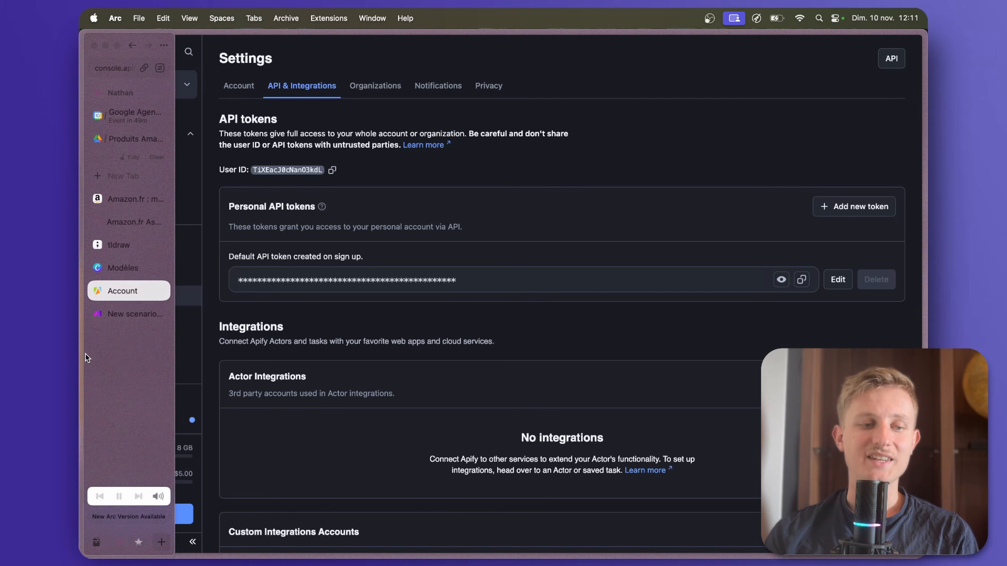
click(112, 308)
click(539, 146)
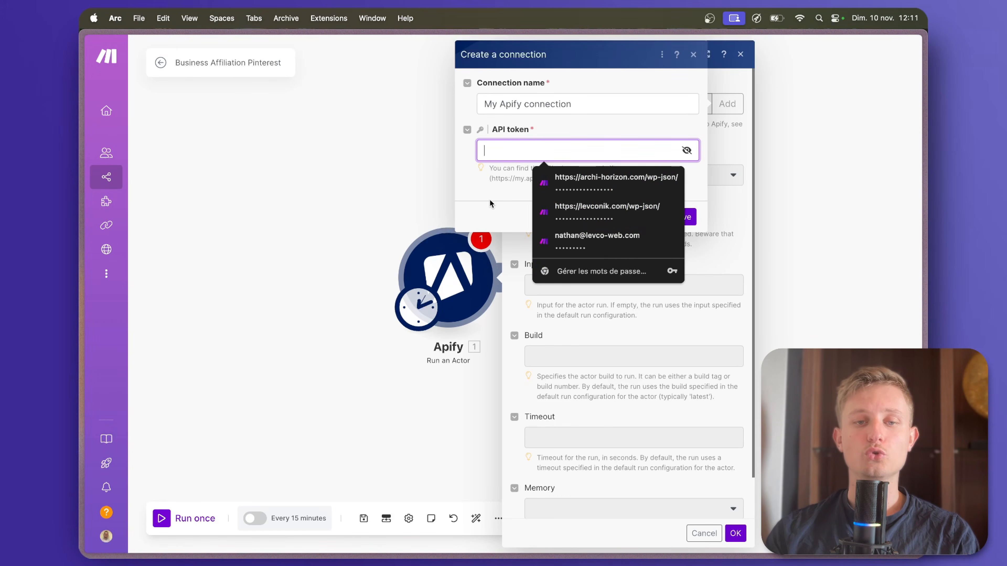
click(476, 195)
click(651, 235)
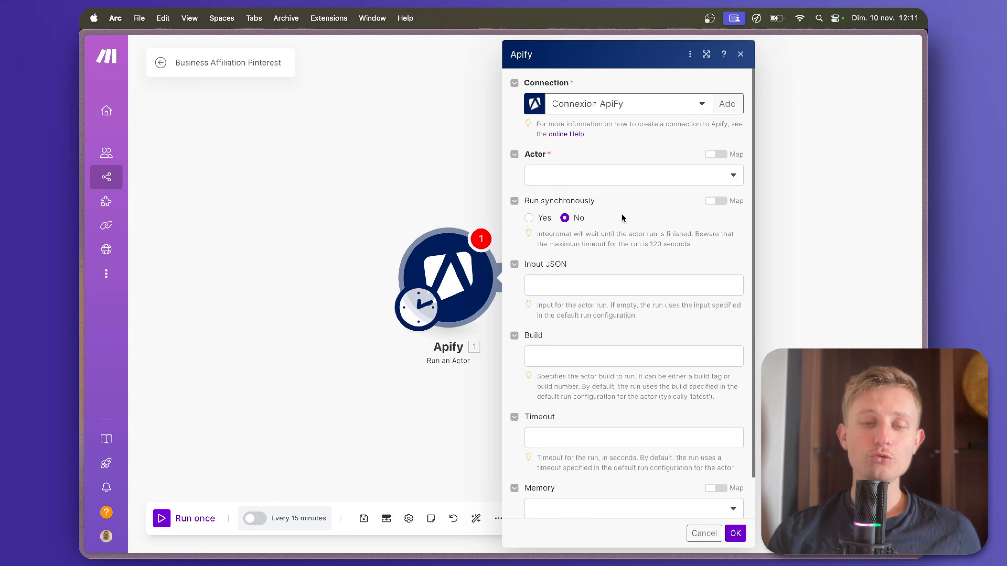
click(567, 181)
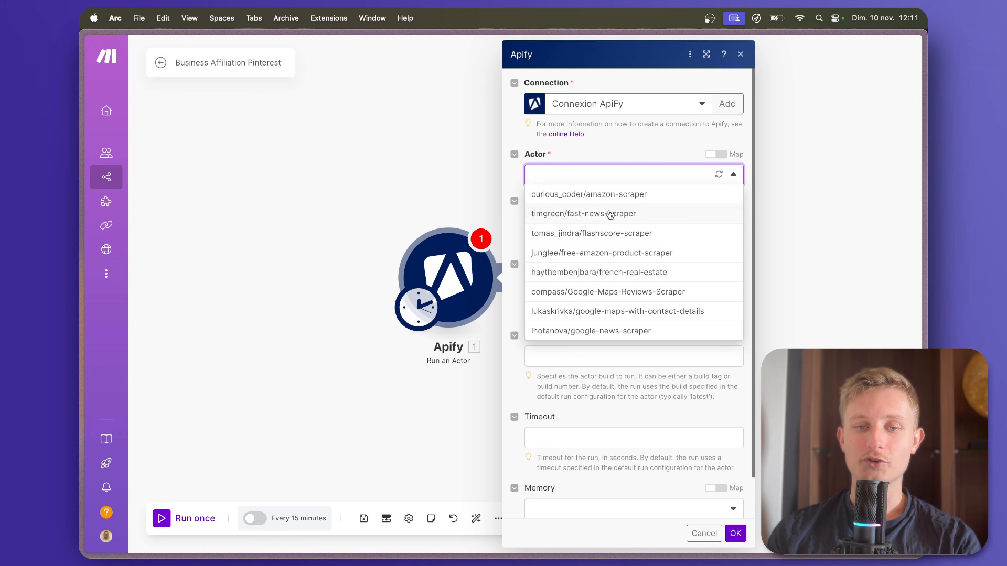
click(586, 195)
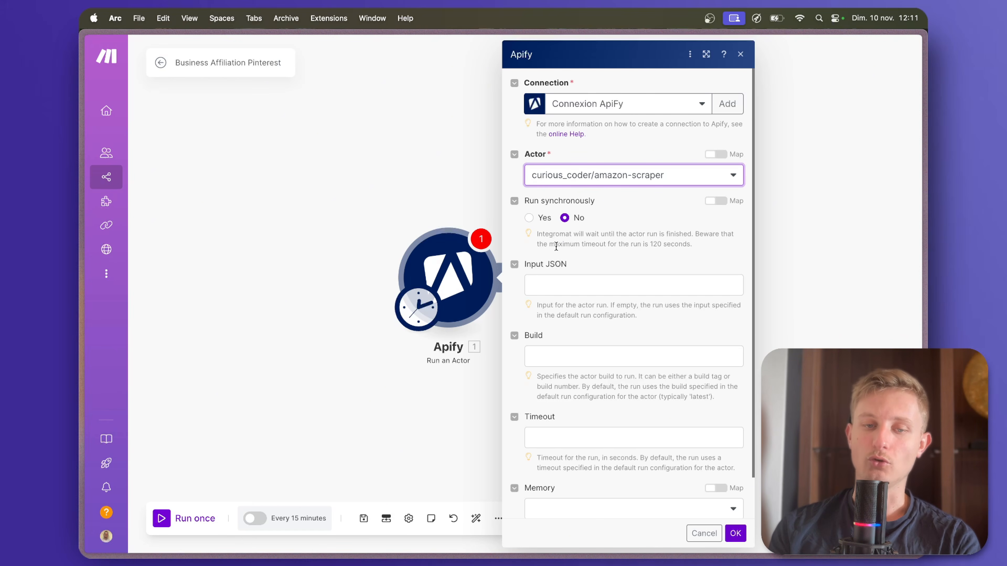
Switch to Apify, open the Amazon Scraper actor and show its input configuration as JSON.
click(560, 279)
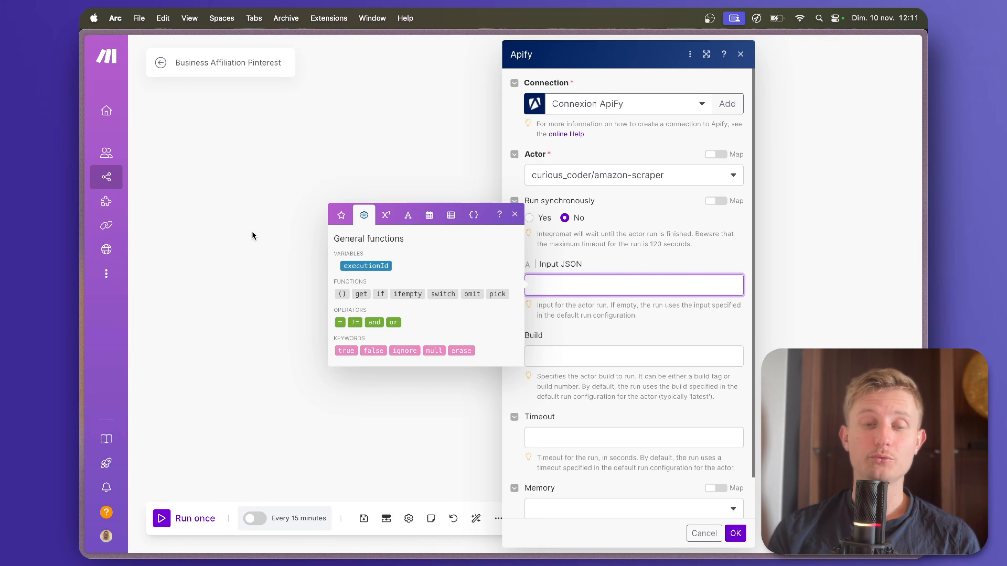
mouse_move(86, 199)
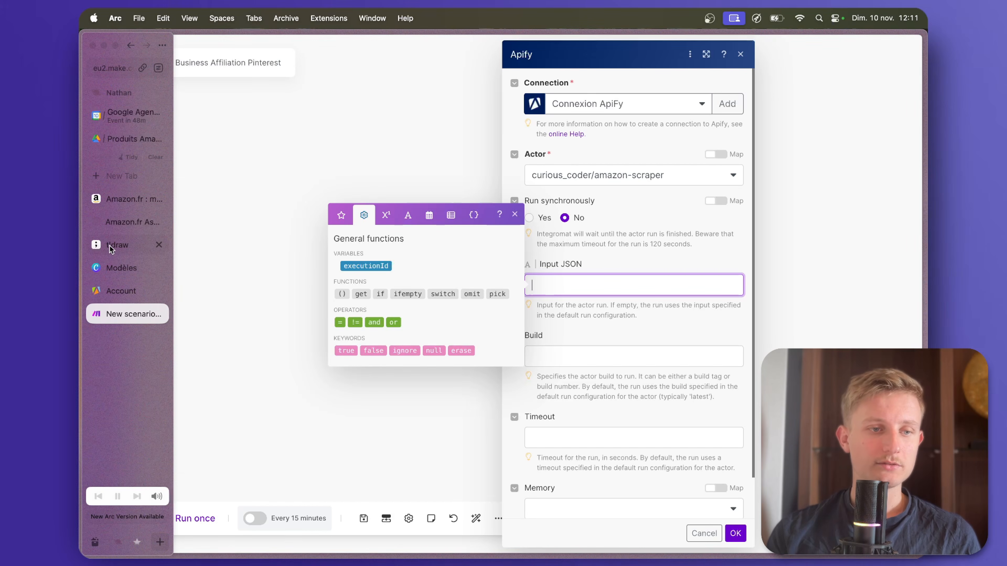
click(117, 298)
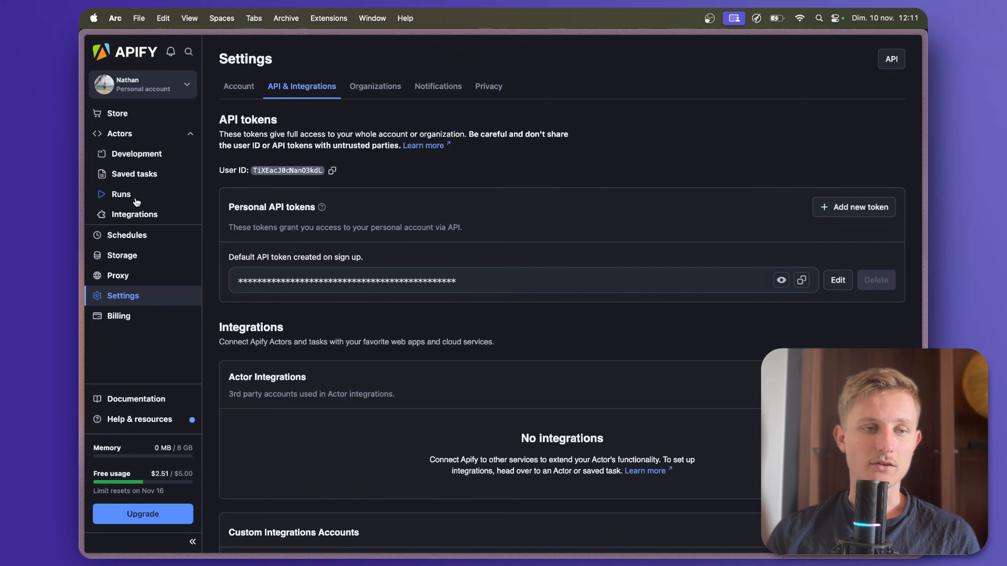
click(119, 134)
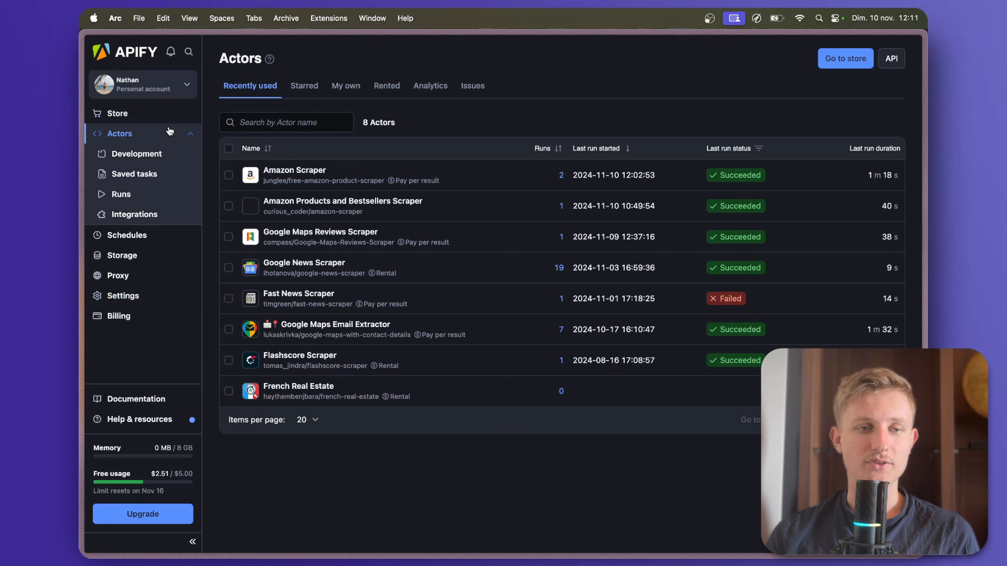
click(298, 168)
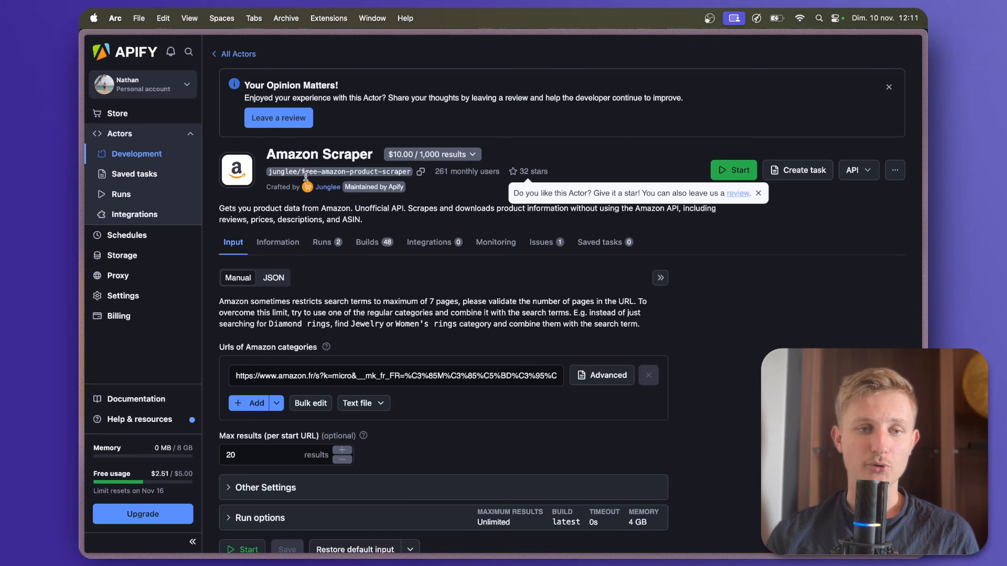
scroll(316, 345, down, 3)
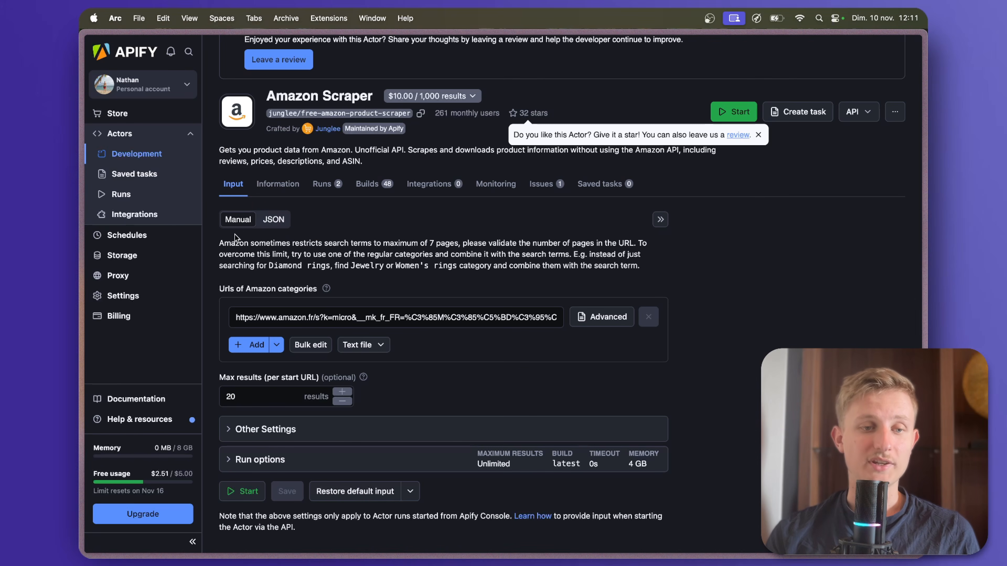
click(280, 220)
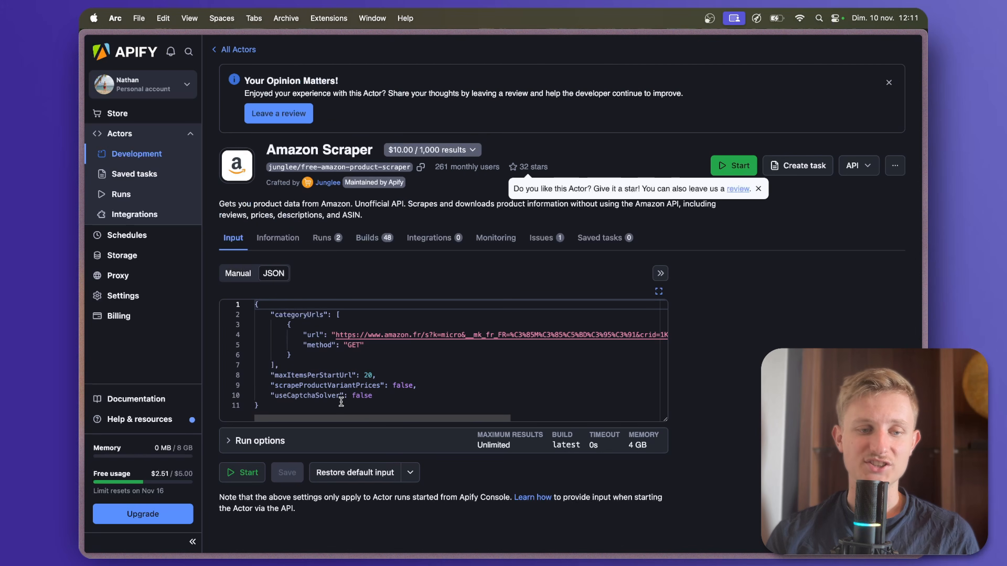
Copy the actor's whole JSON input and paste it into the Input JSON of the Apify module in Make.
click(332, 406)
key(cmd+a)
key(cmd+c)
key(ctrl+Tab)
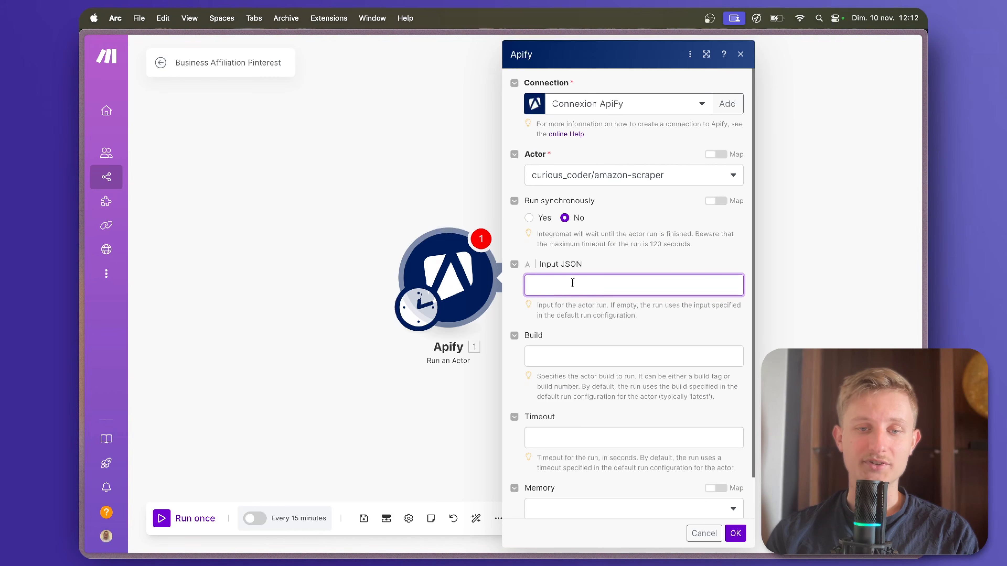
right_click(572, 282)
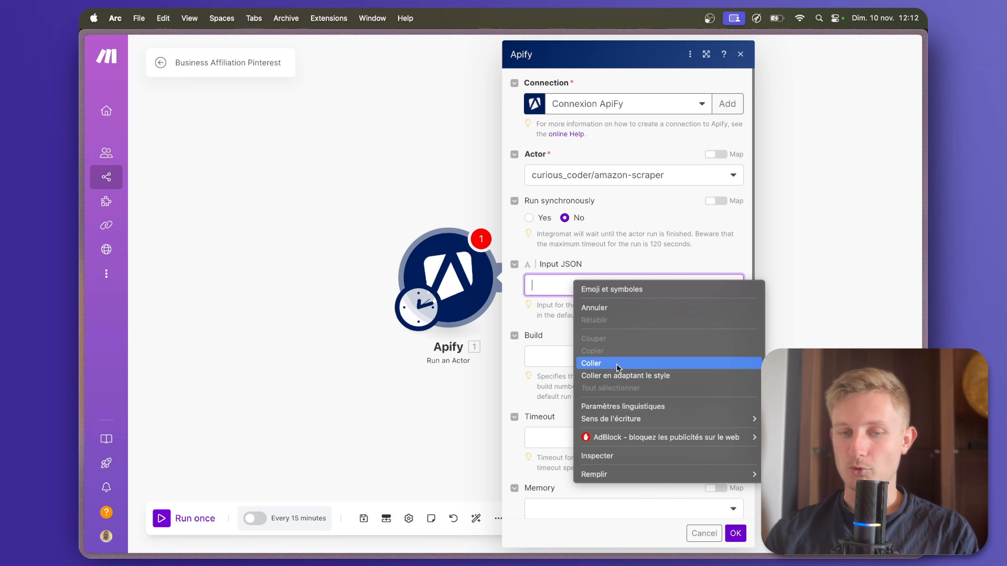
click(622, 376)
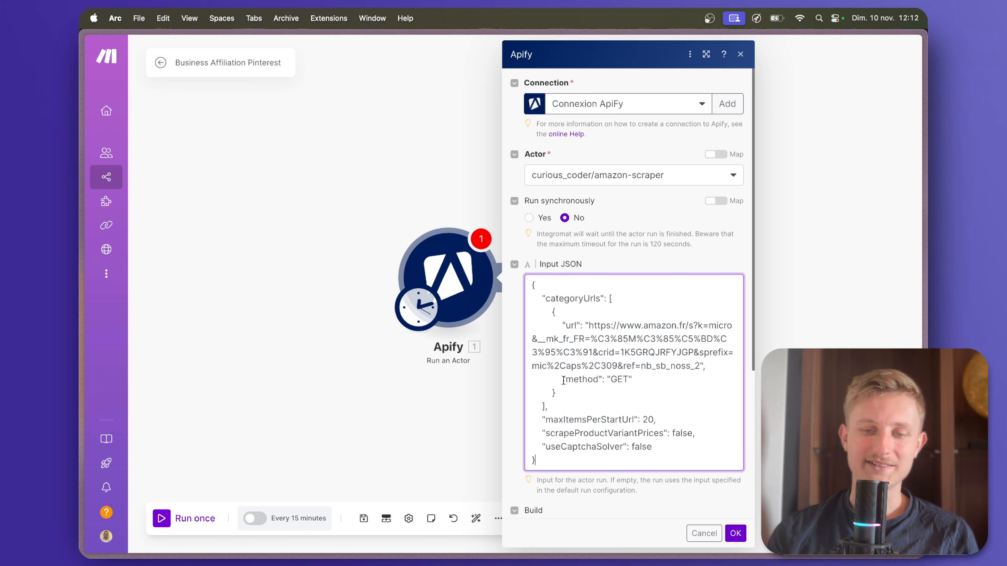
Set maxItemsPerStartUrl to 10 in the Input JSON and confirm the Apify module's settings.
click(652, 416)
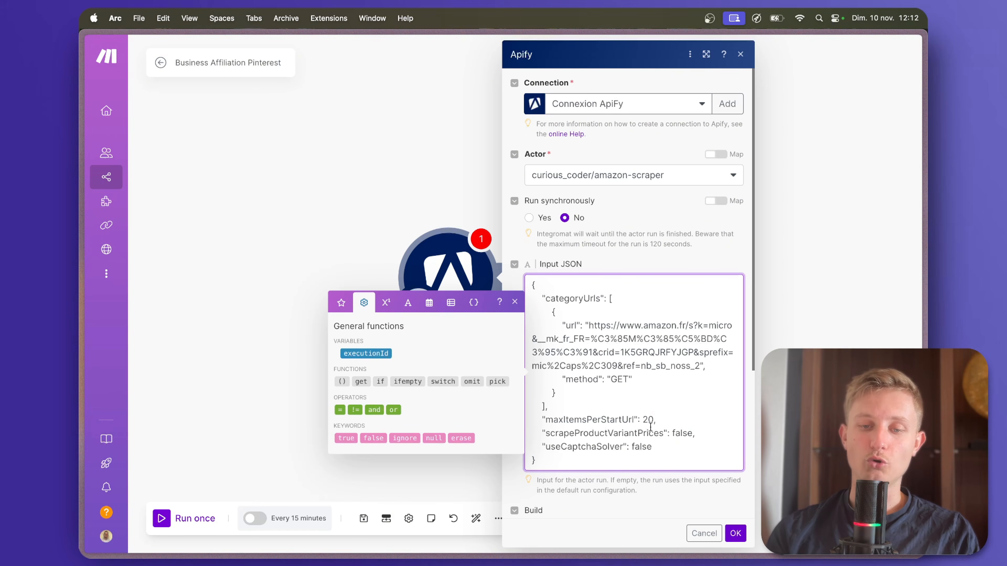
text(10)
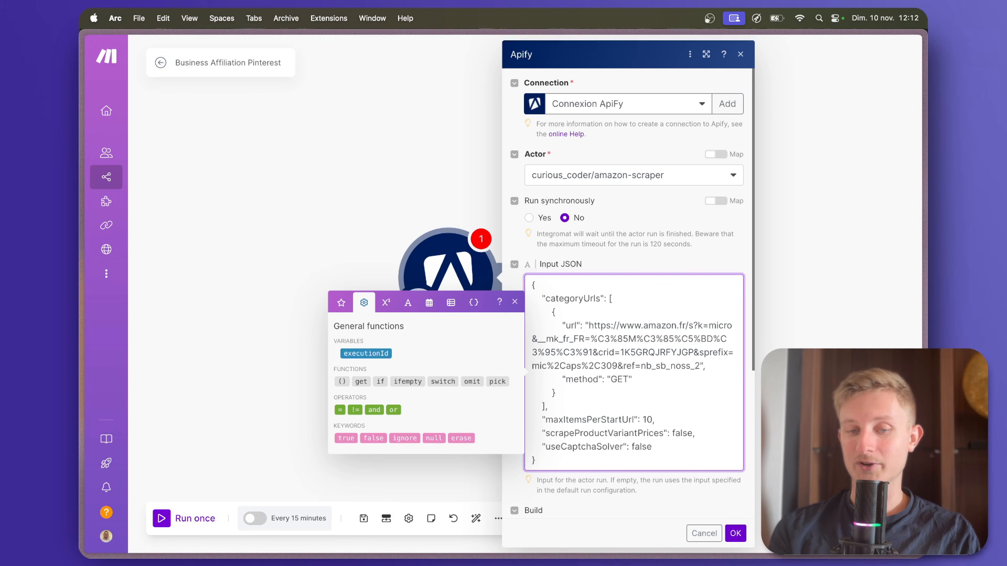
drag(590, 328, 702, 361)
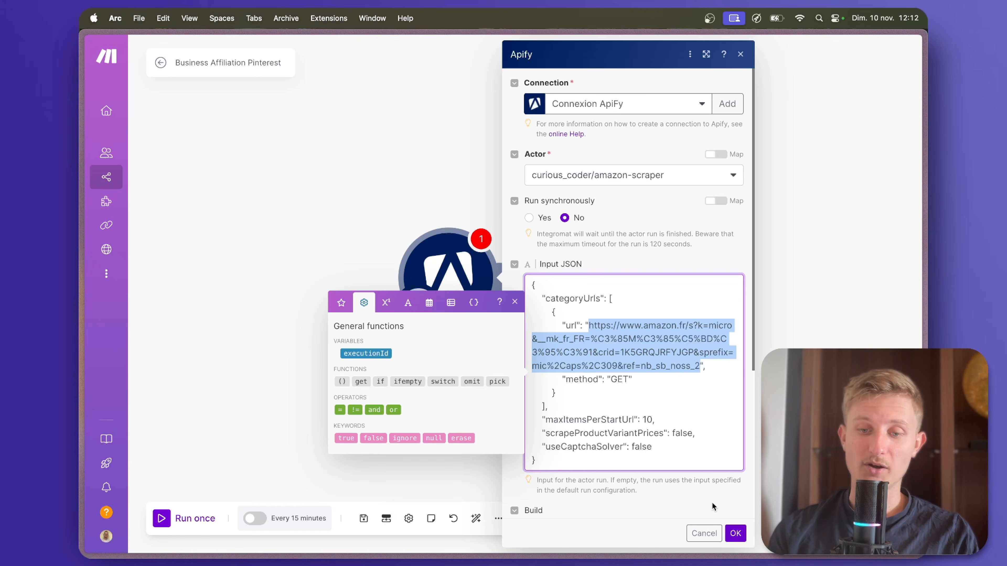
click(736, 533)
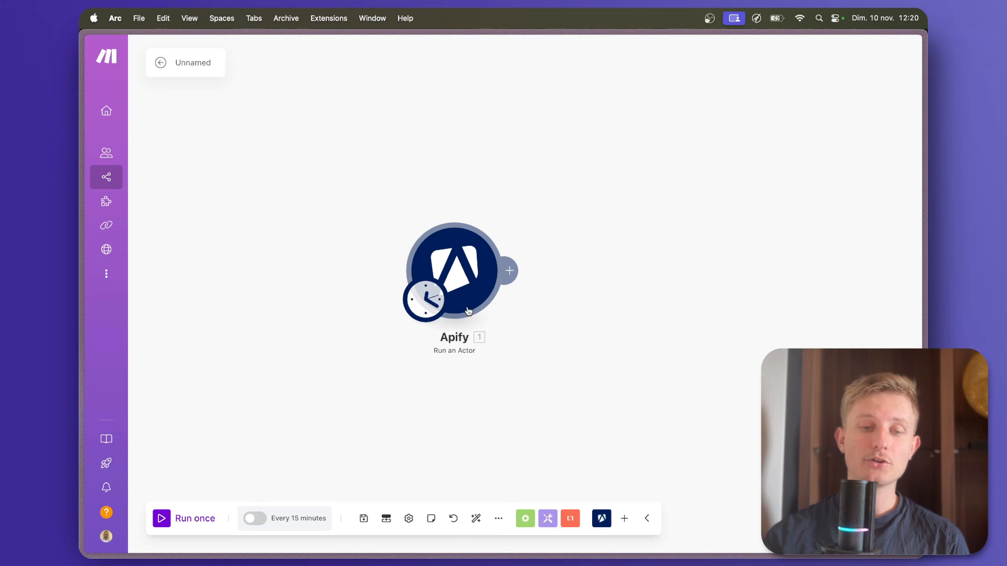
Rename the scenario as Apify Récupérer produits Amazon and save it.
click(193, 63)
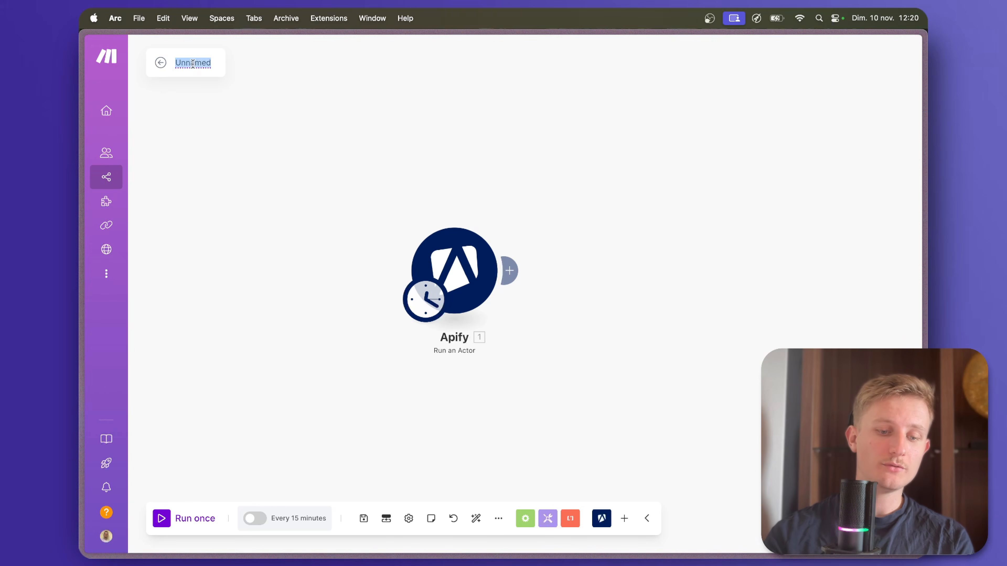
text(Apify)
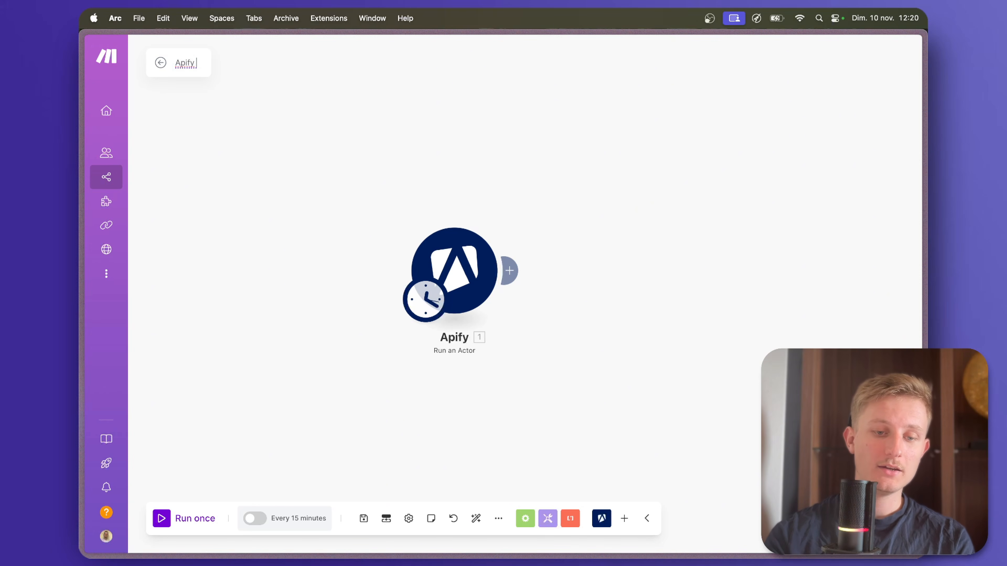
text( Récupérer produits Amazon)
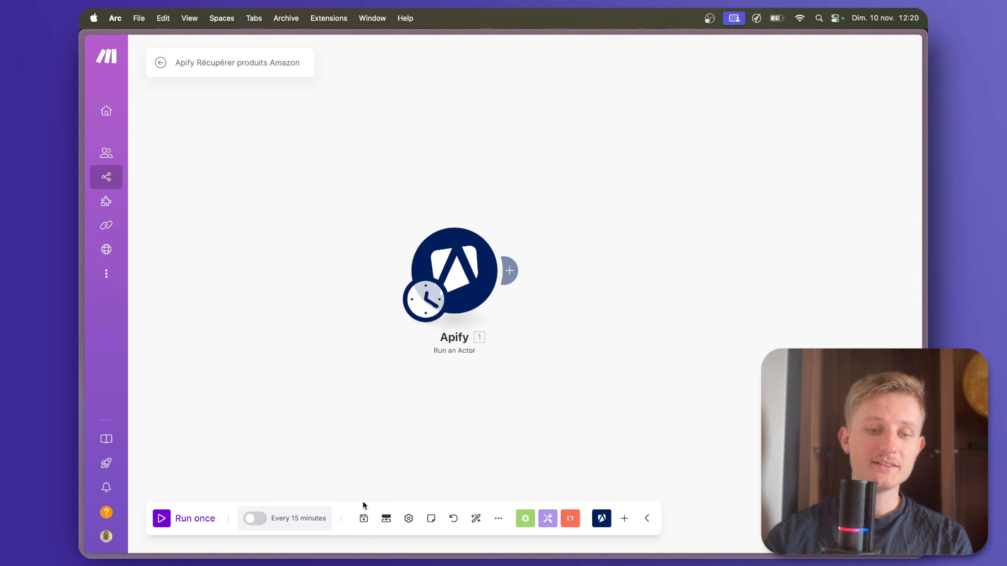
click(364, 519)
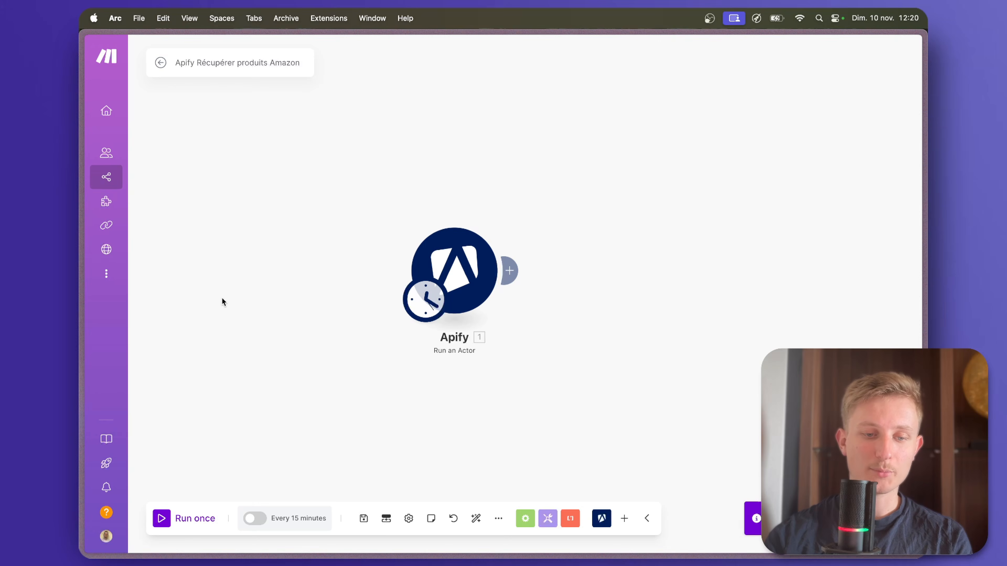
Create a new Make scenario and name it Remplir Google Sheets.
mouse_move(110, 198)
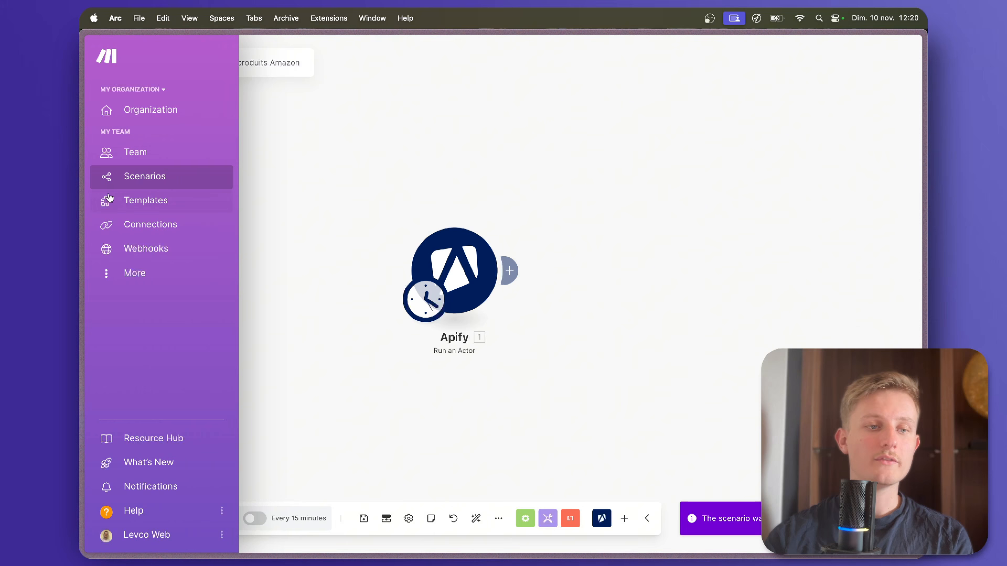
right_click(125, 180)
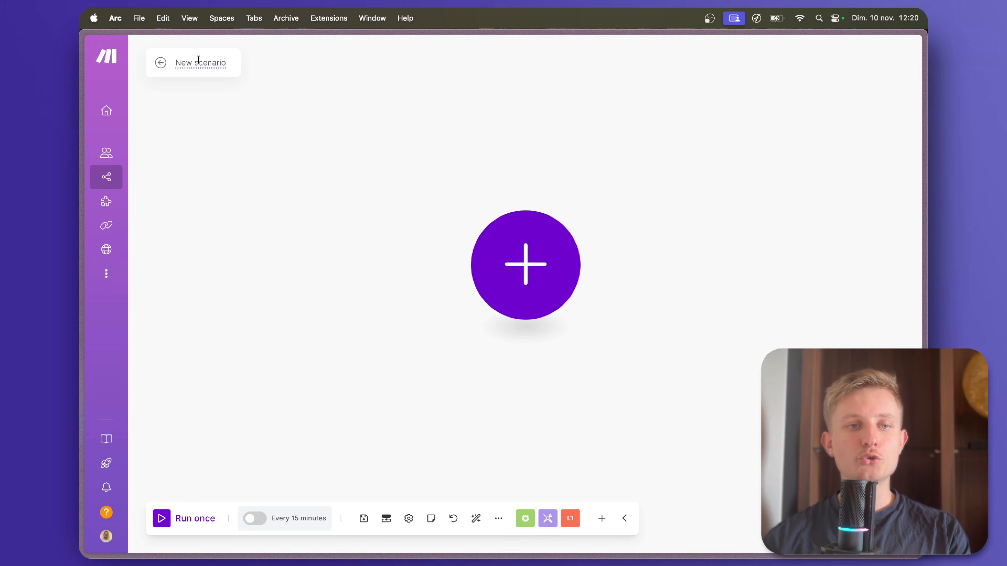
click(198, 60)
text(Remplir Google Sheets)
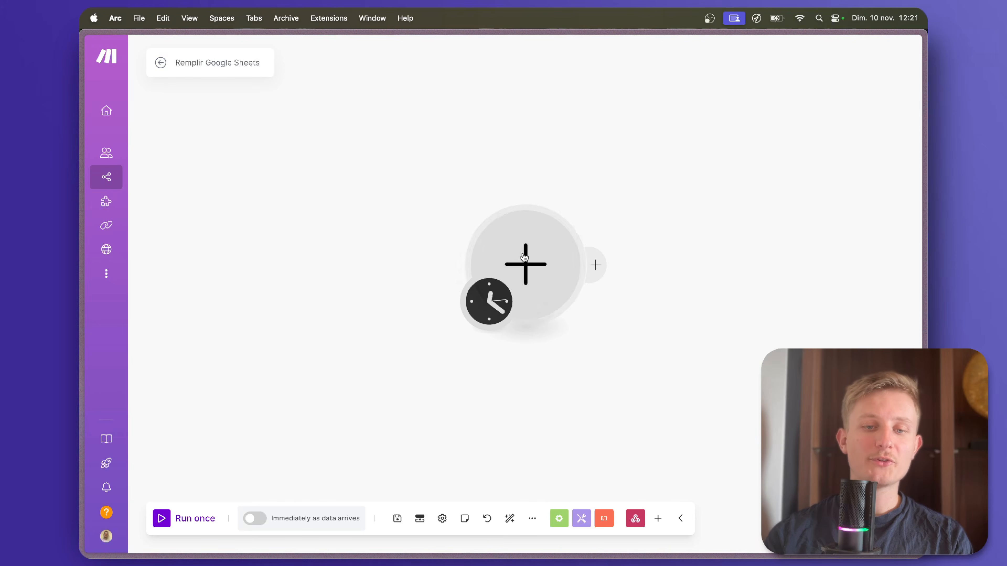
Search the modules for webhook and add a Custom webhook trigger as the scenario's first module.
click(524, 259)
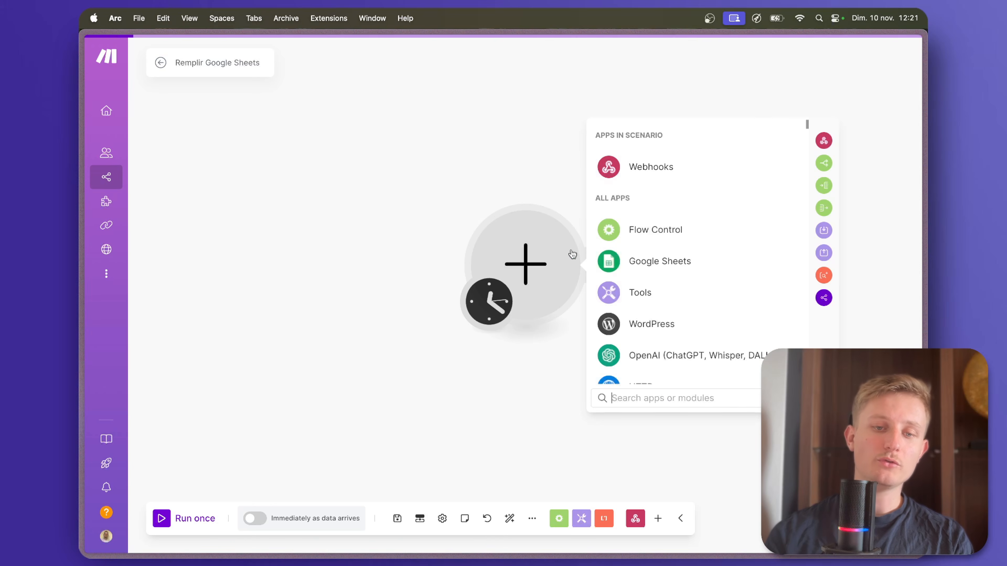
text(webhook)
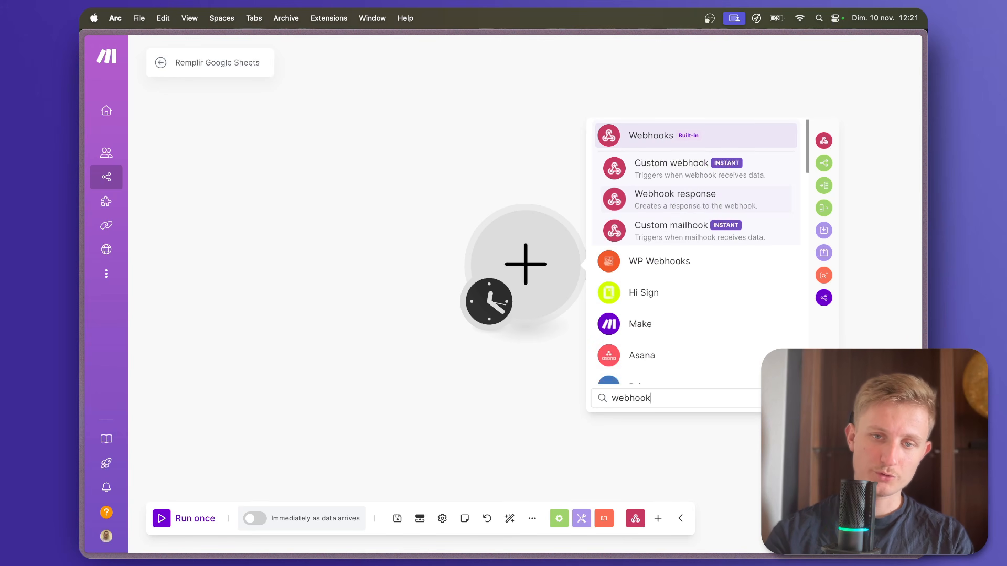
key(Return)
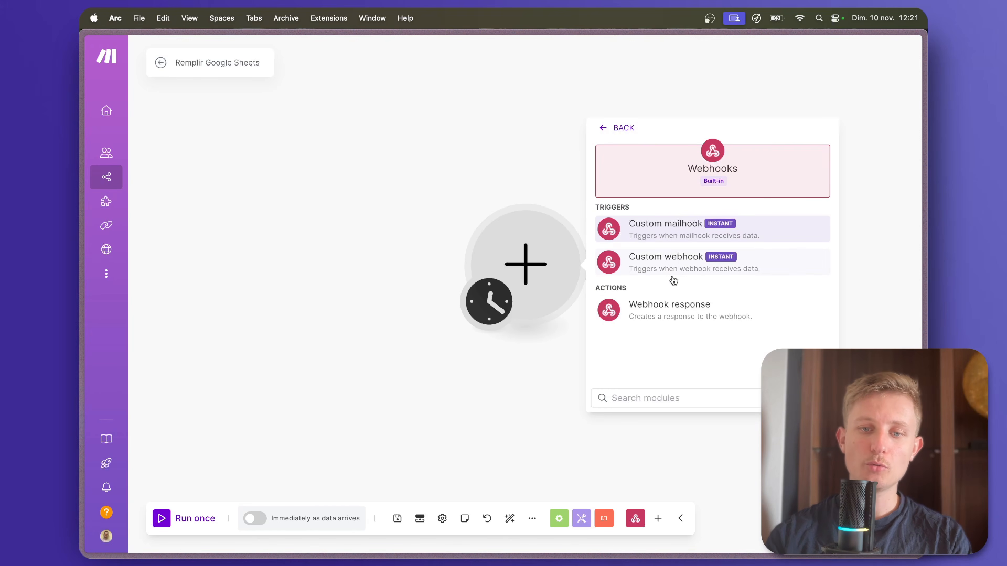
click(674, 274)
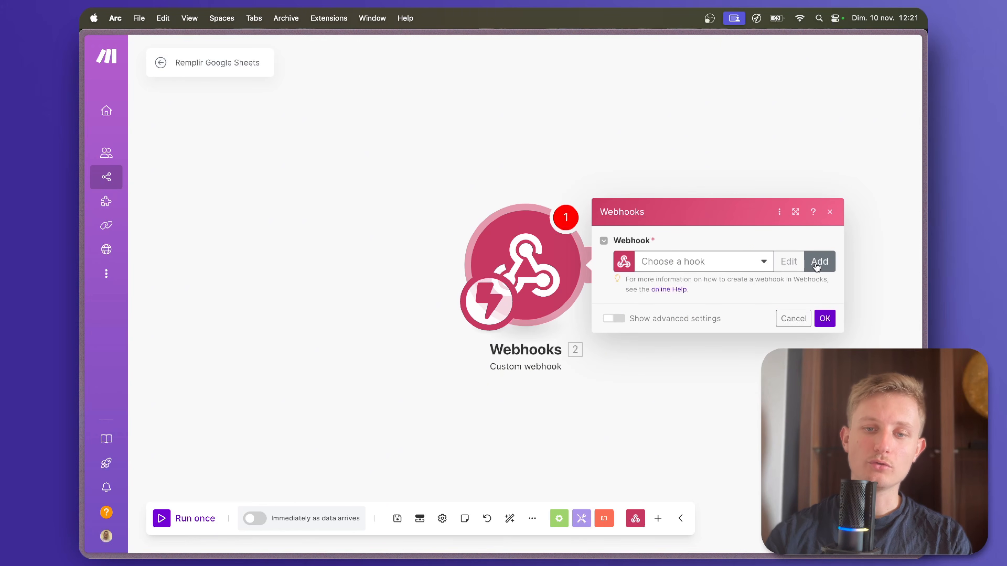
Create a webhook named Apify Amazon Terminé for the Custom webhook trigger.
click(817, 261)
key(super+a)
text(A)
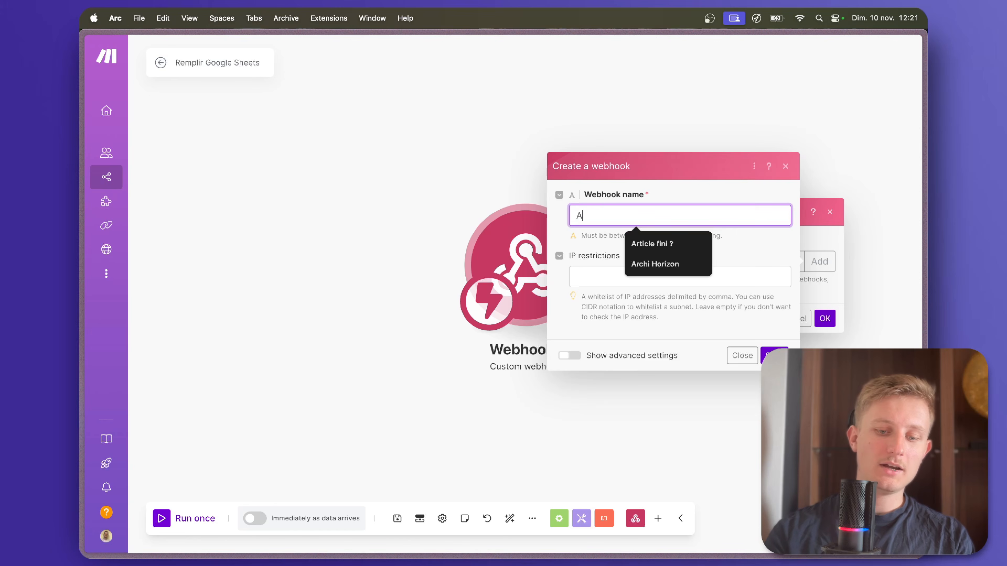
text(pify Amazon Terminé)
key(Return)
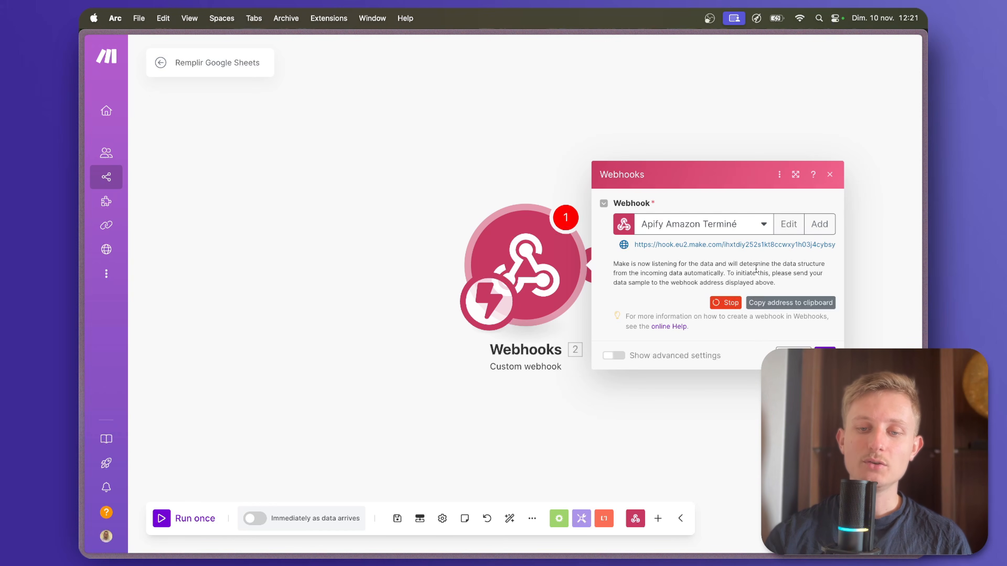
Copy the Apify Amazon Terminé webhook address, switch to Apify's Amazon Scraper and add an HTTP webhook integration to it.
click(786, 304)
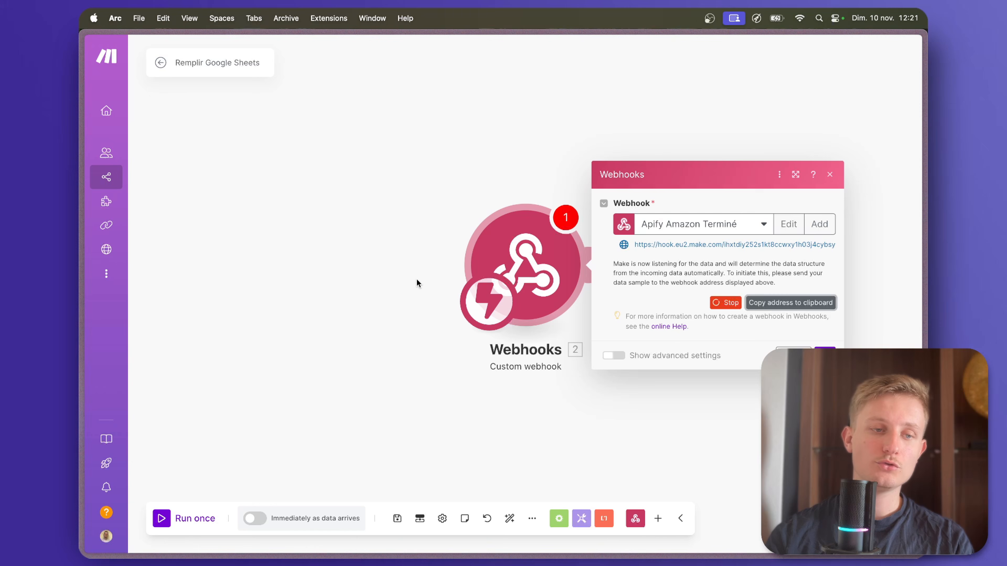
mouse_move(87, 189)
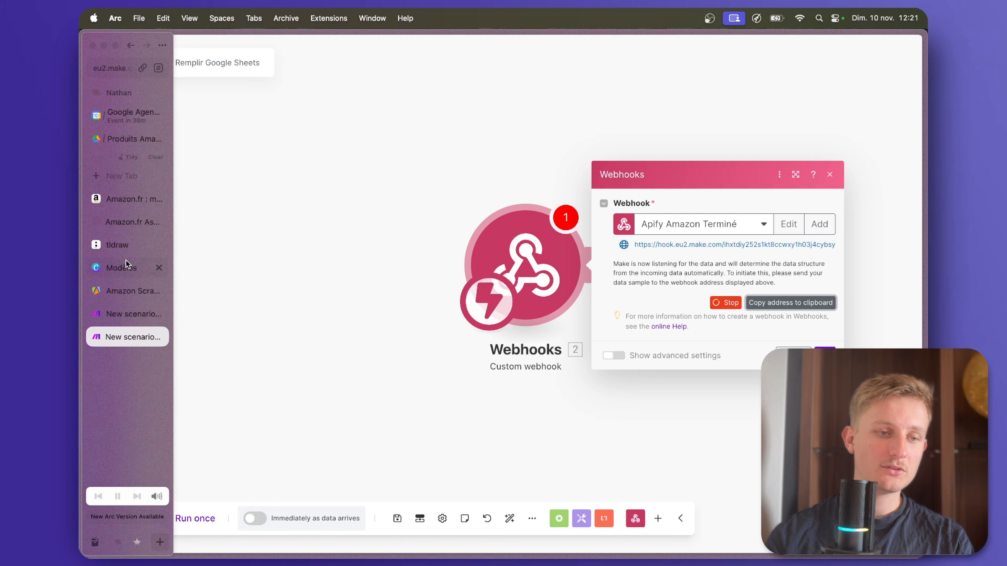
click(126, 293)
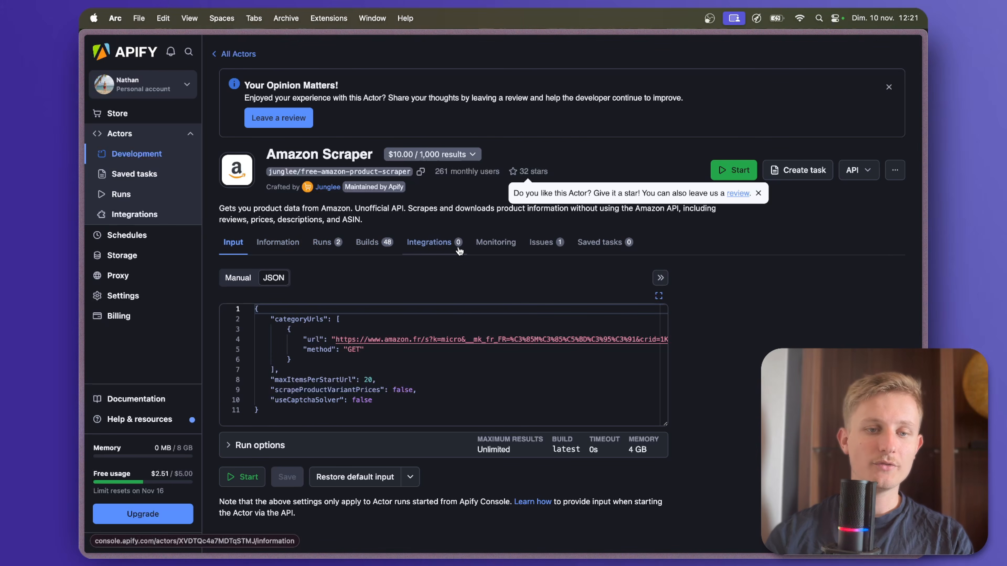
click(436, 249)
scroll(709, 325, down, 2)
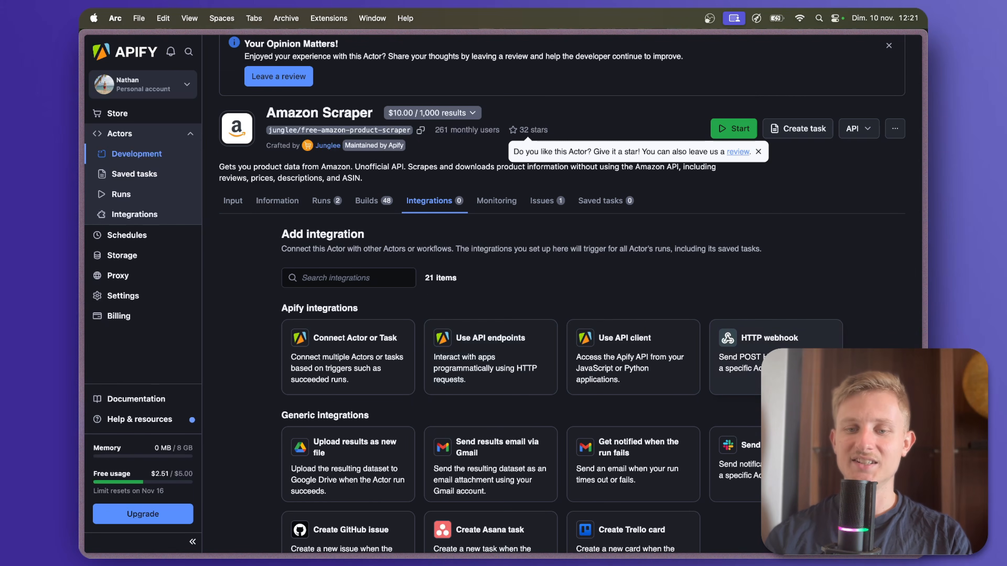
click(770, 346)
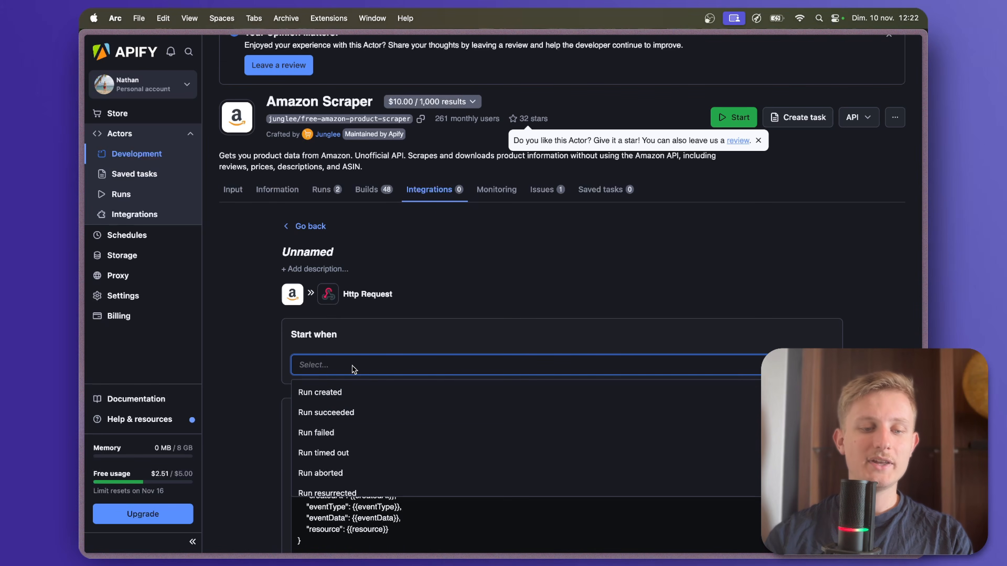
Set the integration to start on Build succeeded, paste the Make webhook address as its URL and save it.
scroll(349, 440, down, 3)
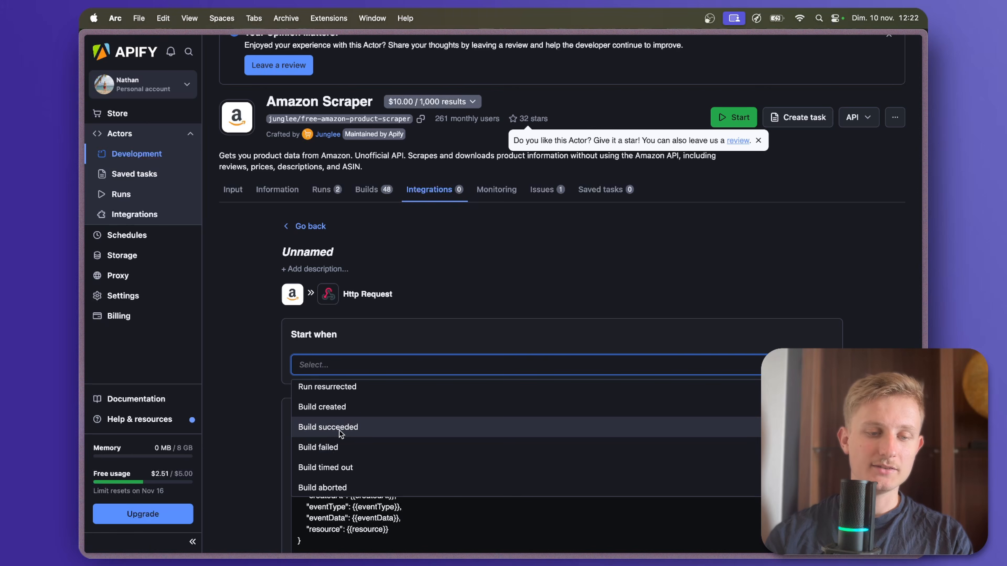
click(341, 428)
click(412, 363)
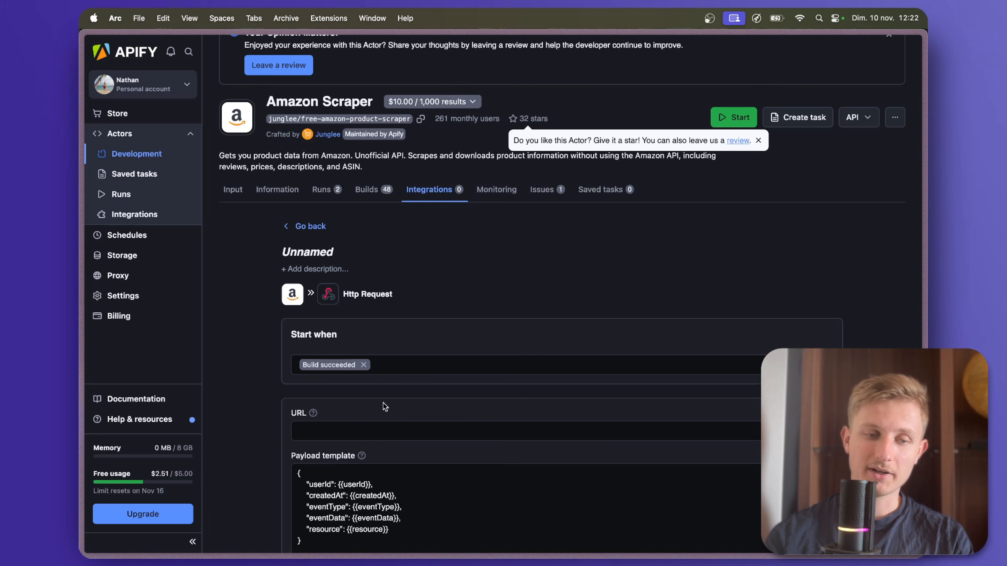
click(377, 424)
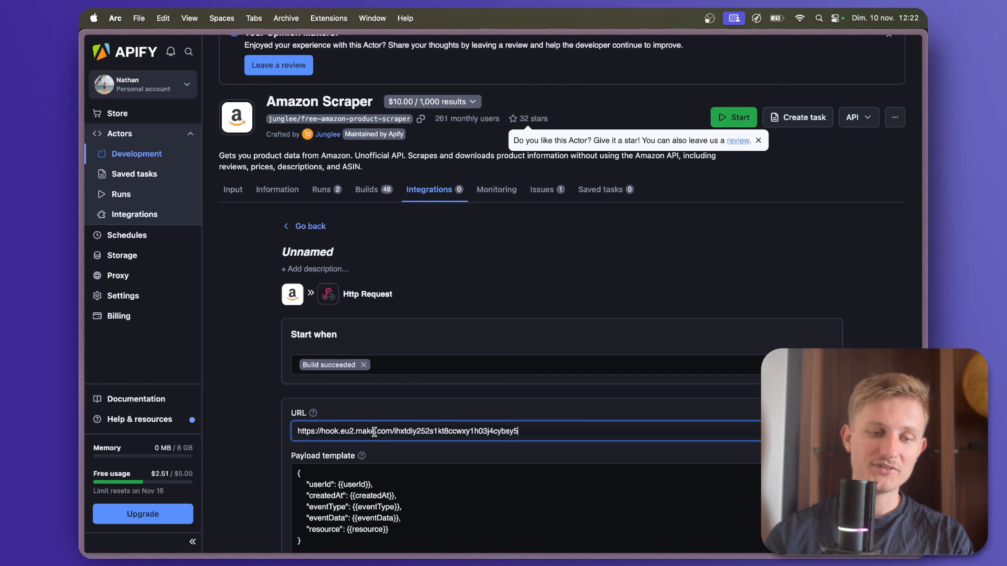
scroll(374, 431, down, 3)
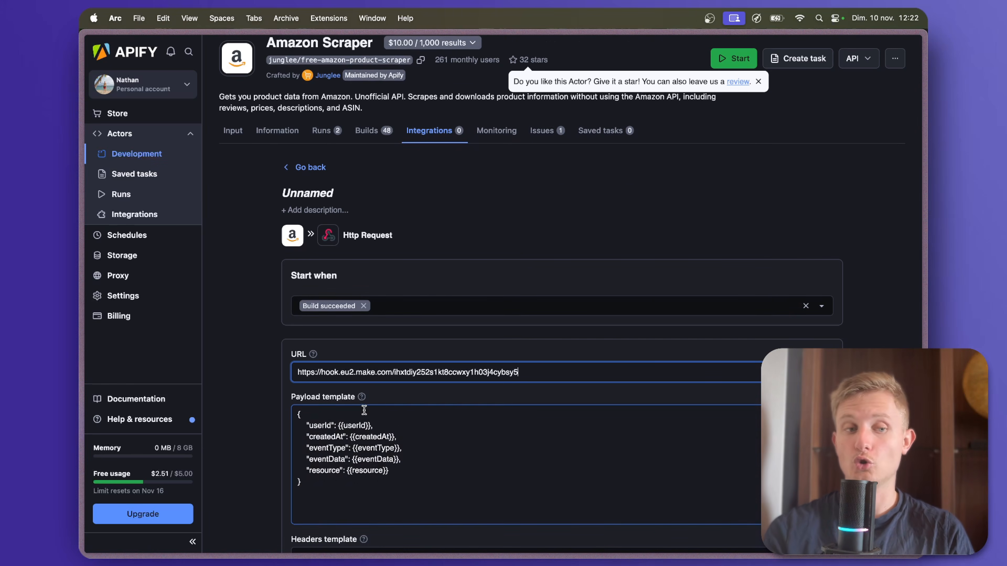
scroll(410, 329, down, 6)
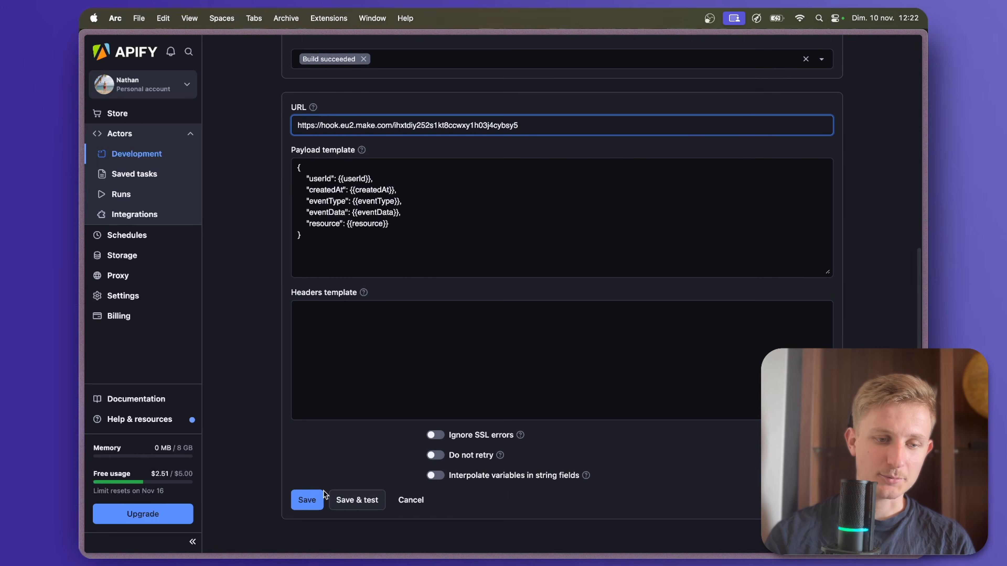
click(311, 501)
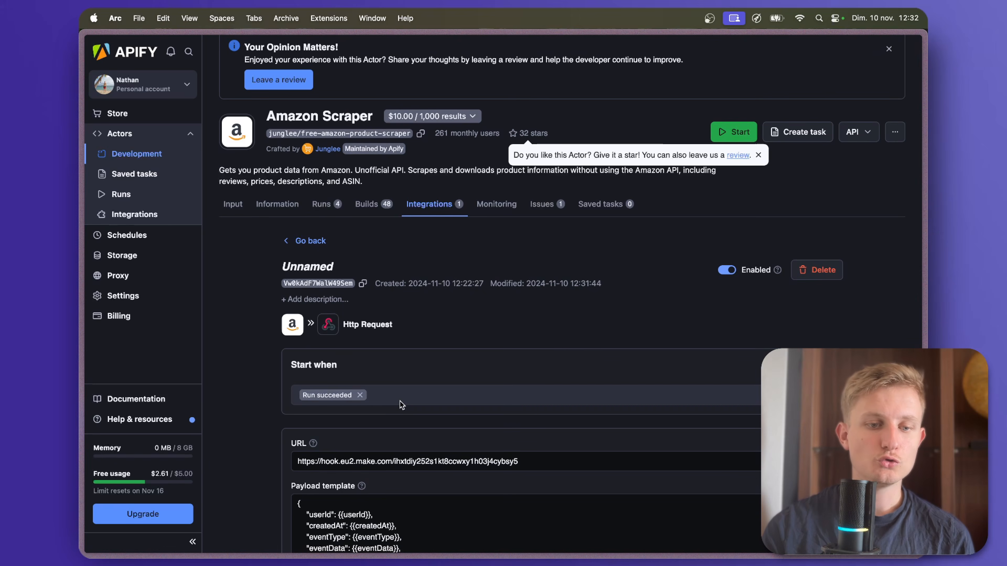
Review the HTTP webhook integration's start event choices, URL and payload template.
click(398, 402)
scroll(373, 396, down, 2)
scroll(348, 391, up, 2)
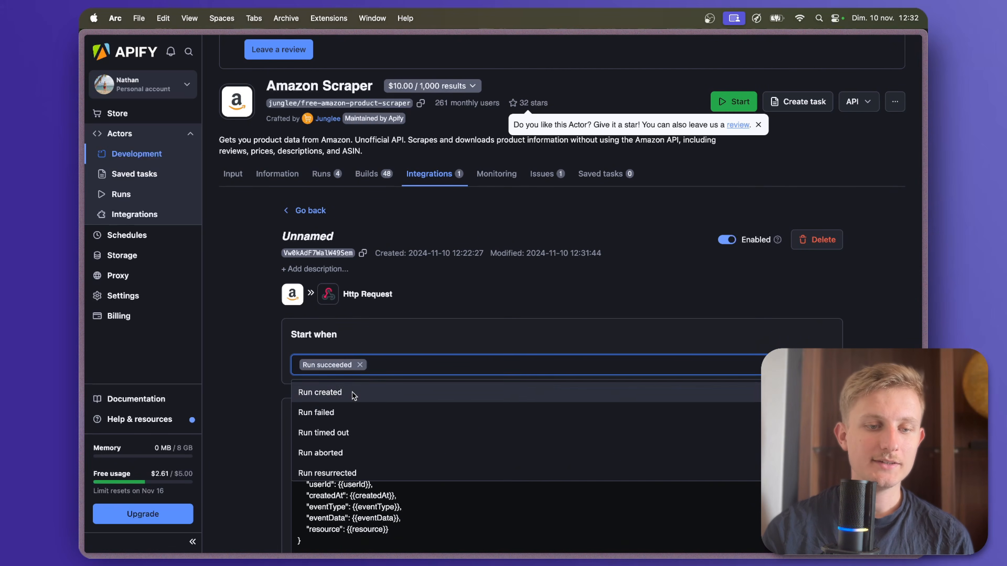
click(365, 347)
scroll(363, 278, down, 9)
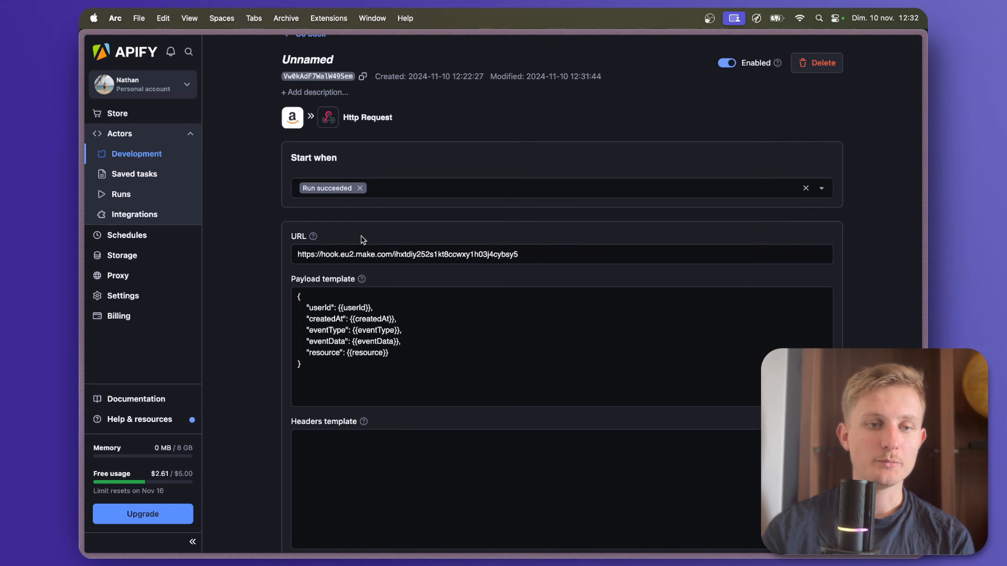
Switch to the Apify Récupérer produits Amazon scenario in Make and run it once.
mouse_move(81, 337)
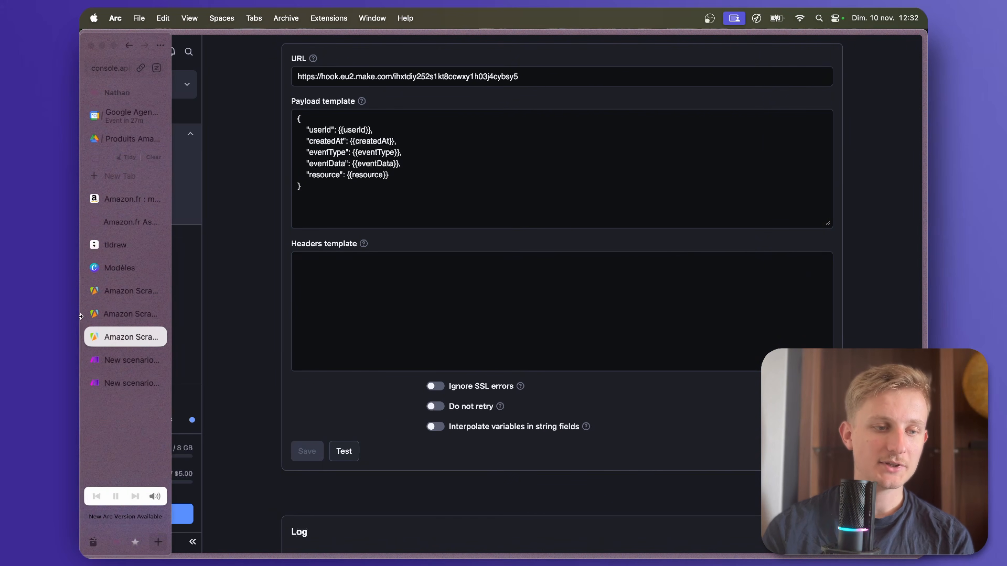
click(116, 356)
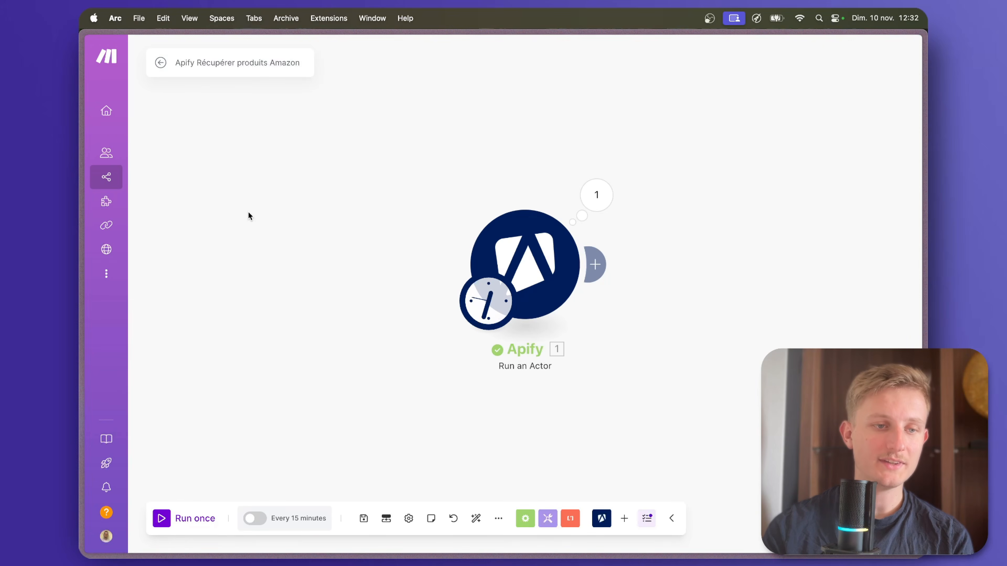
click(161, 518)
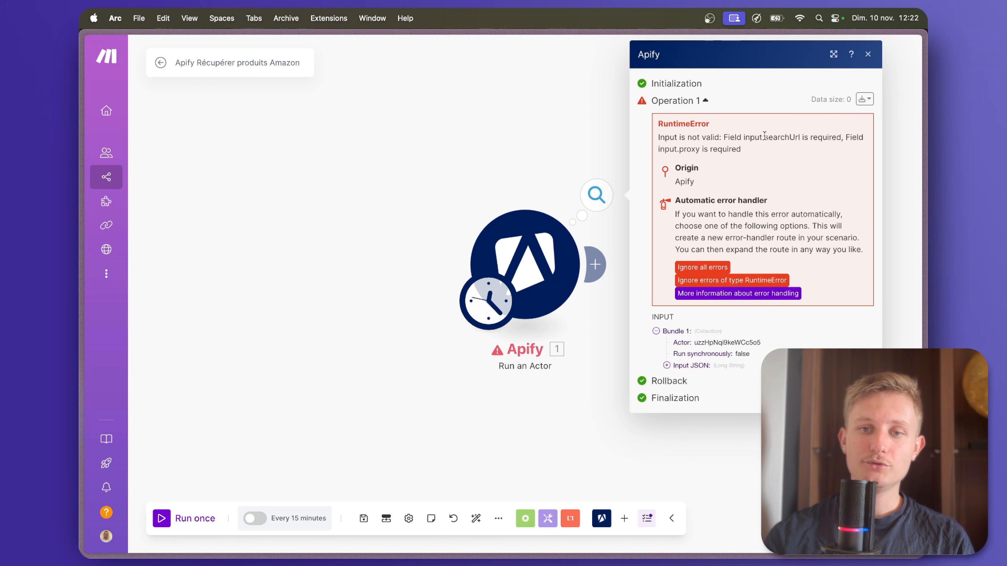
Set the Apify module's actor to junglee/free-amazon-product-scraper and run the scenario once again.
click(534, 270)
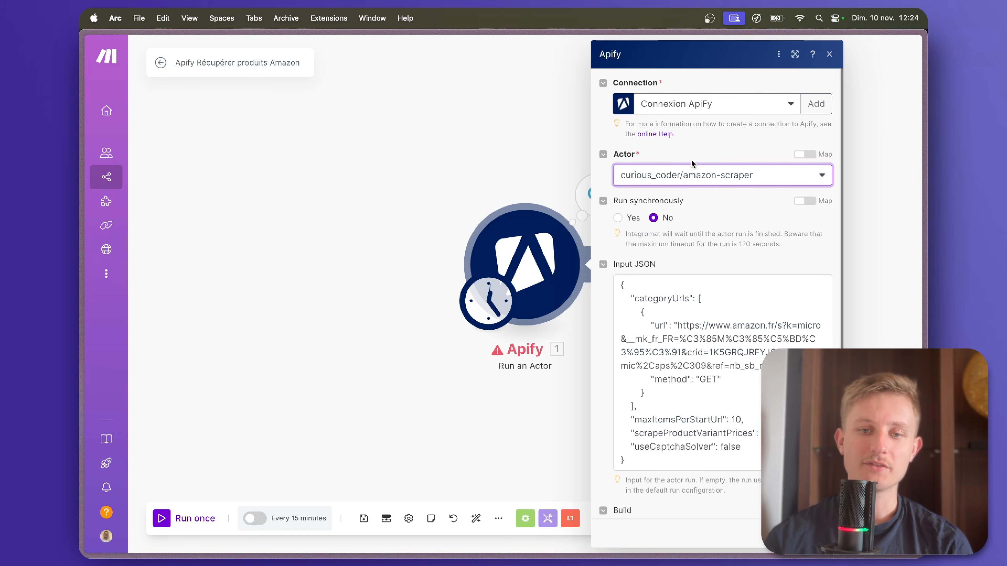
click(698, 180)
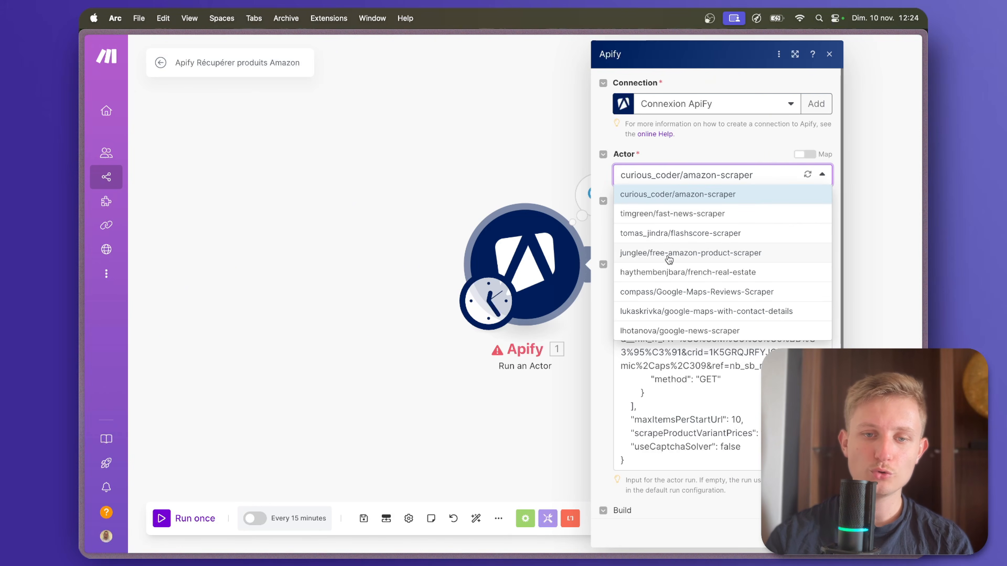
click(683, 253)
click(585, 437)
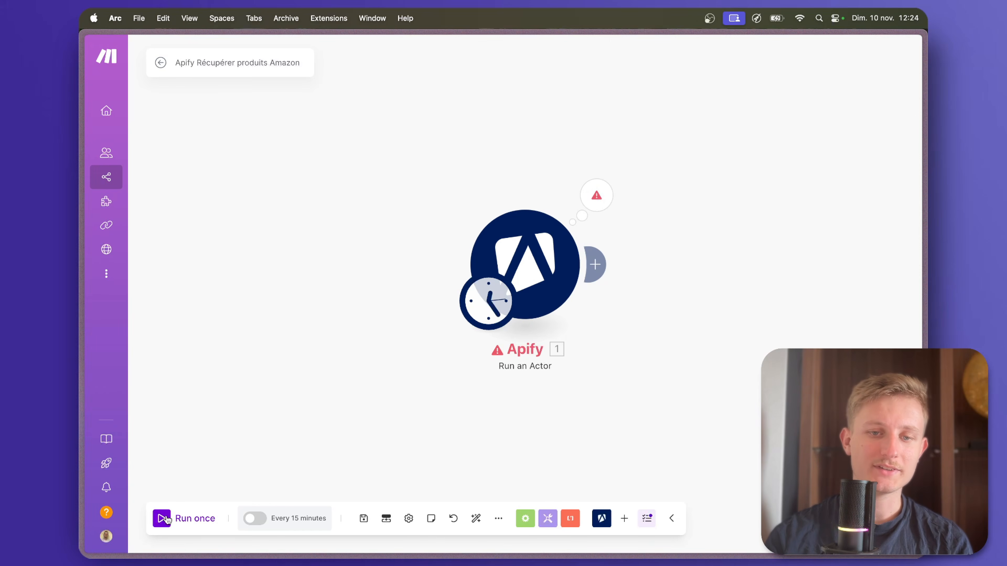
click(167, 520)
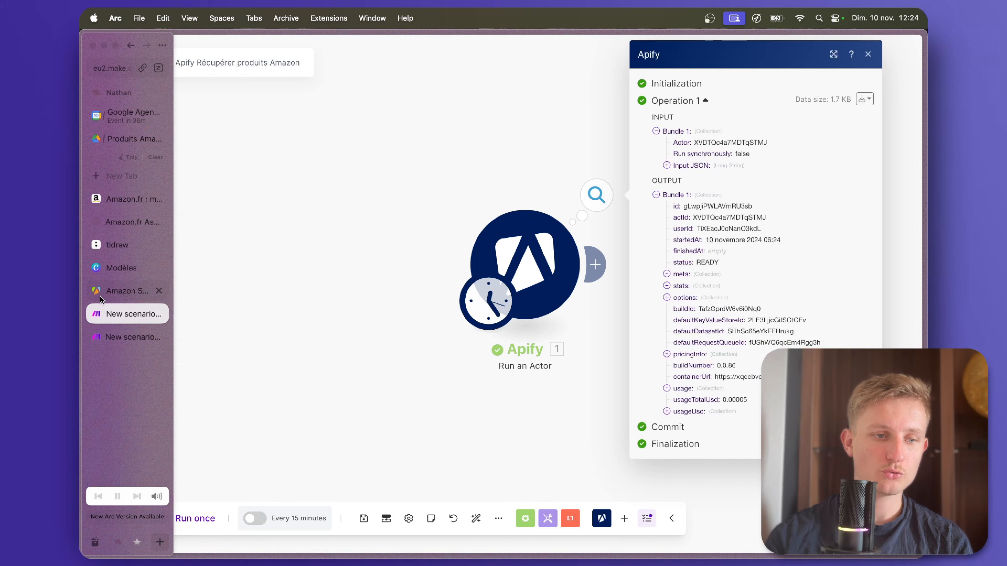
Switch to the Remplir Google Sheets scenario, check that the webhook's data structure is determined and accept the Custom webhook's settings.
click(131, 315)
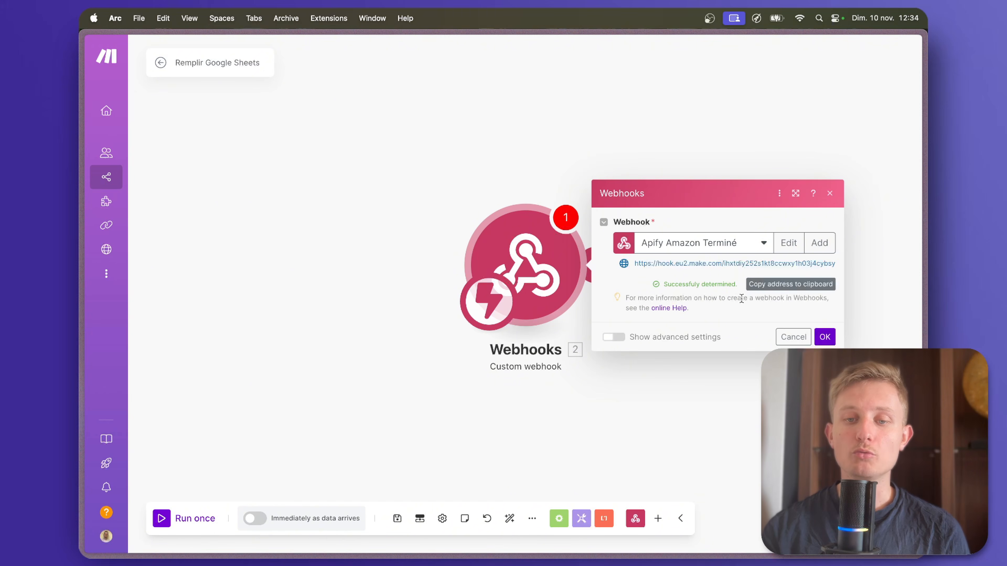
drag(738, 285, 667, 285)
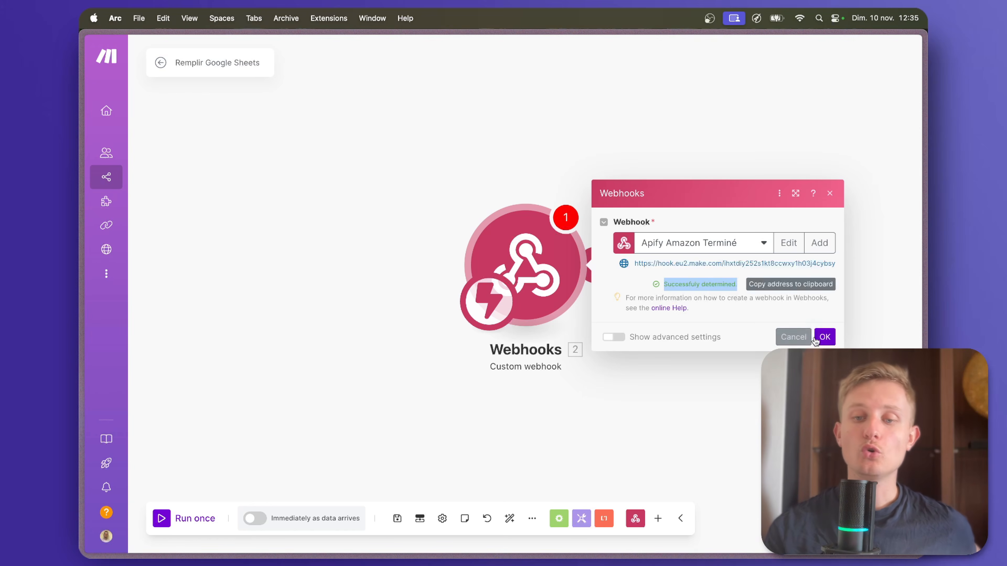
click(823, 337)
drag(568, 263, 553, 263)
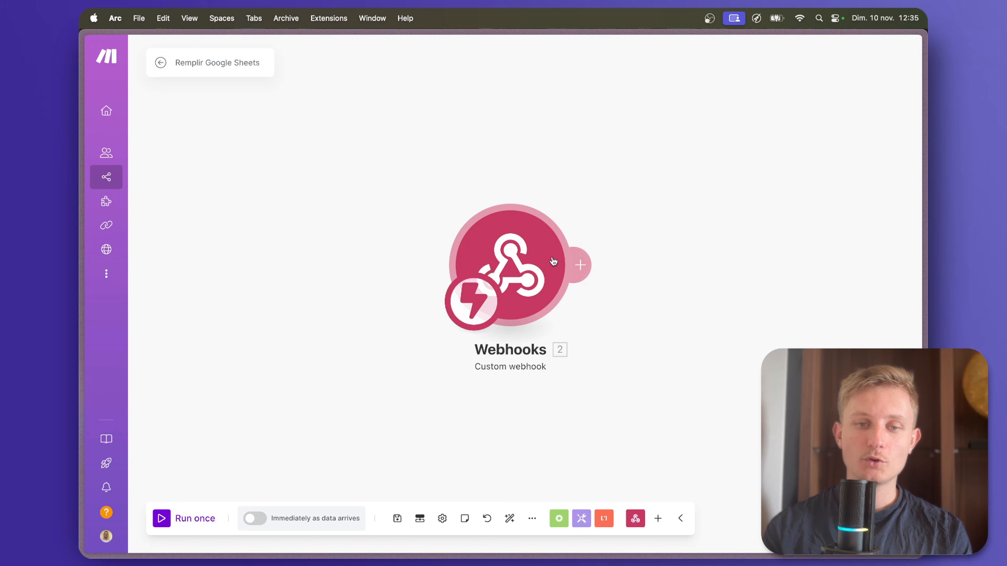
Search the modules for apify and add a Get Dataset Items module after the Custom webhook.
click(582, 265)
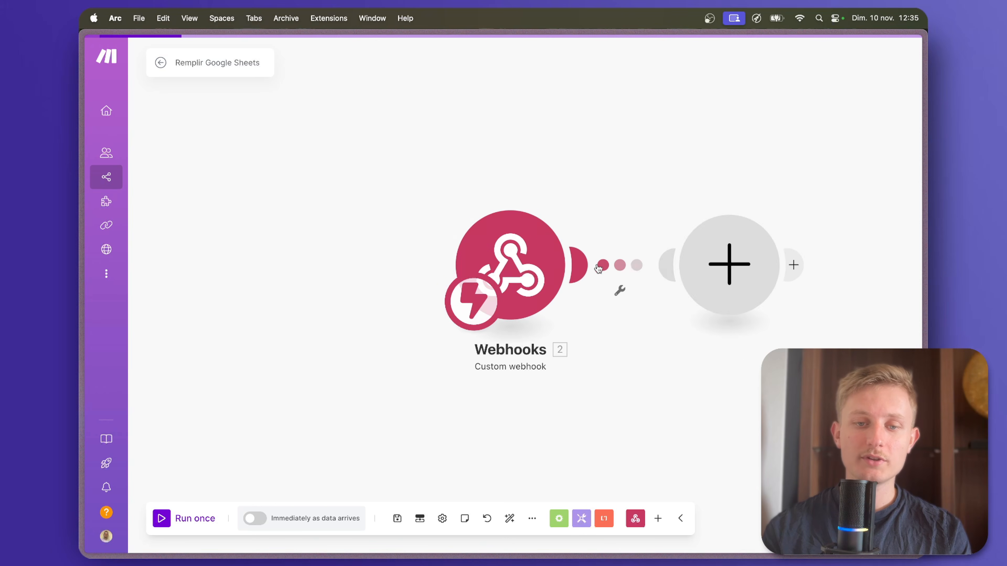
text(apify)
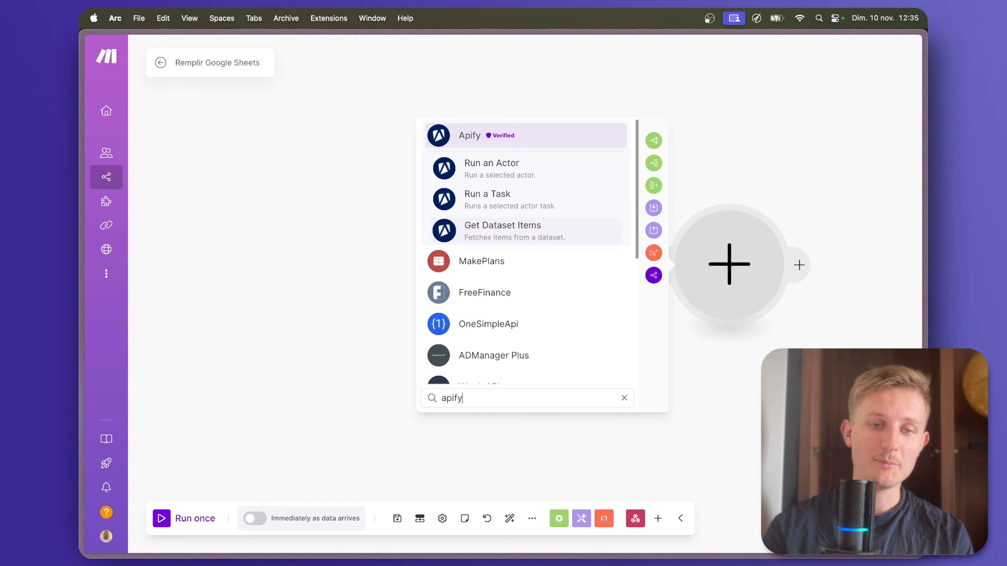
click(464, 134)
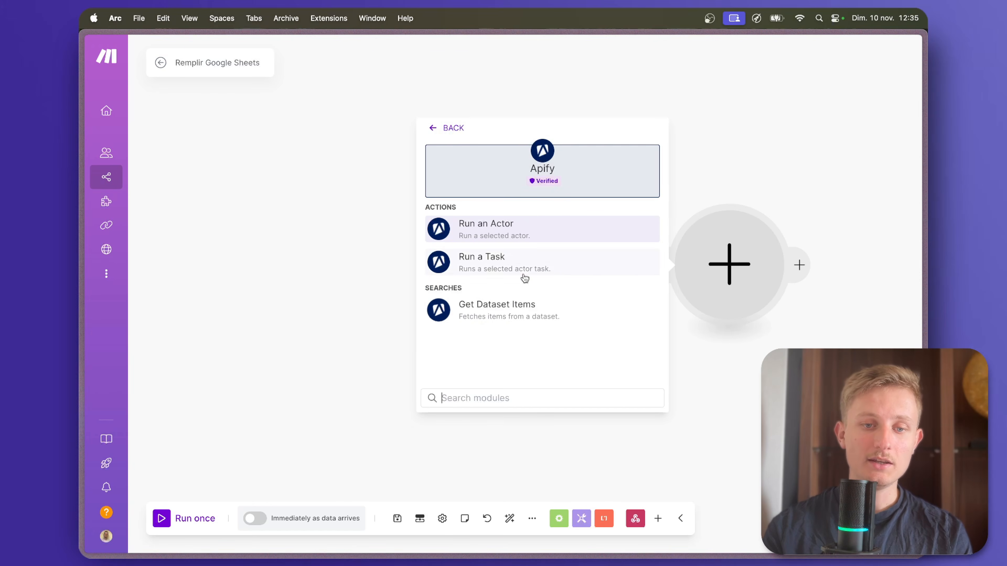
click(510, 317)
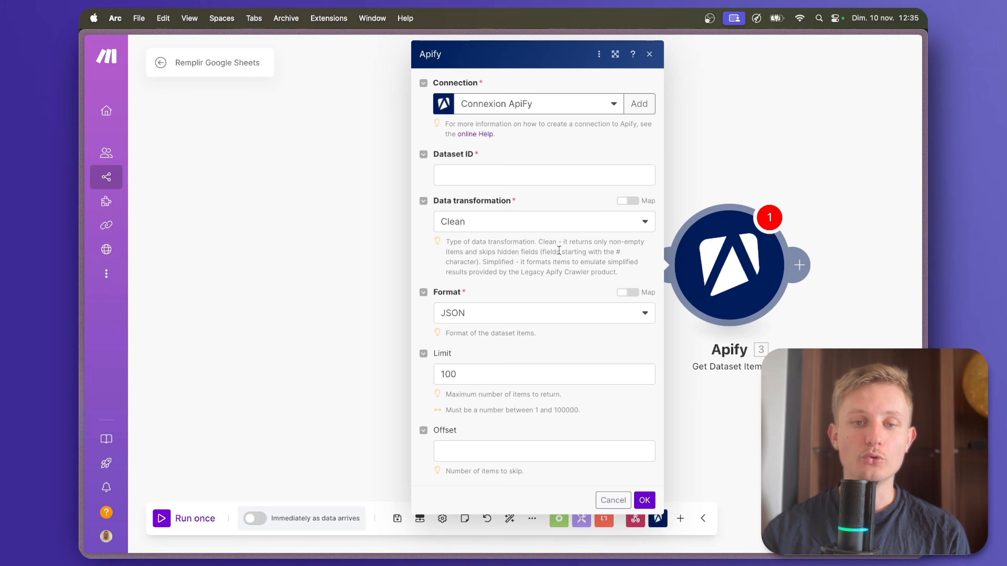
Map the Dataset ID to the webhook's resource defaultDatasetId, keep the limit at 100 and confirm the Get Dataset Items settings.
click(484, 176)
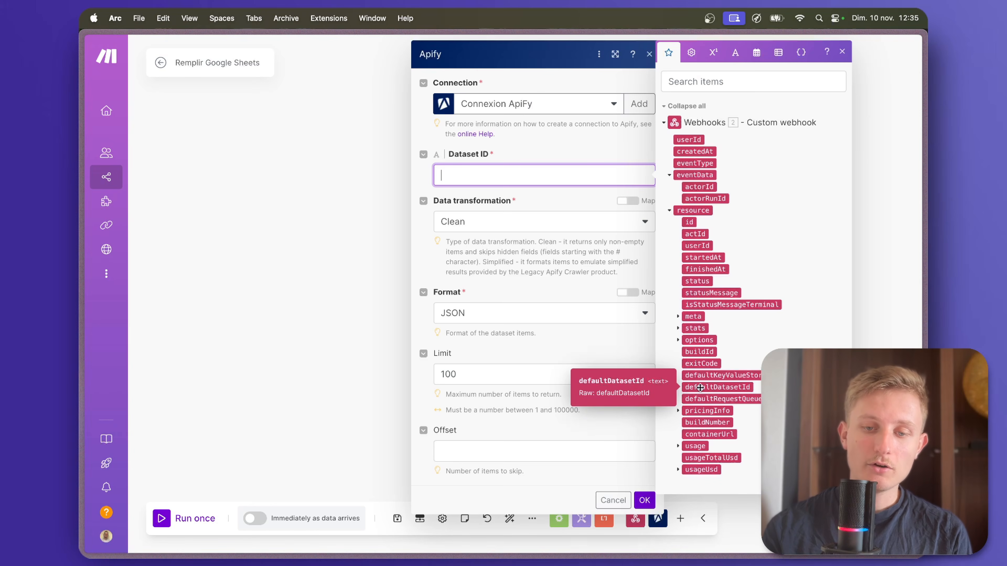
click(711, 388)
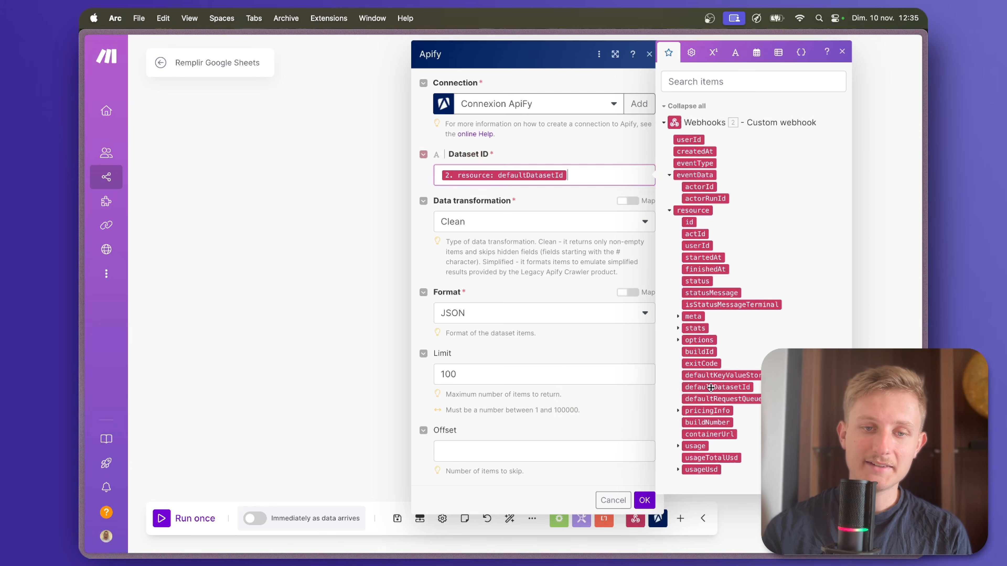
click(551, 258)
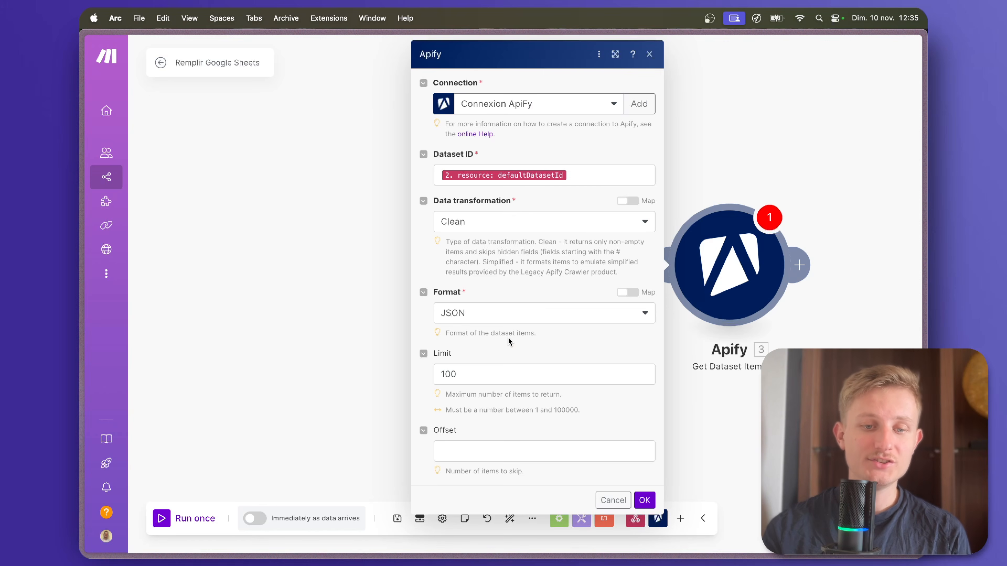
click(488, 373)
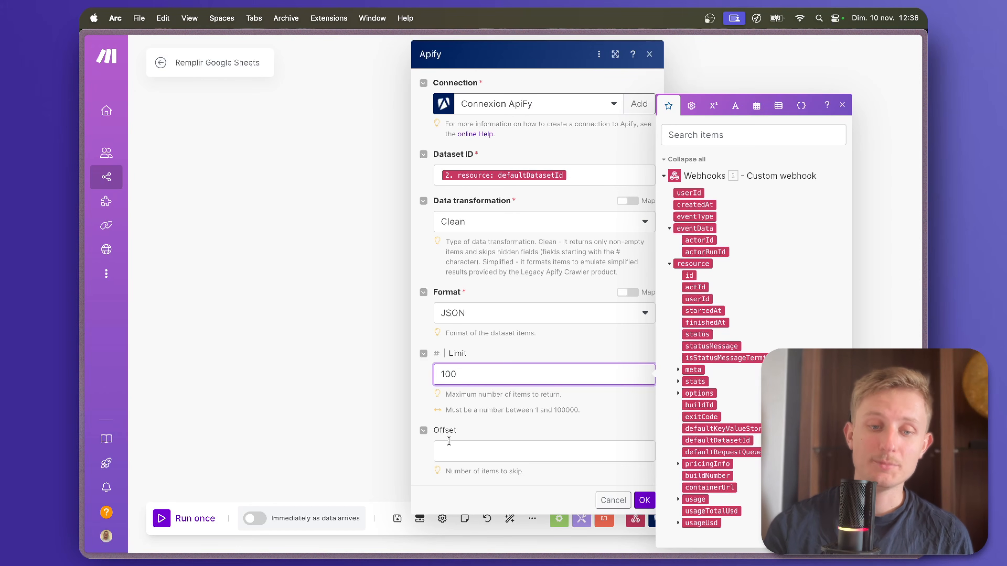
click(643, 499)
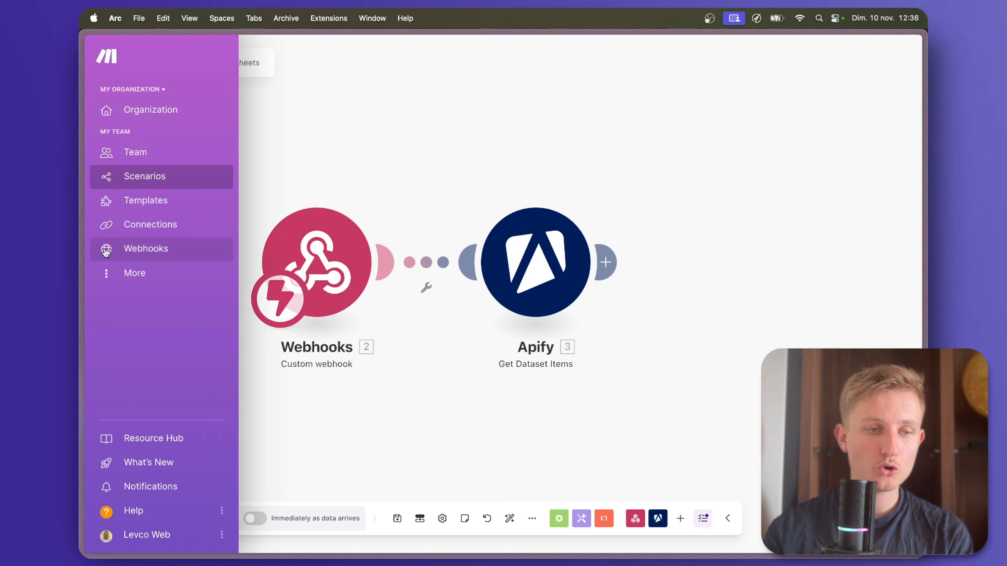
In the Apify Récupérer produits Amazon scenario, set maxItemsPerStartUrl to 3 in the Run an Actor module's input JSON.
click(119, 313)
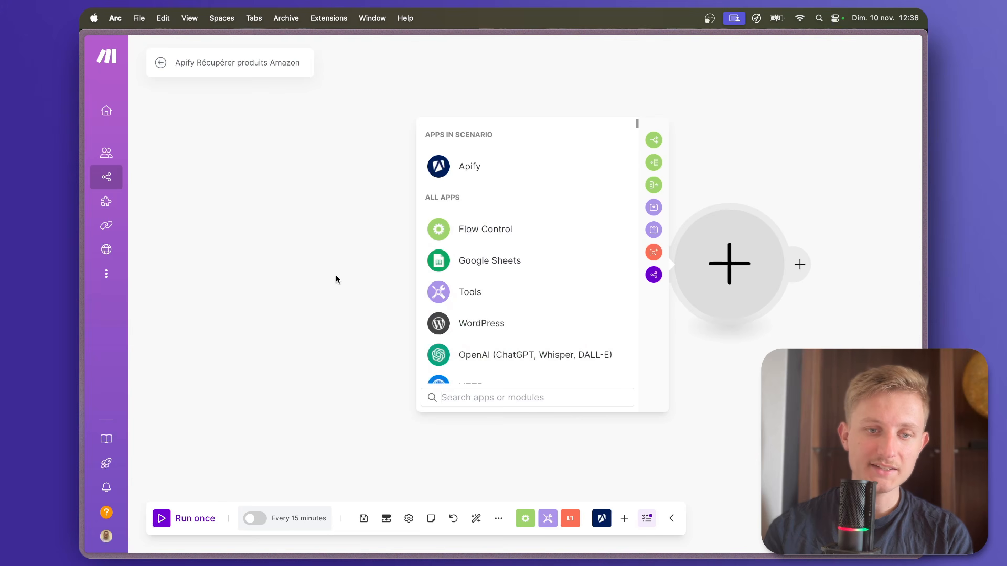
click(336, 275)
click(512, 274)
scroll(690, 330, down, 1)
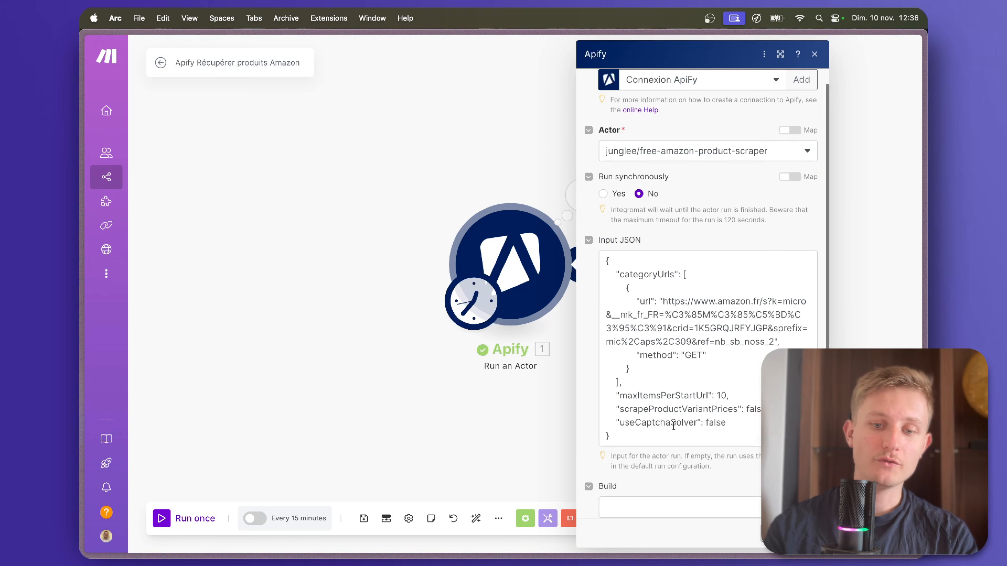
click(726, 395)
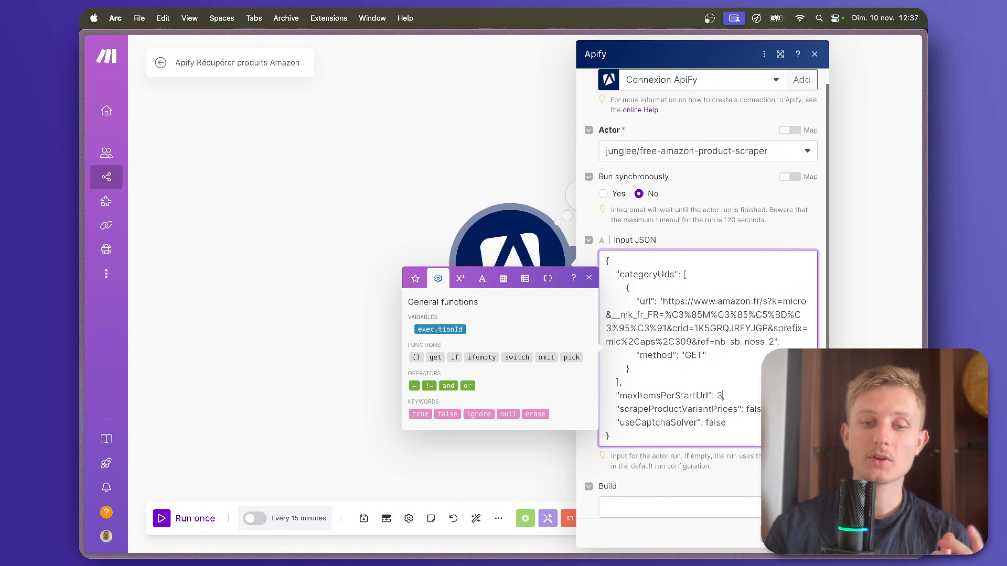
click(803, 534)
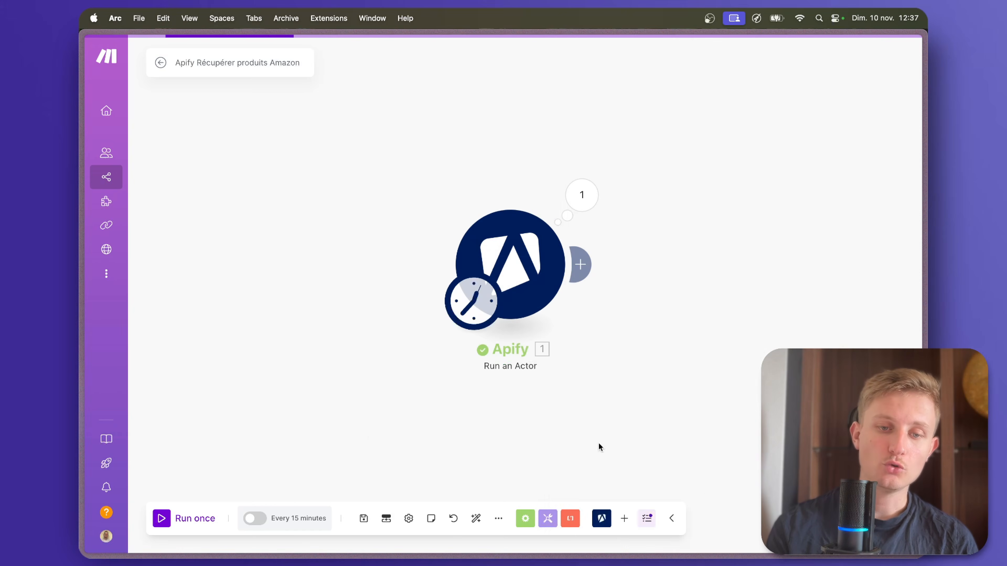
Run the Remplir Google Sheets and Apify Récupérer produits Amazon scenarios once each and return to Remplir Google Sheets.
mouse_move(81, 280)
click(126, 338)
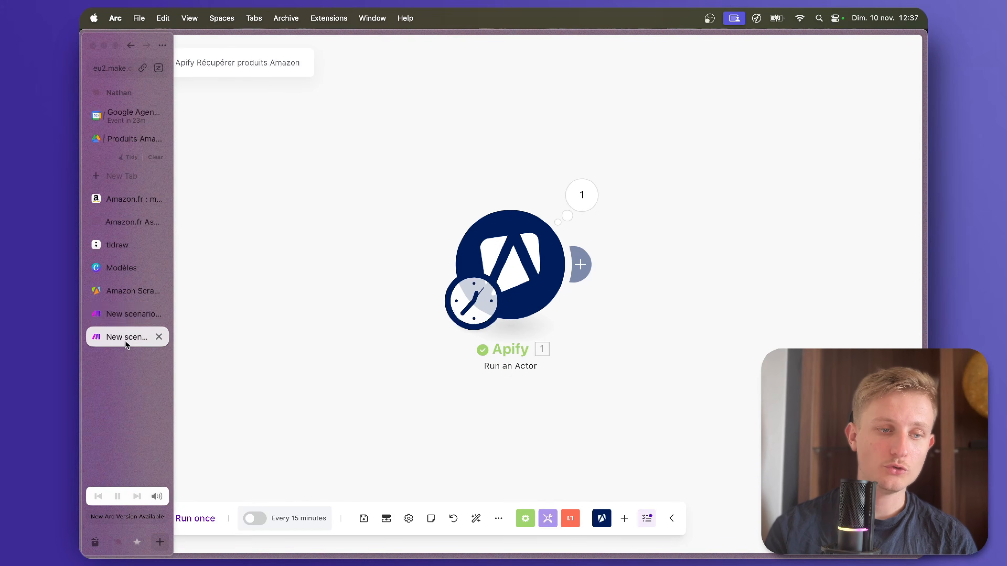
click(164, 523)
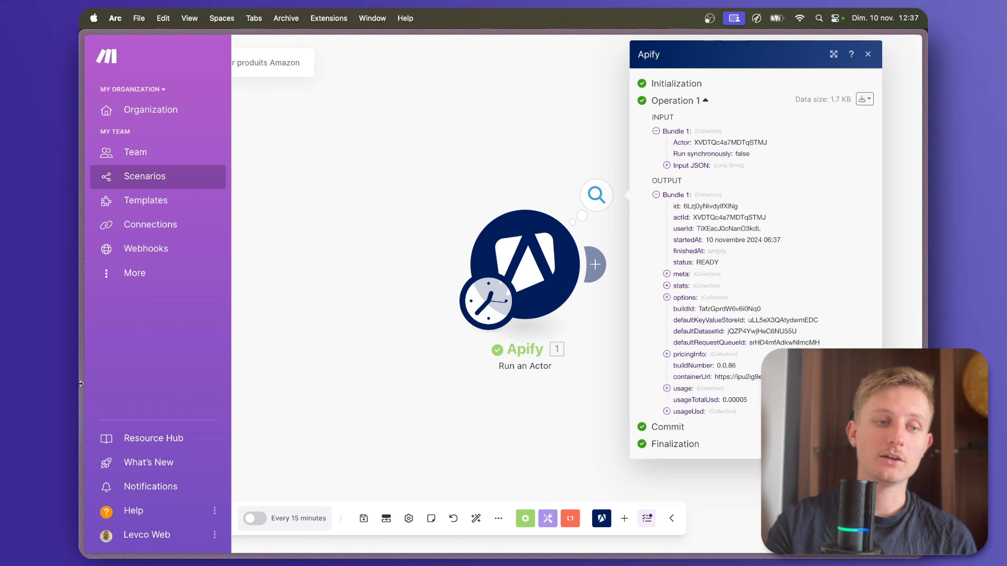
mouse_move(83, 372)
click(113, 338)
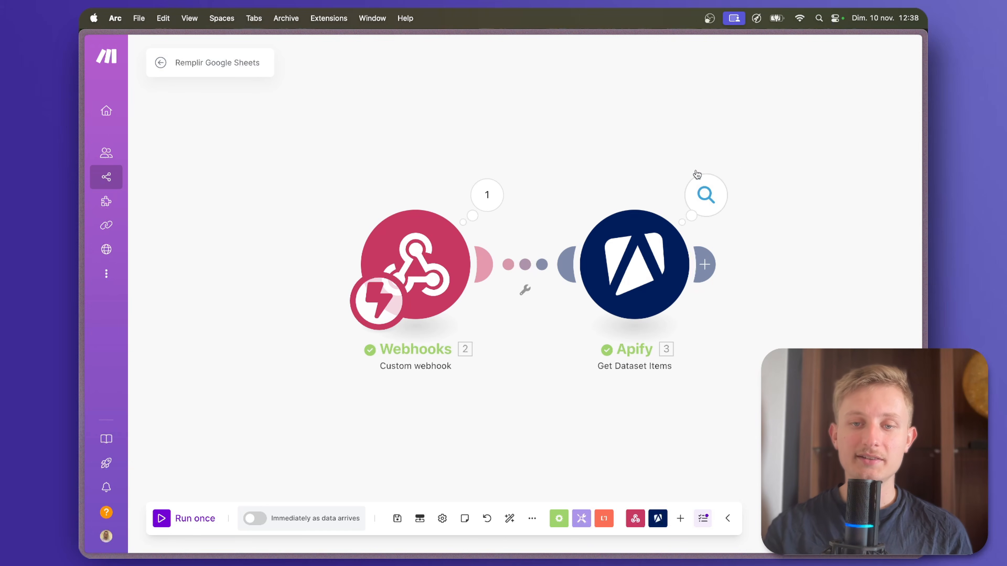
Open the Get Dataset Items module's output and collapse Bundle 1 to check which product bundles were returned.
click(708, 205)
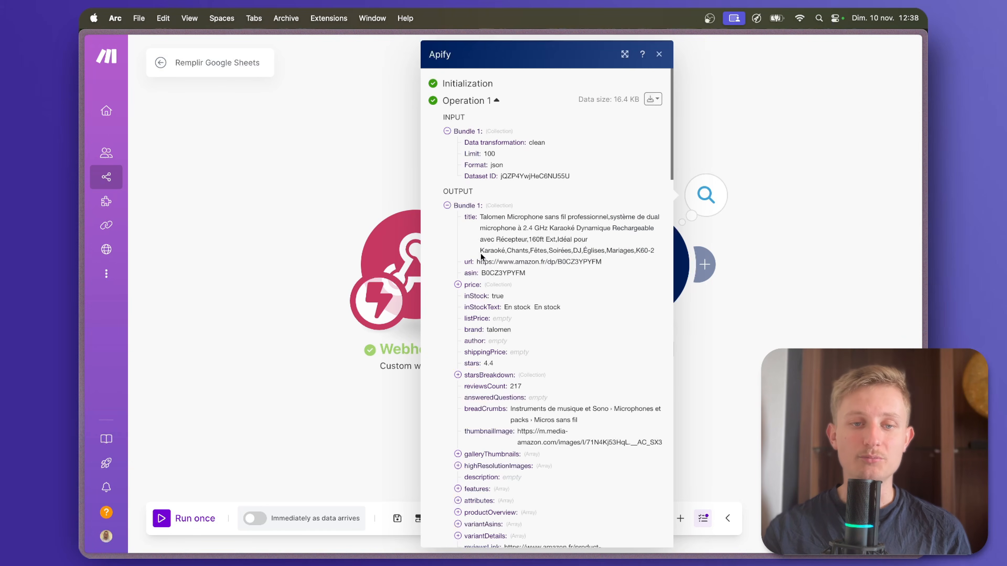
click(448, 206)
click(448, 218)
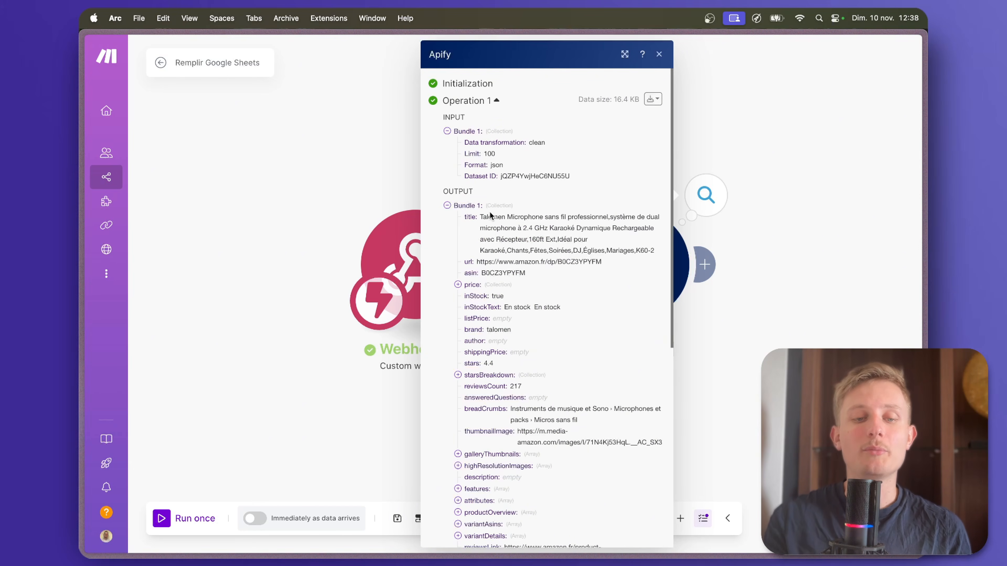
click(448, 206)
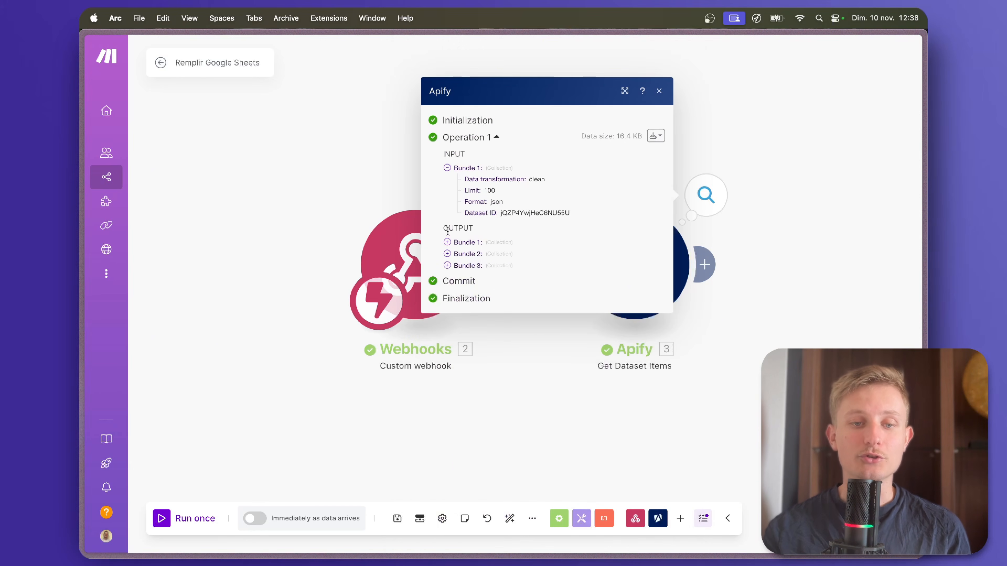
Expand output Bundle 2 and examine its title, price value and remaining product fields.
click(447, 250)
scroll(484, 238, down, 2)
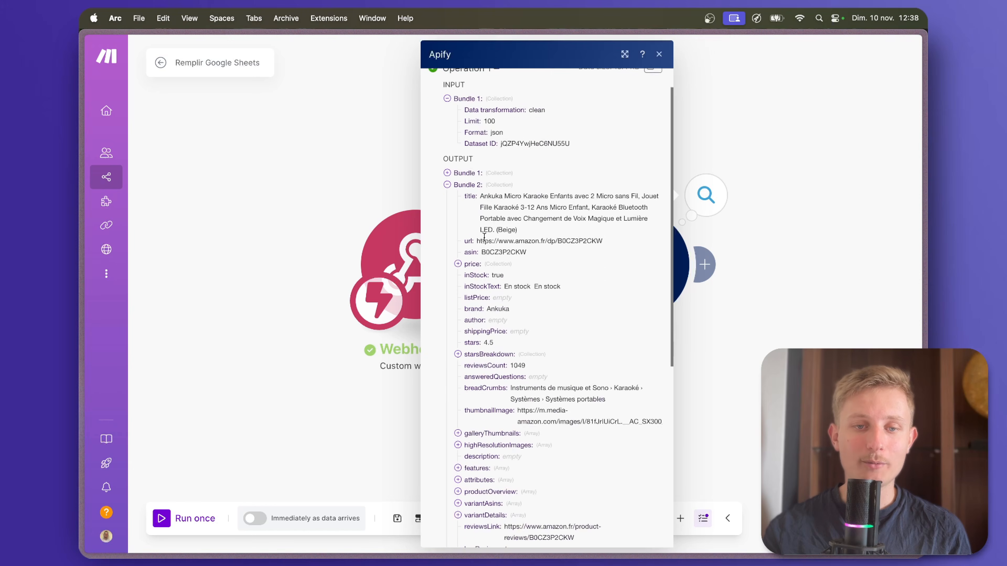
double_click(482, 192)
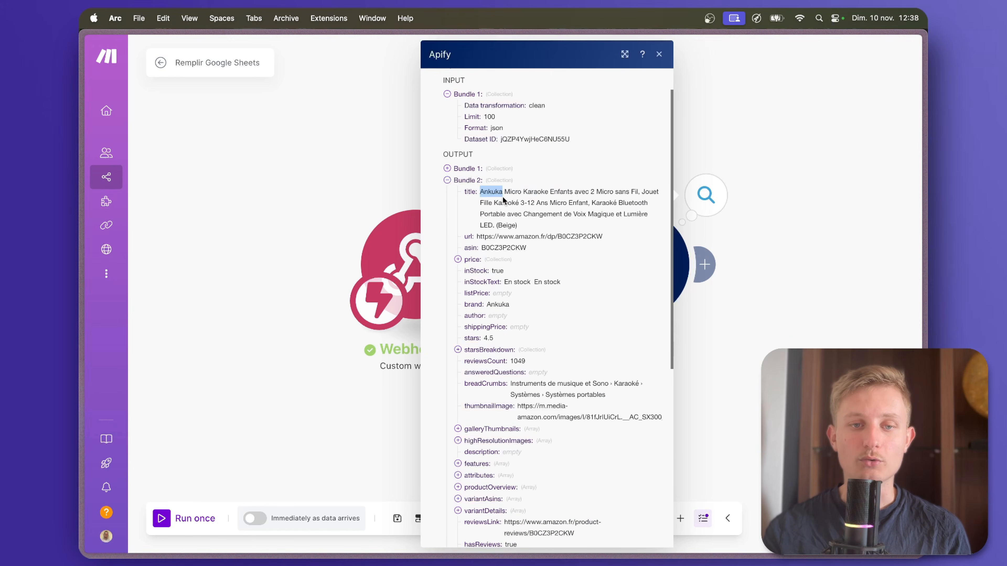
click(494, 203)
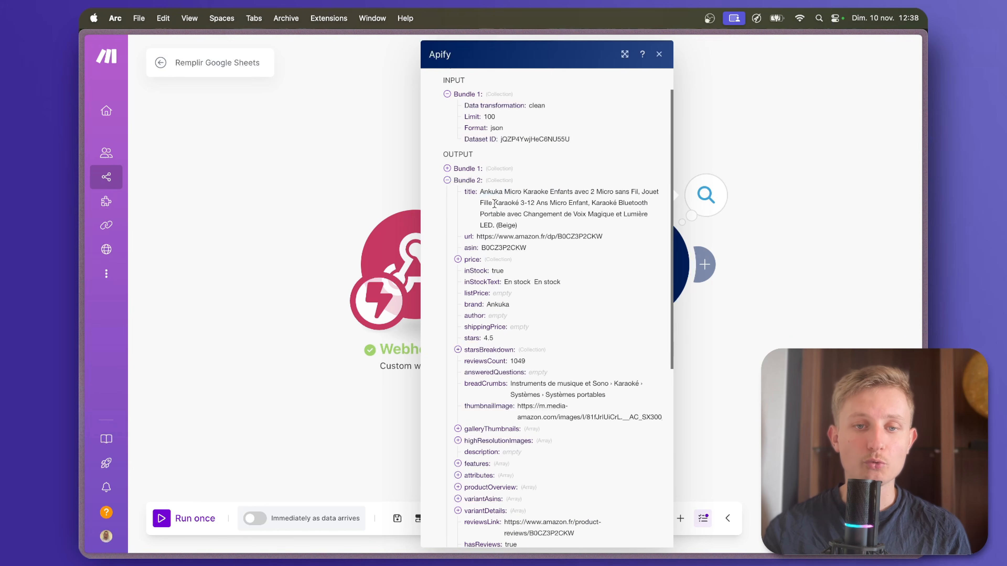
drag(506, 189, 546, 189)
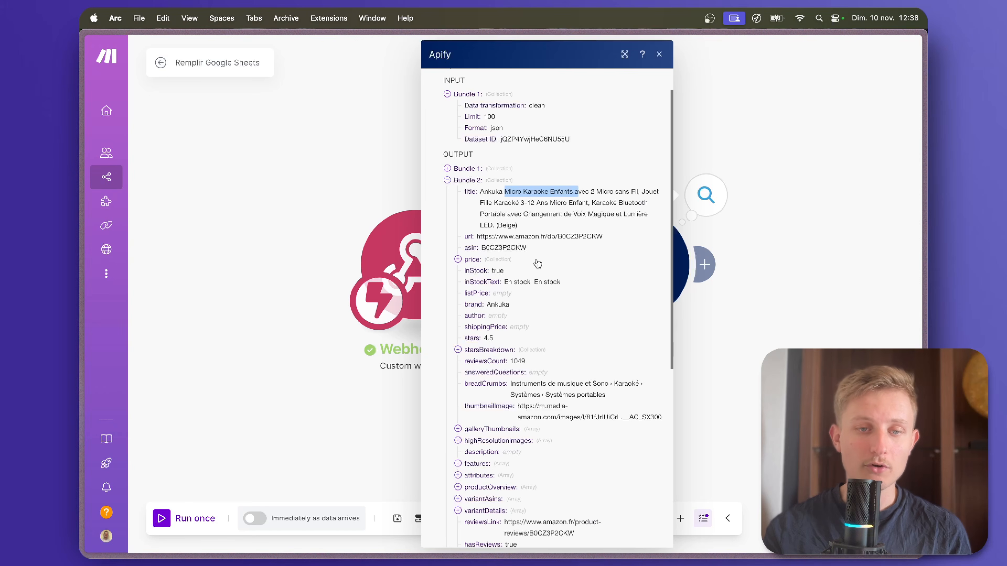
click(458, 259)
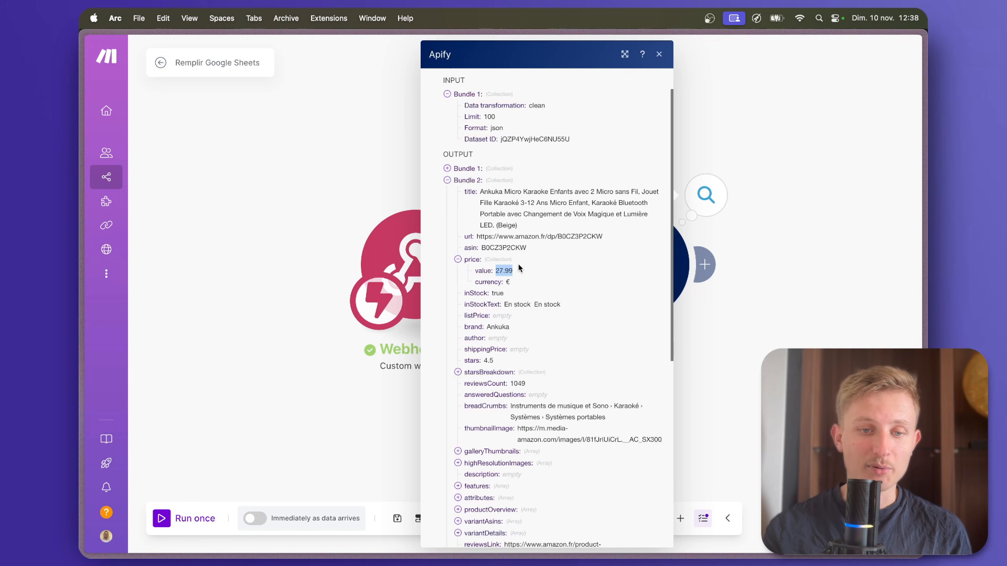
scroll(472, 380, down, 5)
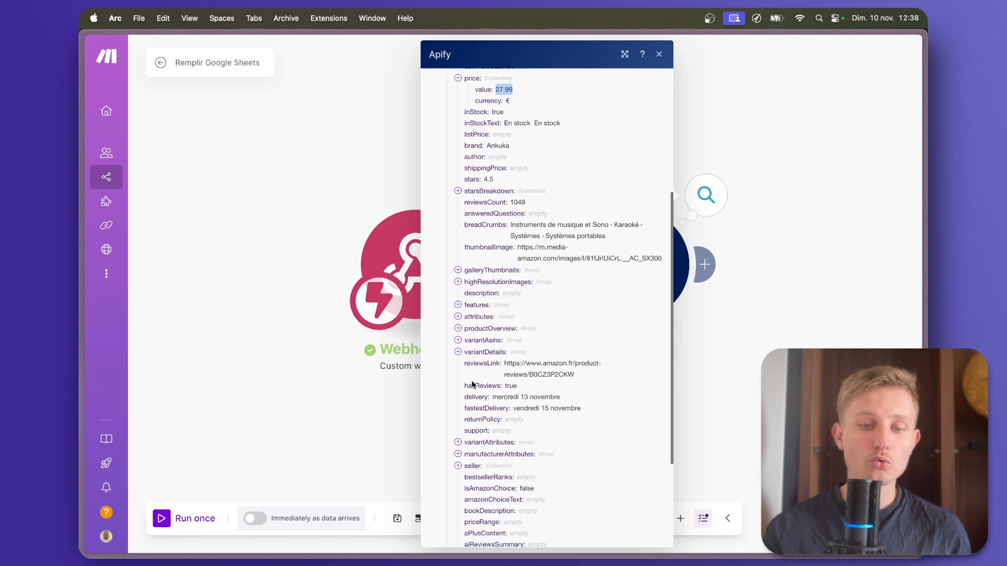
scroll(472, 383, up, 5)
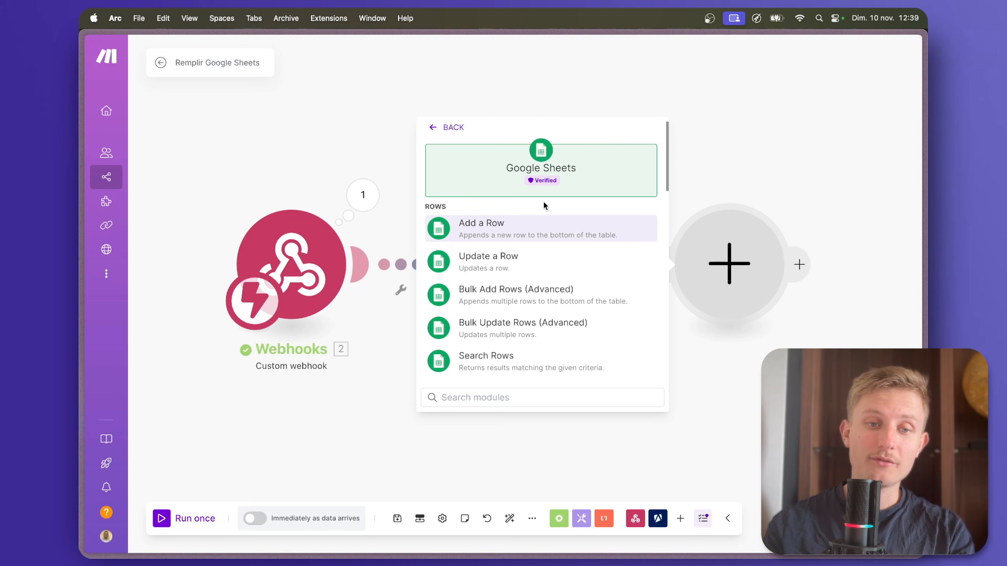
Add a Google Sheets Add a Row module after Get Dataset Items.
click(521, 234)
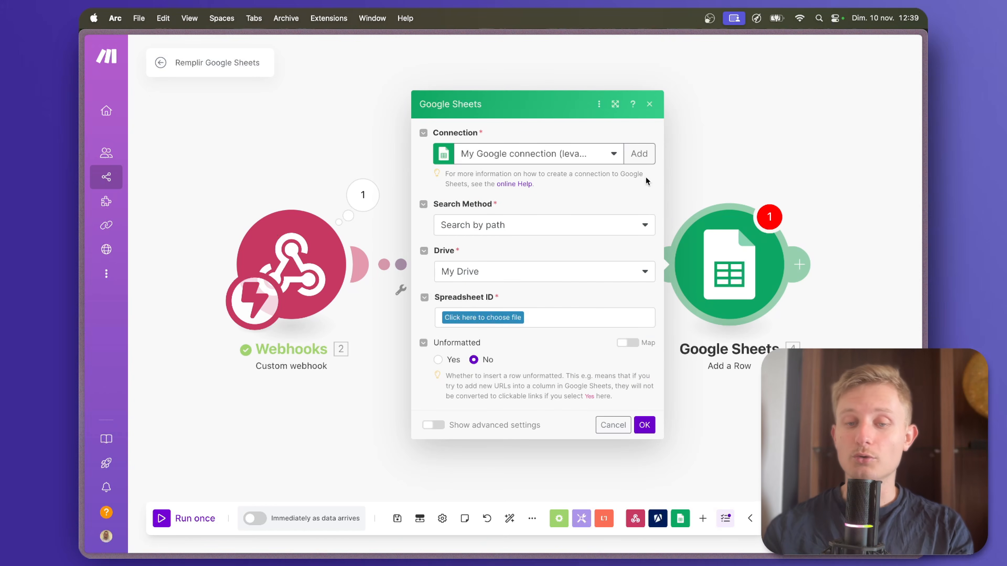
click(551, 156)
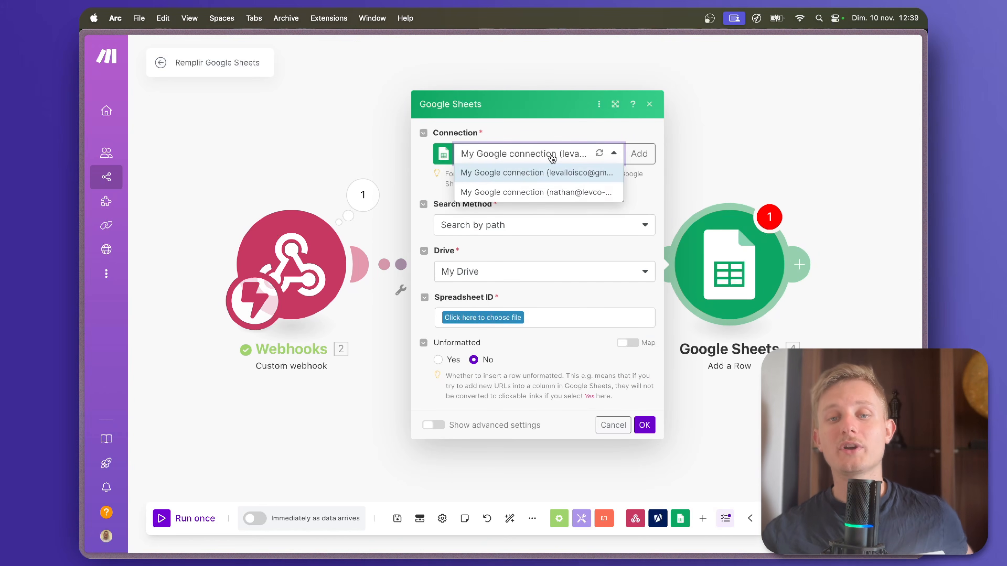
click(551, 155)
click(636, 154)
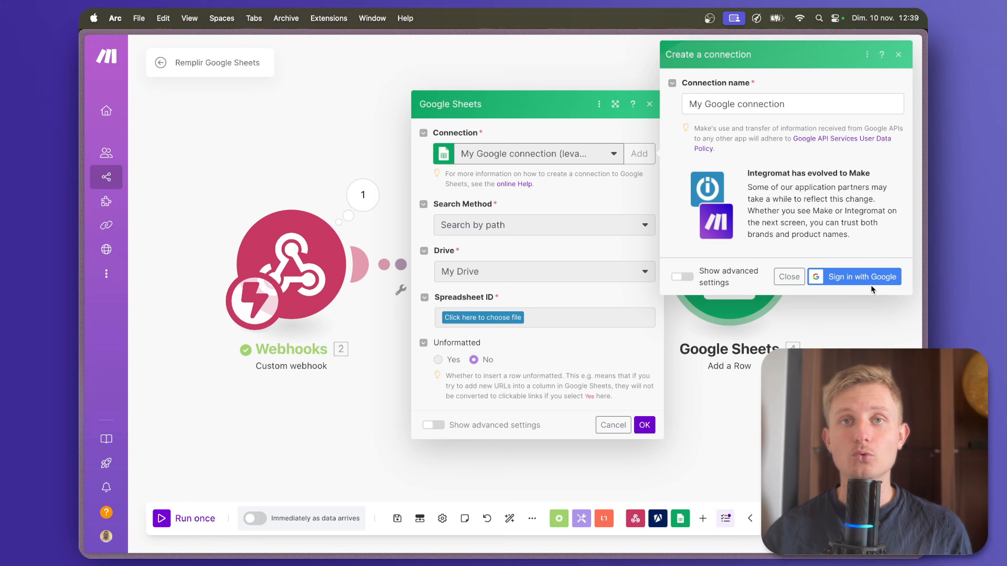
click(790, 276)
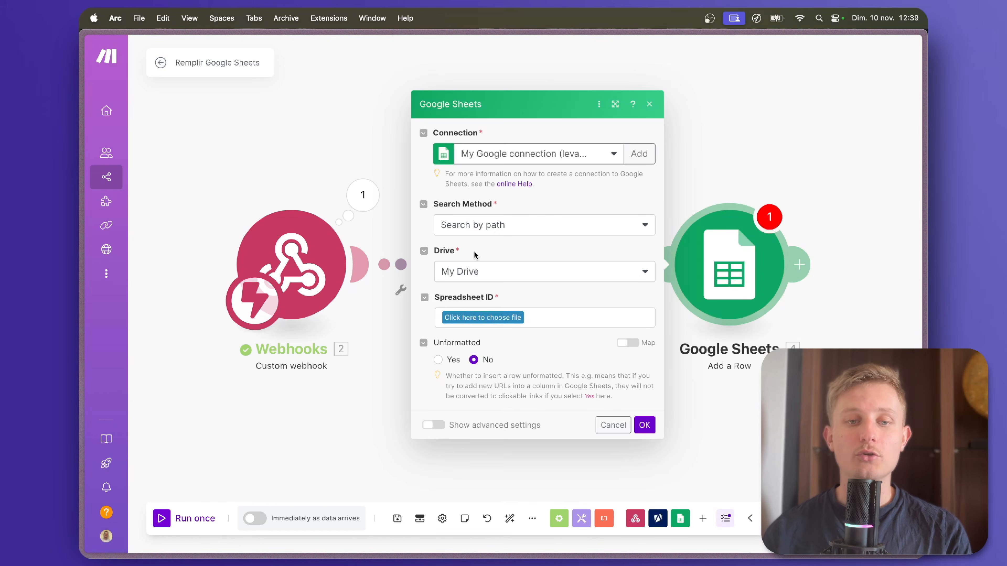
Select the second saved Google connection, the /Youtube/Produits Amazon/Produits Amazon spreadsheet and the sheet Feuille 1 for the new row.
click(505, 155)
click(509, 198)
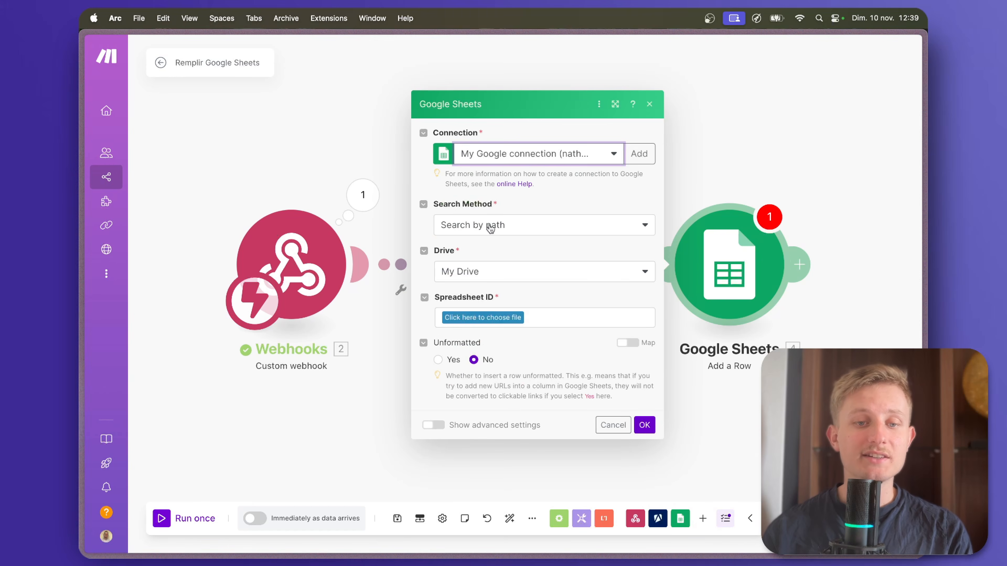
click(484, 319)
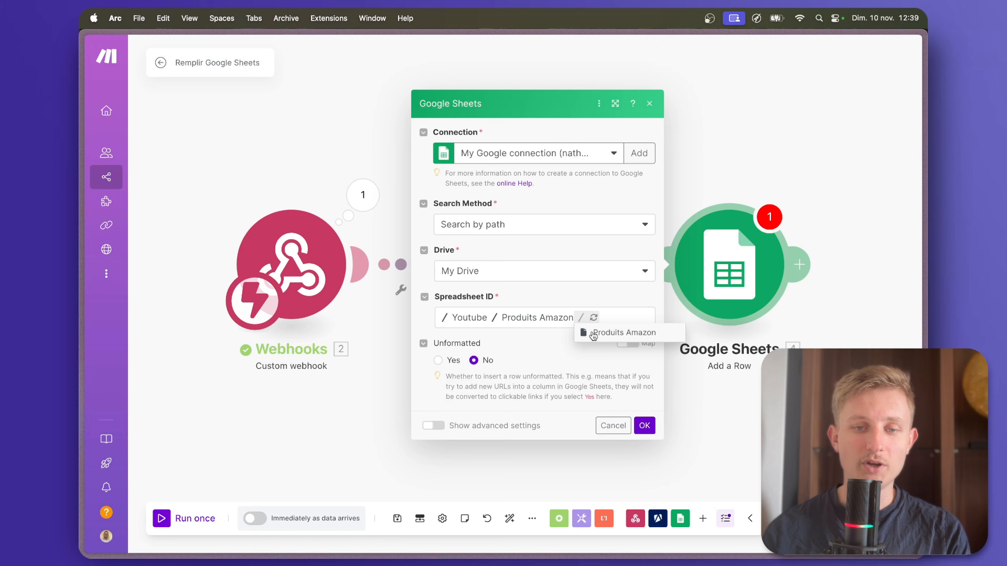
click(593, 336)
click(533, 349)
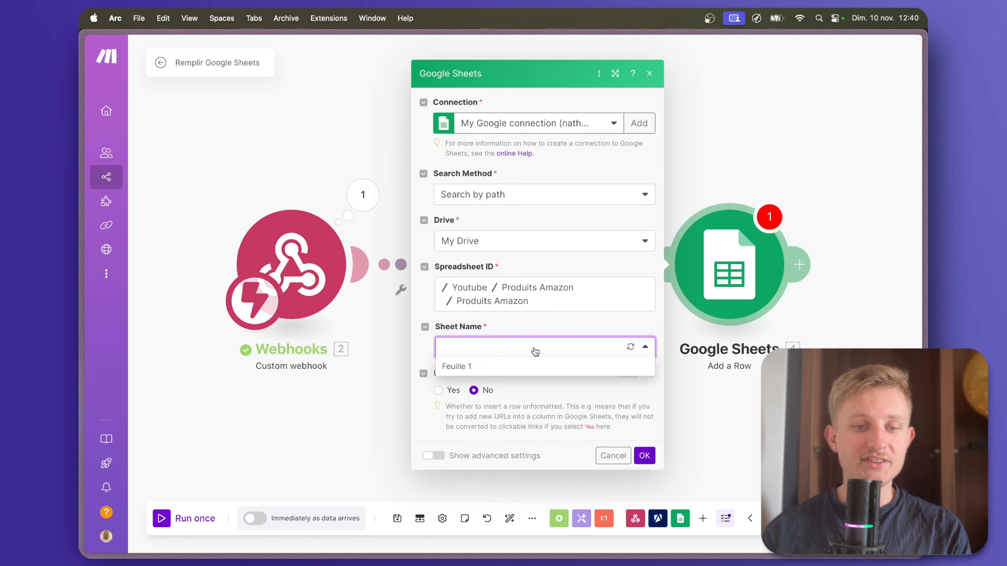
click(502, 367)
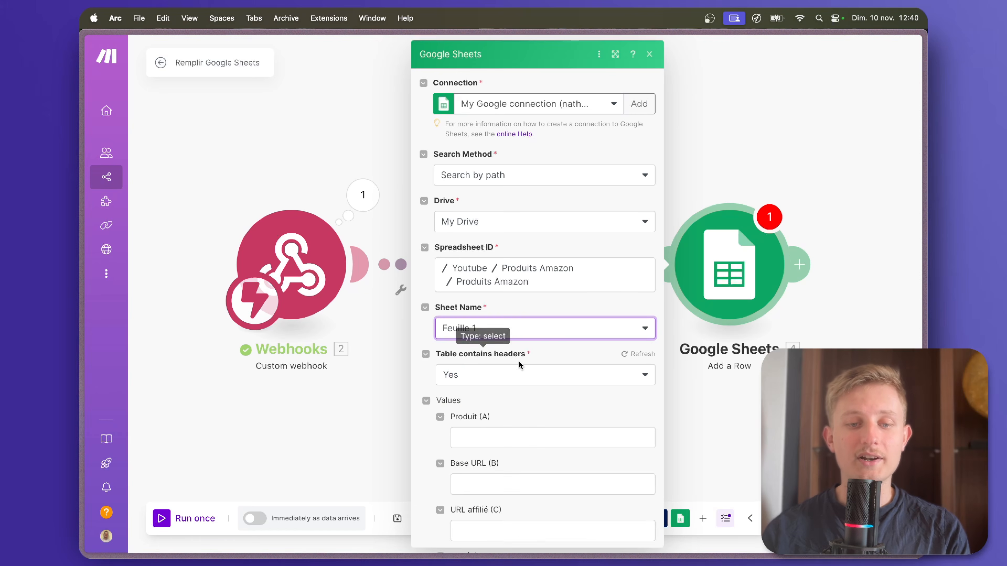
Map the Produit (A) column to the Apify title and the Base URL (B) column to the Apify url.
scroll(499, 361, down, 4)
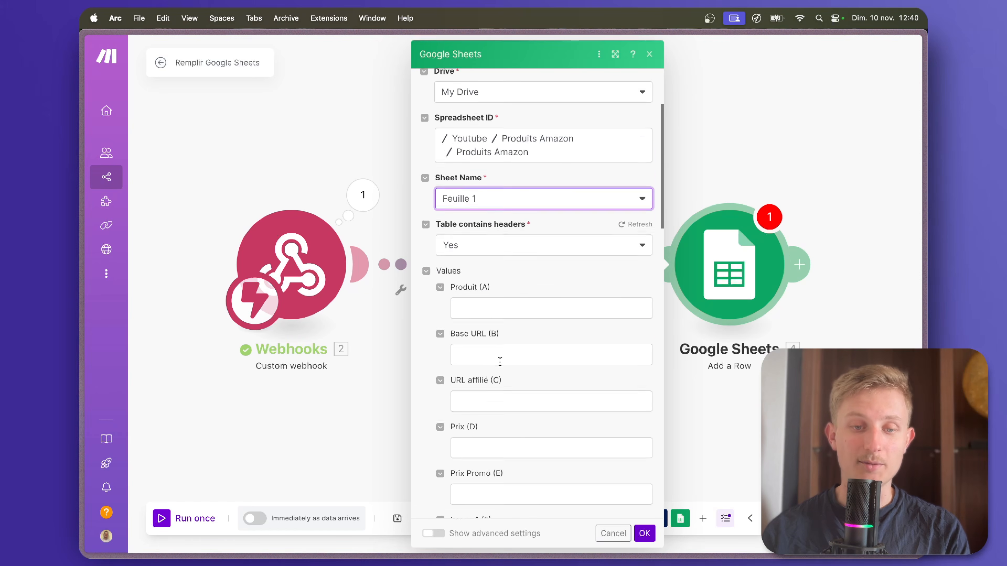
scroll(500, 362, down, 1)
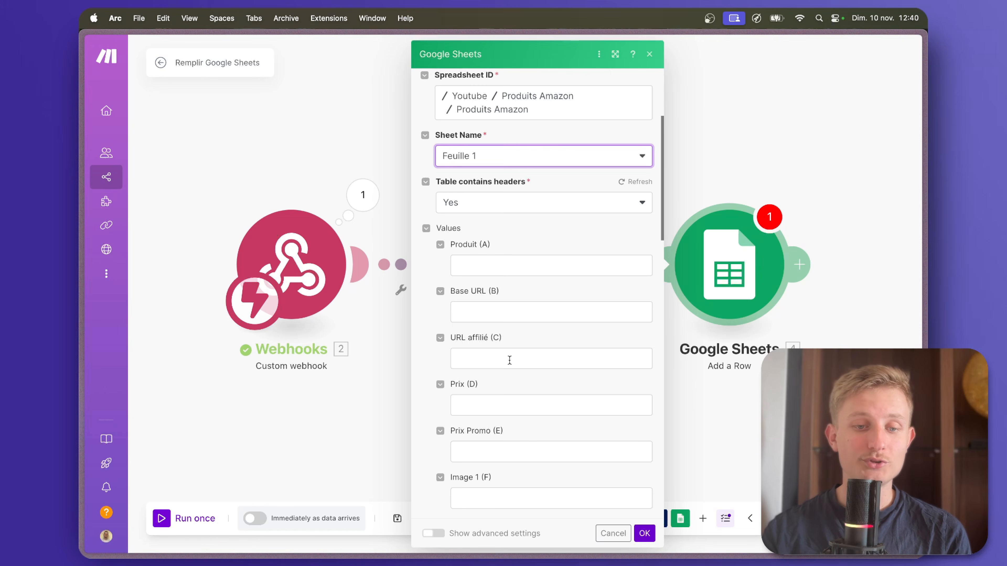
scroll(508, 486, down, 3)
scroll(498, 258, up, 3)
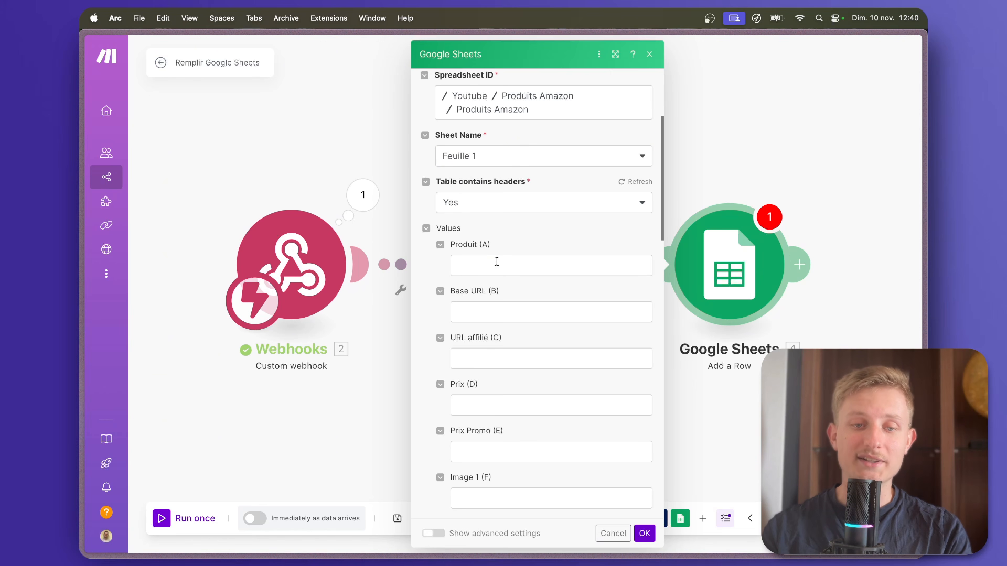
click(495, 262)
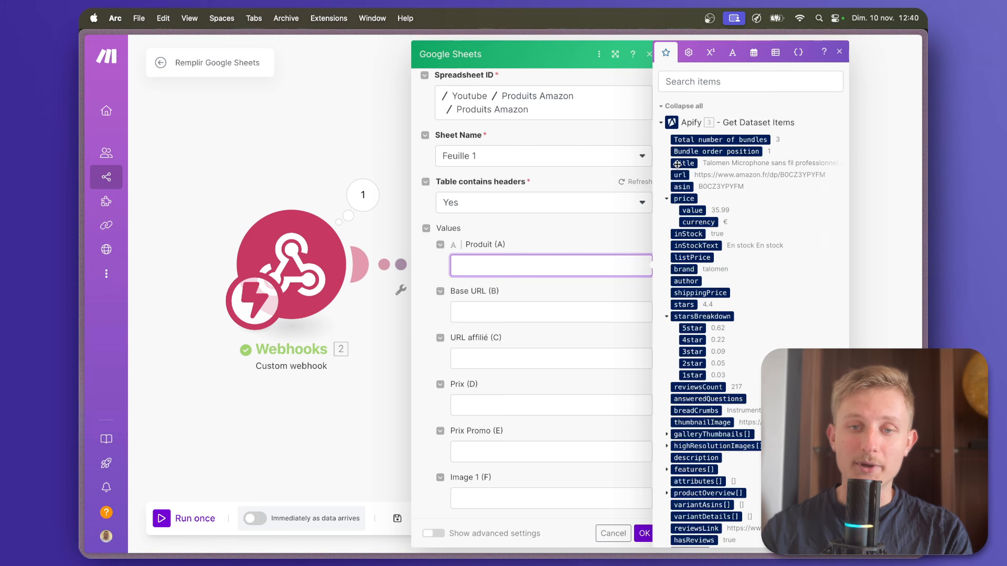
drag(677, 164, 564, 265)
click(506, 314)
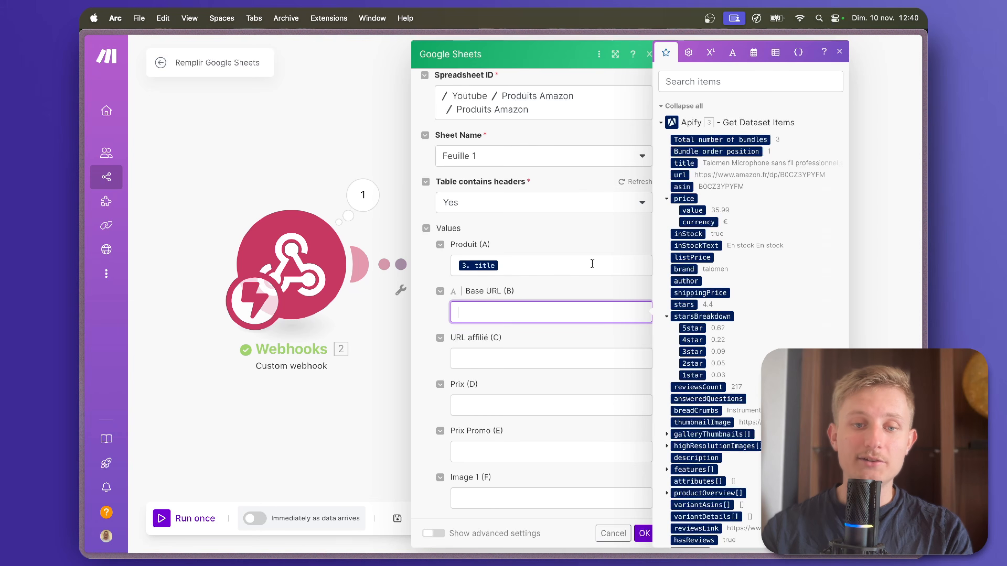
click(680, 176)
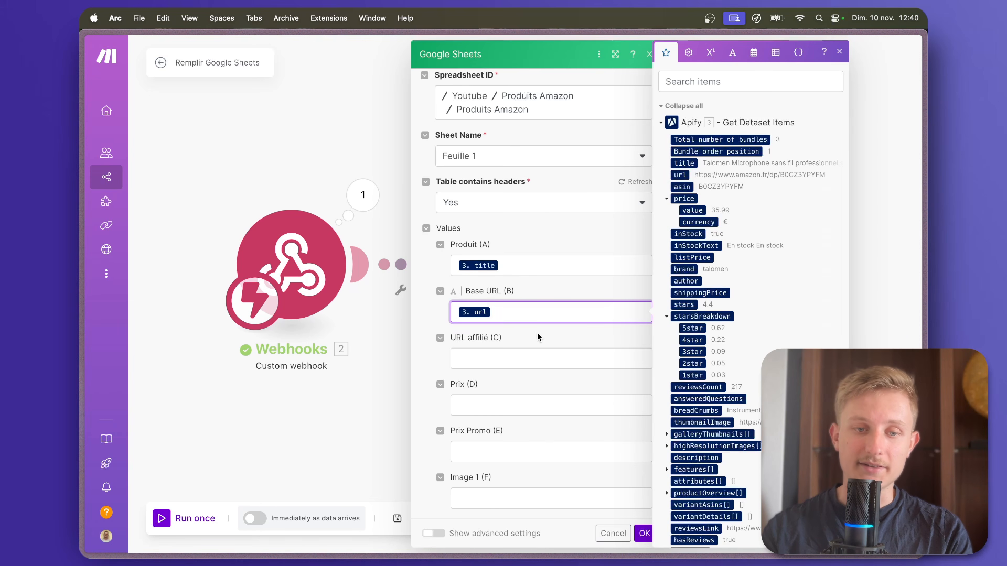
Leave URL affilié (C) empty and map the Prix (D) column to the Apify price value.
click(520, 359)
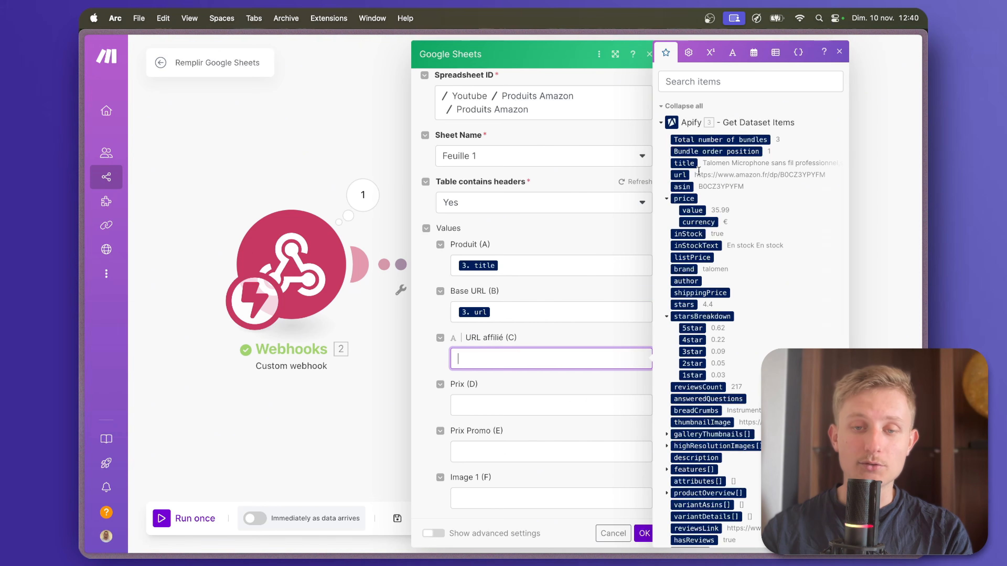
click(511, 399)
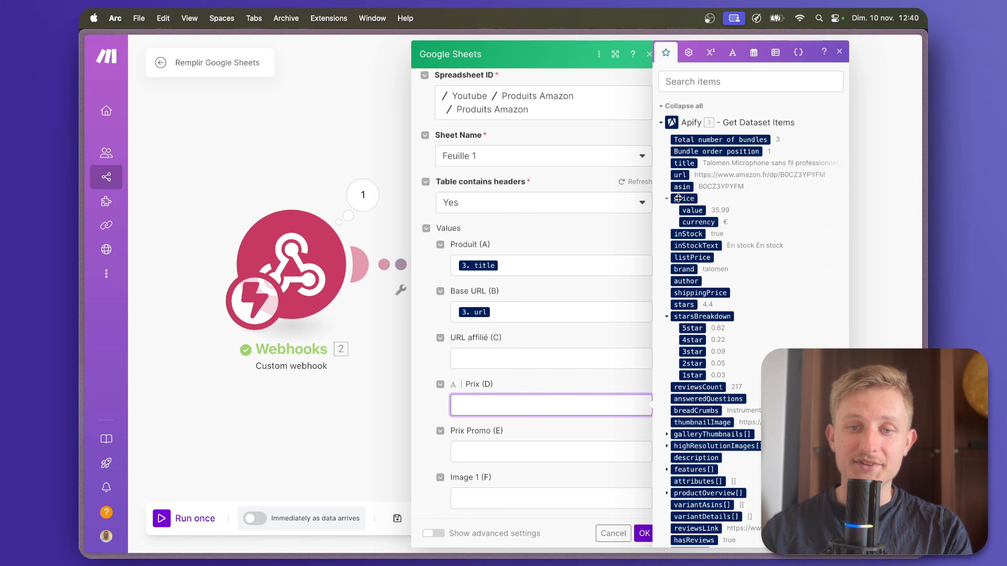
click(690, 212)
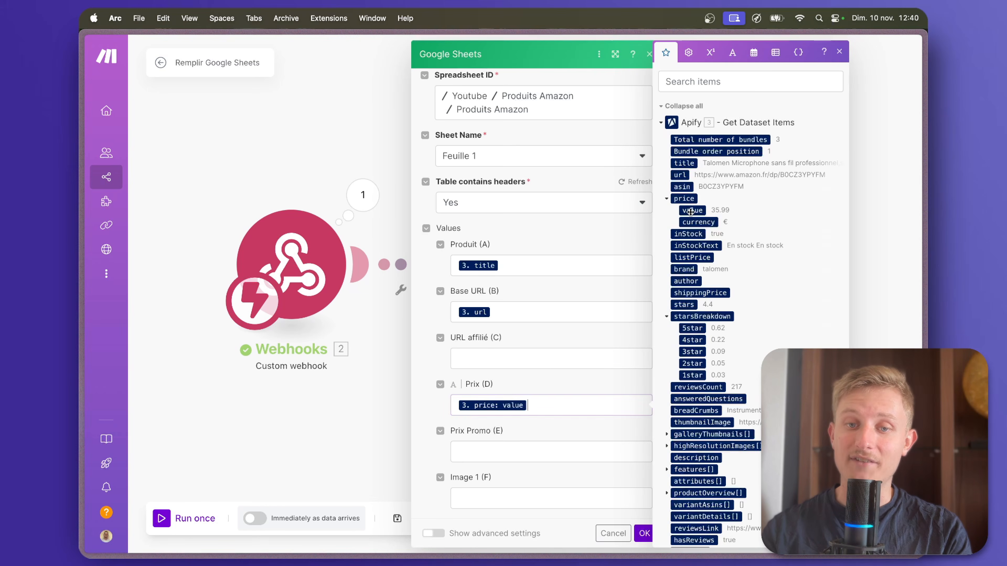
Look through the Apify Get Dataset Items fields for a promotional price suitable for the Prix Promo (E) column.
click(522, 452)
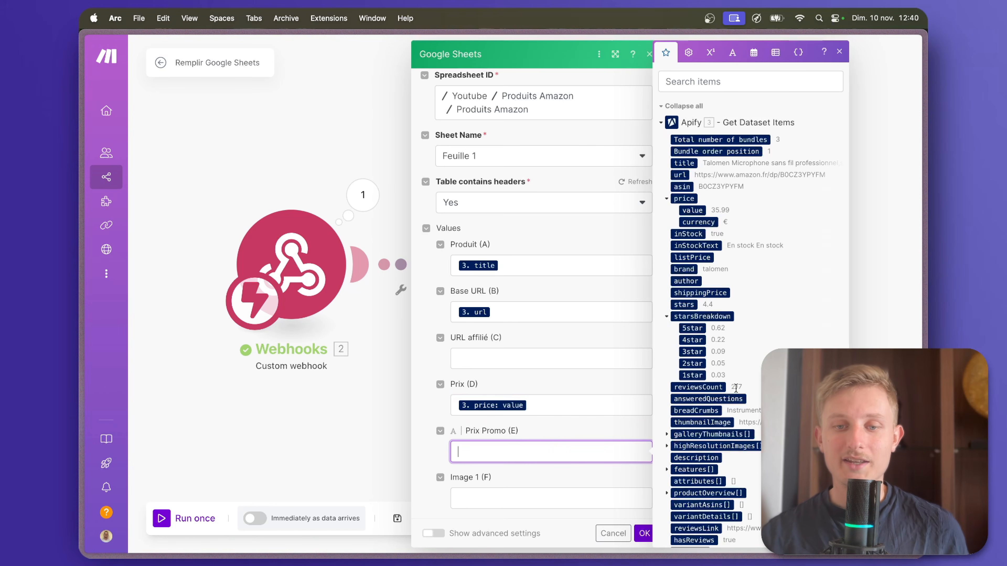
scroll(736, 388, down, 7)
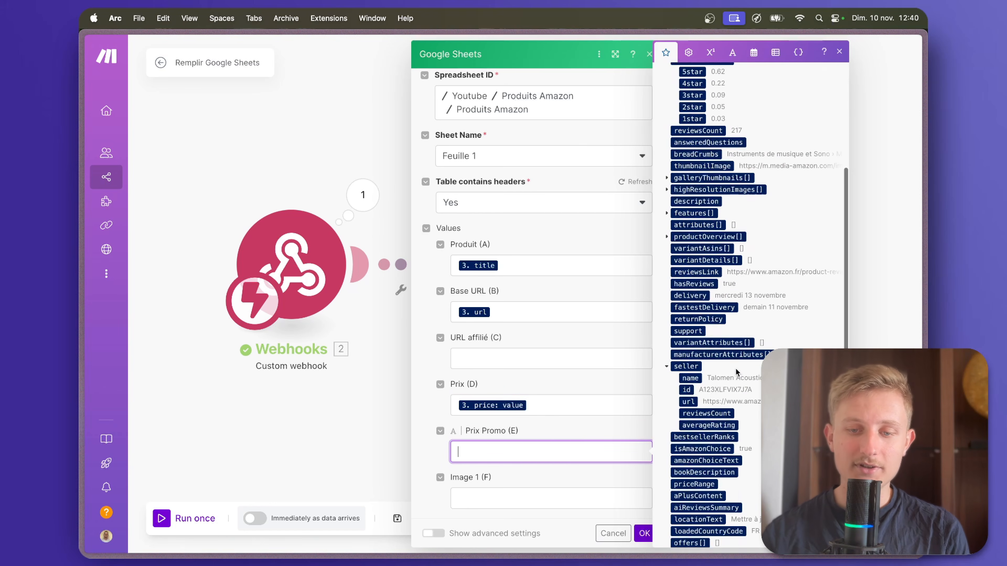
scroll(736, 372, down, 5)
scroll(735, 372, up, 5)
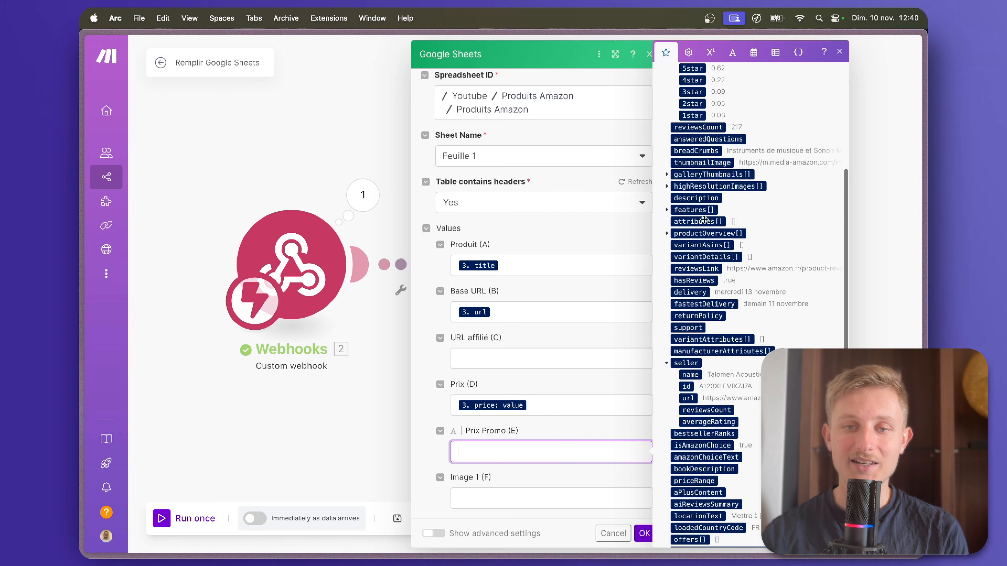
scroll(753, 258, up, 7)
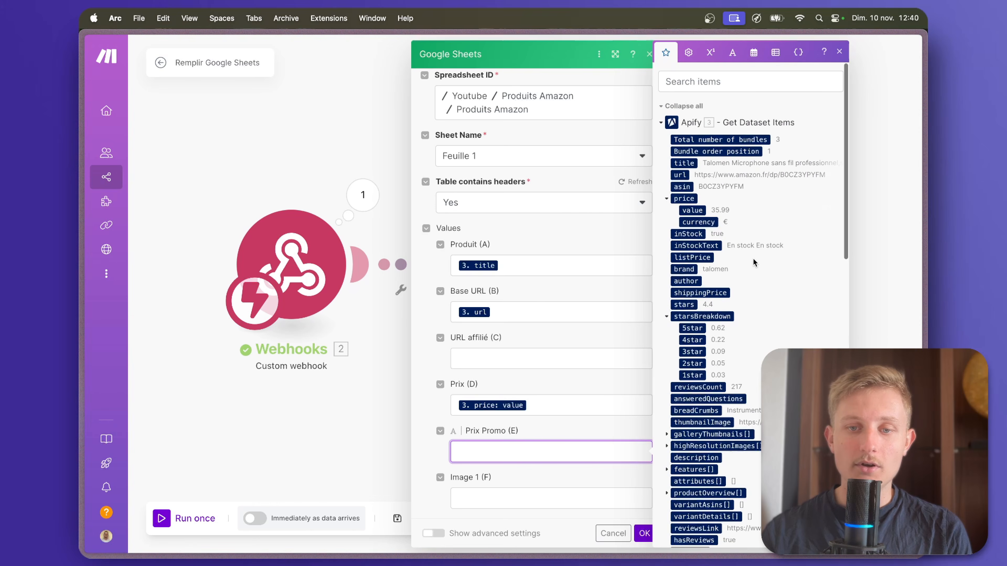
scroll(753, 258, down, 3)
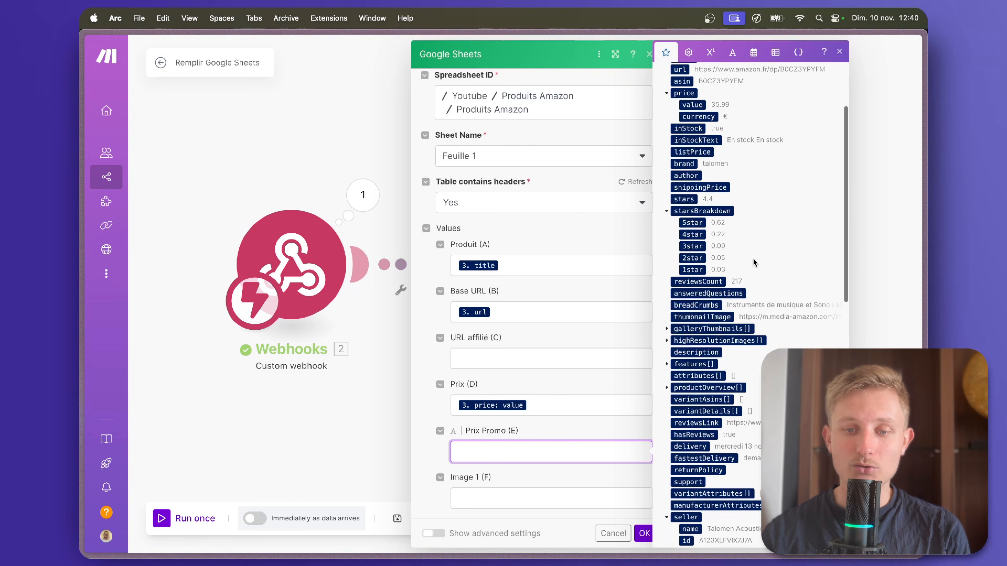
scroll(753, 258, down, 4)
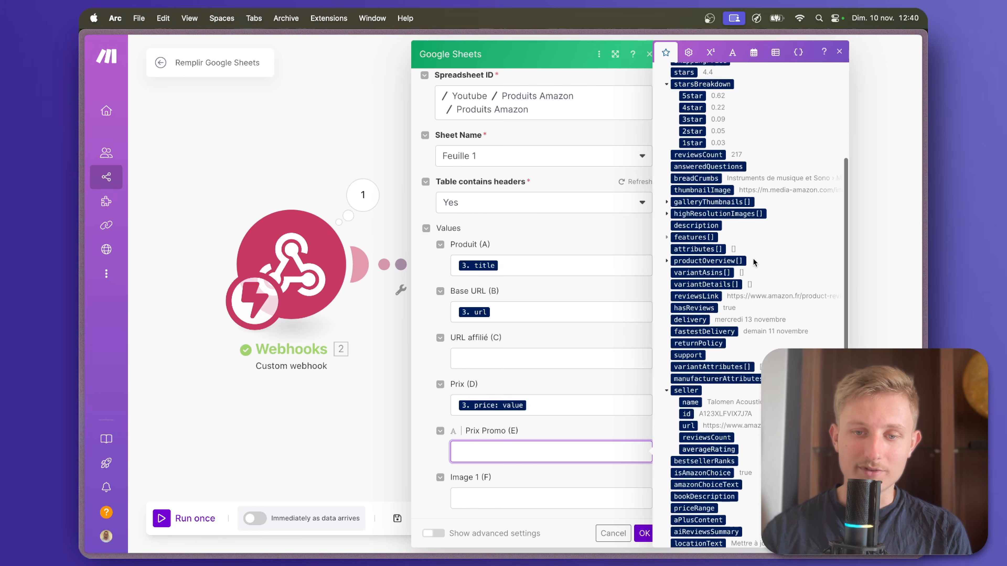
scroll(753, 258, down, 3)
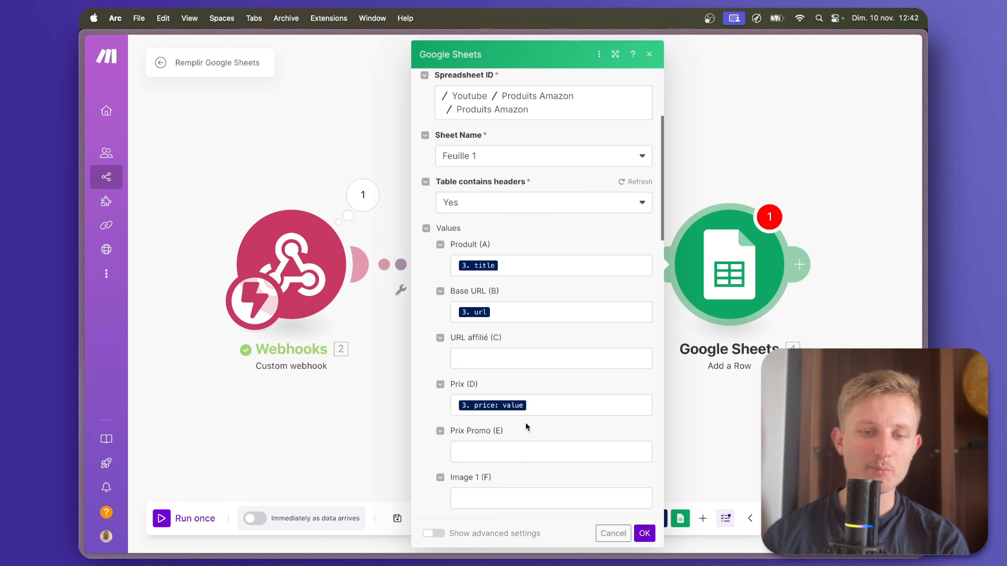
click(509, 449)
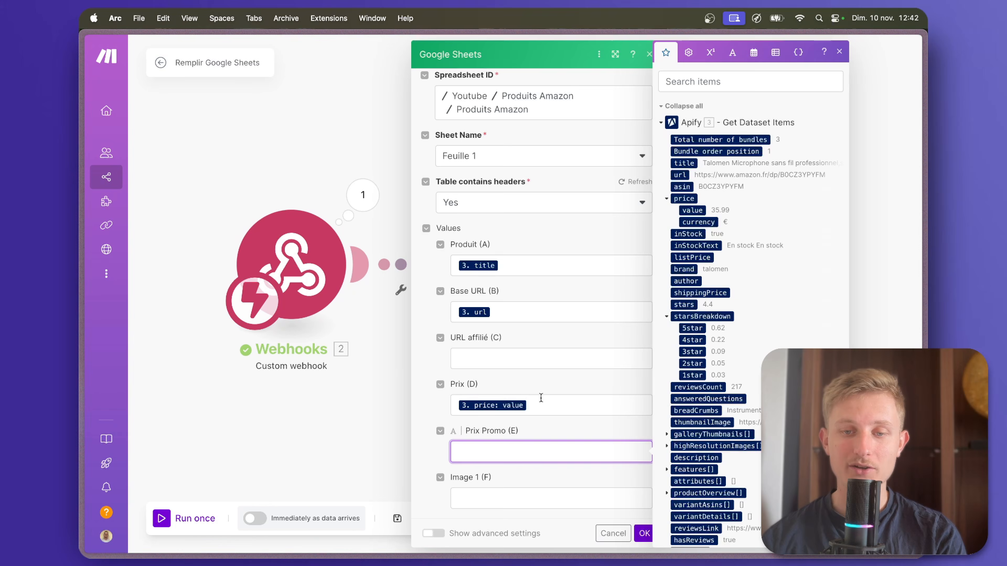
scroll(668, 449, down, 1)
Examine the discounted microphone prices in the Amazon.fr search results and return to the Remplir Google Sheets scenario.
mouse_move(83, 317)
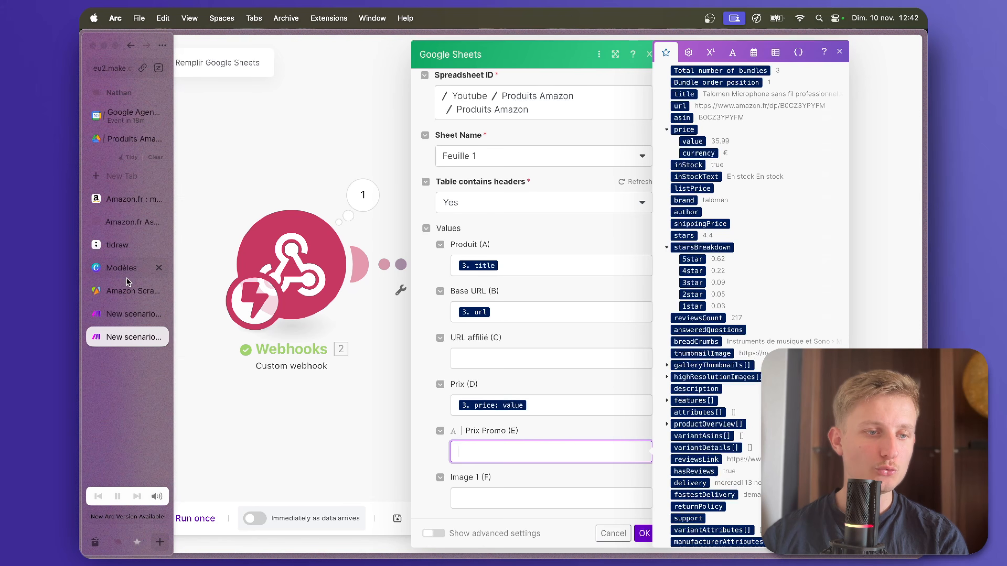
click(131, 204)
scroll(387, 391, down, 10)
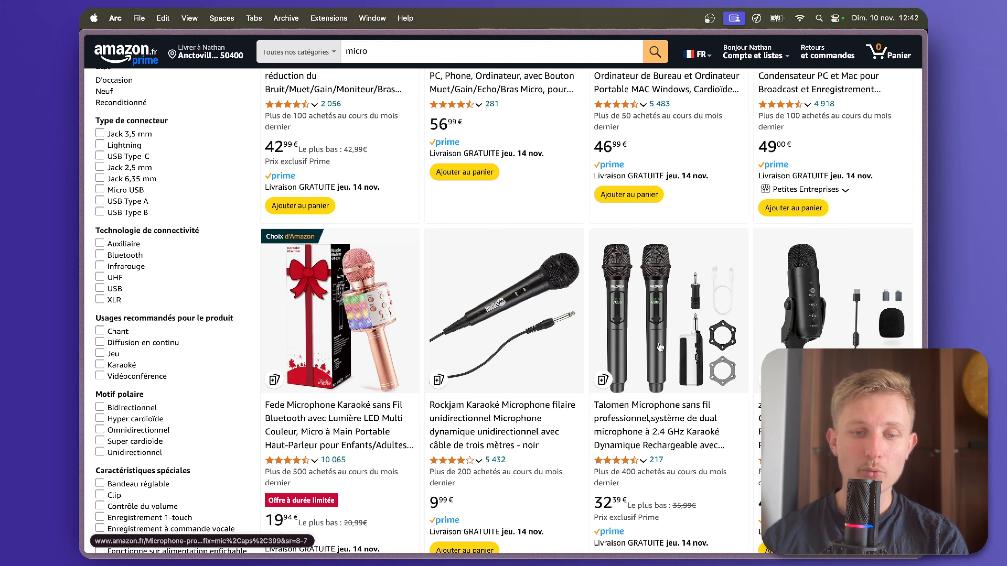
scroll(628, 354, down, 2)
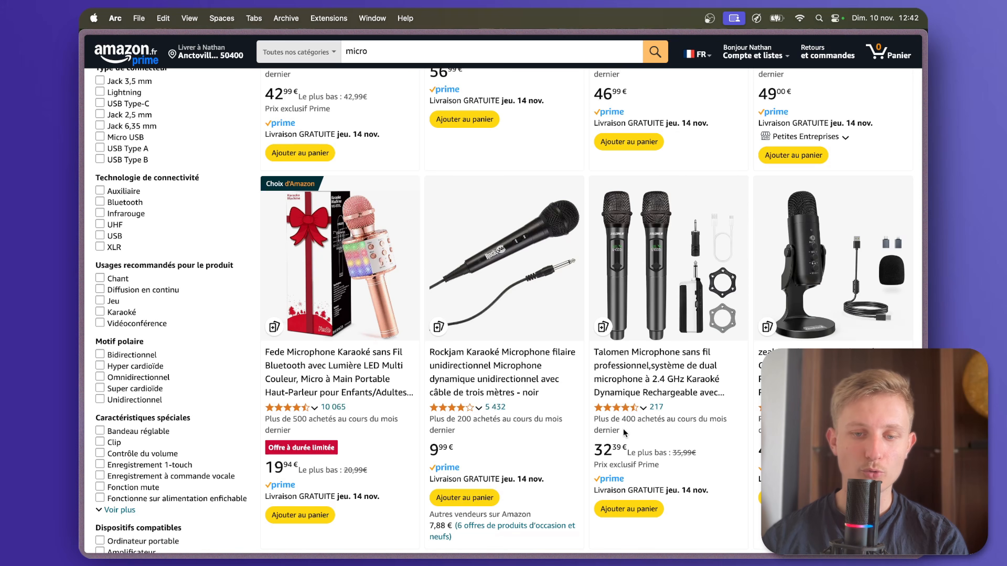
mouse_move(81, 290)
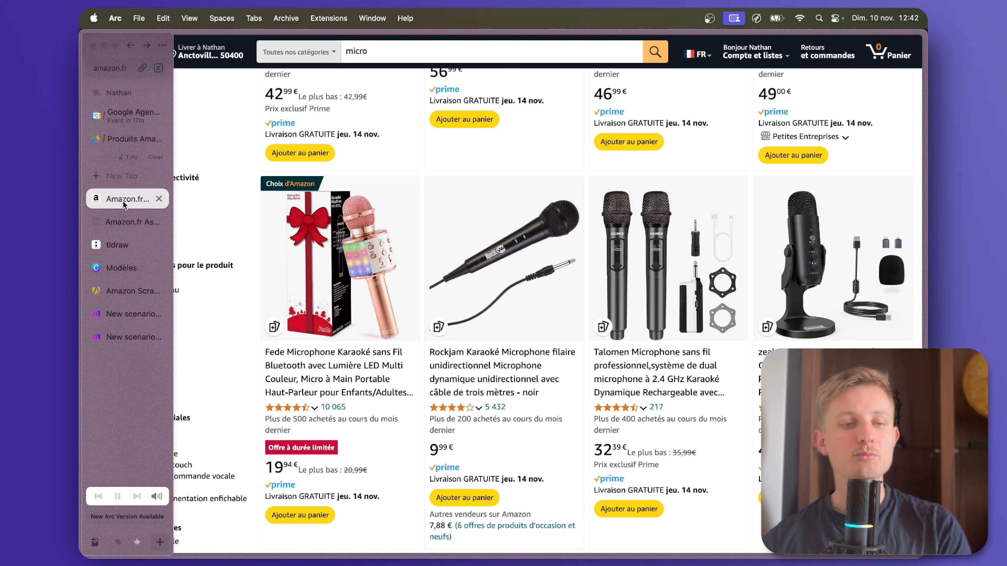
click(140, 308)
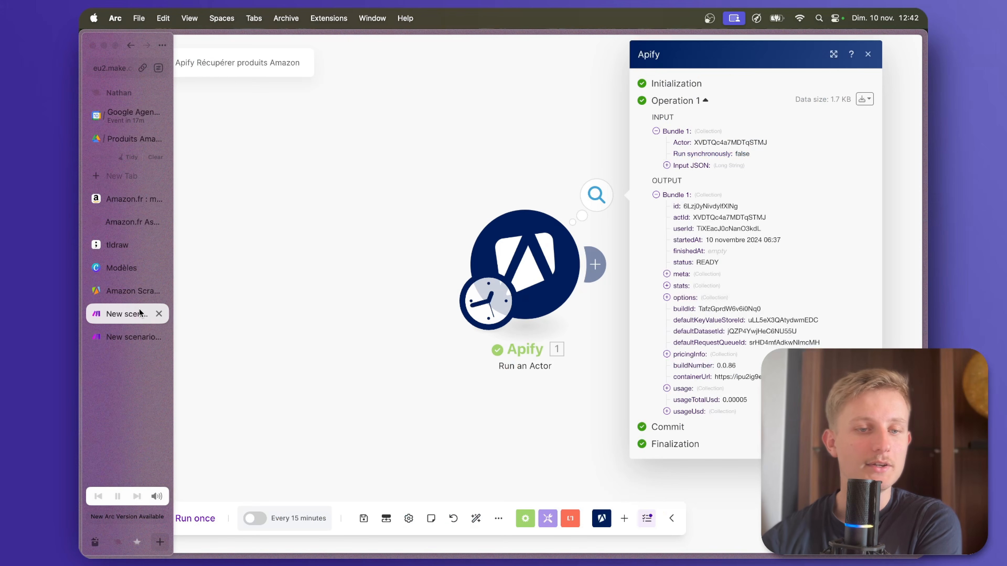
click(127, 336)
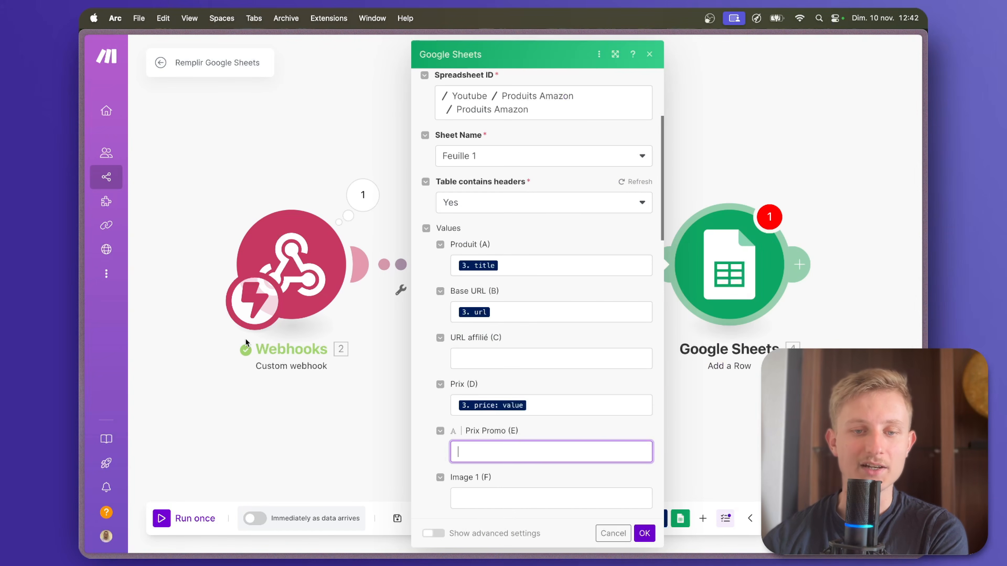
Leave Prix Promo (E) empty and map the Image 1 (F) column to the Apify highResolutionImages array with index 1.
scroll(456, 454, down, 5)
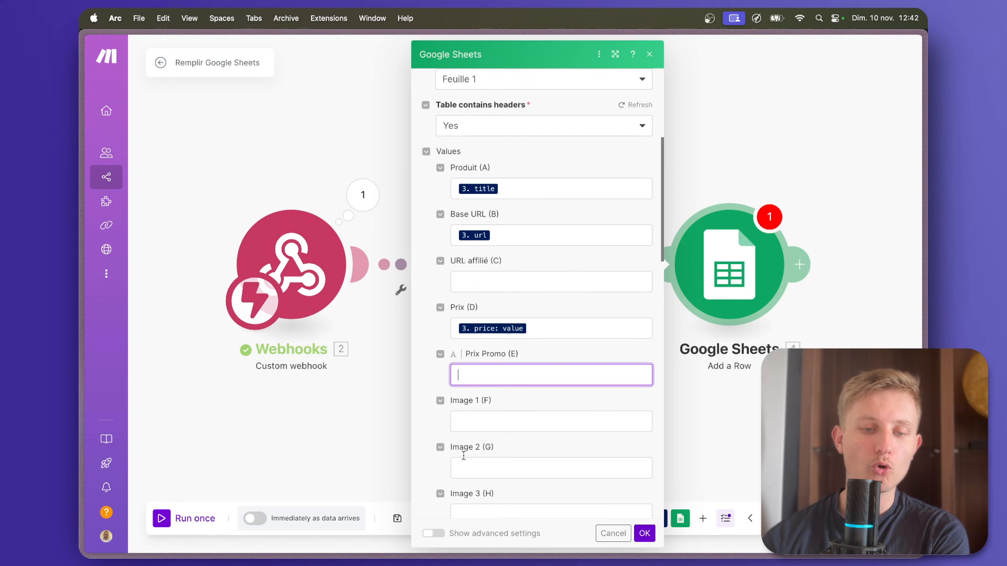
click(486, 411)
scroll(721, 362, down, 5)
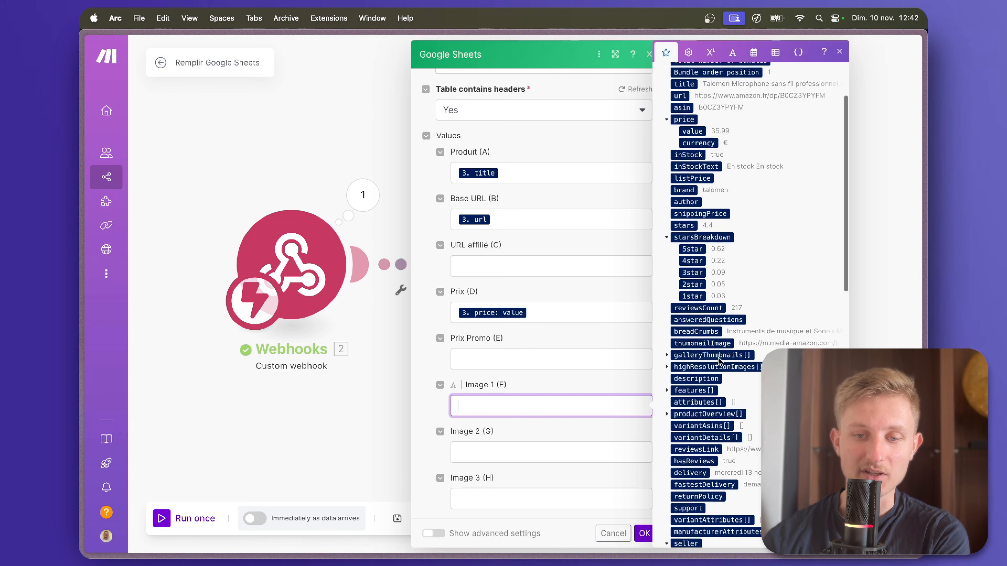
click(669, 370)
click(688, 379)
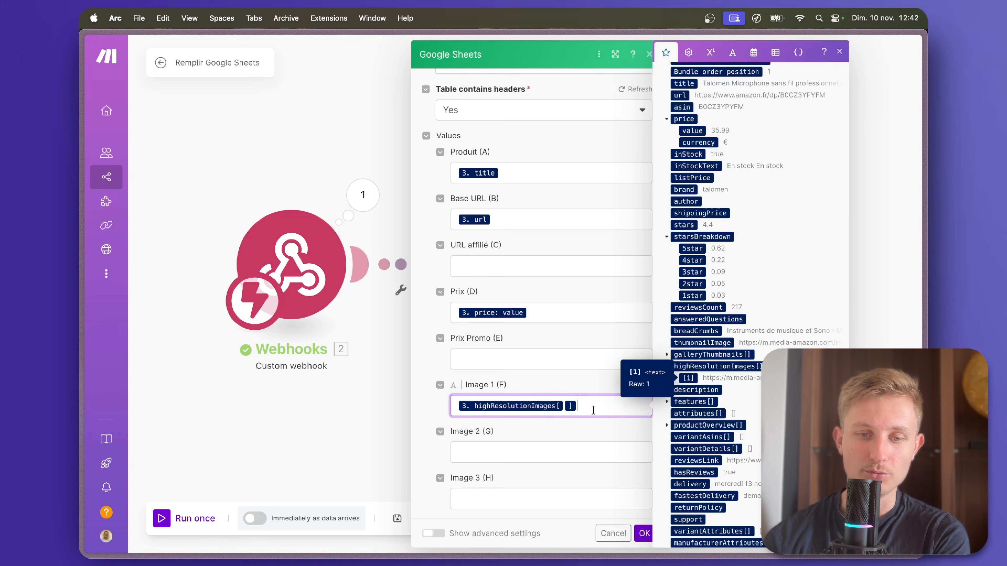
click(562, 409)
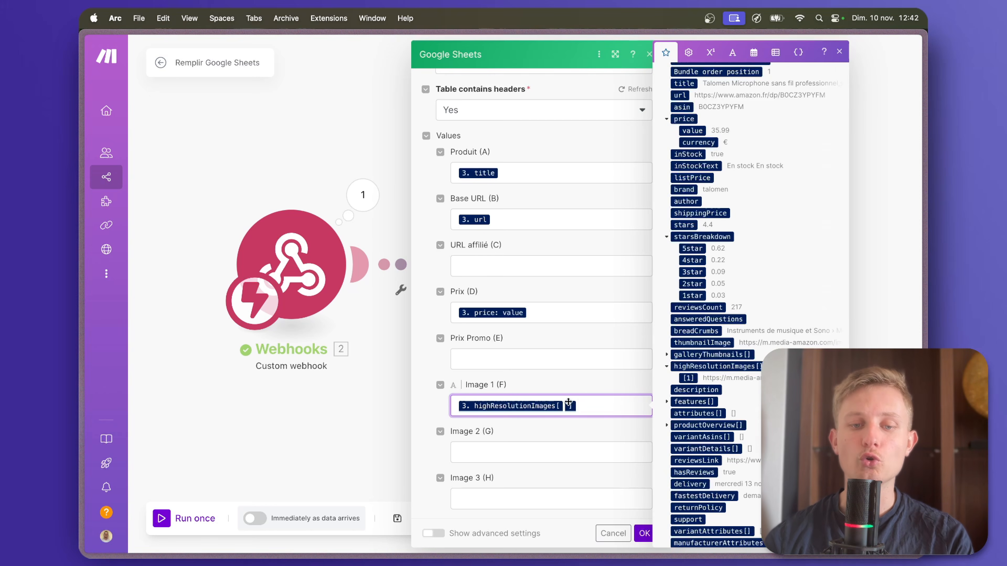
text(1)
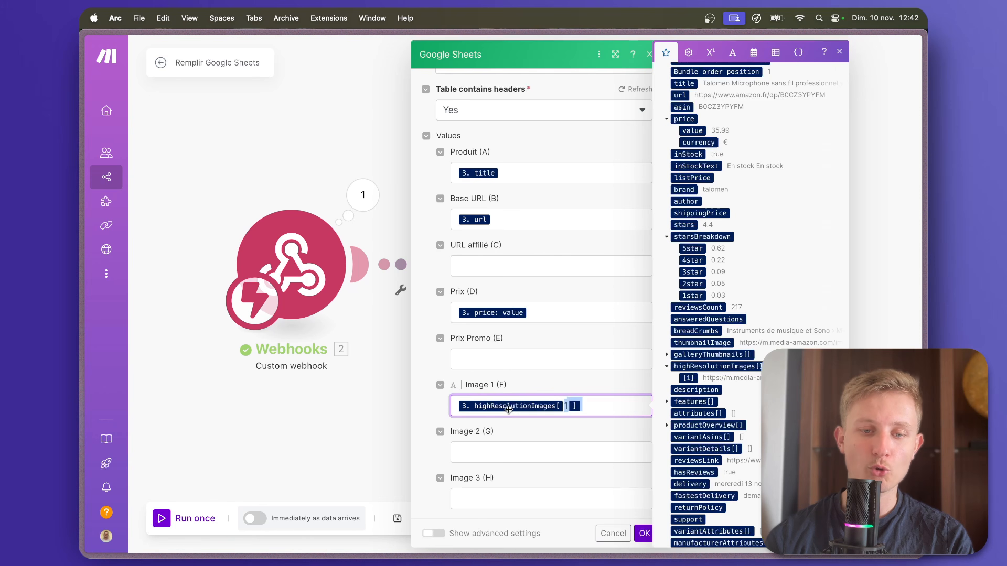
Map the Image 2 (G) column to the Apify highResolutionImages array with index 2.
key(Tab)
click(685, 367)
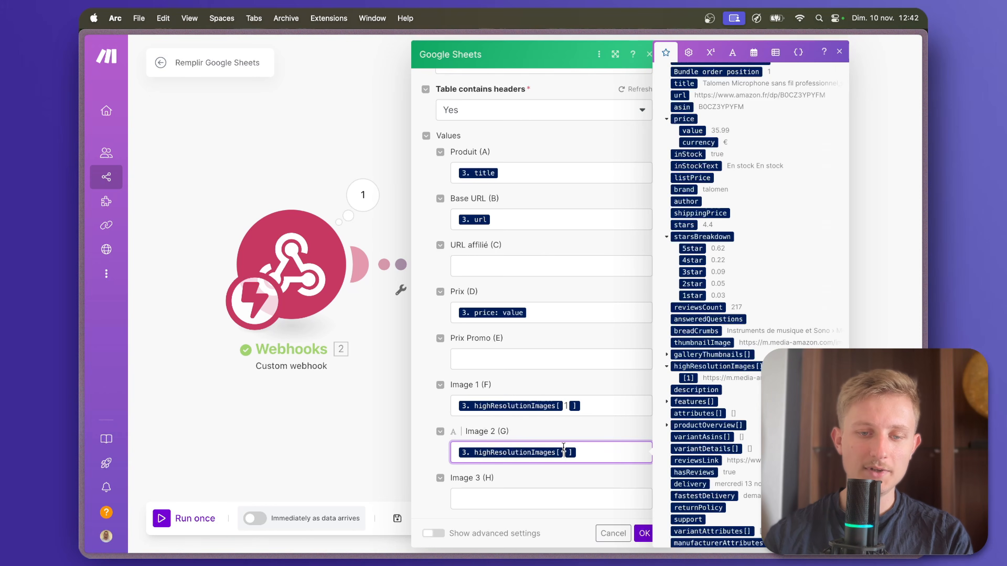
click(566, 452)
text(2)
Map Image 3 (H) through Image 10 (O) to highResolutionImages with the matching indexes 3 to 10 and confirm the Google Sheets module.
scroll(565, 449, down, 2)
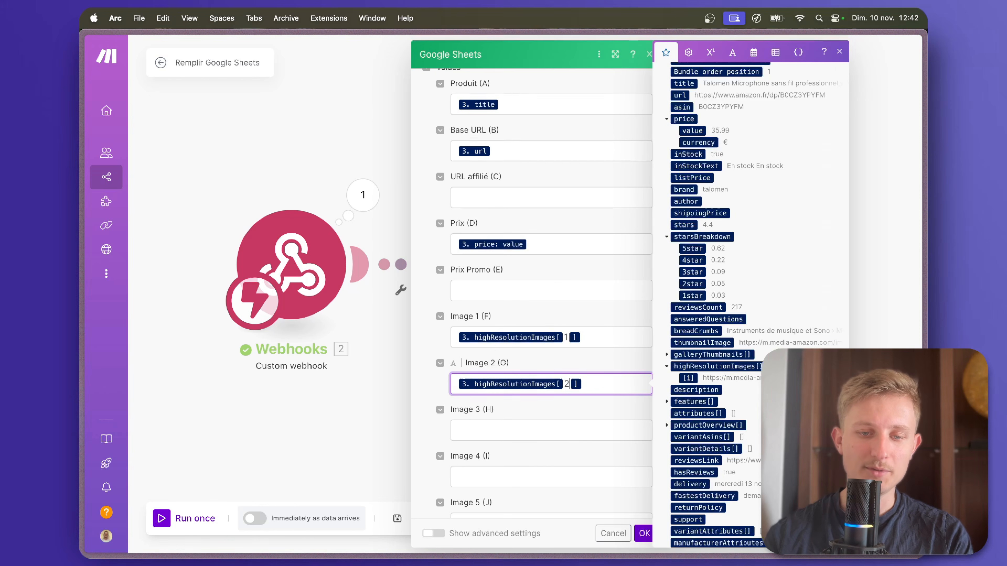
click(558, 431)
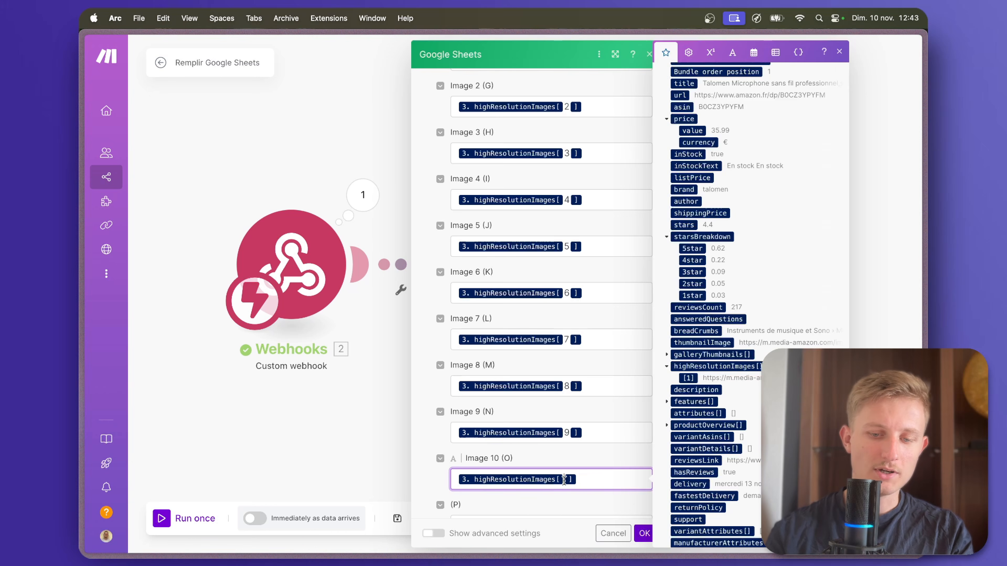
text(10)
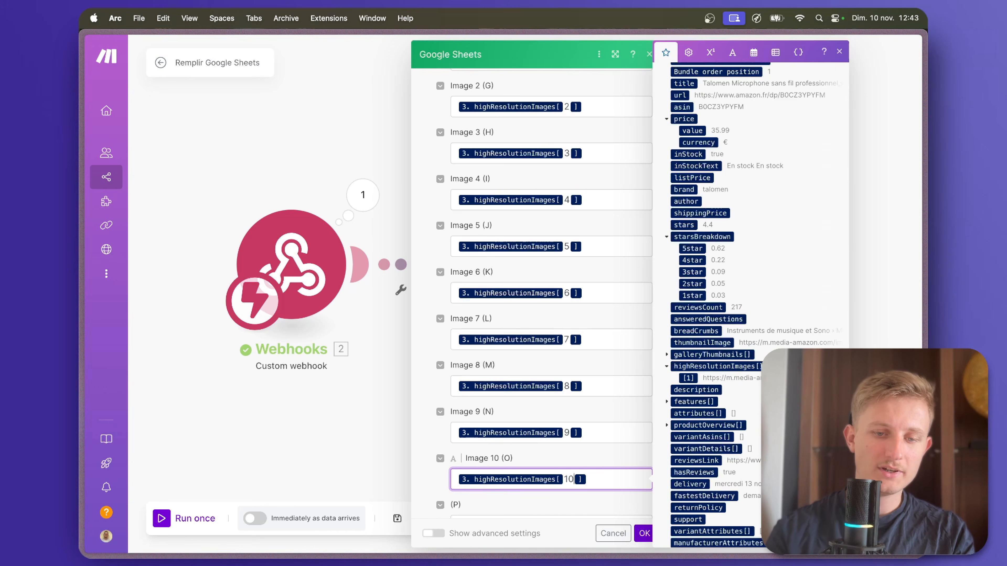
scroll(564, 456, down, 2)
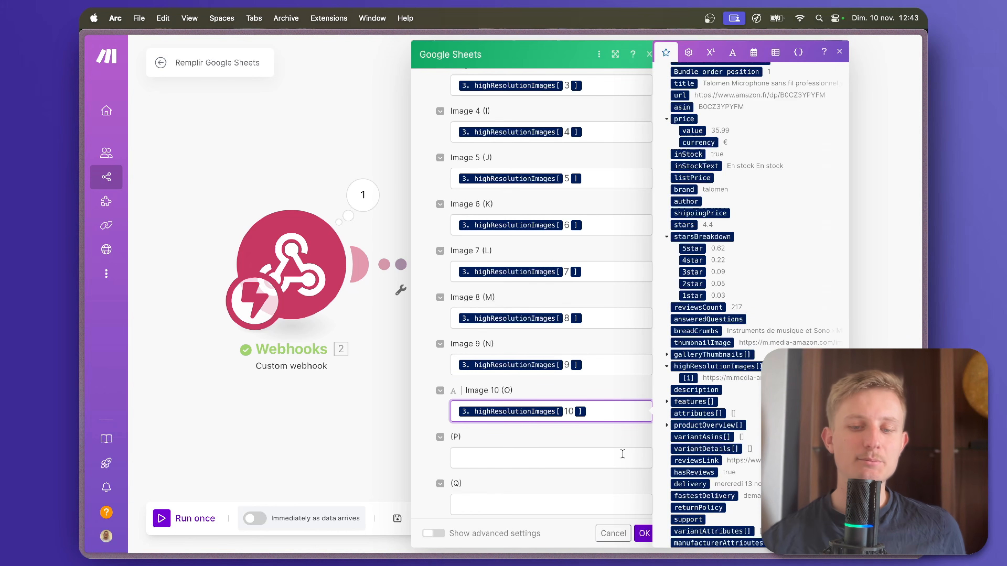
click(645, 534)
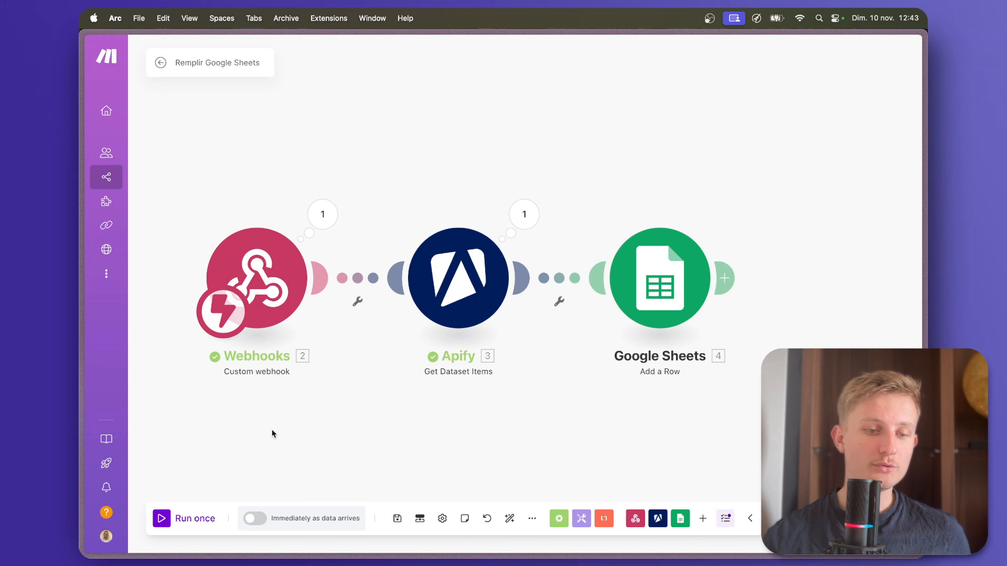
Save the Remplir Google Sheets scenario and run it once so that it waits for webhook data.
click(397, 519)
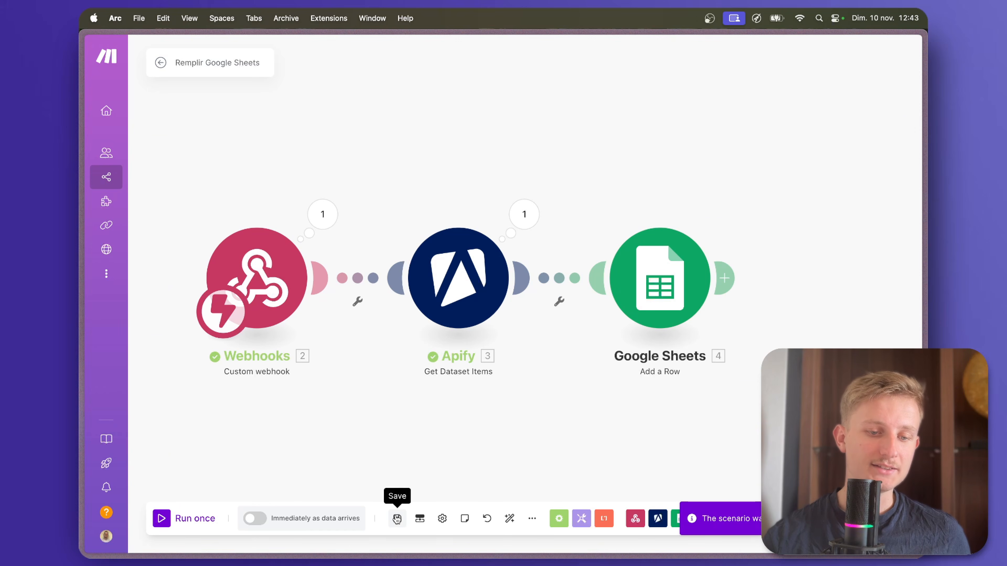
click(162, 523)
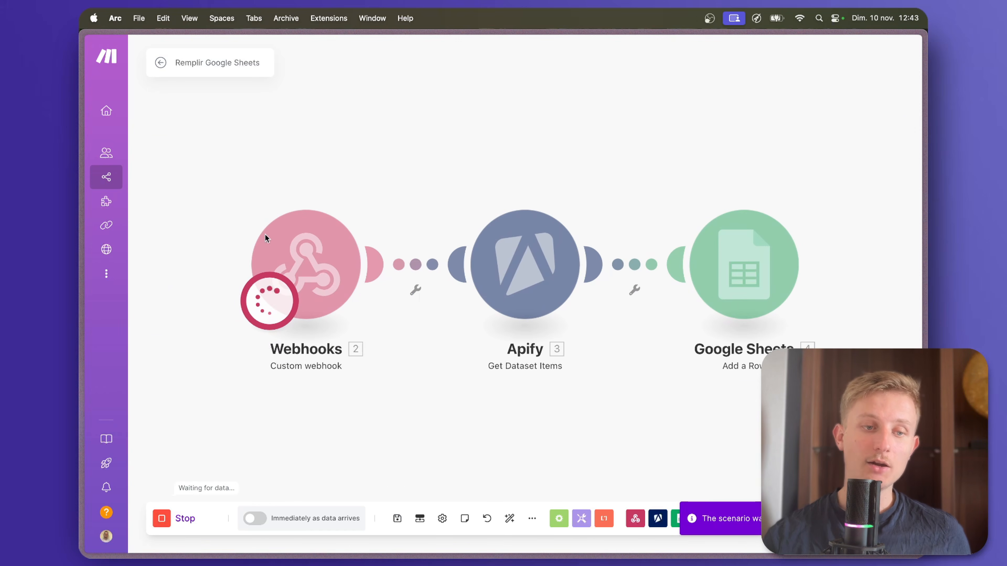
Run the Apify Récupérer produits Amazon scenario once and return to the Remplir Google Sheets scenario.
mouse_move(81, 322)
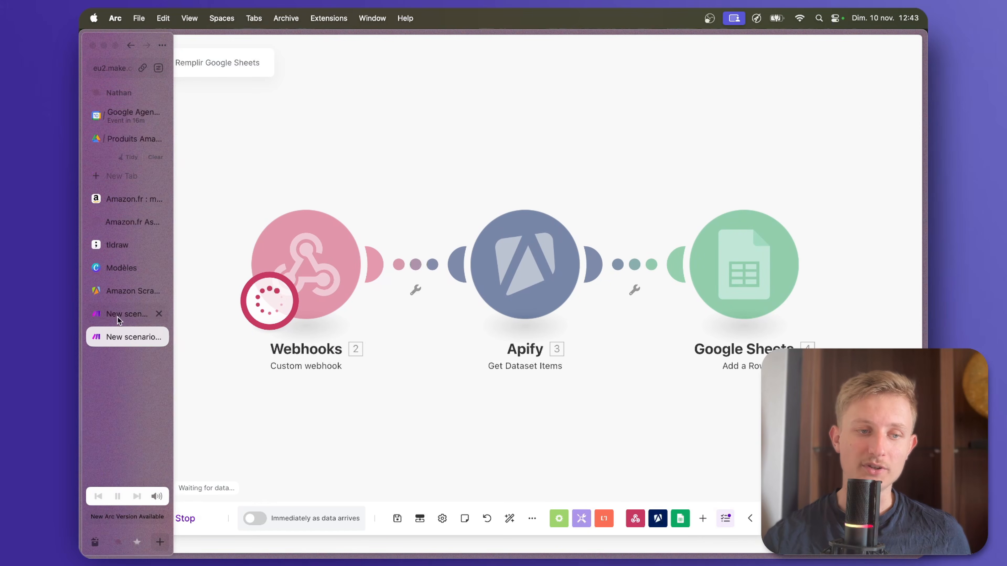
click(117, 316)
click(161, 523)
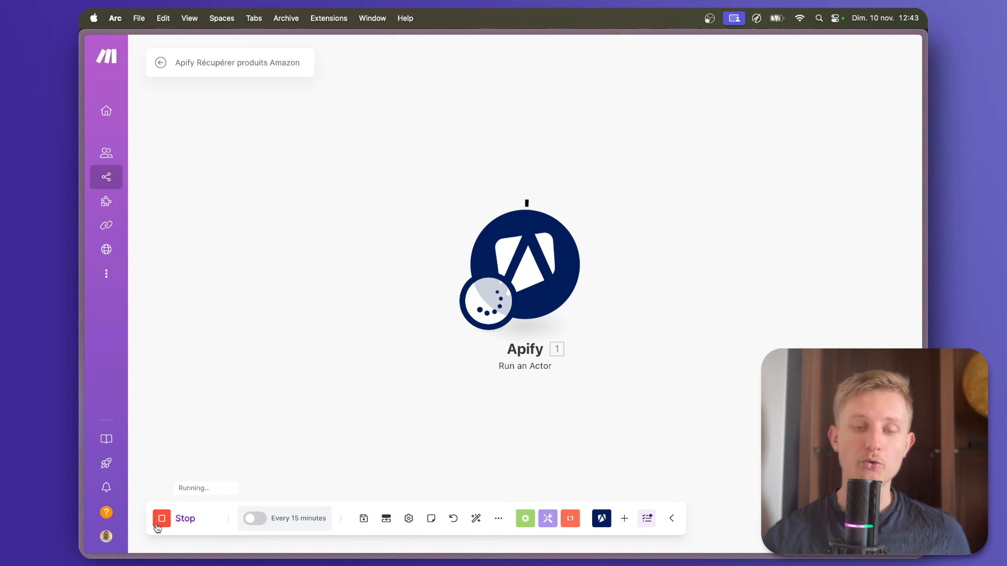
mouse_move(80, 323)
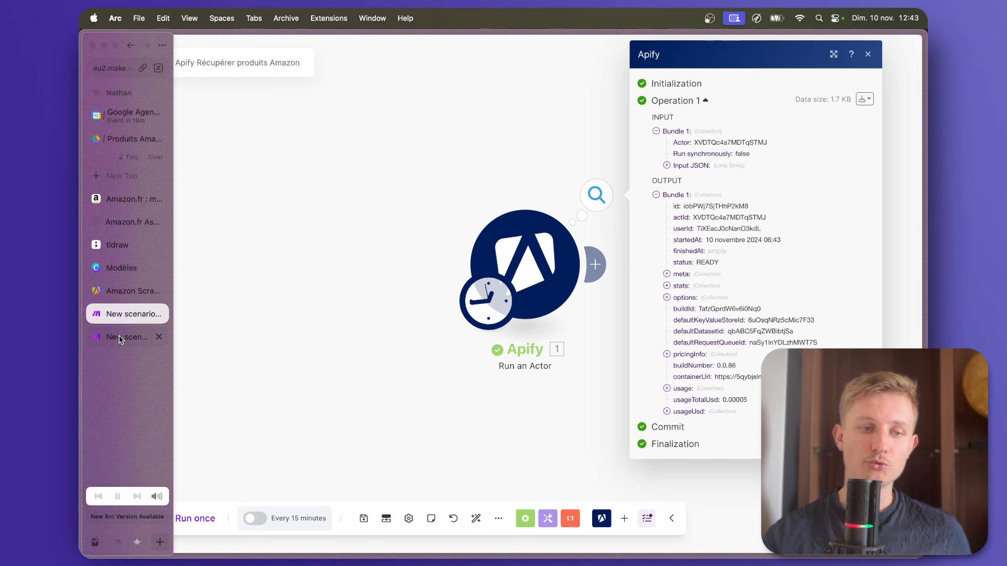
click(122, 339)
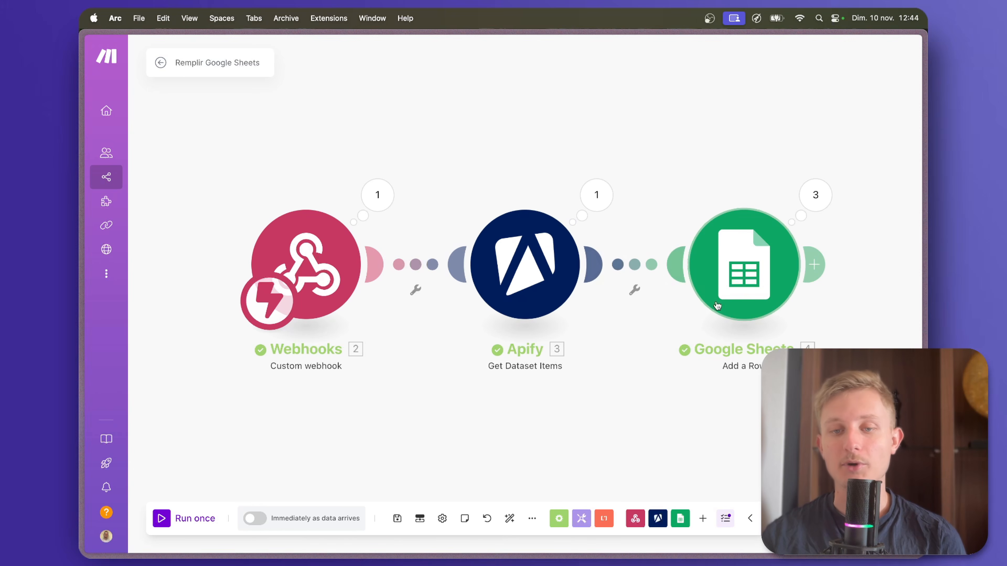
Inspect the third operation of the Google Sheets Add a Row module, including the values it sent to the sheet.
click(815, 194)
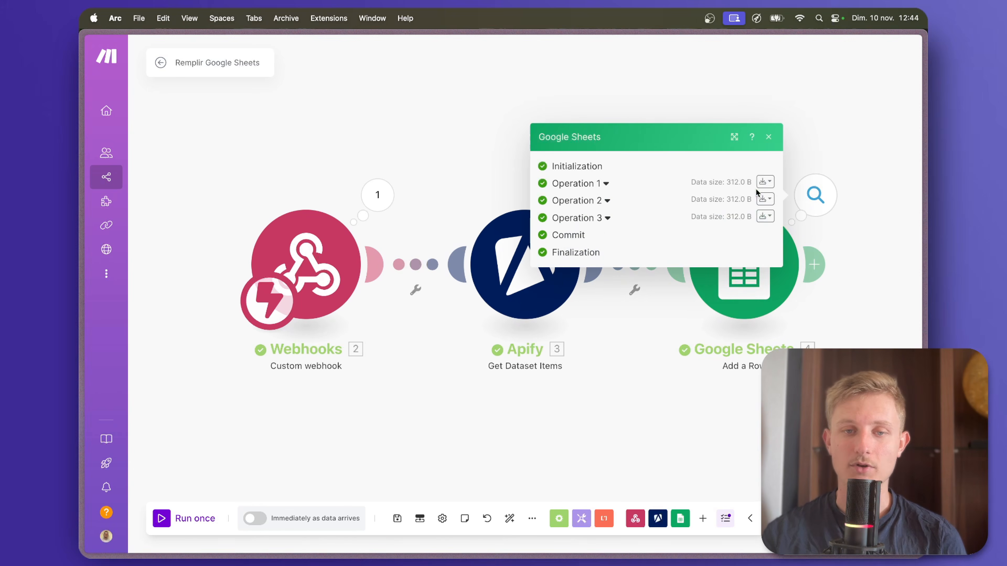
click(602, 218)
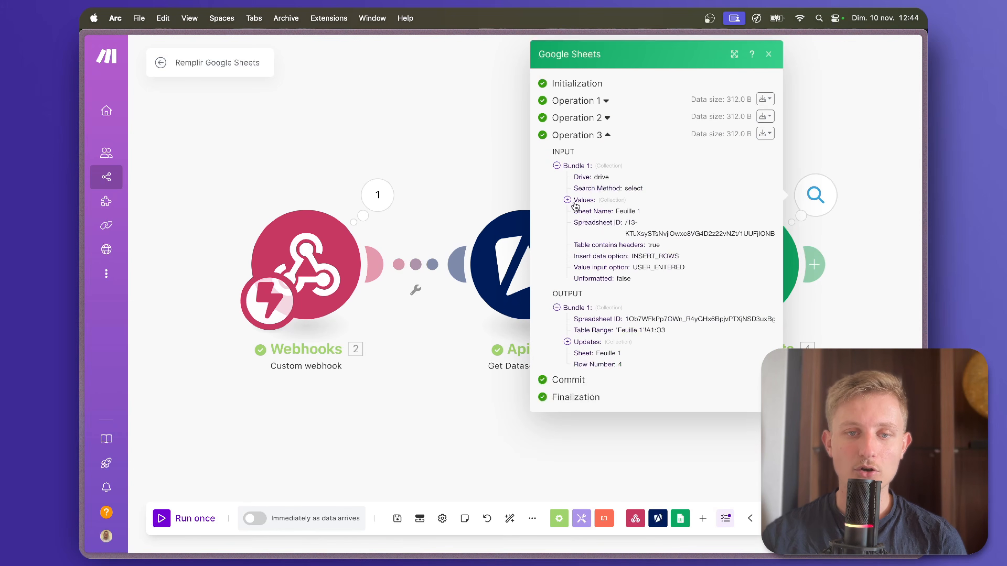
click(567, 200)
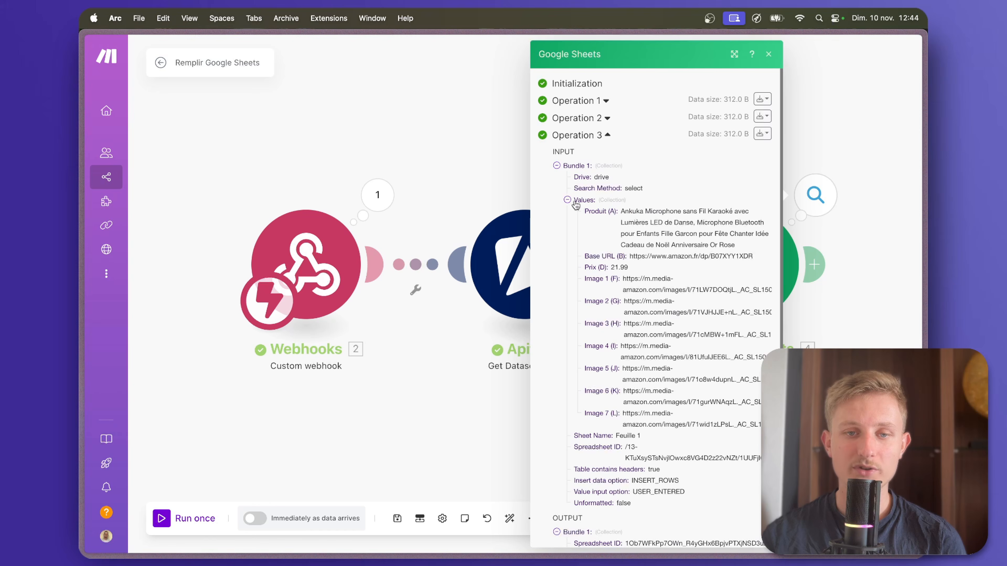
click(575, 201)
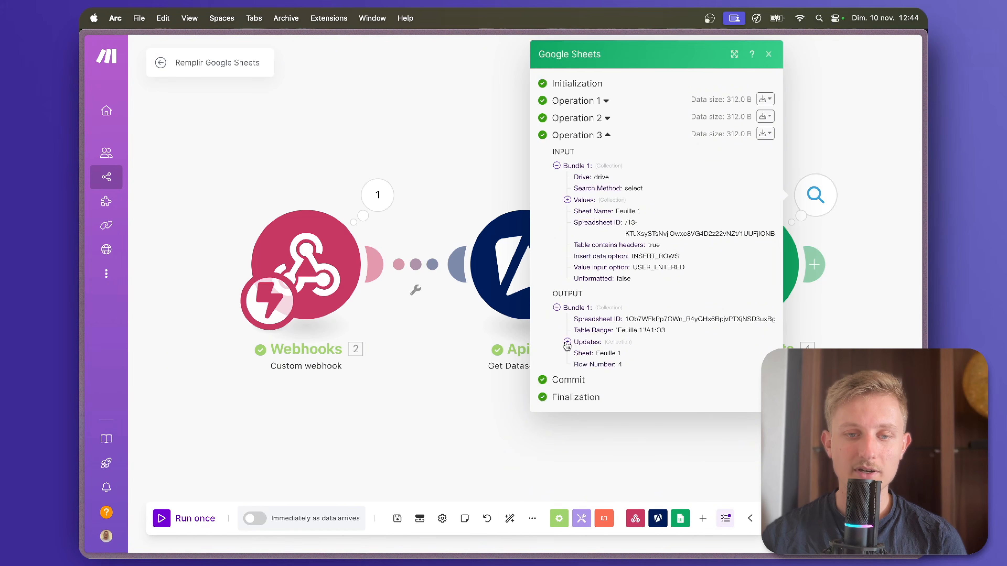
Open the Produits Amazon spreadsheet from Drive and check the product name, URL and price columns of the added rows.
mouse_move(84, 155)
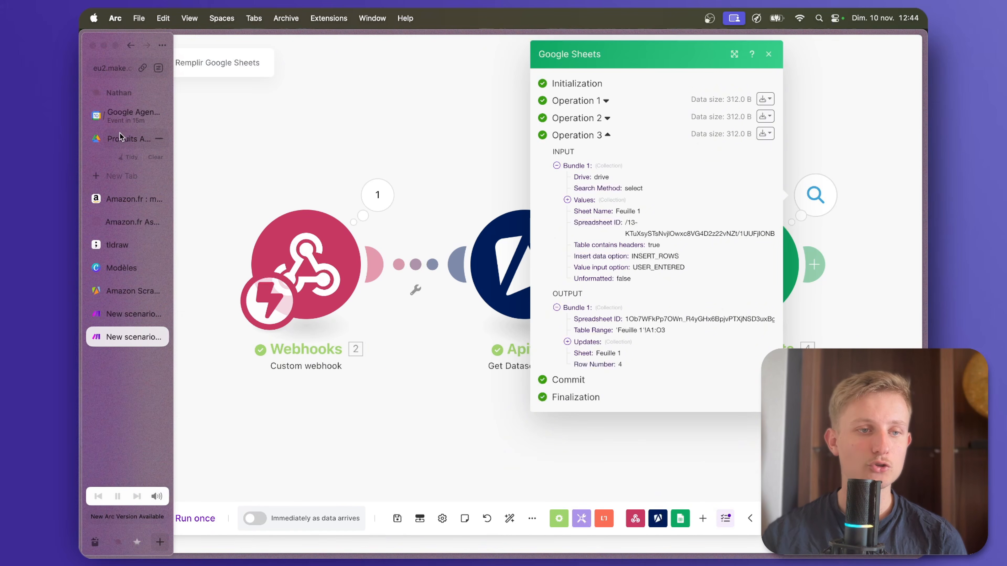
click(120, 138)
double_click(331, 174)
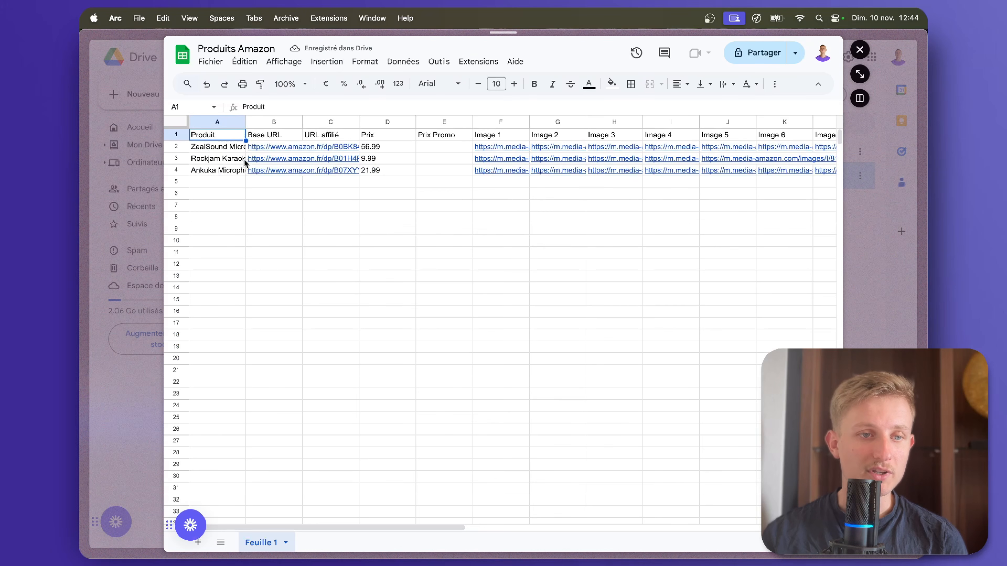
click(219, 150)
click(219, 160)
click(265, 148)
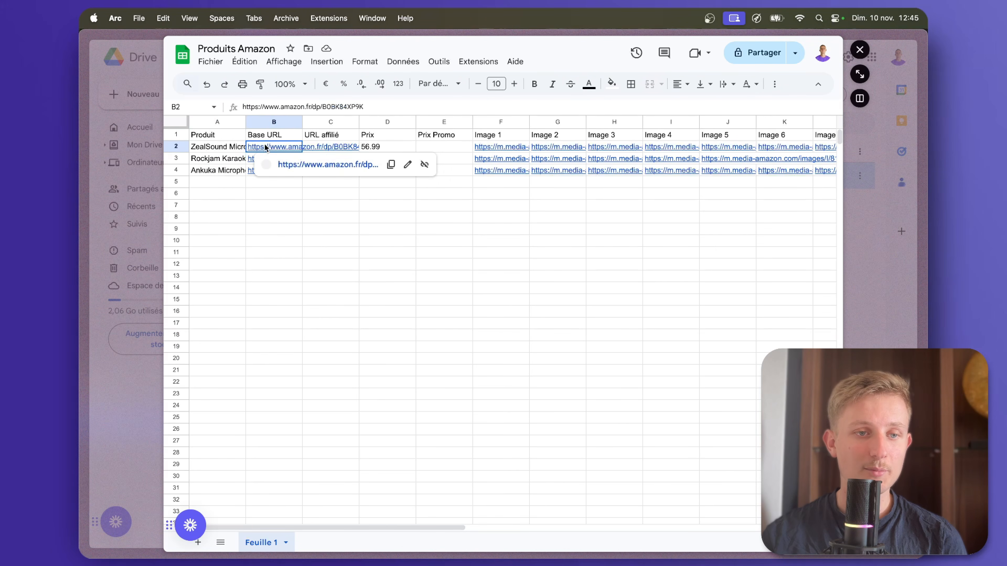
click(319, 146)
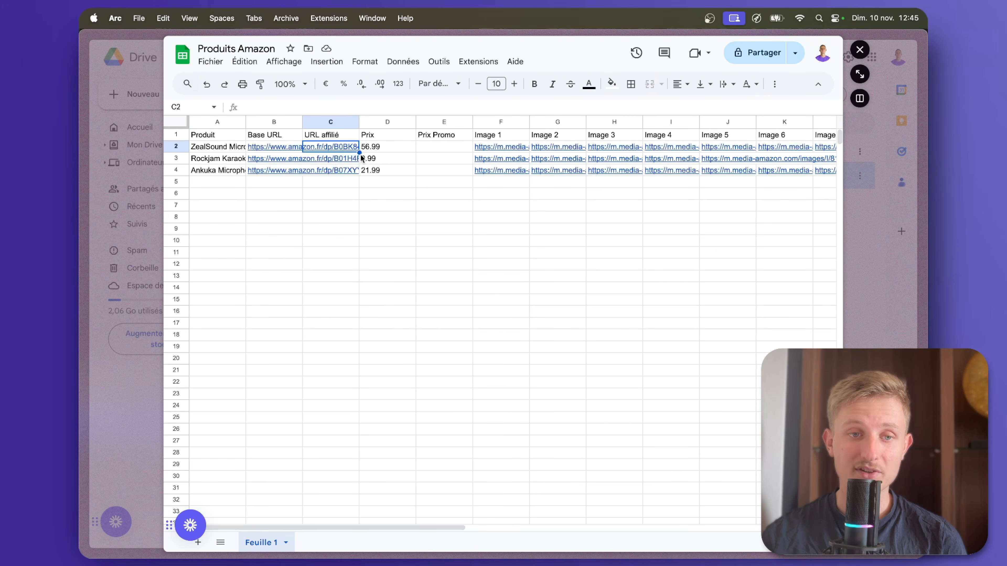
drag(363, 149, 369, 168)
drag(433, 148, 437, 171)
Check the Image 7 to Image 10 columns, view the first product's Image 7 picture and close it.
scroll(429, 171, right, 6)
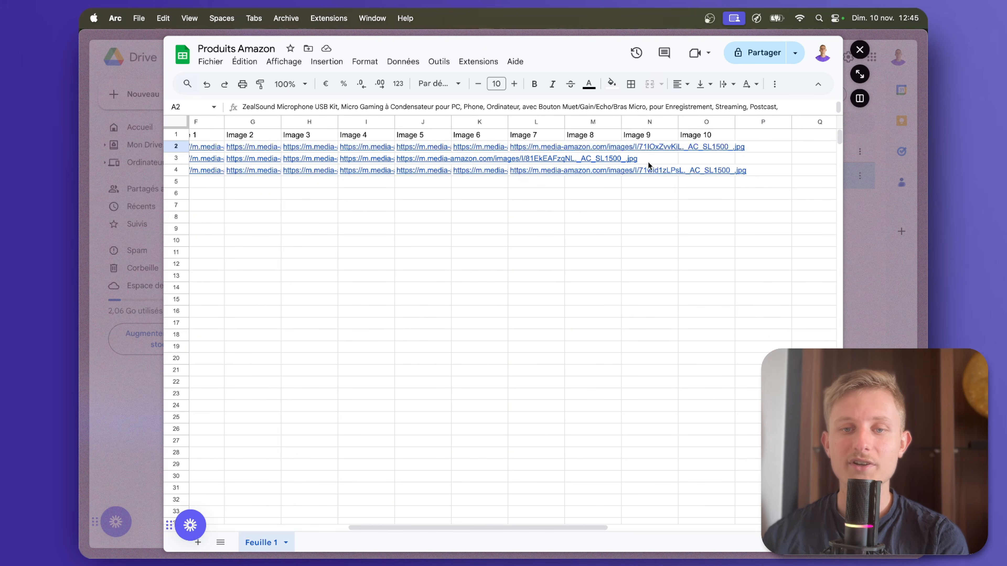
click(648, 162)
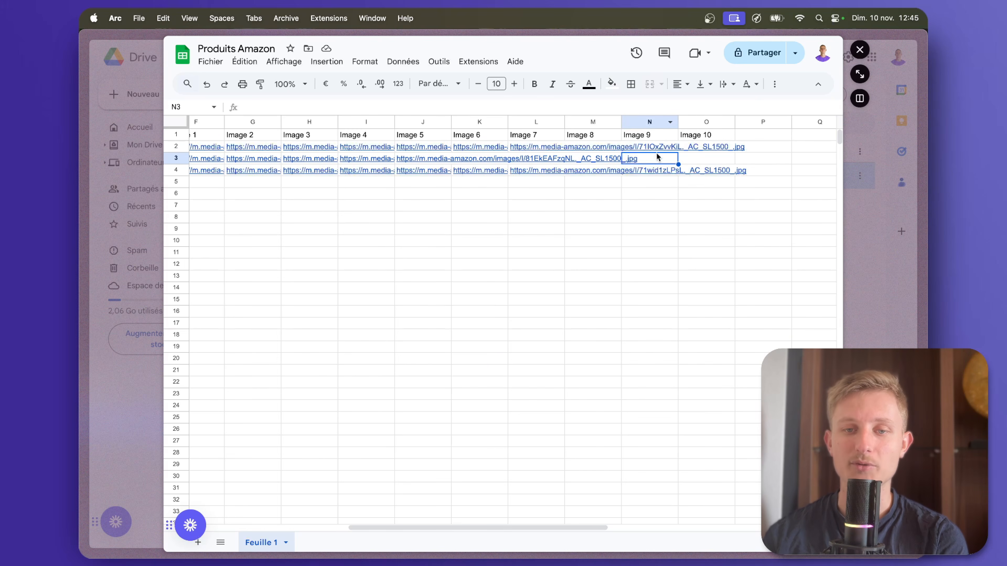
click(698, 160)
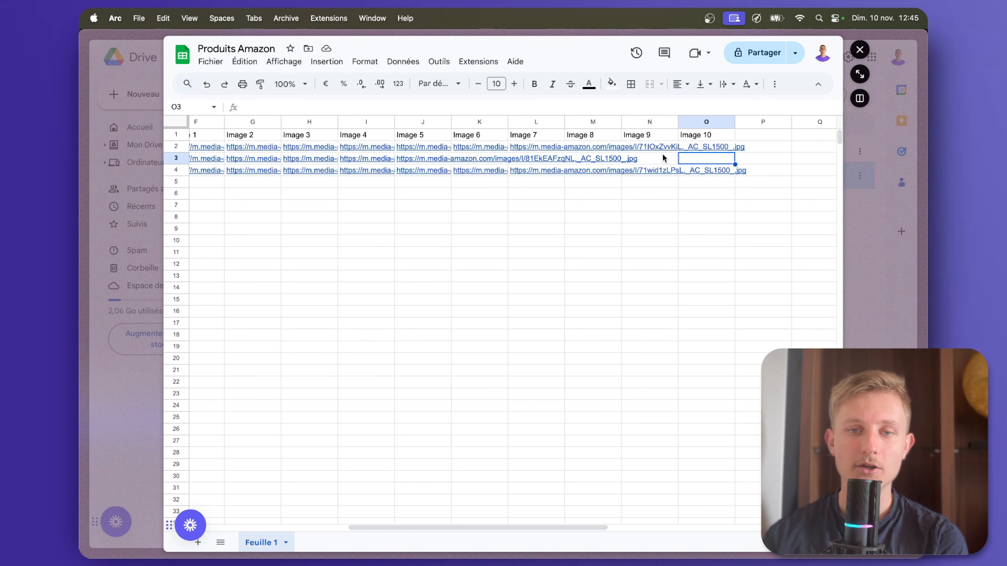
click(699, 149)
click(646, 147)
click(583, 147)
click(539, 146)
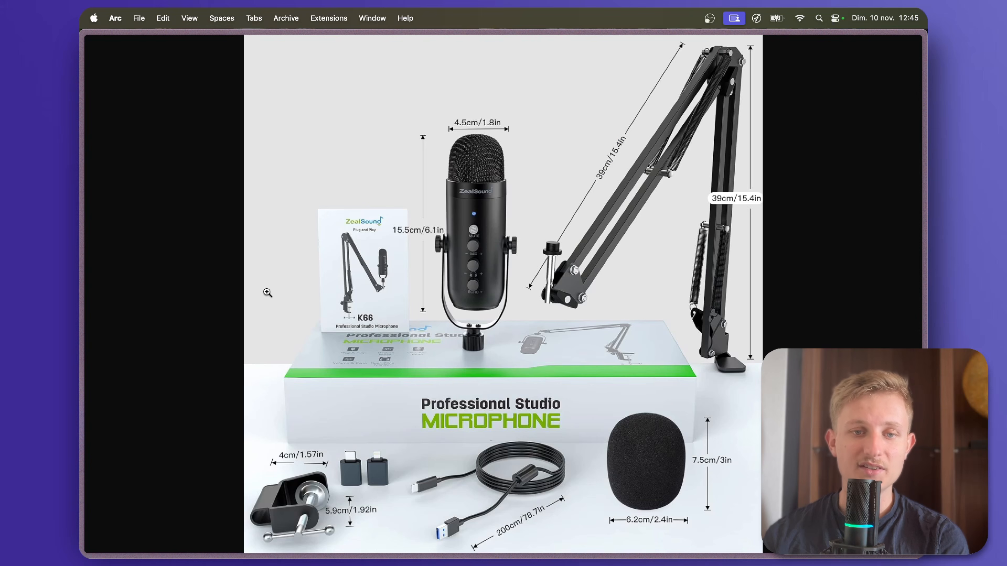
mouse_move(81, 56)
click(162, 202)
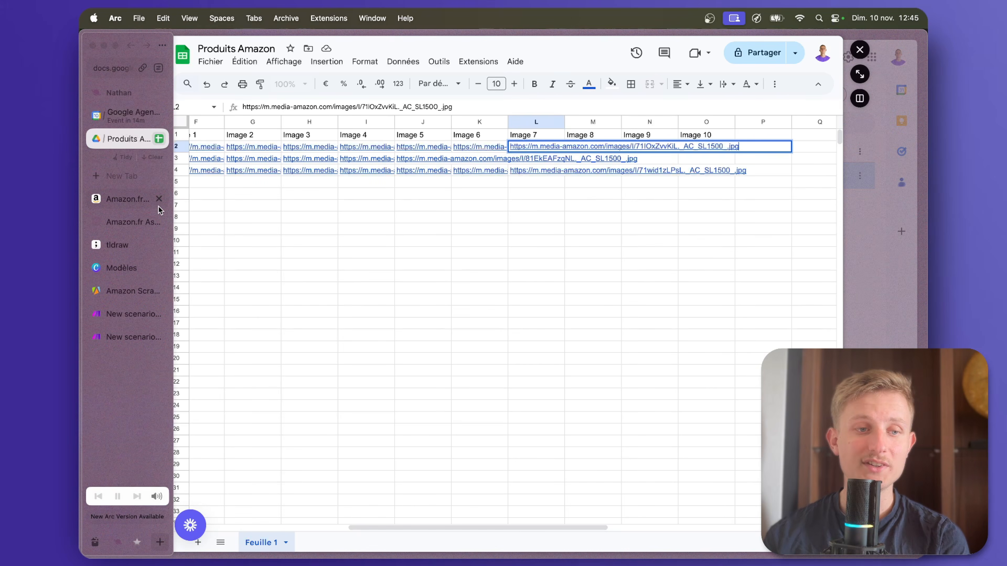
click(114, 250)
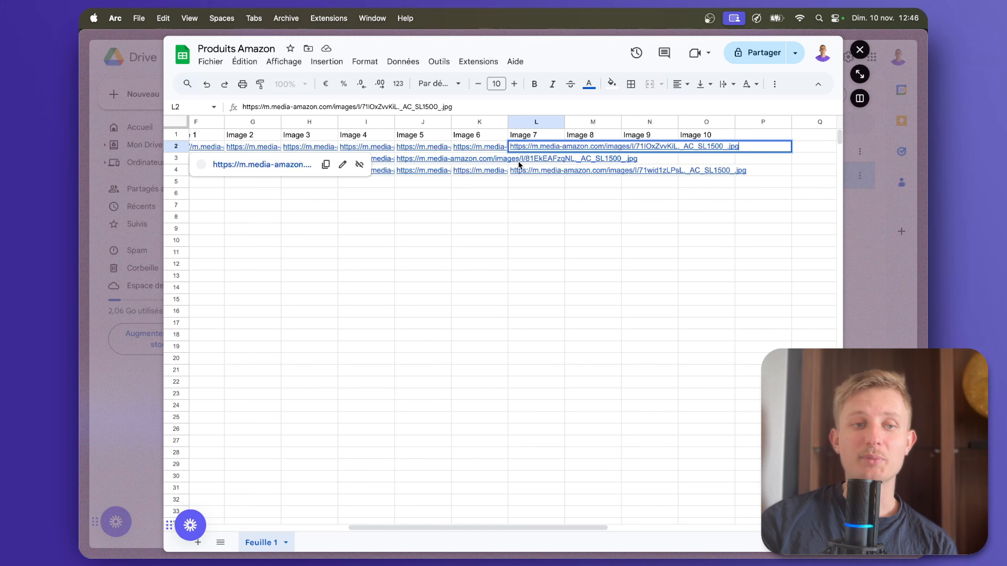
Widen the Produit column and preview the first product's Base URL link.
click(426, 227)
scroll(426, 228, left, 5)
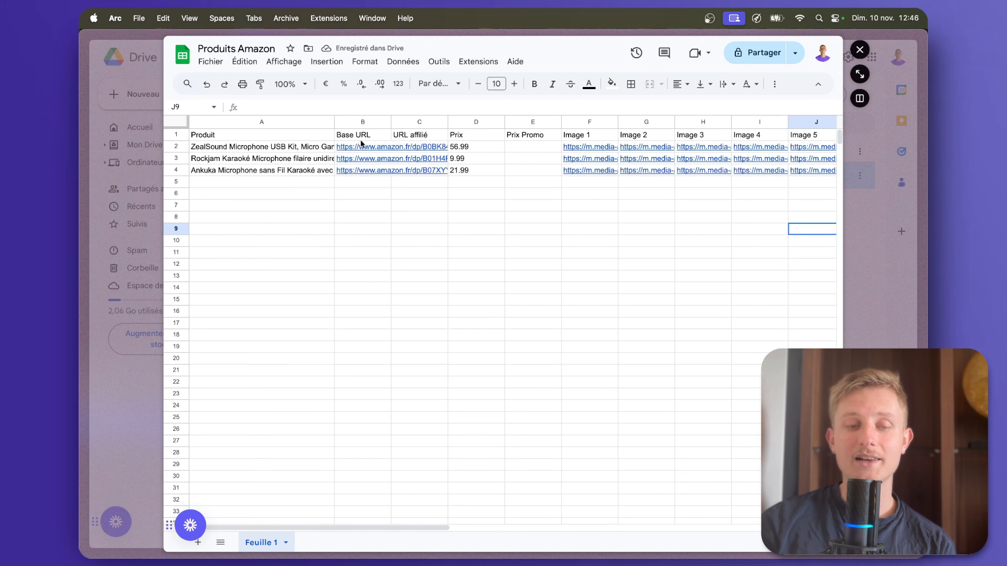
mouse_move(358, 147)
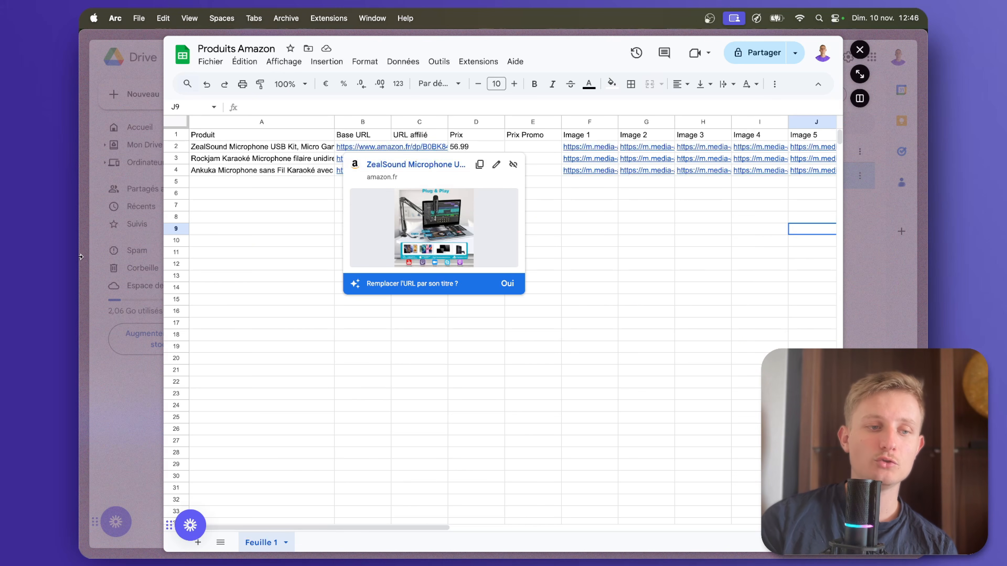
Switch to the Amazon Club Partenaires site and select the partner ID.
click(105, 251)
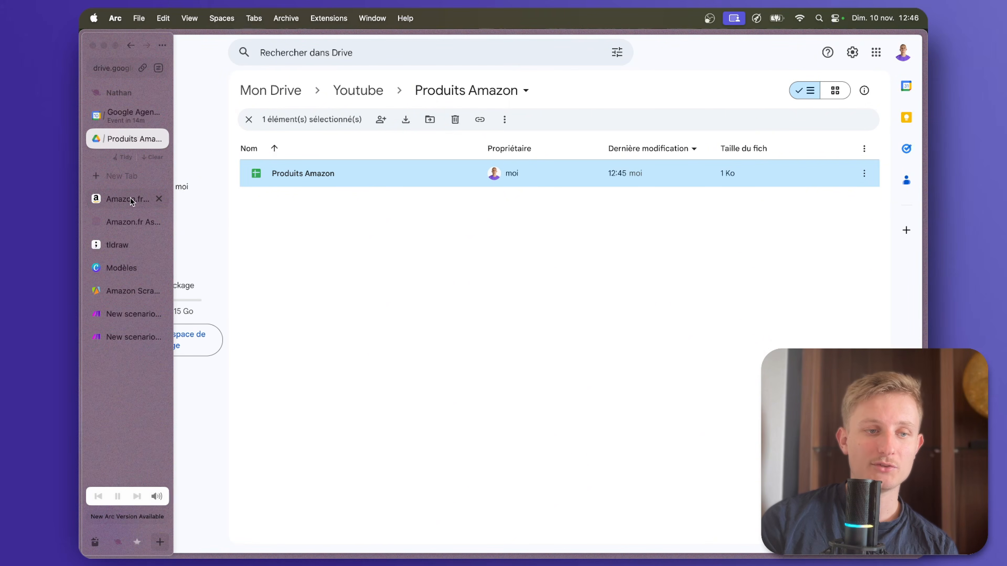
click(127, 200)
click(125, 222)
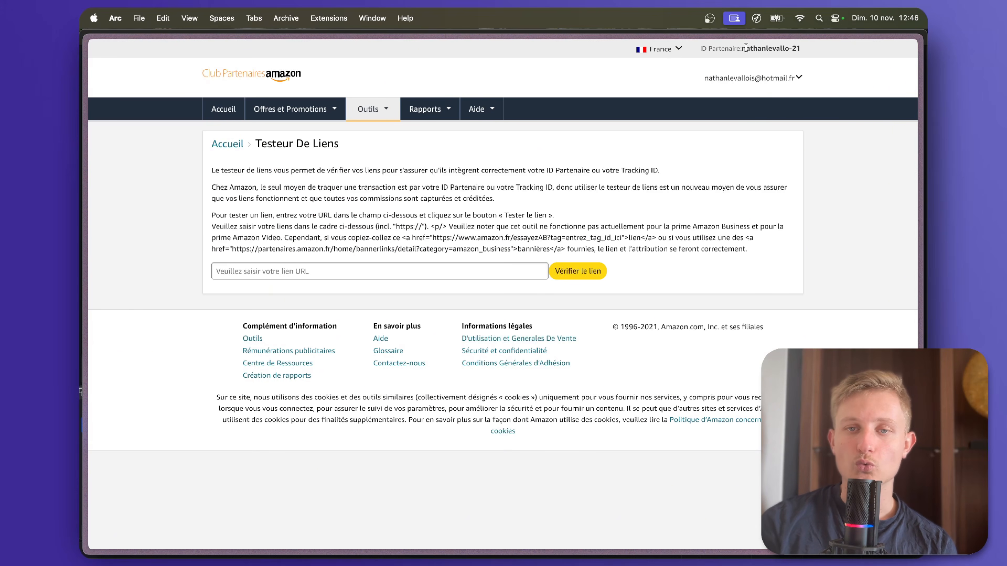
drag(753, 48, 801, 50)
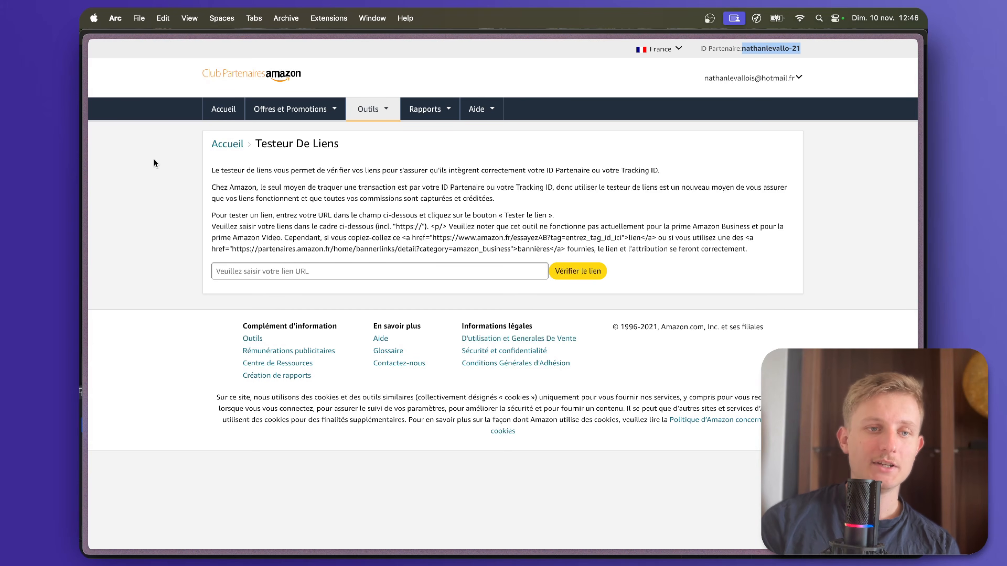
In the Remplir Google Sheets scenario's Google Sheets module, set URL affilié (C) to the Apify url value followed by &tag=.
mouse_move(84, 254)
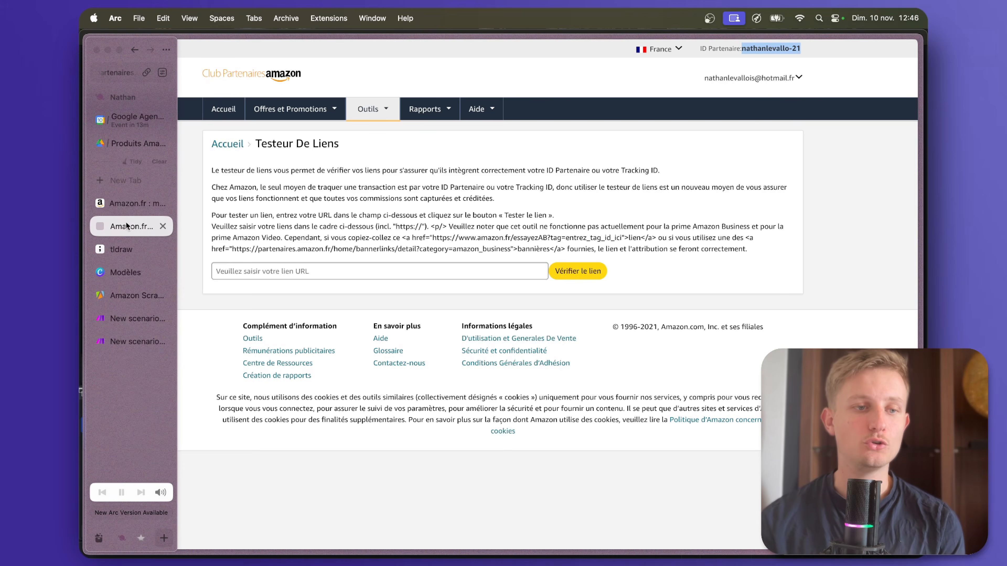
click(126, 320)
click(125, 341)
click(761, 265)
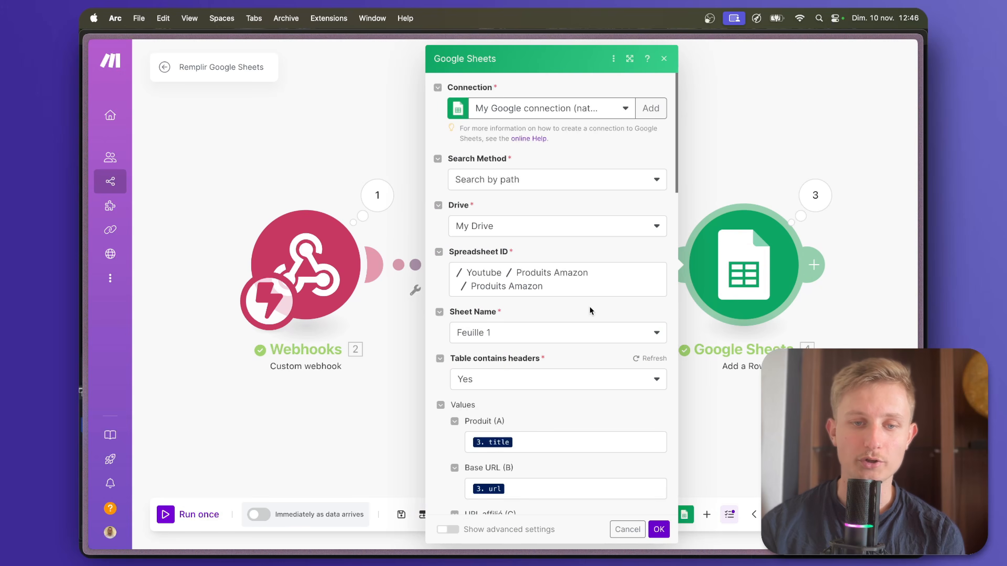
scroll(591, 311, down, 3)
click(537, 429)
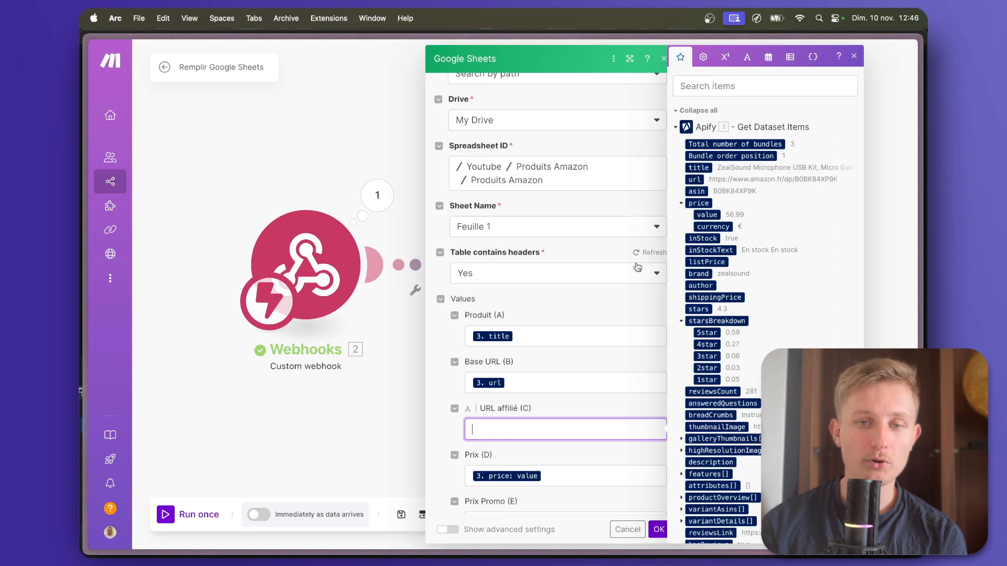
click(694, 181)
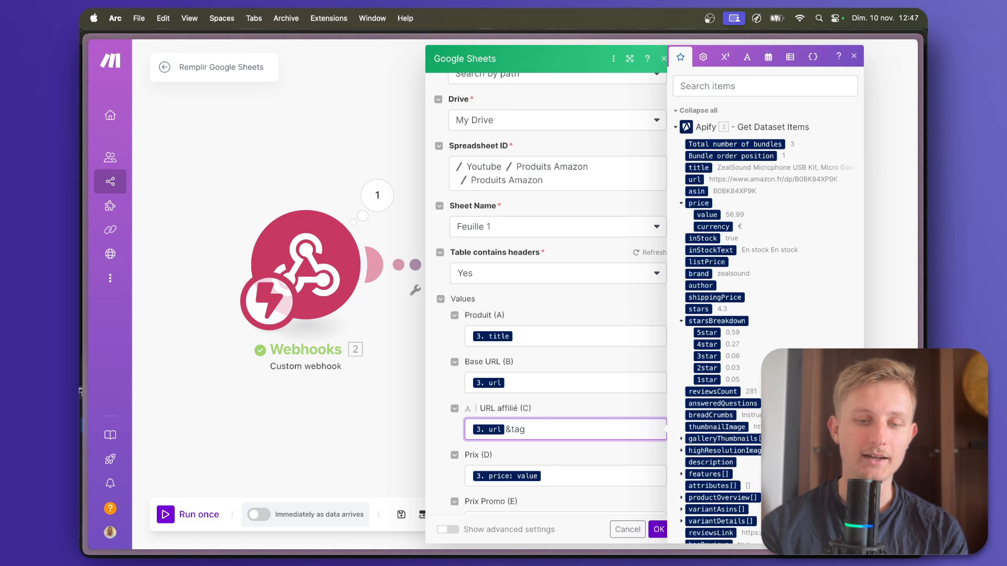
Copy the partner ID from the Amazon affiliate site, append it after &tag= in URL affilié (C), and confirm the module.
mouse_move(82, 297)
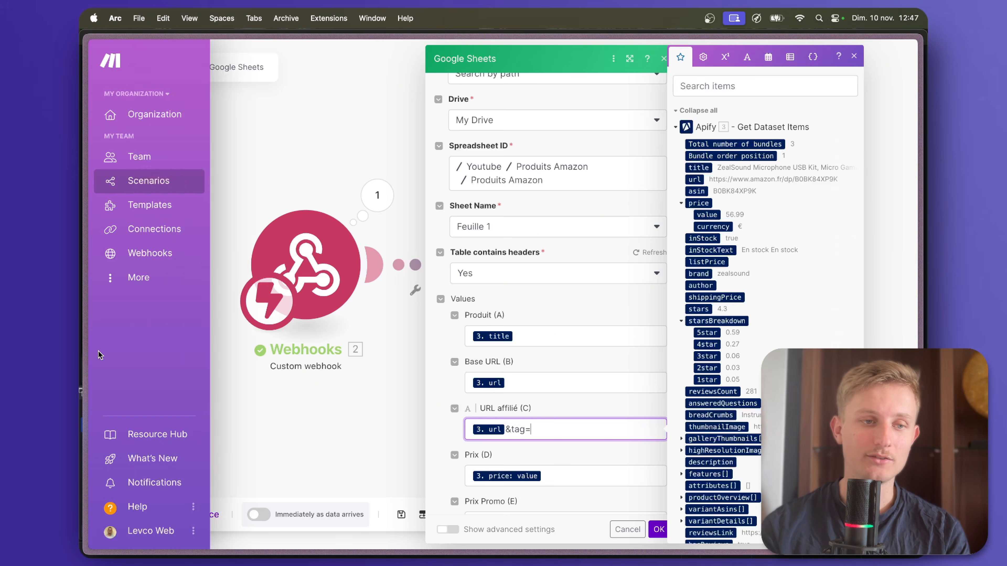
click(131, 203)
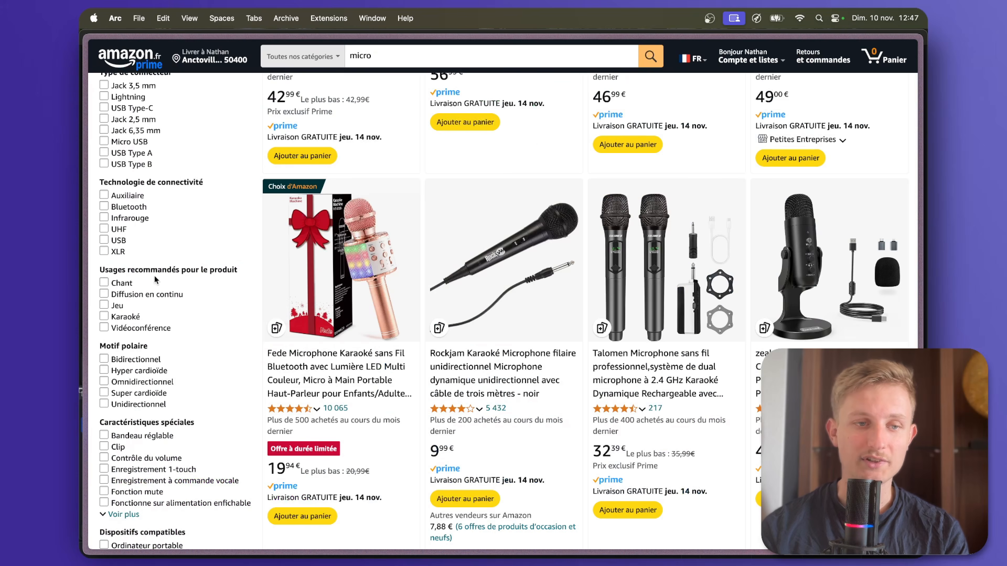
key(super+c)
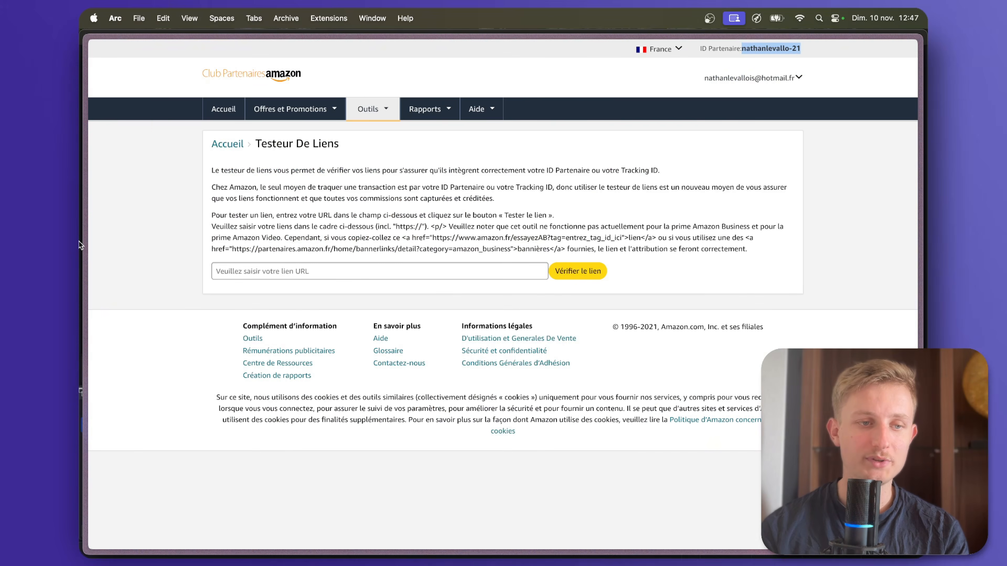
mouse_move(79, 242)
click(125, 206)
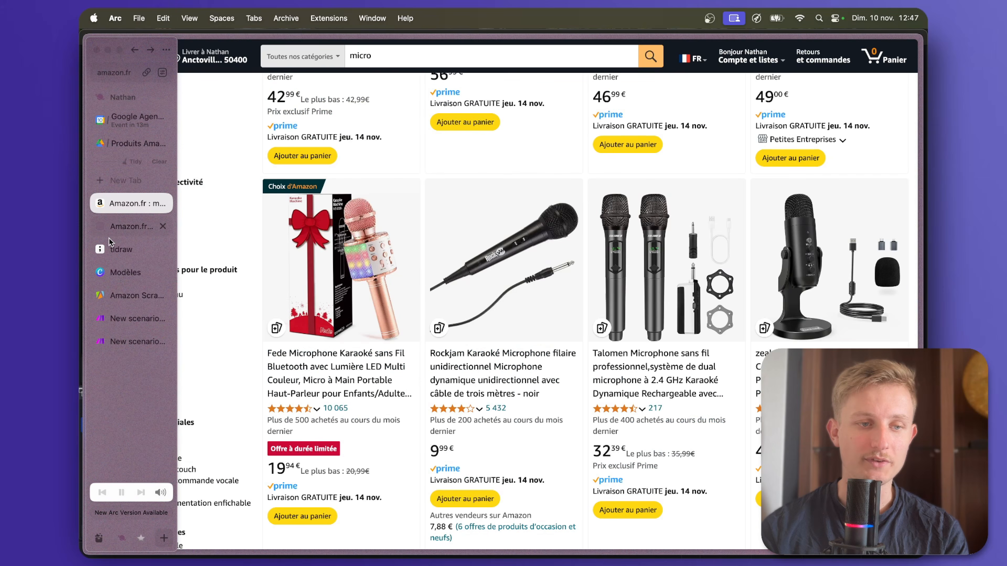
click(128, 317)
key(super+v)
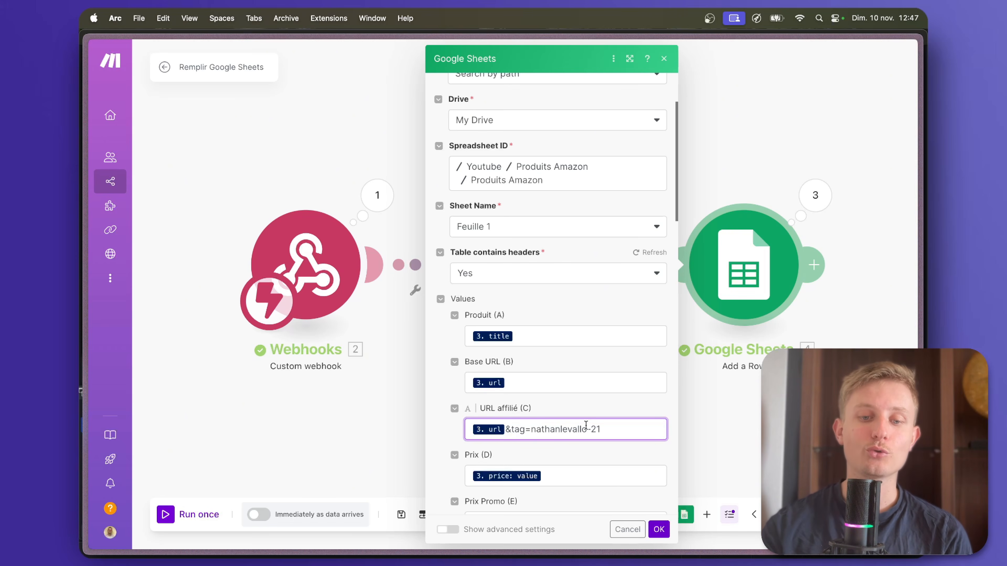
scroll(586, 424, down, 3)
click(659, 529)
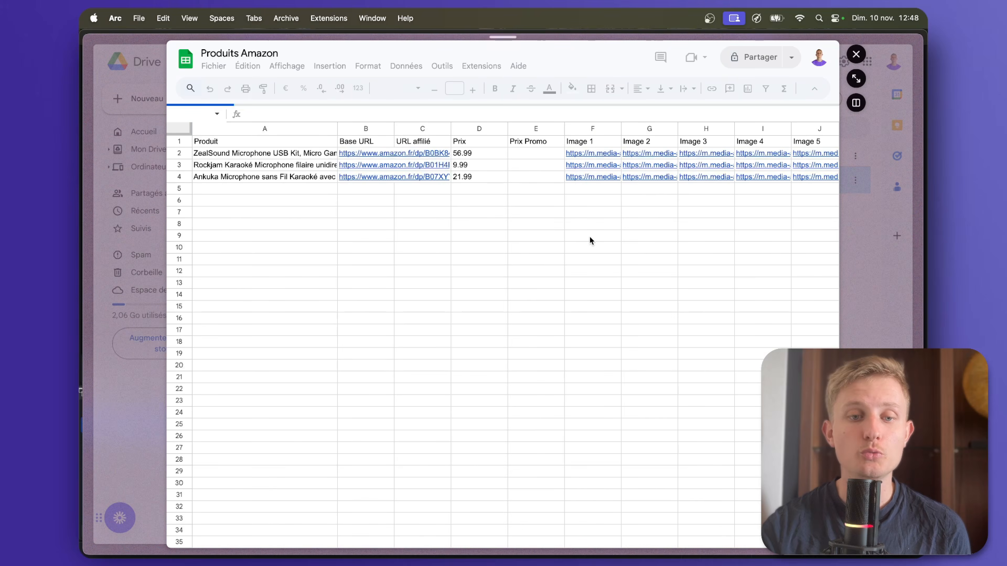
In the Produits Amazon sheet, view the pictures behind the first product's Image 1 and Image 4 links, closing each one.
scroll(576, 166, right, 3)
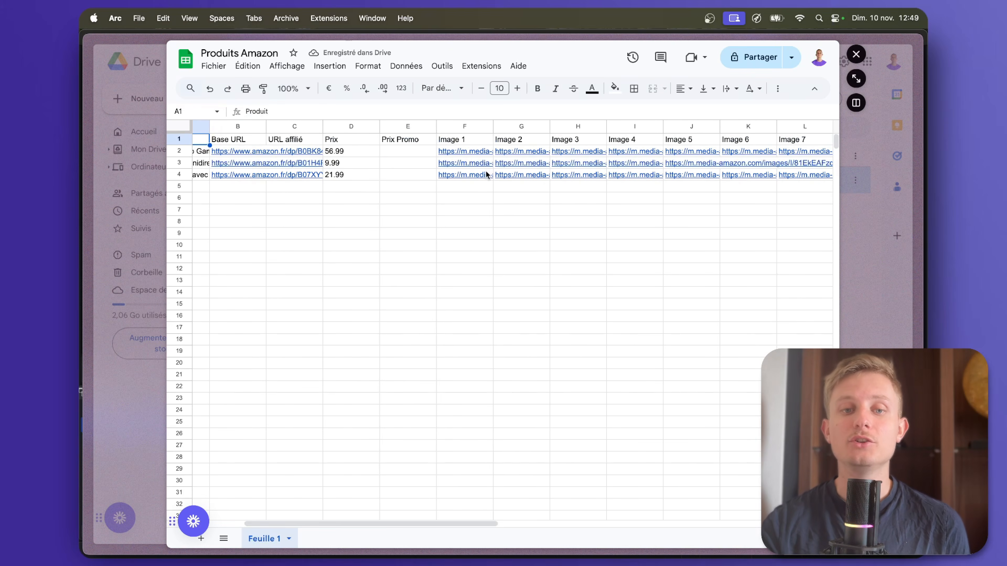
click(478, 153)
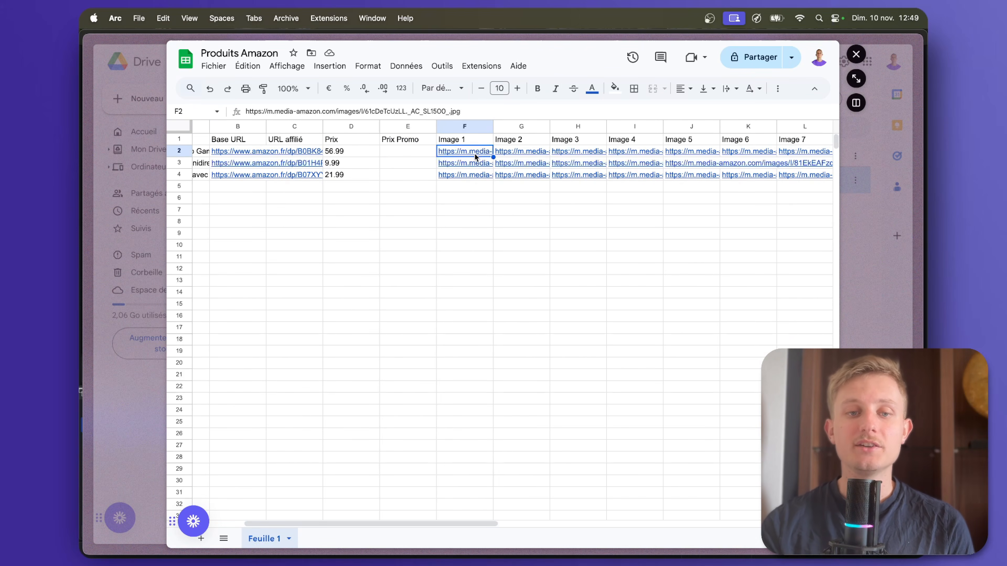
click(493, 170)
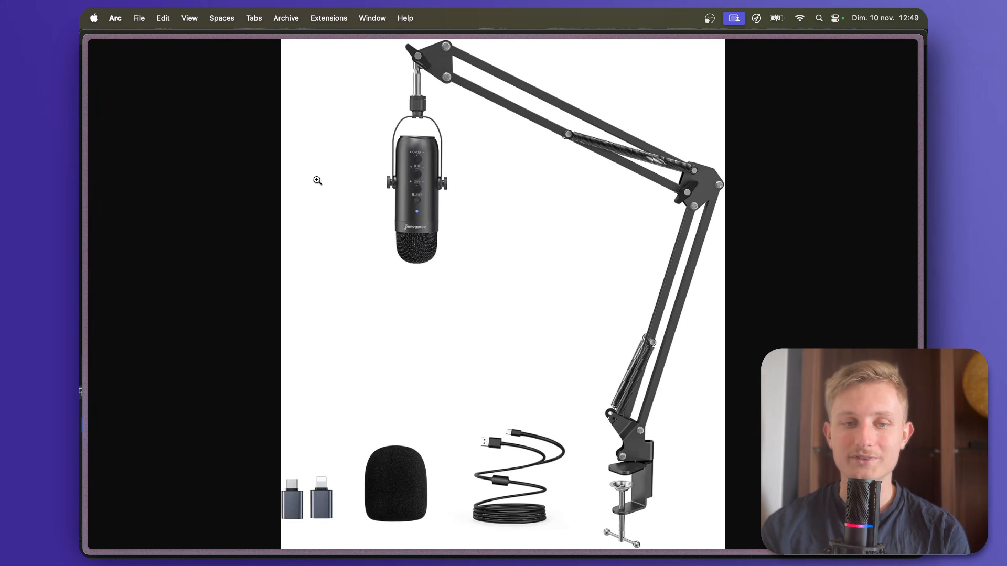
mouse_move(82, 177)
click(166, 204)
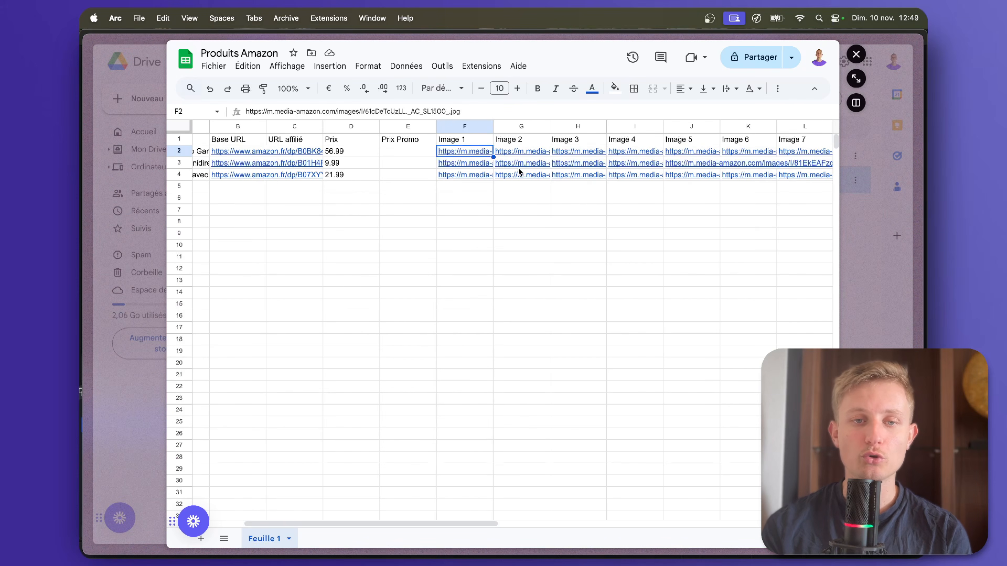
click(619, 154)
click(644, 164)
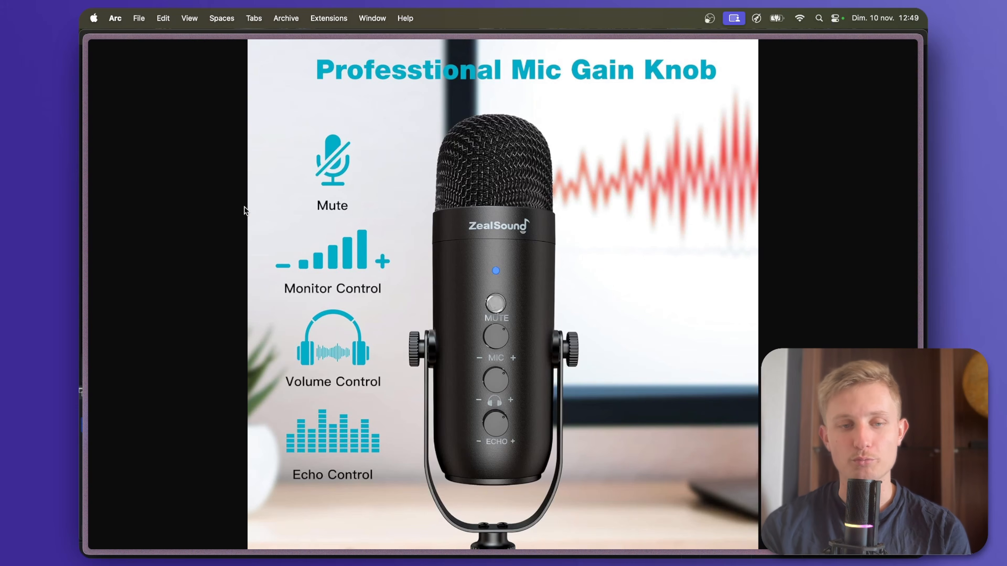
mouse_move(96, 215)
click(162, 204)
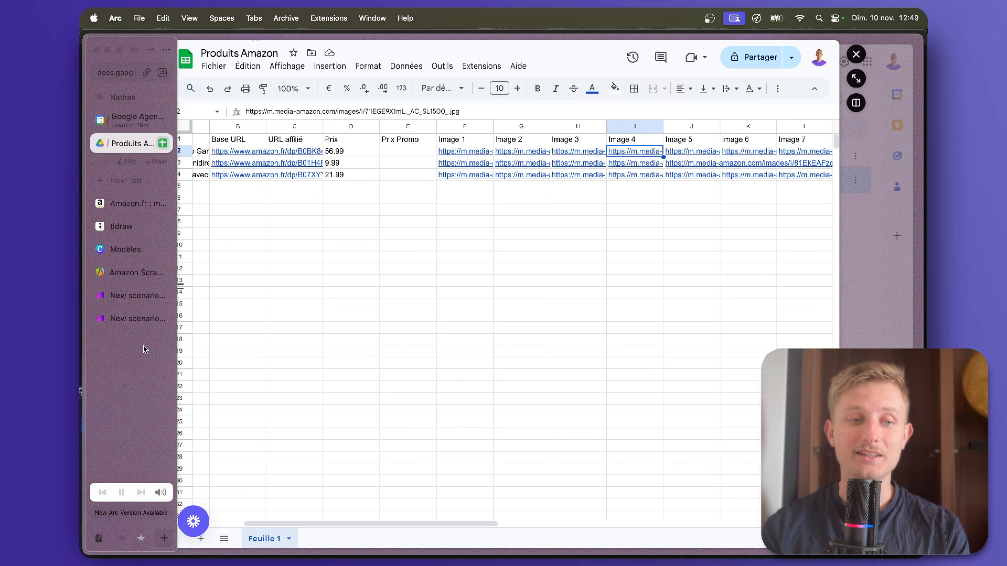
Open Placid in a new browser tab.
key(super+t)
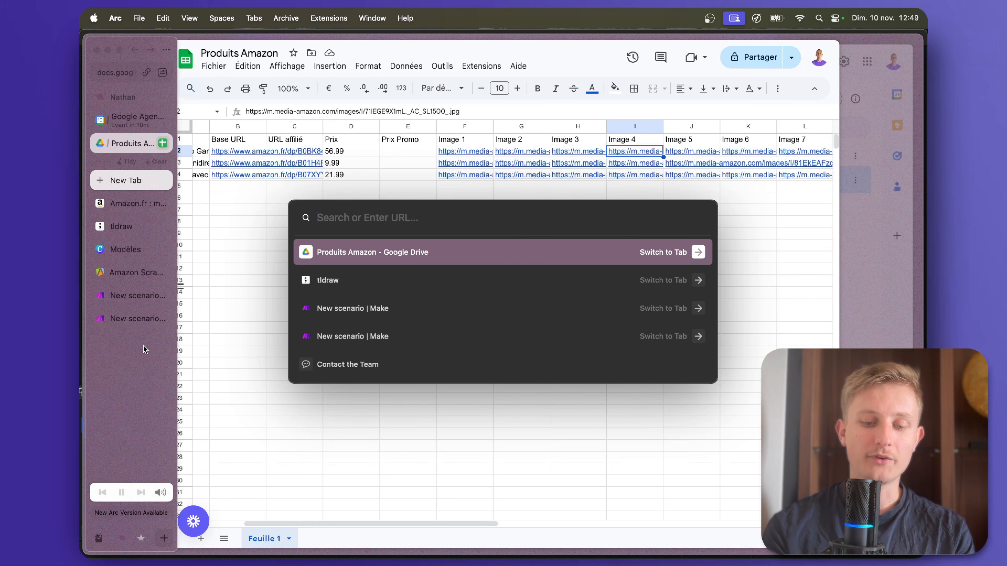
text(placid)
key(Return)
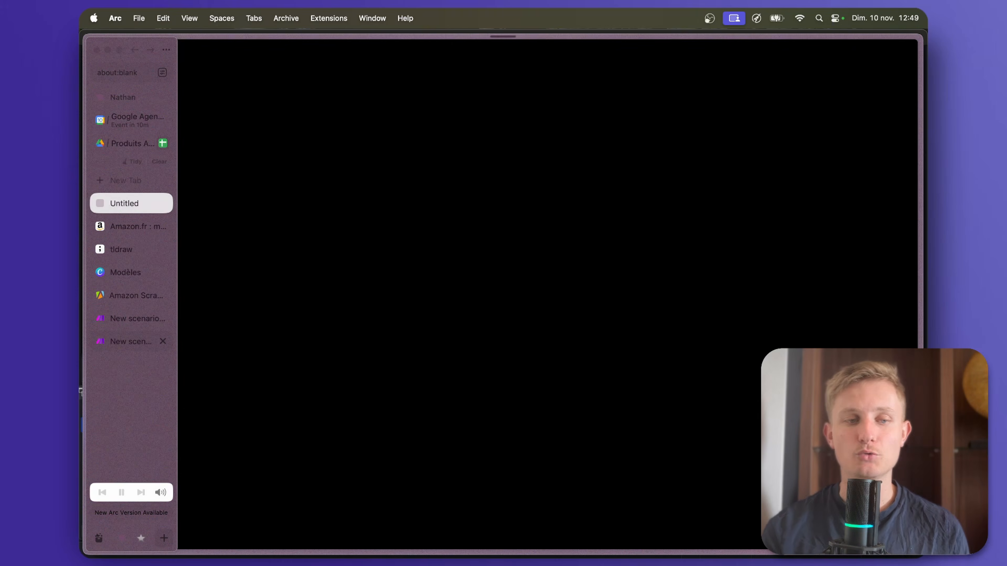
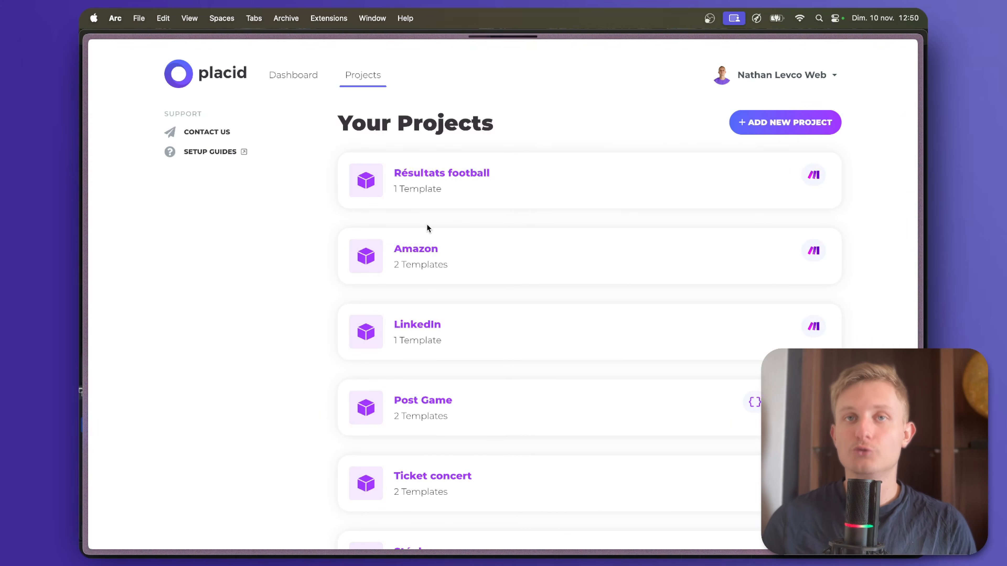
Create a new project named Pinterest Youtube with the Make integration.
click(765, 129)
text(P)
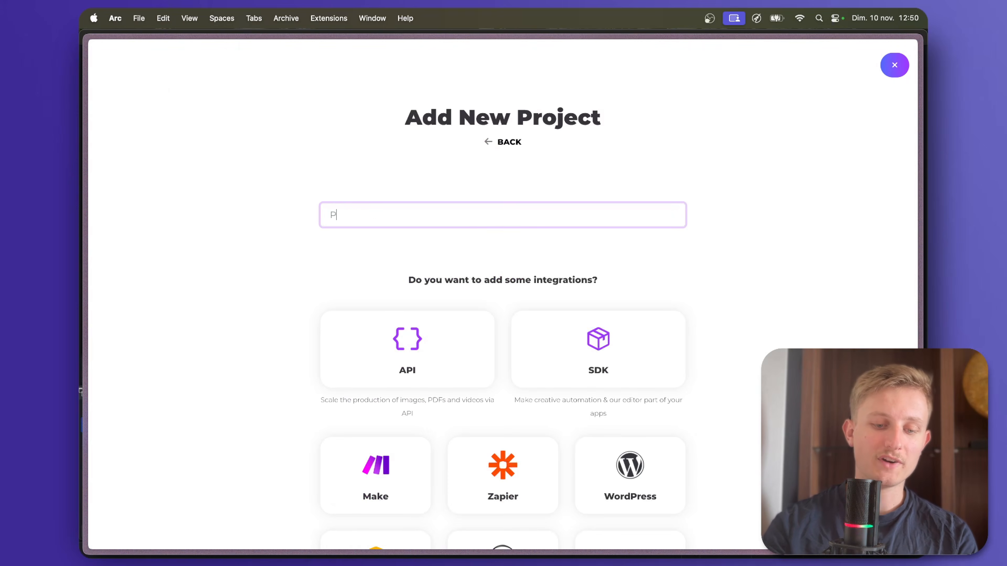
text(interest Youtube)
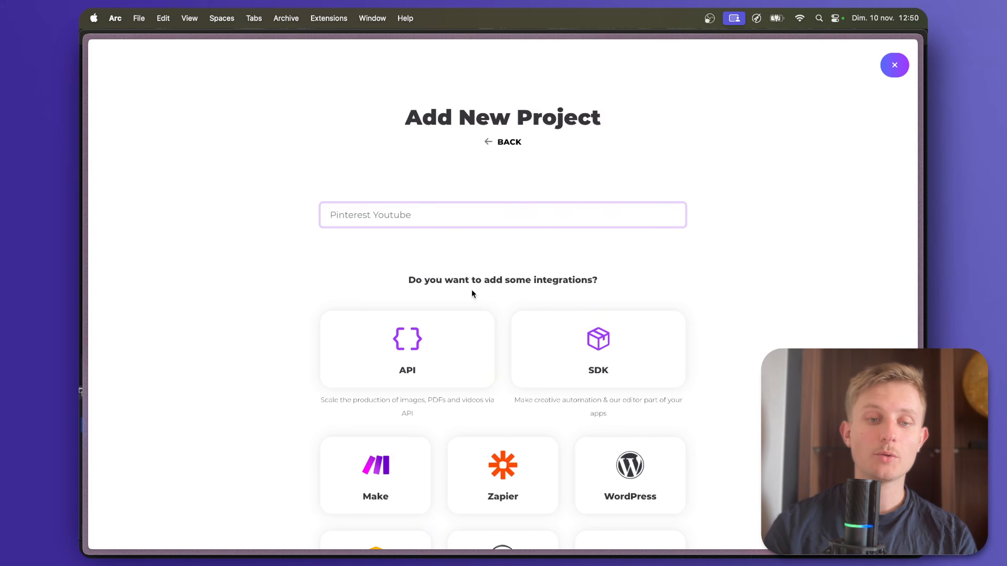
scroll(472, 291, down, 2)
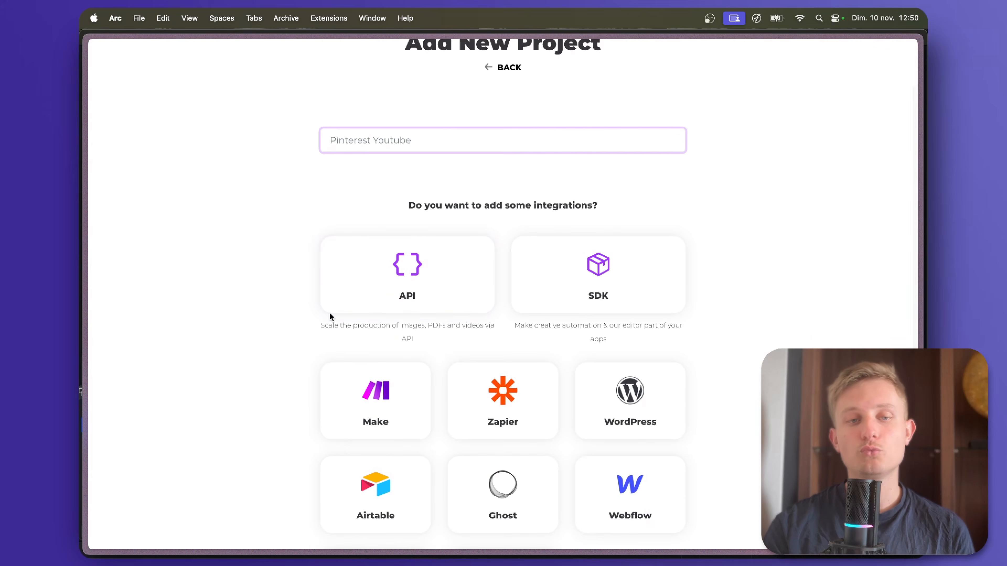
click(368, 424)
scroll(376, 352, down, 5)
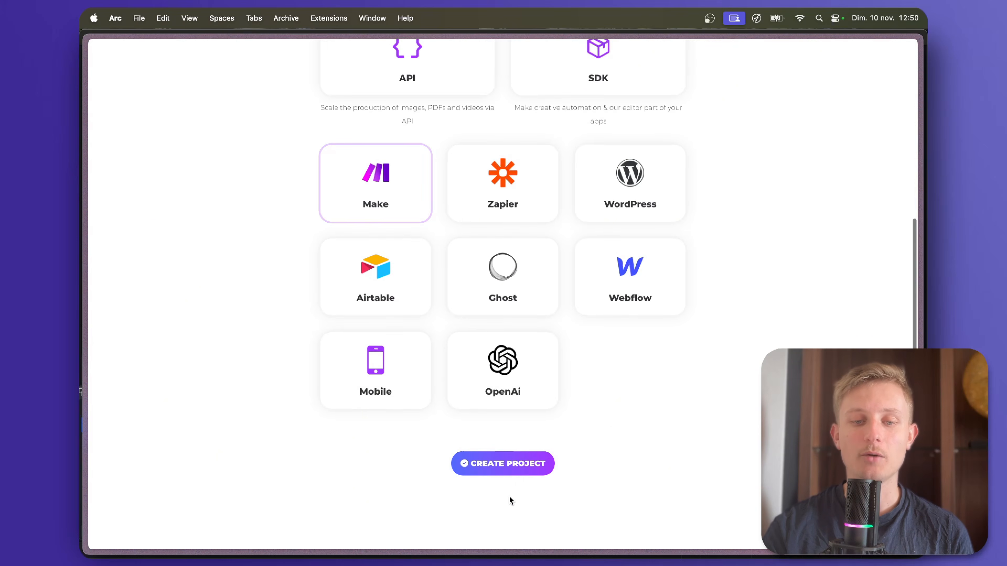
click(507, 461)
Open the existing Youtube project from the project list and show its templates.
scroll(511, 310, down, 10)
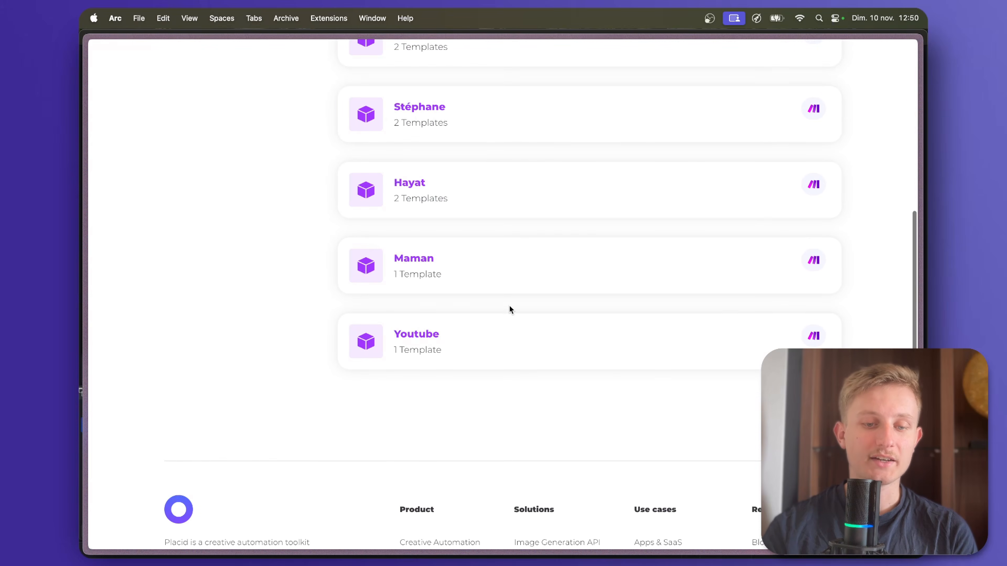
click(407, 344)
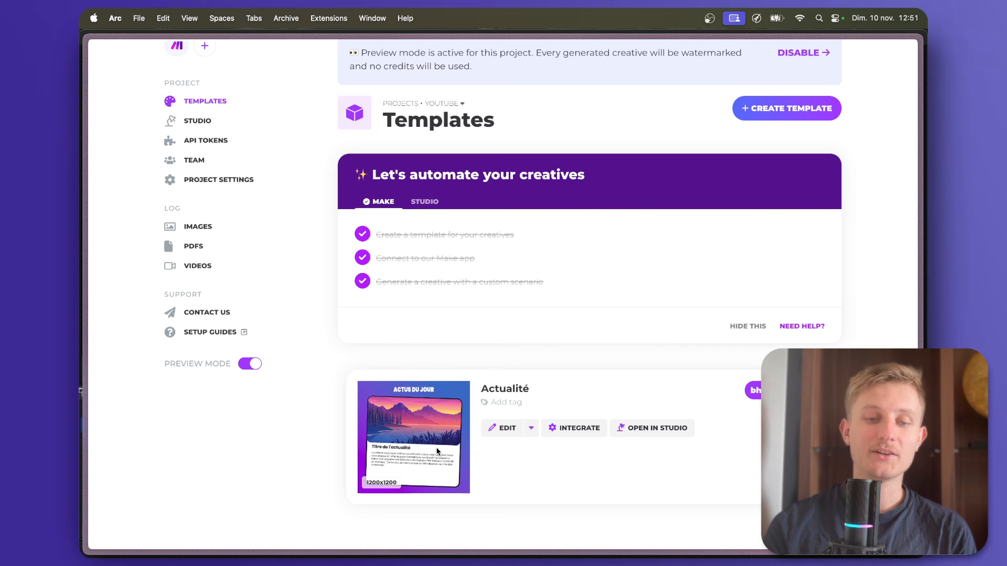
scroll(436, 448, up, 3)
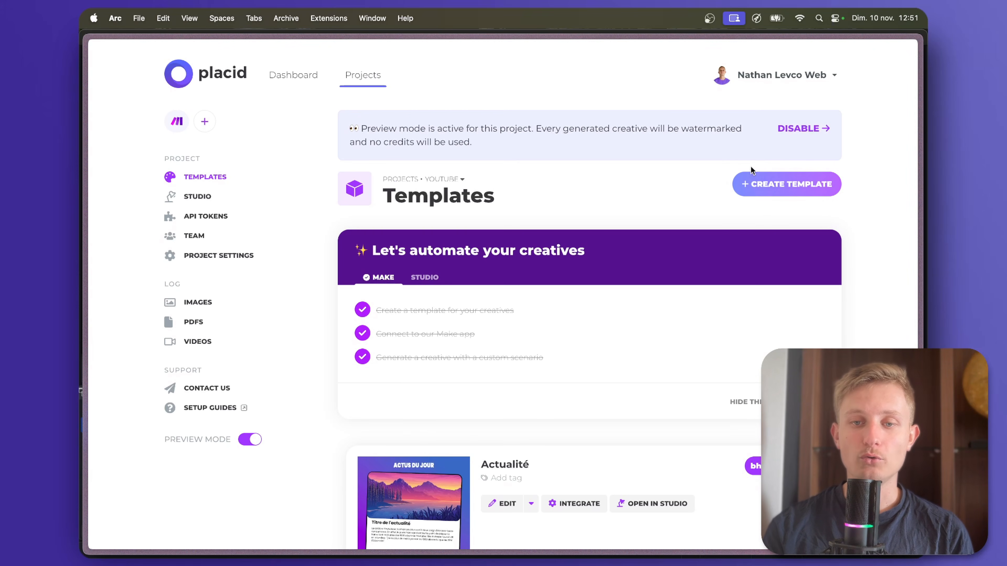
Create a new template from the 1200x1200 E-Commerce preset with the "Get 10% on all new arrivals" slogan.
click(787, 187)
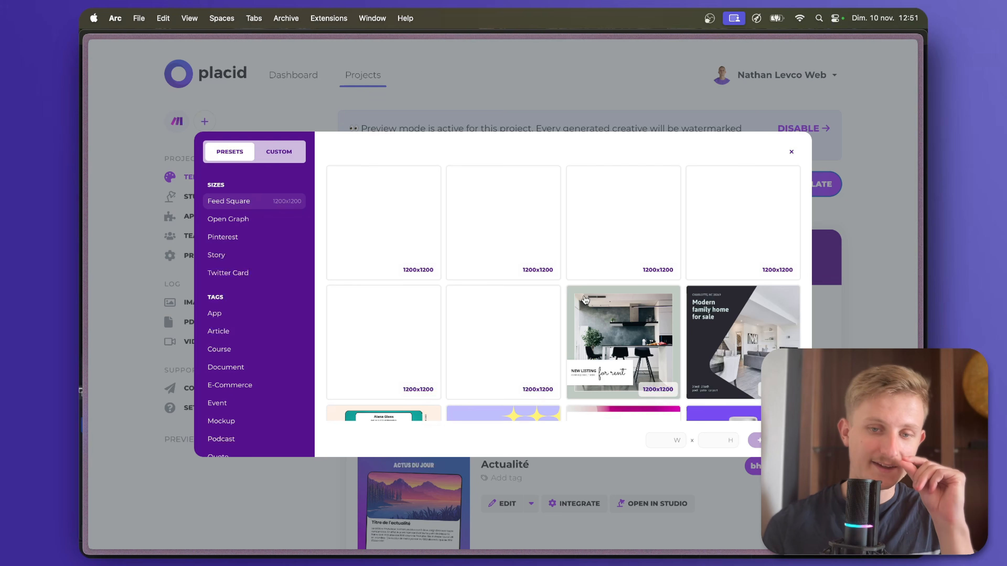
scroll(585, 299, down, 5)
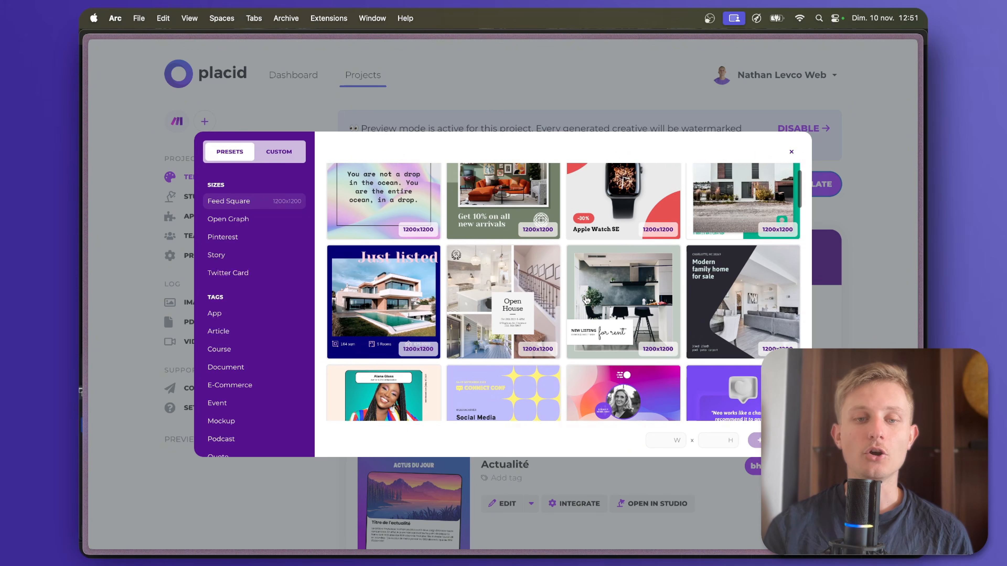
scroll(587, 299, down, 5)
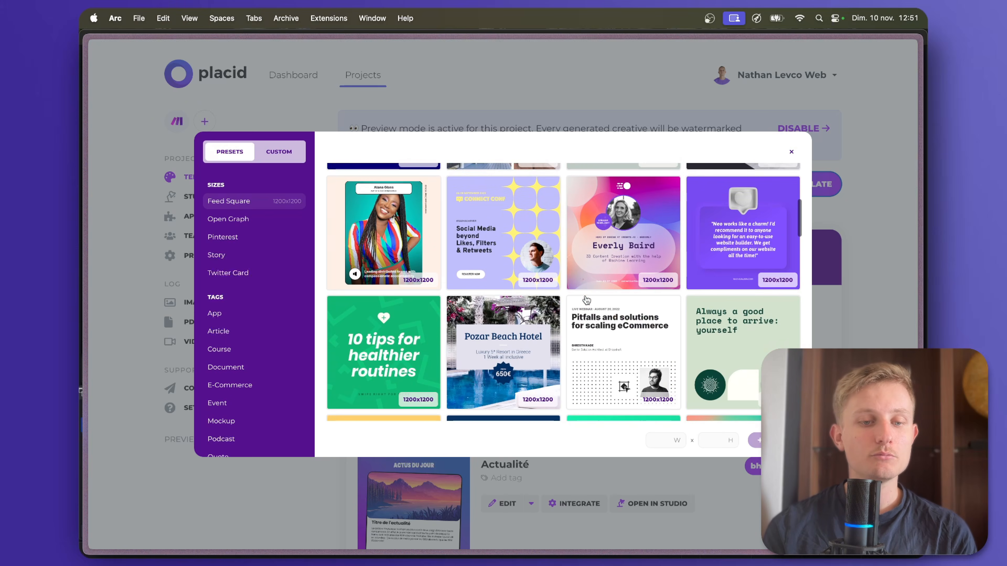
scroll(586, 299, down, 12)
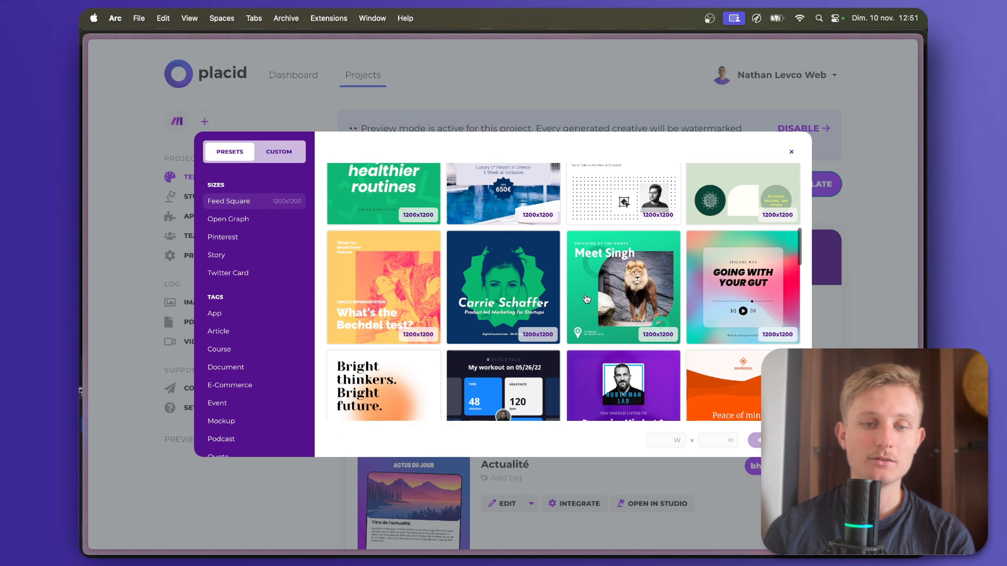
scroll(586, 299, down, 2)
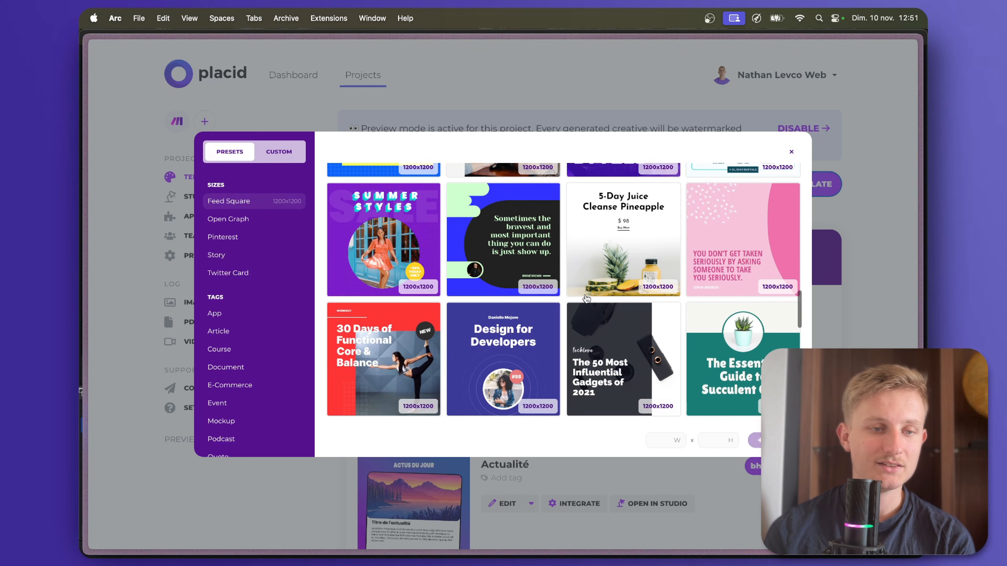
scroll(238, 353, down, 3)
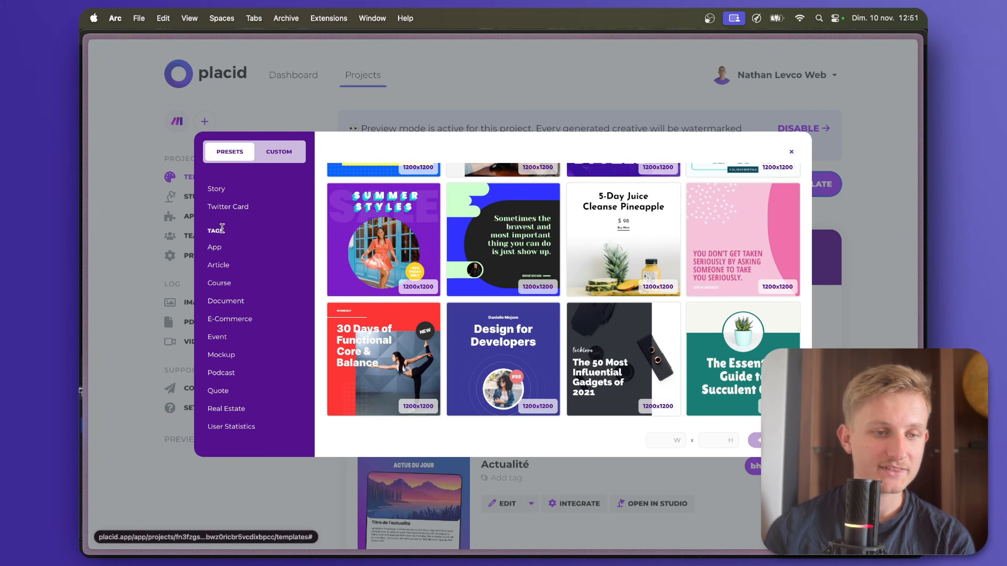
click(226, 319)
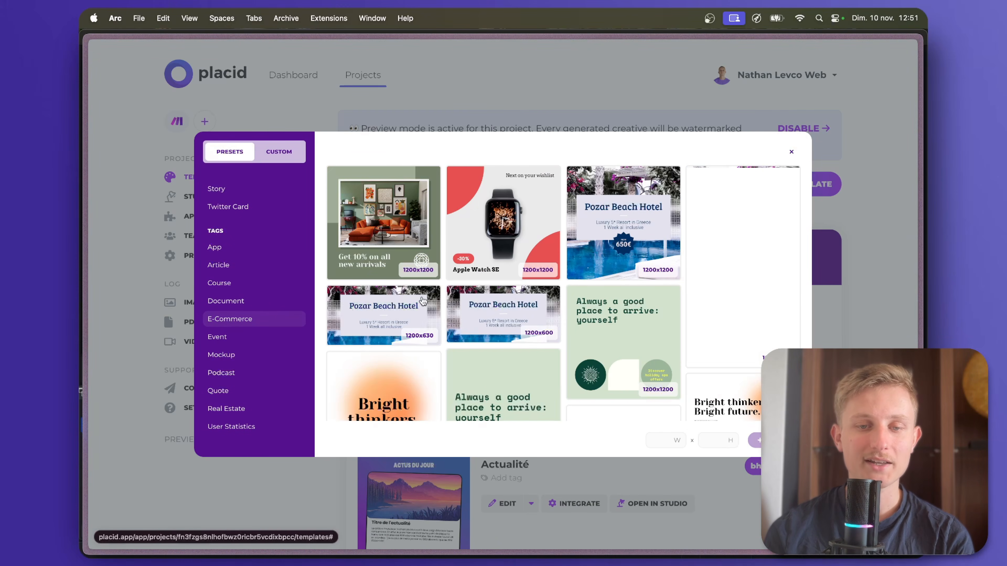
scroll(668, 247, down, 5)
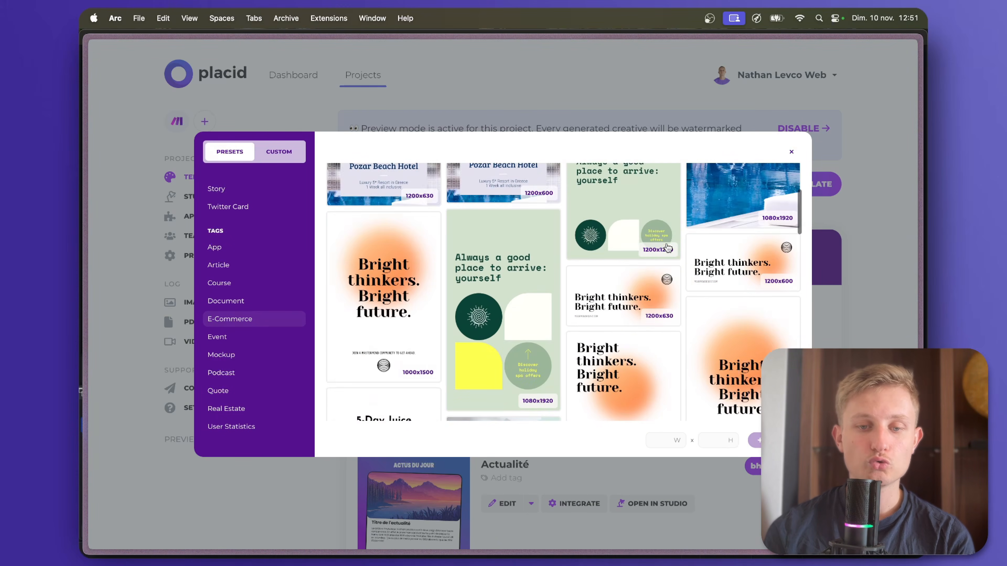
scroll(668, 248, down, 5)
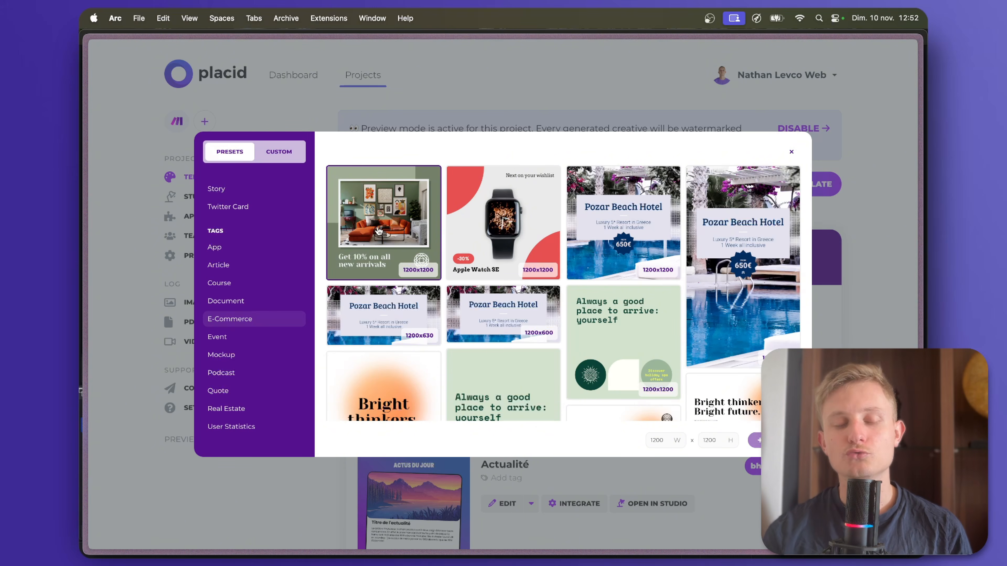
click(774, 440)
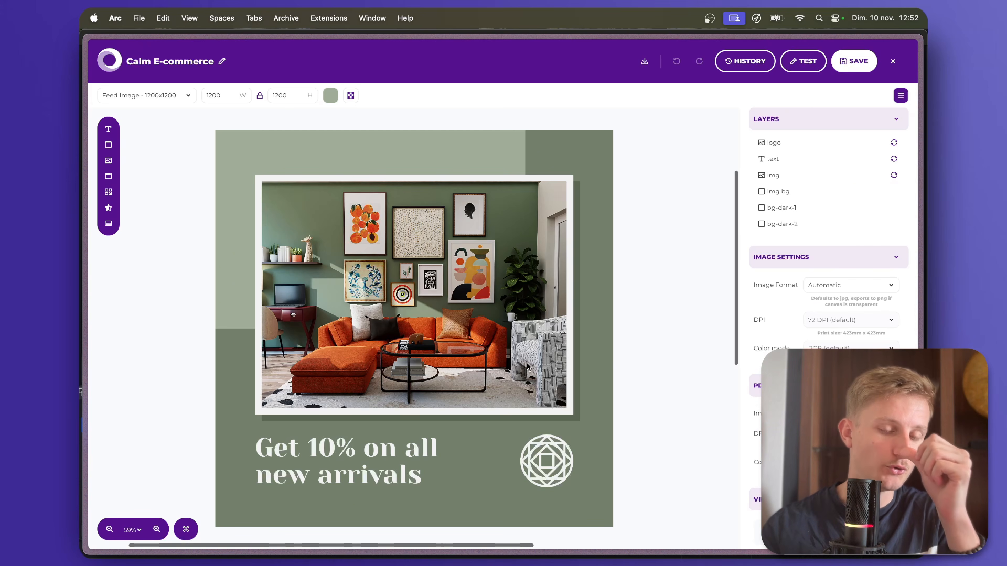
Rename the layer of the large living-room photo as produit.
click(475, 310)
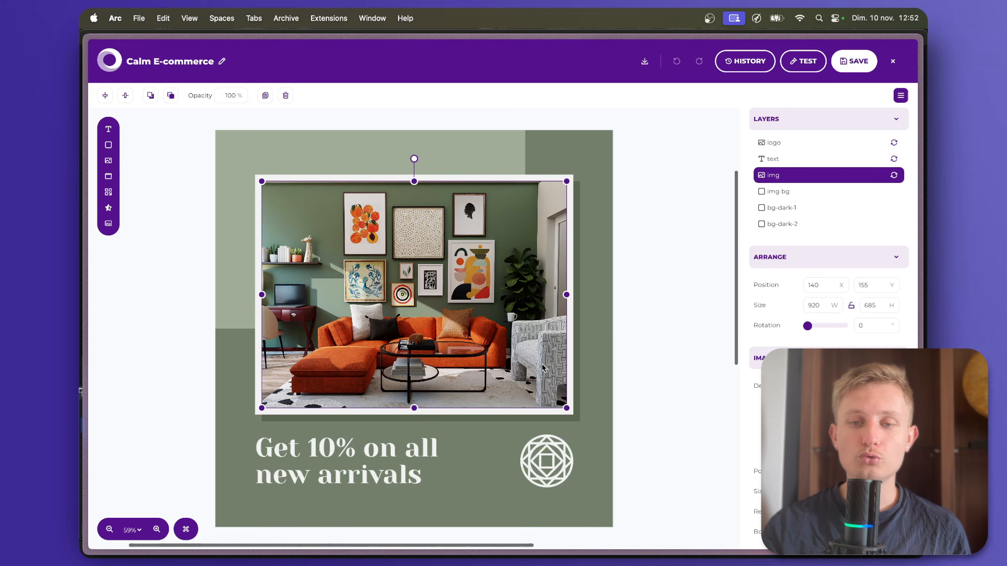
click(661, 229)
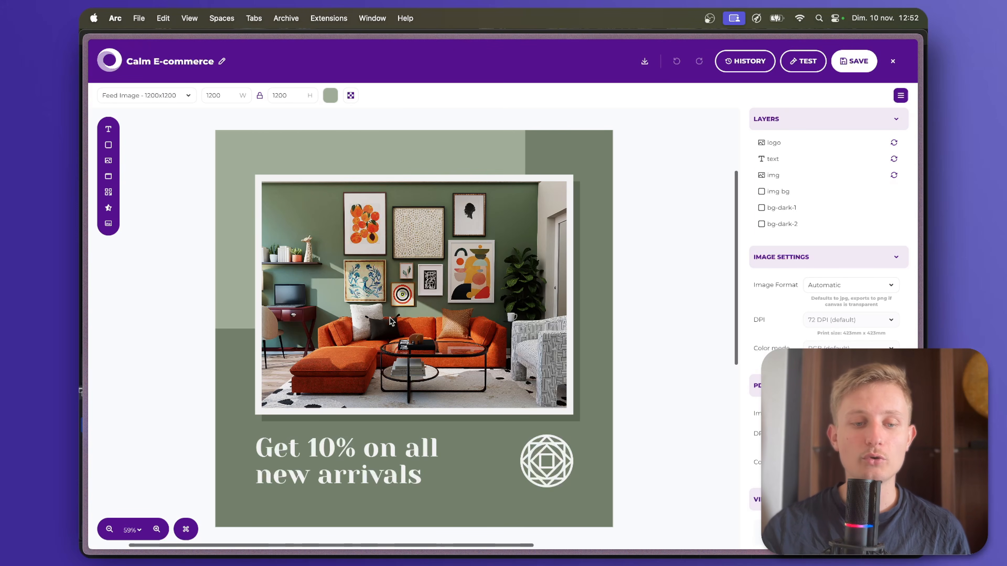
click(529, 318)
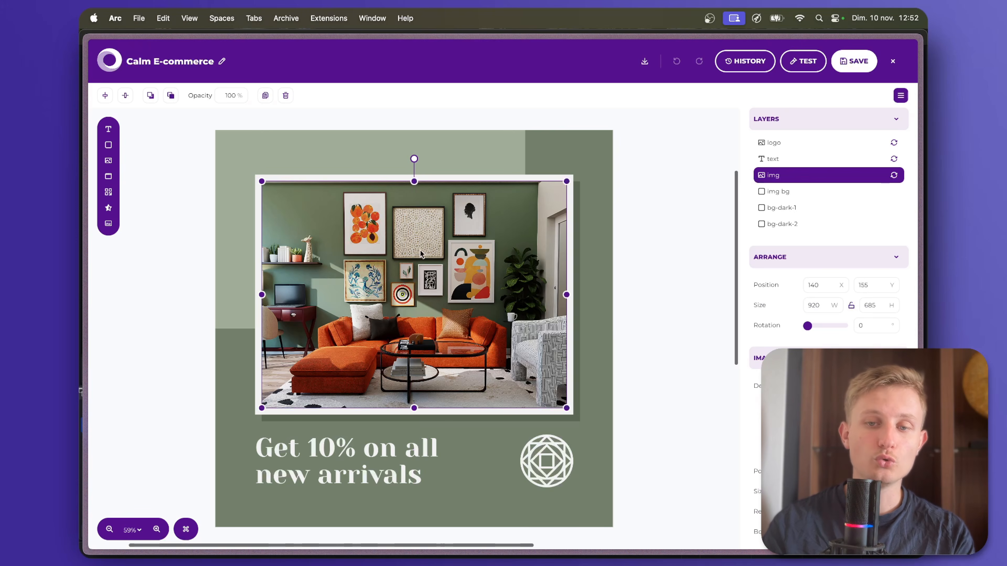
double_click(764, 175)
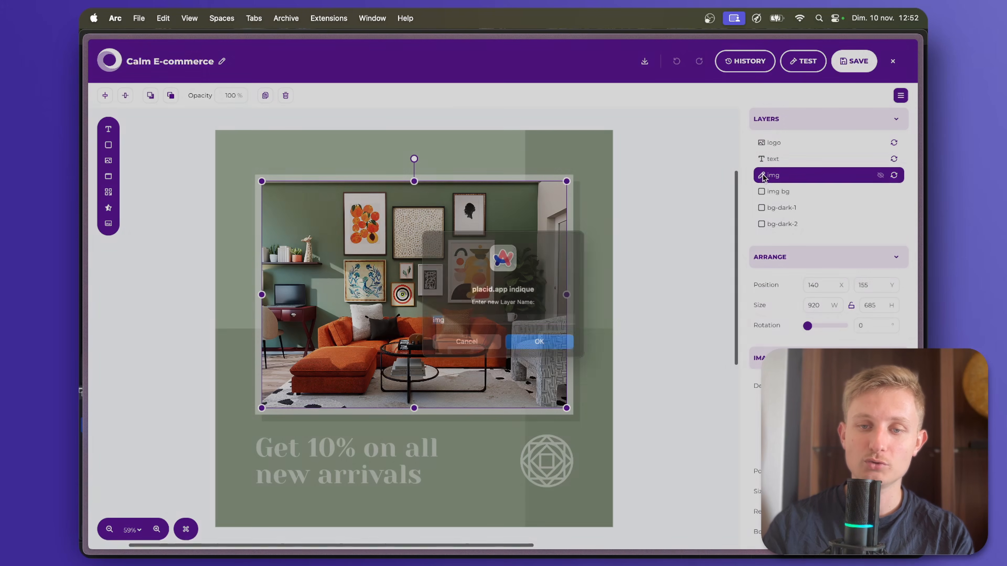
text(produit)
key(Return)
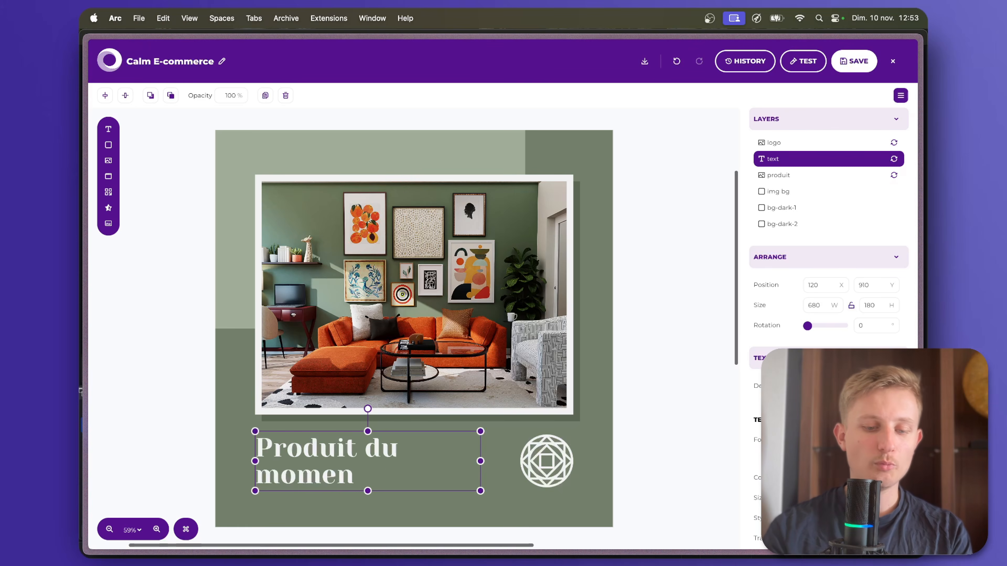
Replace the slogan below the photo with "A ne pas rater !" and make its text layer non-dynamic.
text(A ne pas rater !)
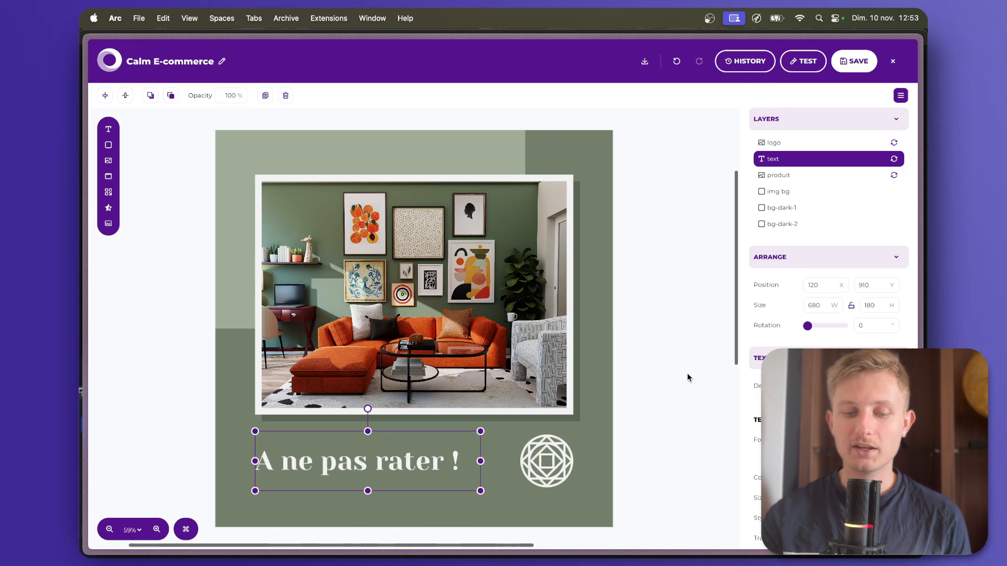
click(664, 374)
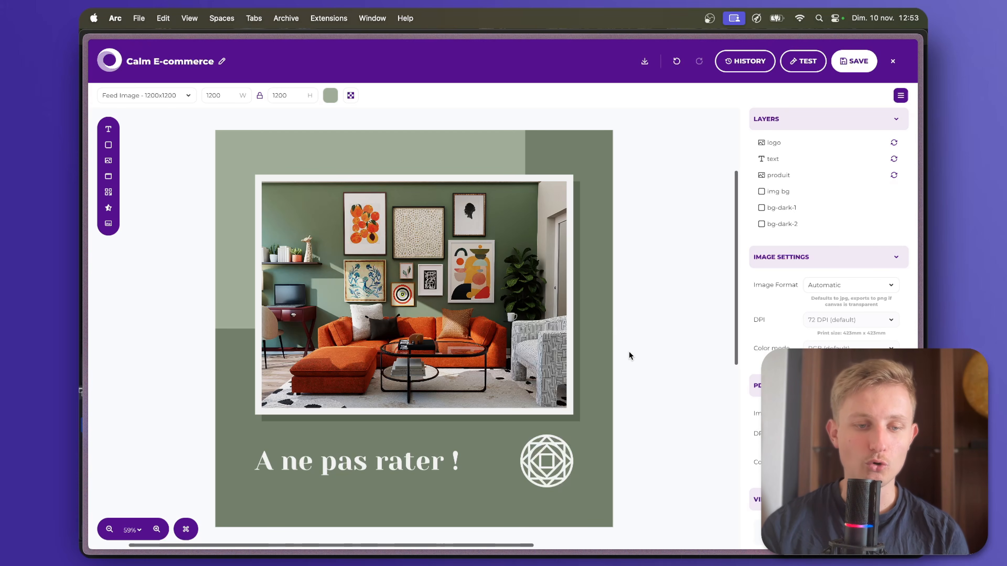
click(438, 320)
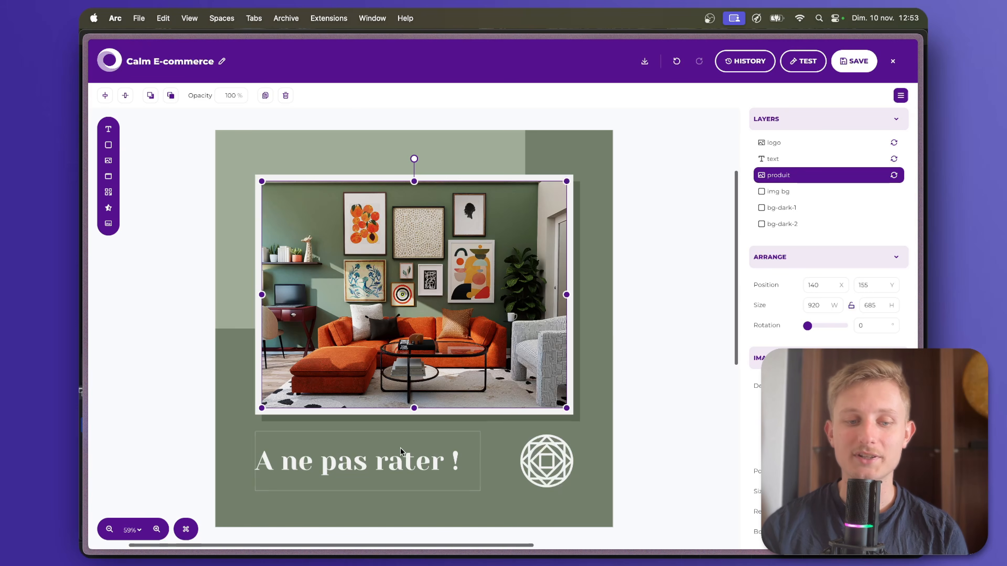
click(397, 461)
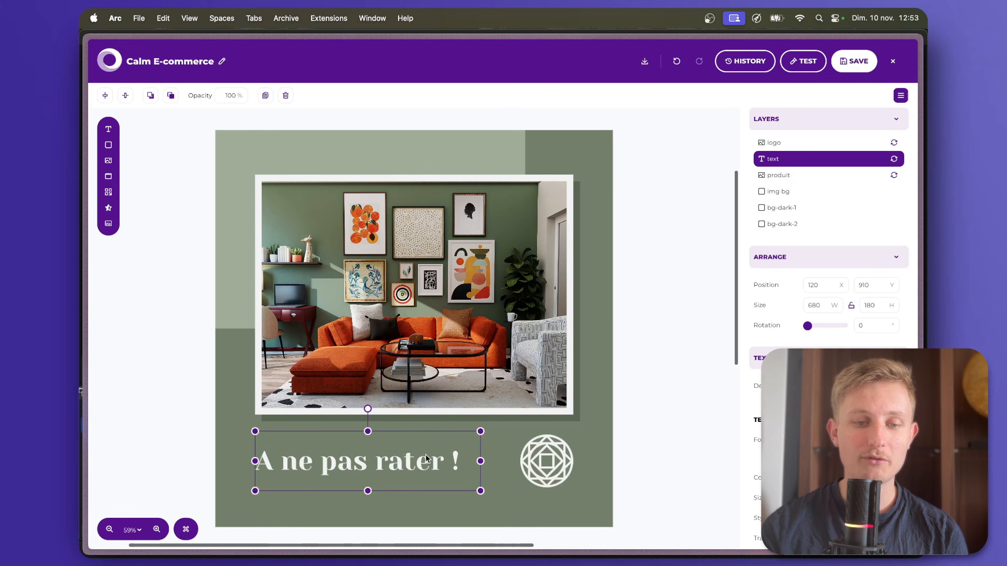
click(895, 160)
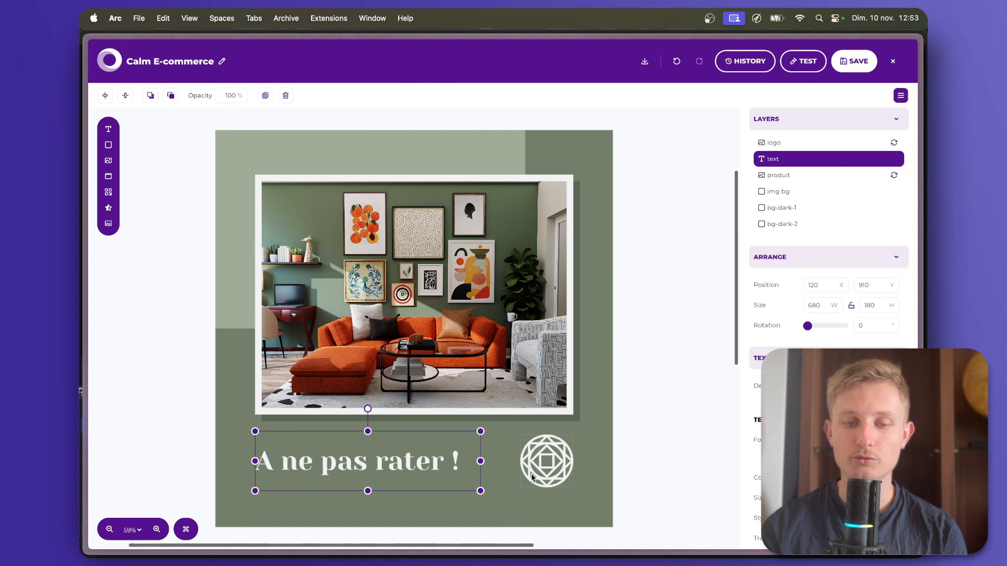
Make the logo layer beside the slogan non-dynamic.
click(555, 465)
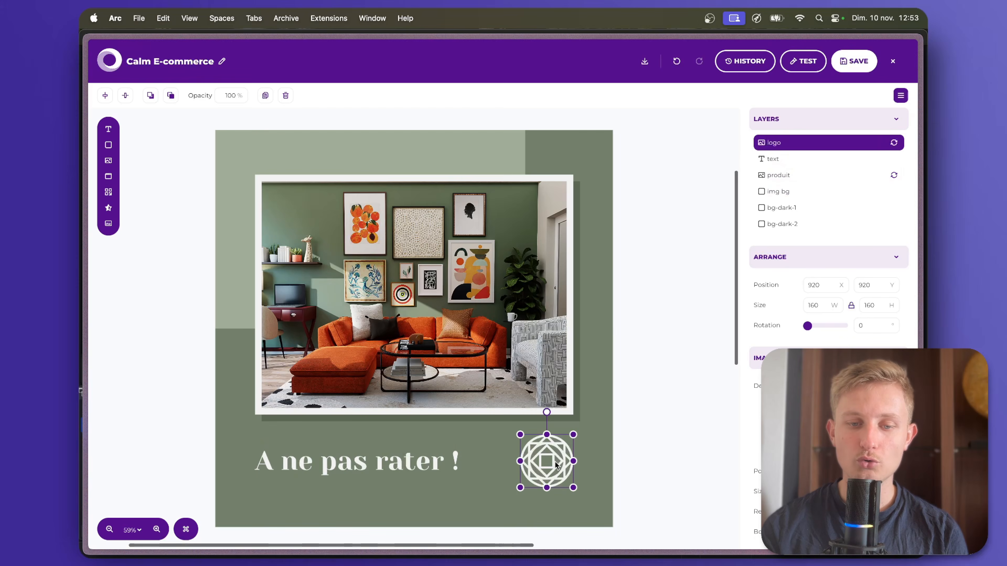
click(893, 143)
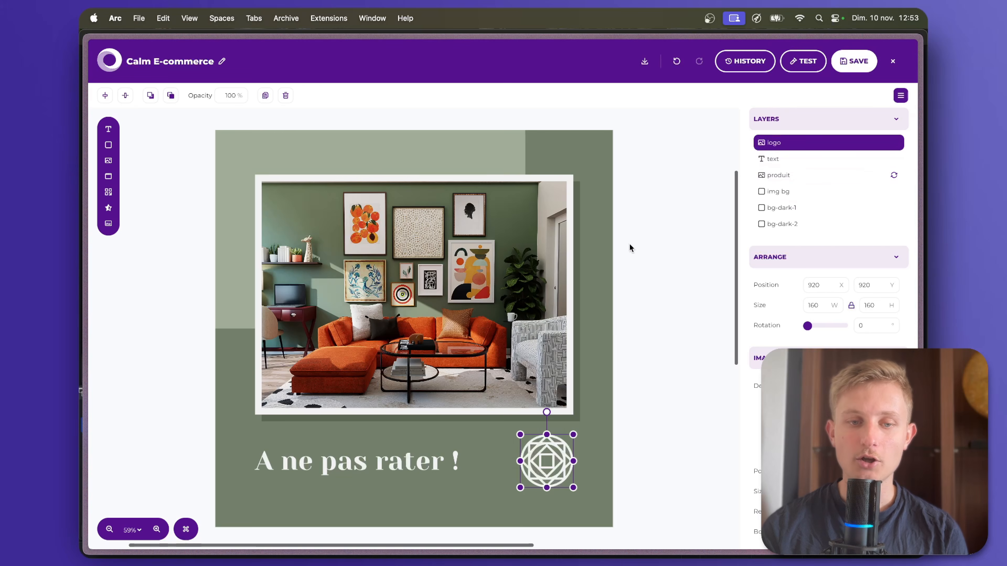
click(689, 244)
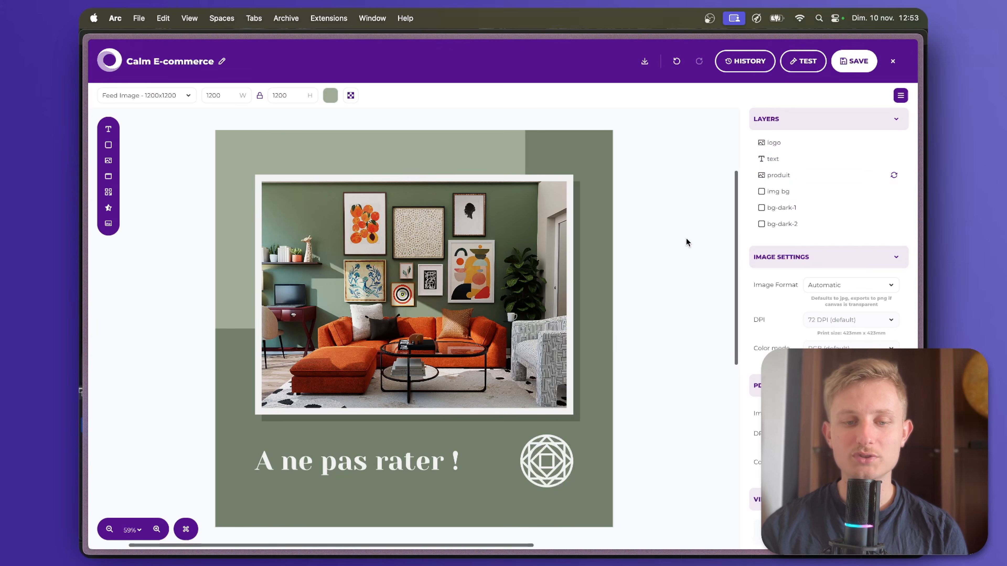
Add a text layer above the photo's upper-right corner, widened to about 302 × 90 px.
click(399, 470)
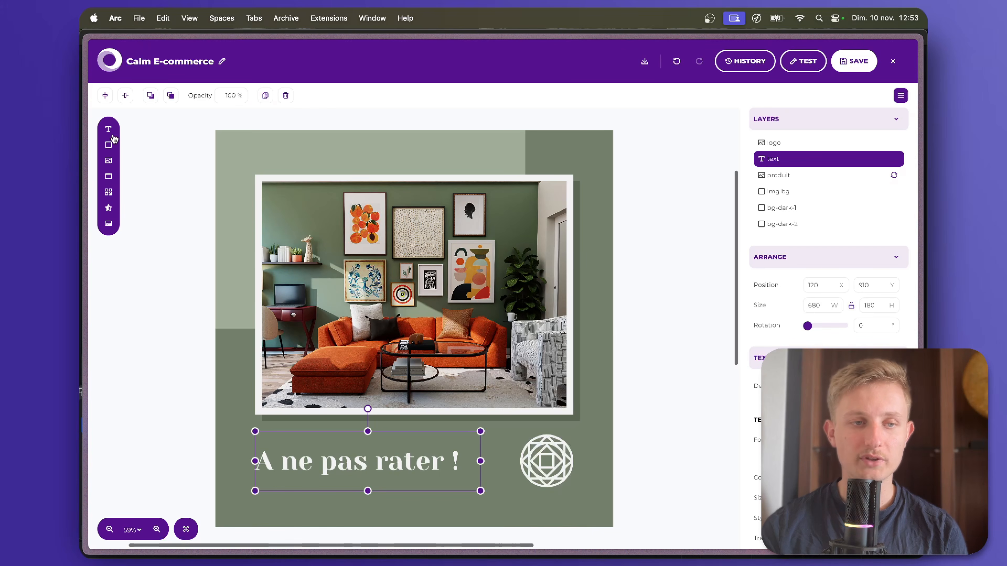
click(109, 130)
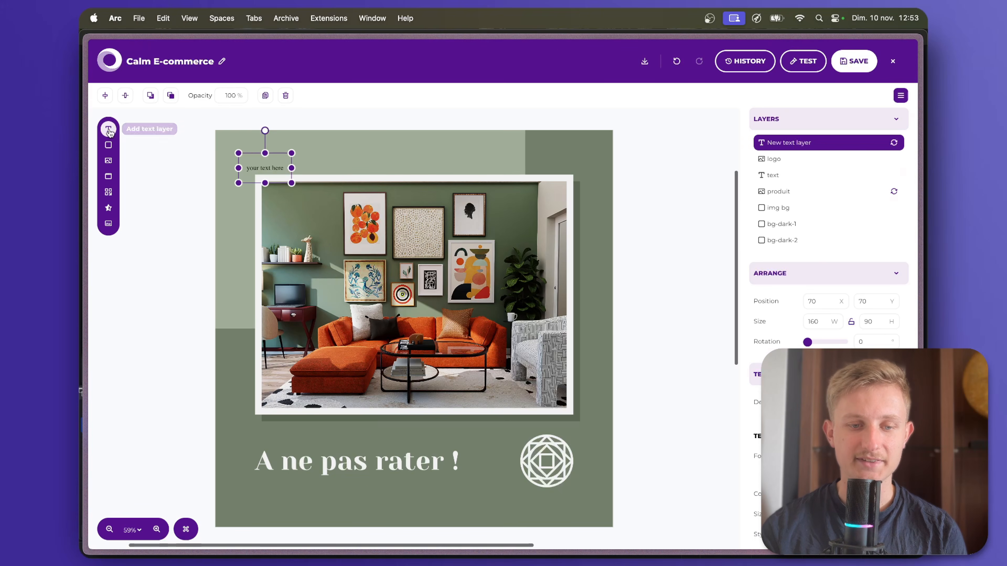
drag(282, 169, 473, 162)
scroll(829, 456, down, 2)
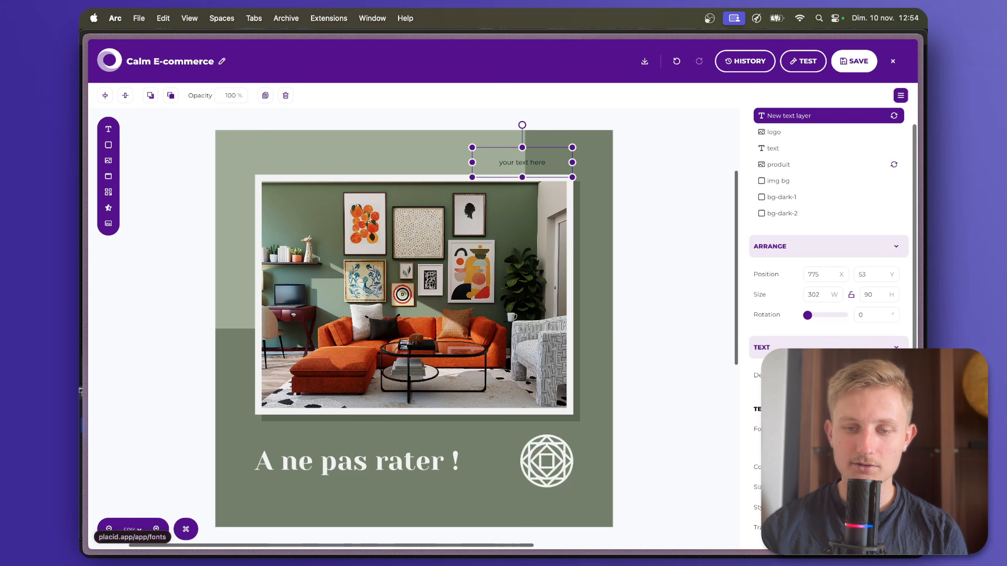
Set the new text layer's color to white and its font to Amazon font.
click(812, 467)
drag(710, 417, 642, 396)
click(844, 429)
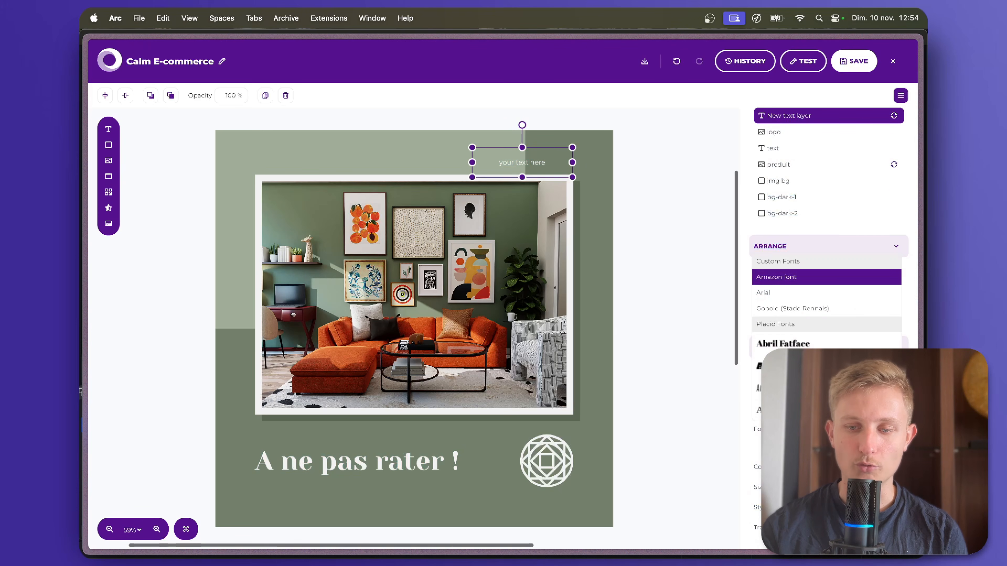
click(708, 423)
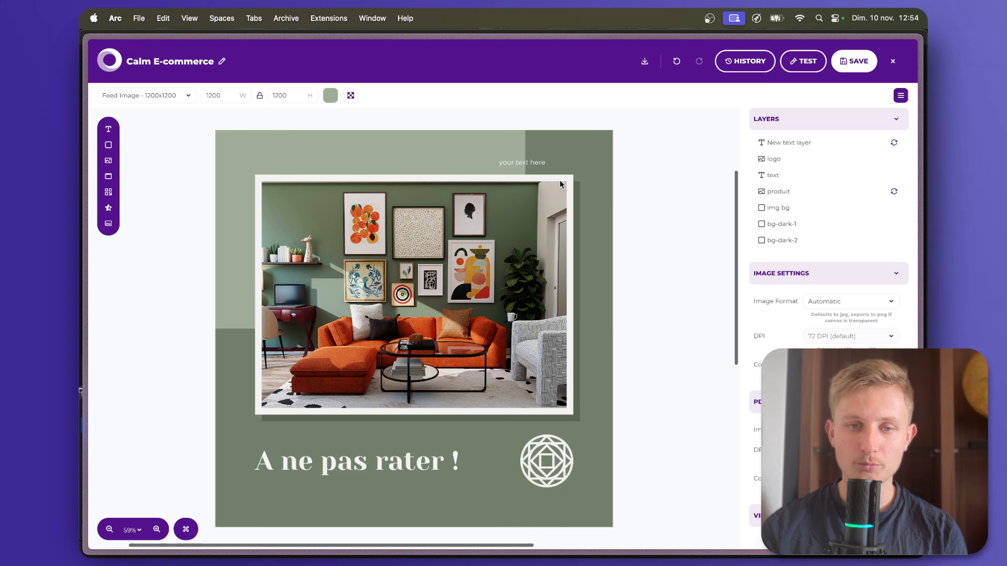
Replace the placeholder in the text layer above the photo with the price 25,90.
click(545, 167)
triple_click(828, 403)
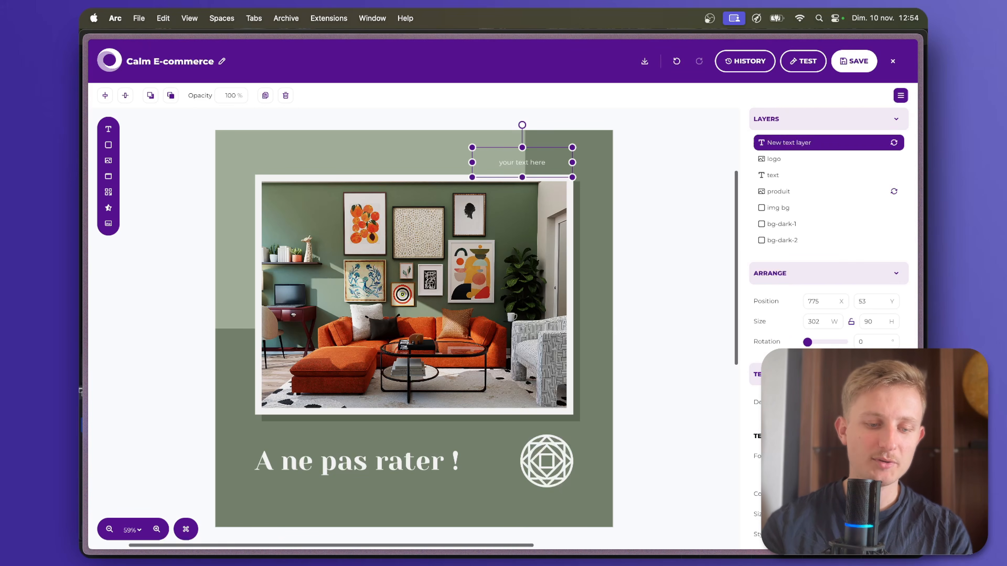
text(25,90)
key(super+a)
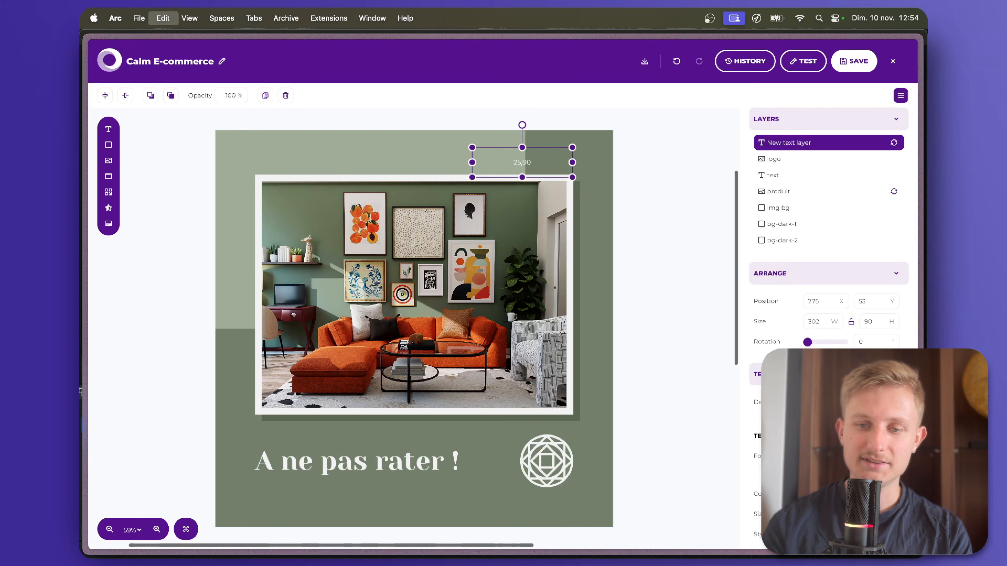
Match the price text to the slogan's Yeseva One Regular font, enlarge it to nearly fill its box's height, and right-align it.
click(848, 456)
click(340, 471)
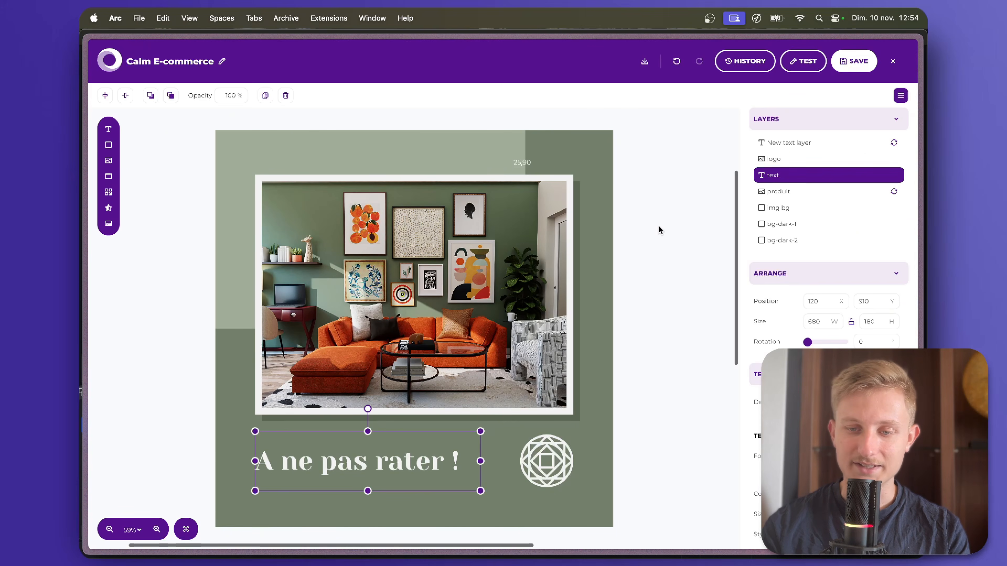
click(527, 165)
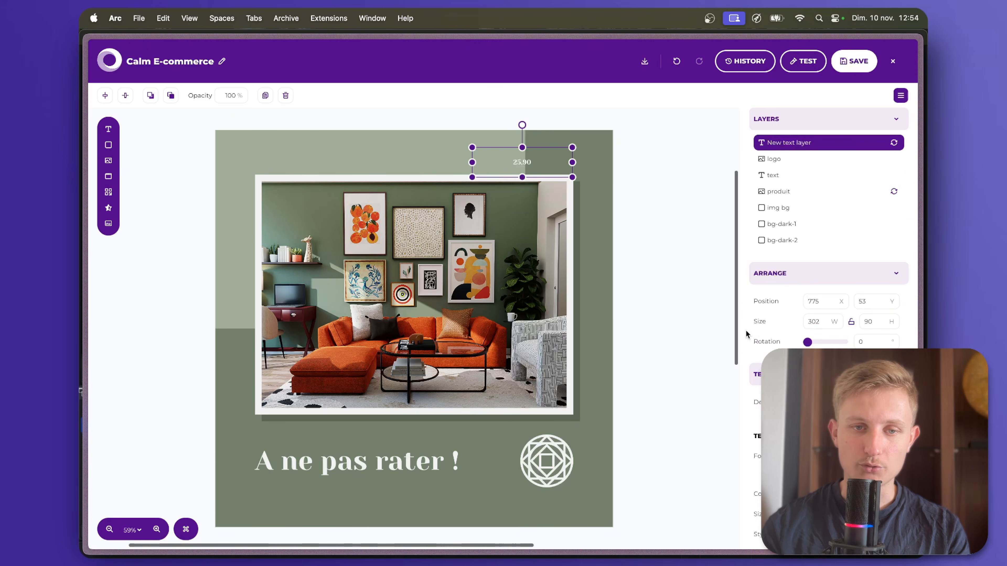
scroll(882, 321, down, 5)
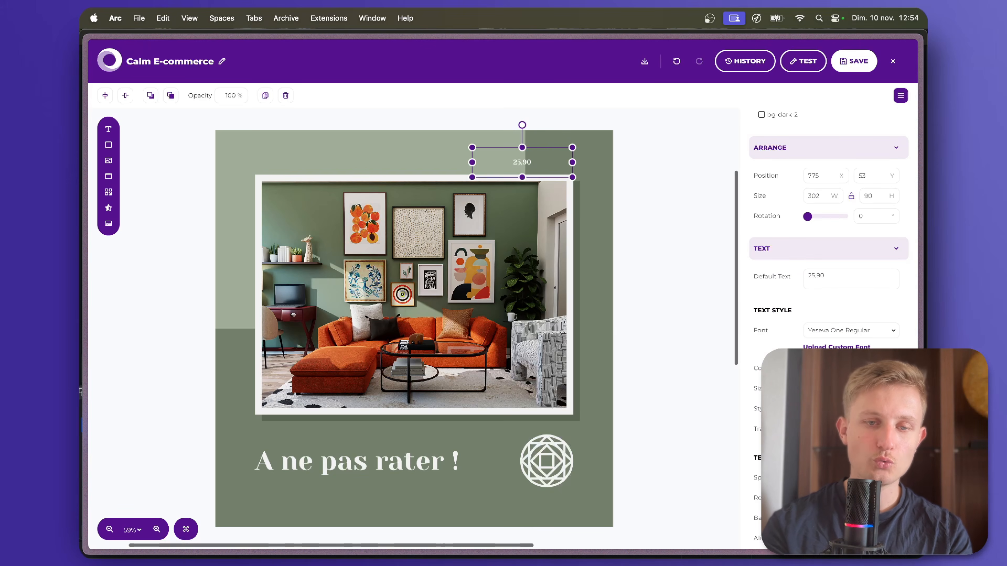
key(Return)
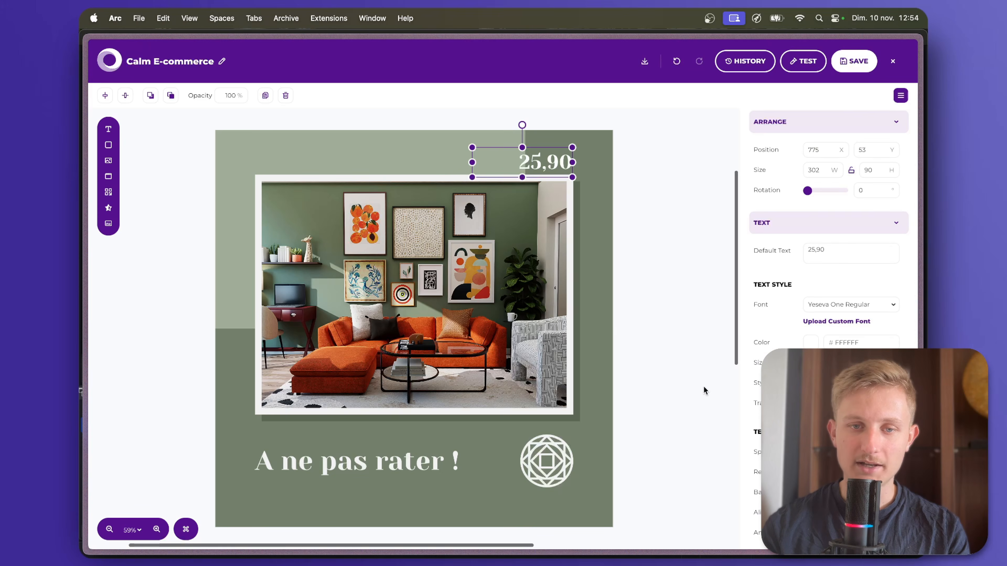
Append a euro sign to the price text so it reads "25,90 €".
click(686, 369)
click(559, 161)
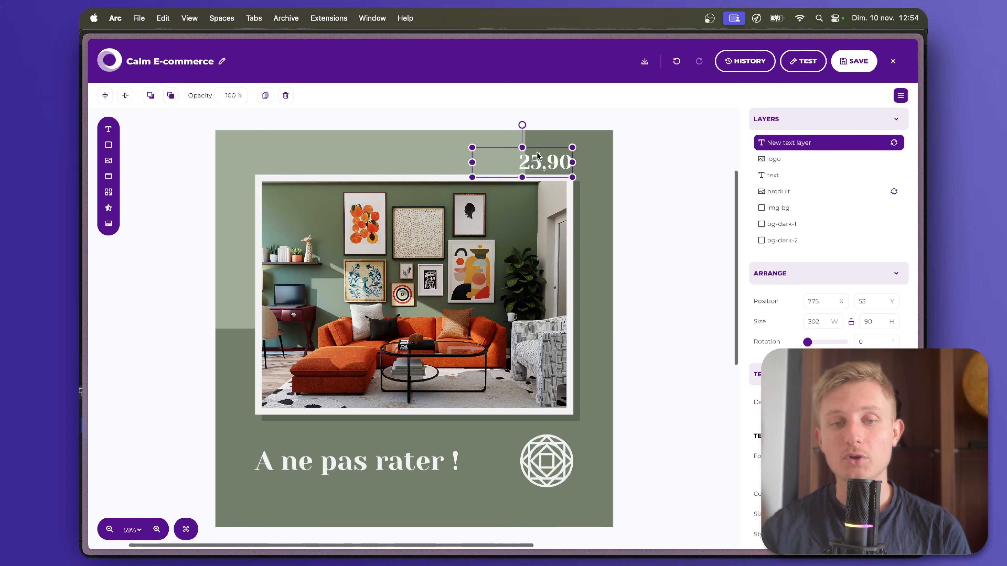
click(638, 152)
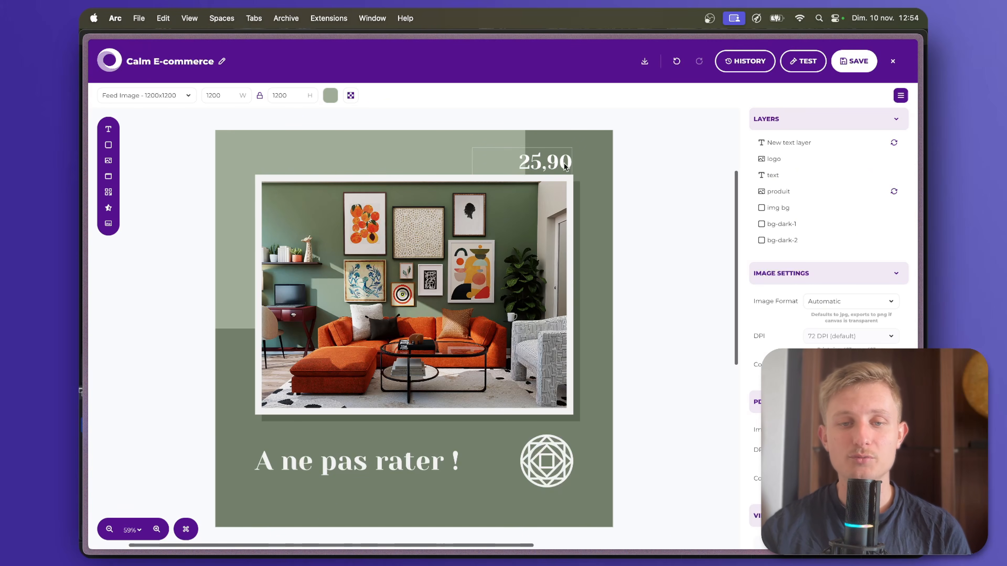
click(566, 165)
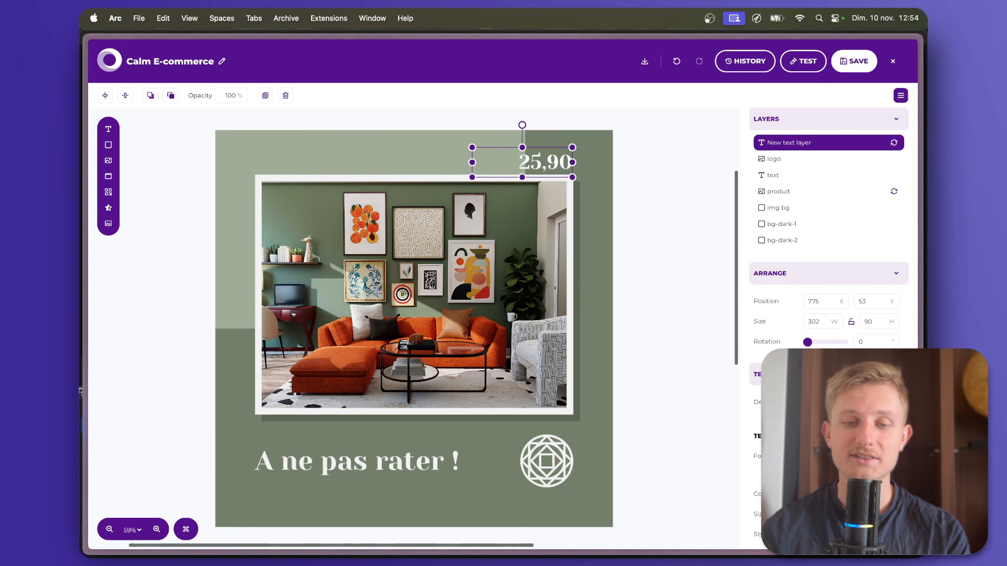
text(€)
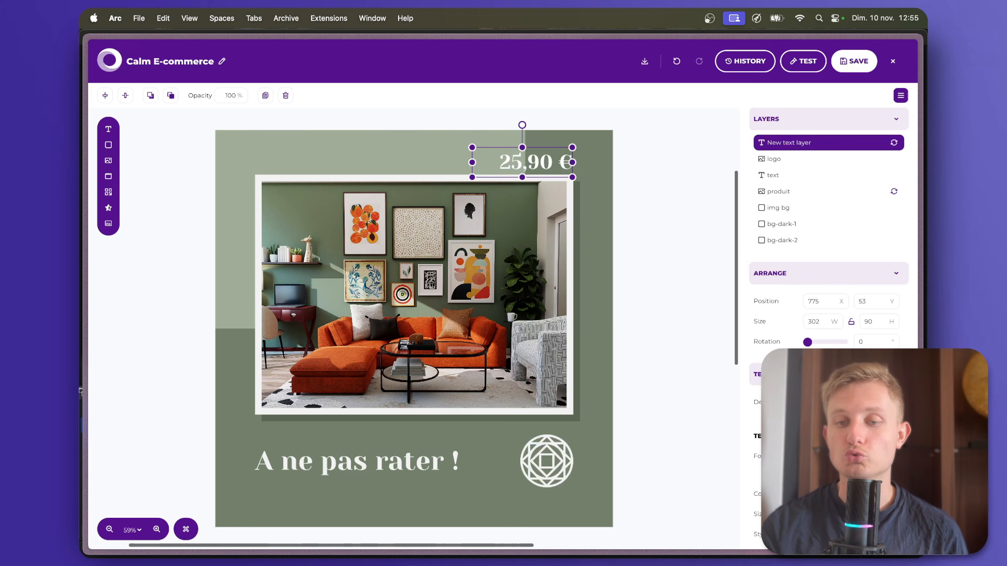
click(633, 372)
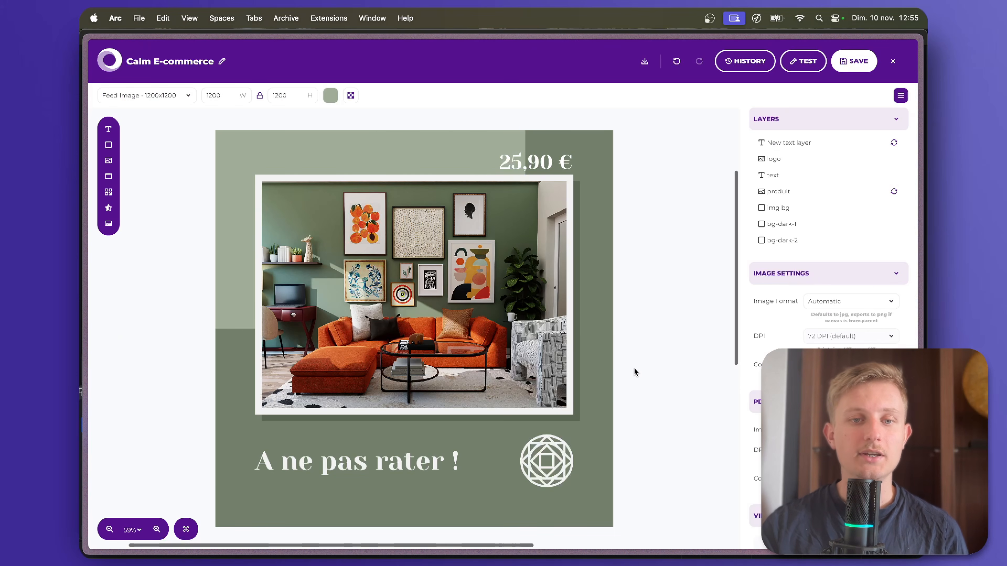
Rename the price text layer as "prix", and save and close the Calm E-commerce template.
click(528, 172)
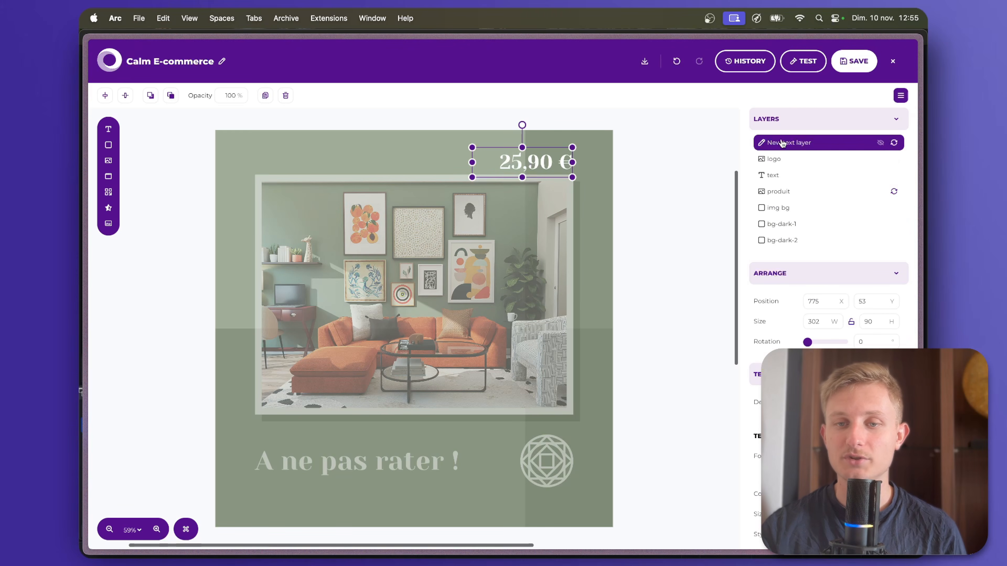
click(762, 144)
text(prix)
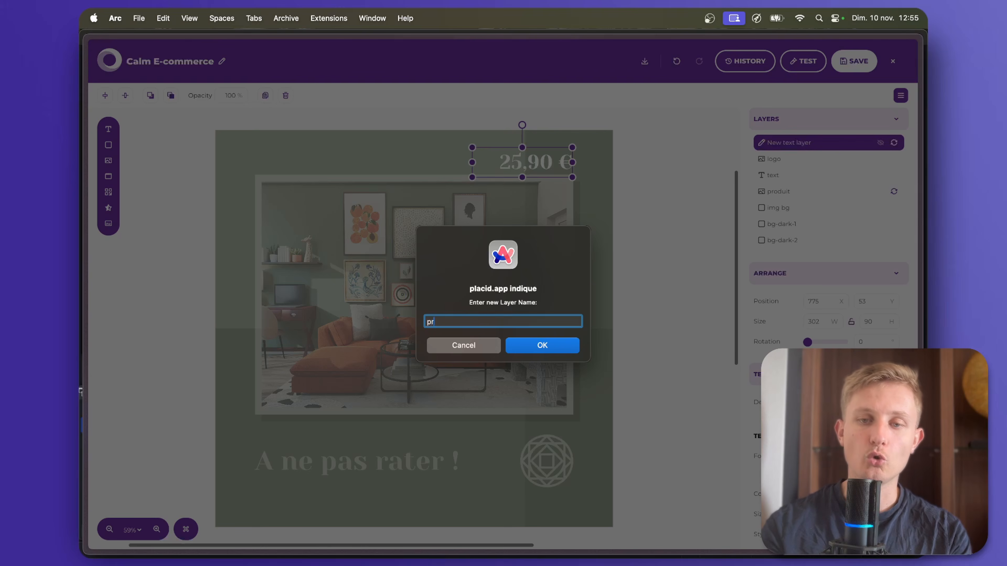
click(562, 338)
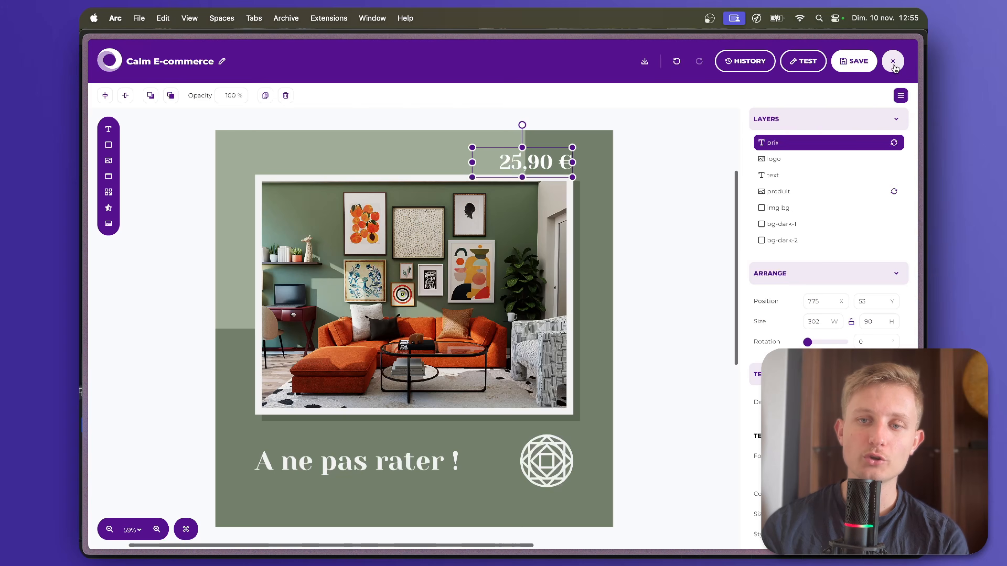
click(893, 62)
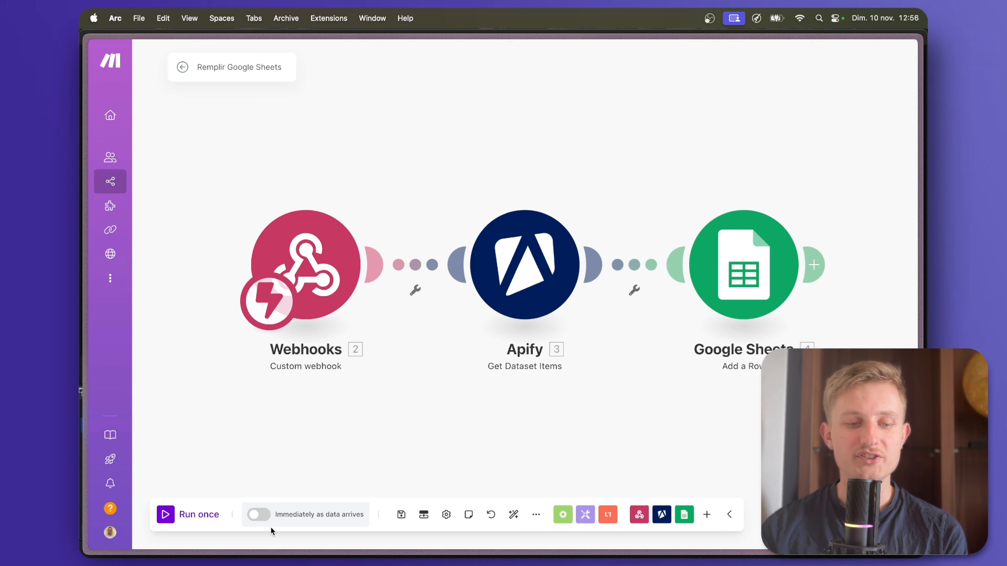
In Make, activate the Remplir Google Sheets scenario with its schedule set to Immediately, and save it.
click(259, 515)
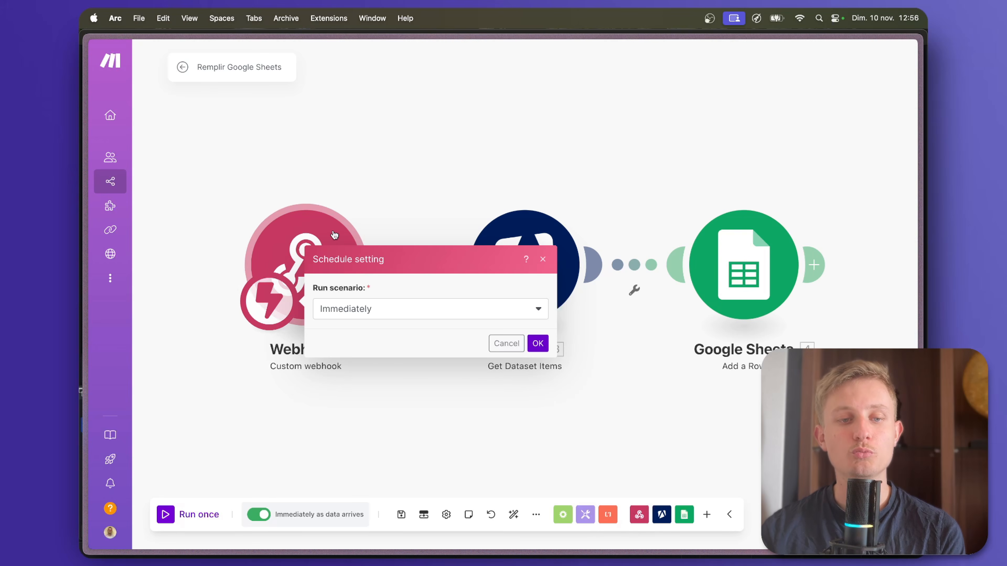
click(525, 351)
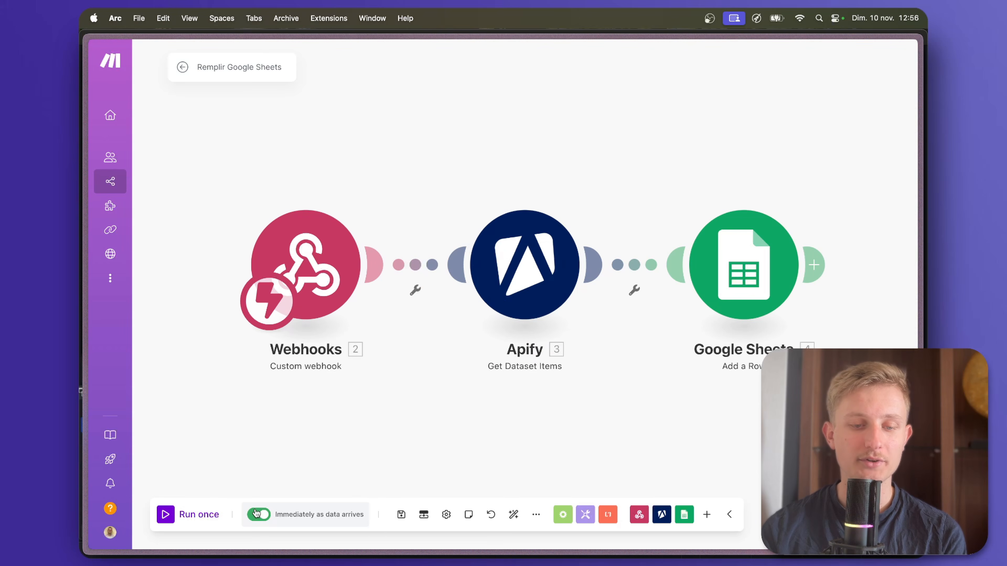
click(401, 515)
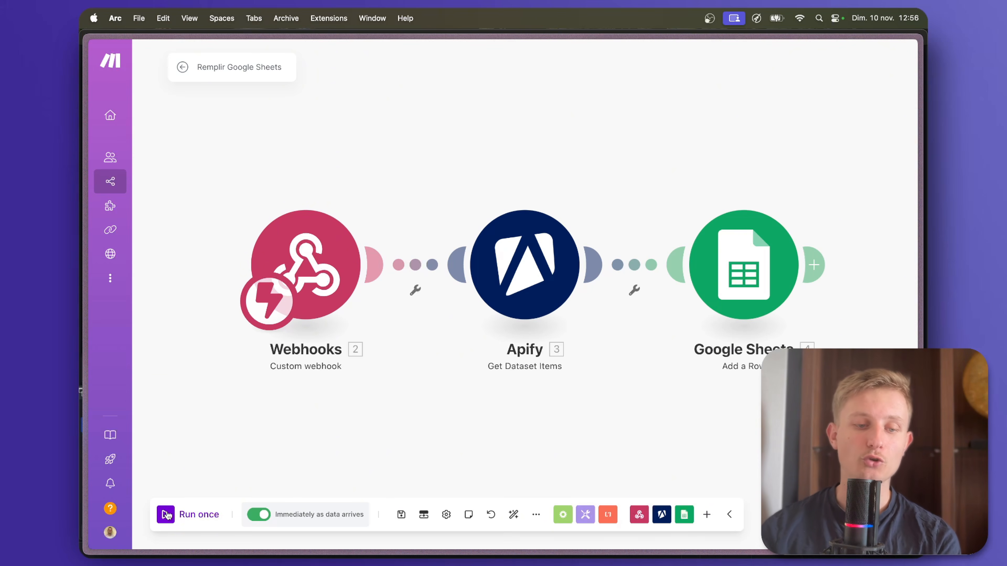
Create a new scenario in a separate browser tab and name it "Création et publication visuels Pinterest".
right_click(123, 181)
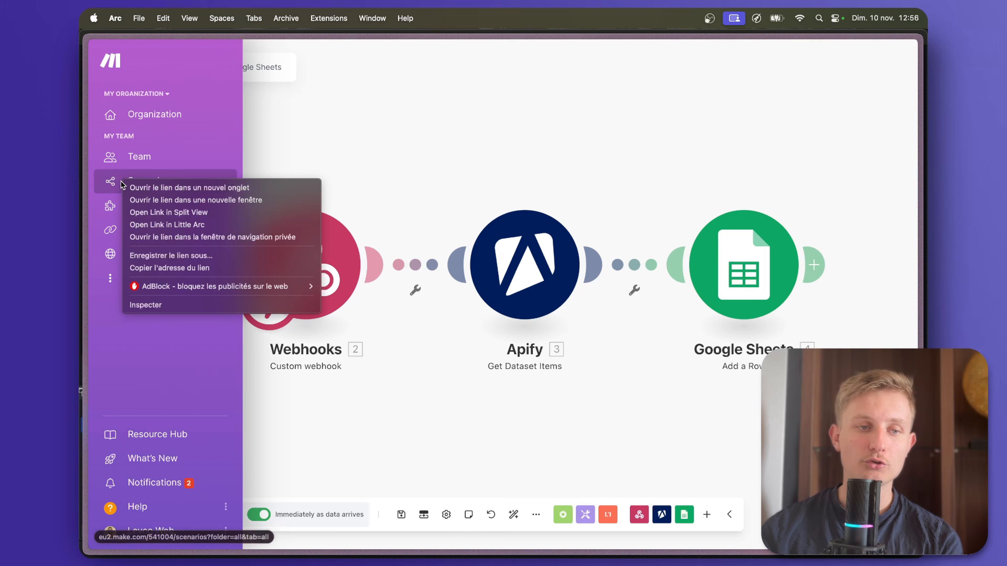
click(155, 188)
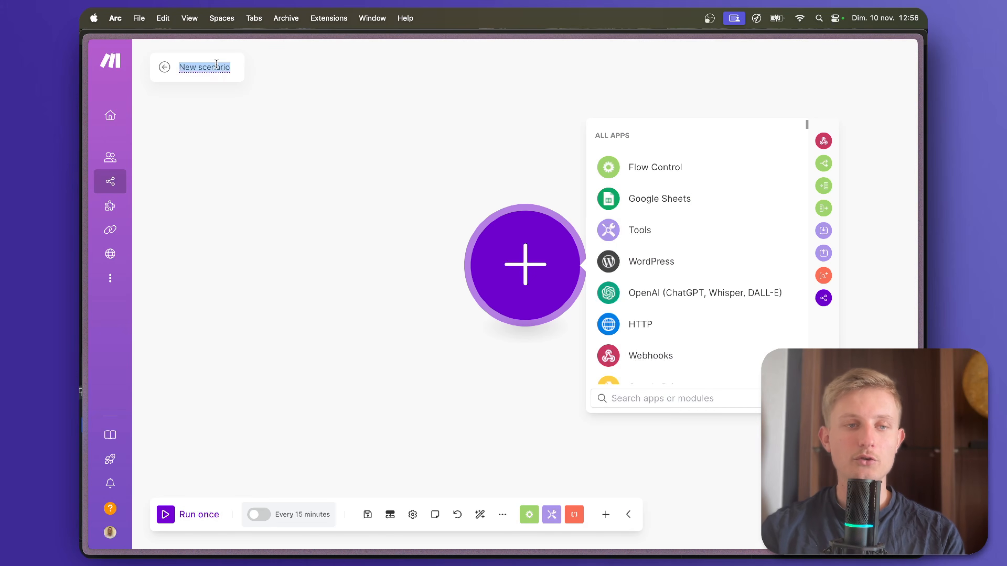
text(Création et p)
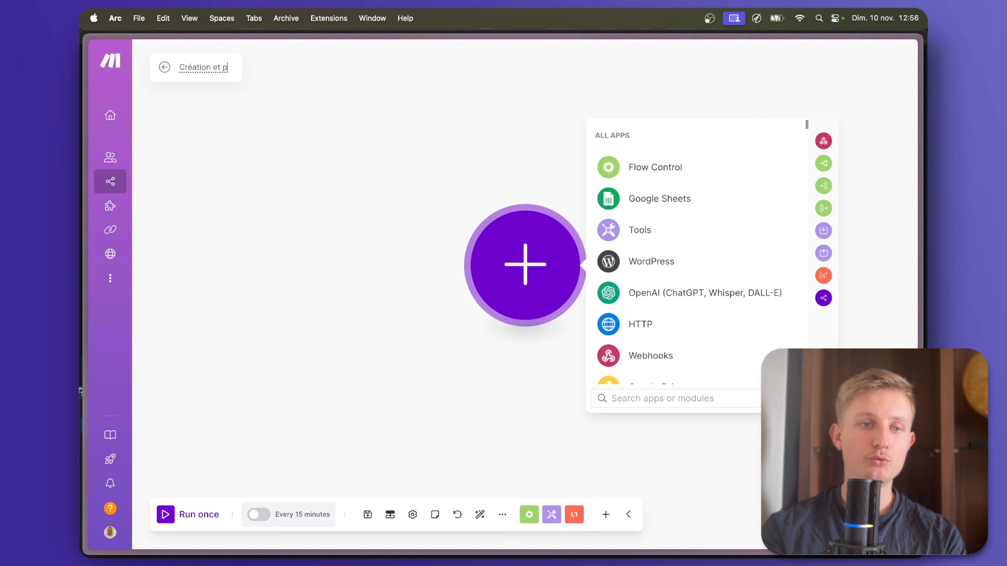
text(ublication visuels Pinterest)
key(Return)
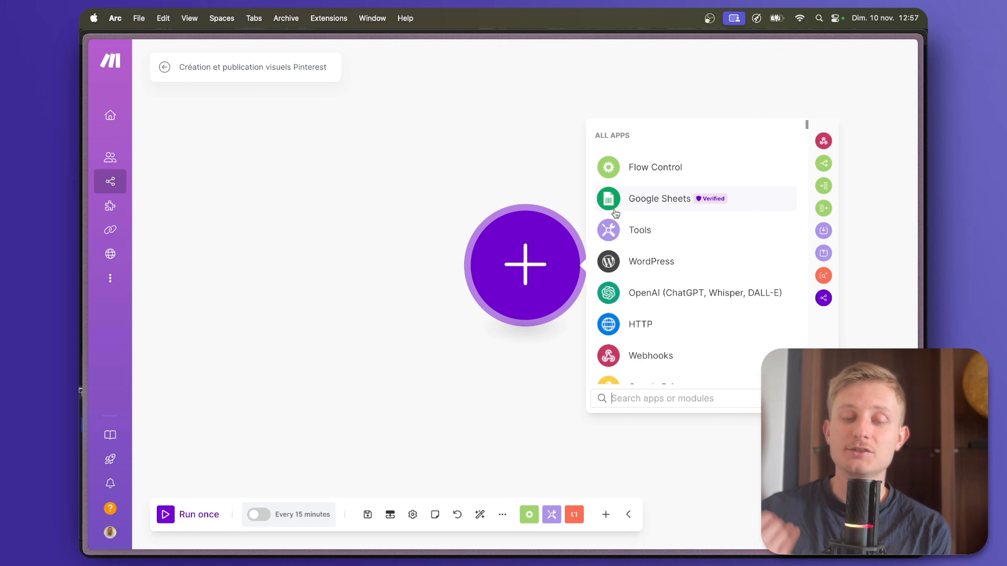
Add a Google Sheets Search Rows module as the first module and switch it to the other saved Google connection.
click(616, 213)
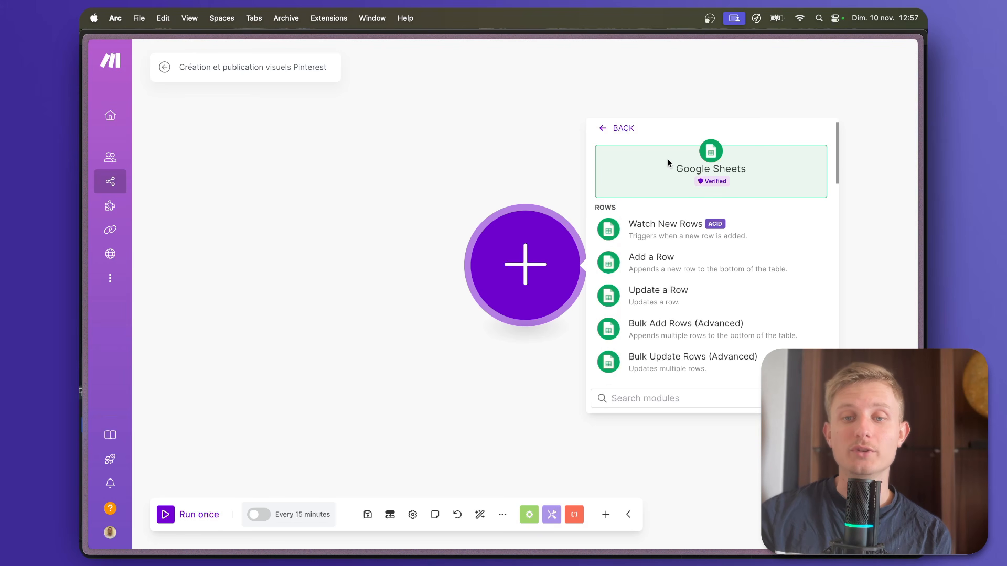
scroll(726, 266, down, 3)
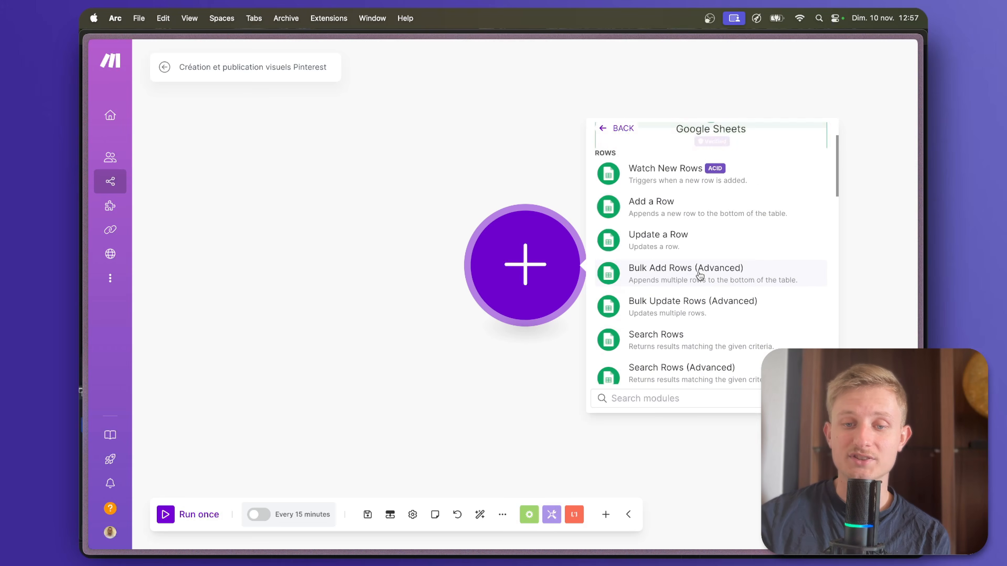
click(671, 321)
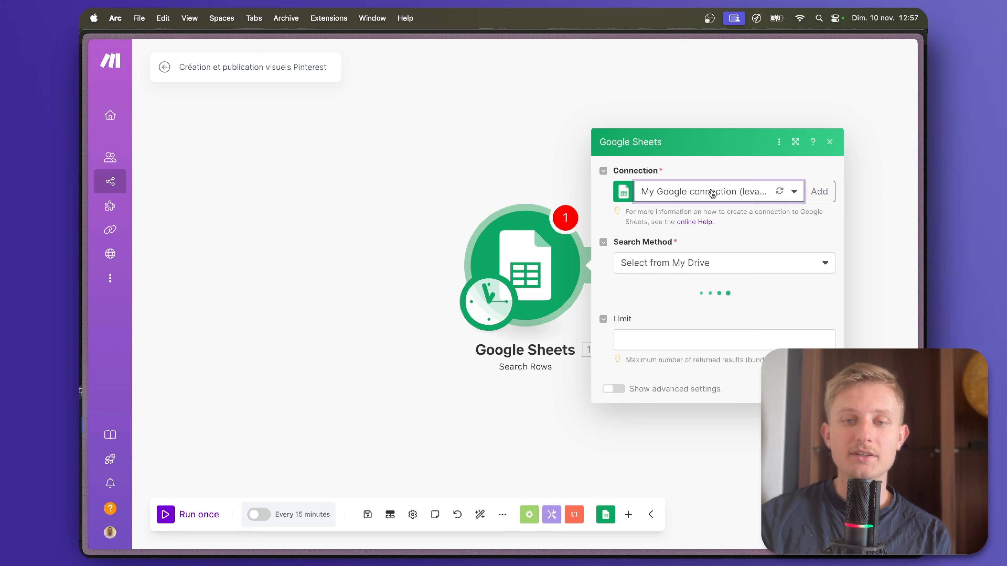
click(712, 193)
click(701, 226)
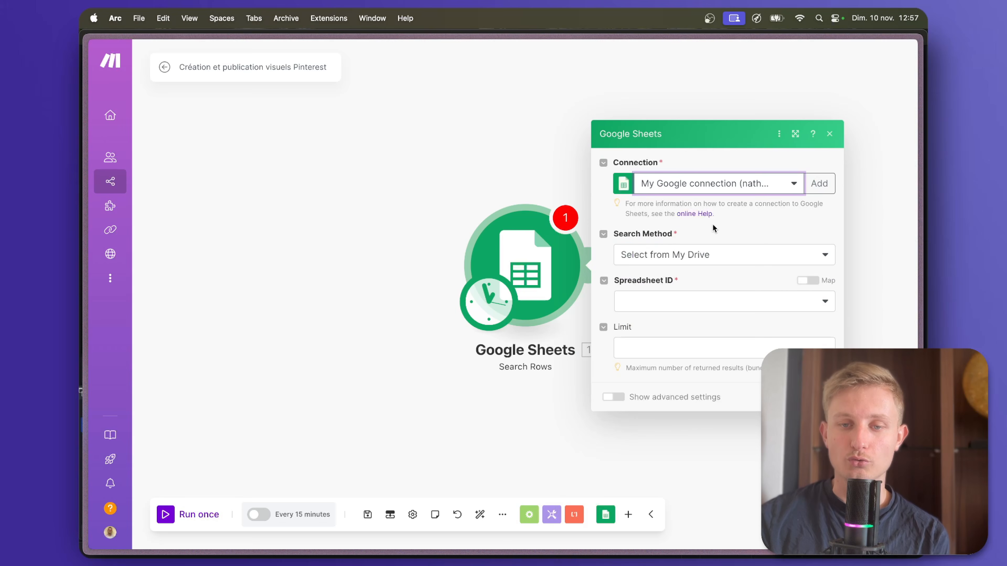
click(690, 300)
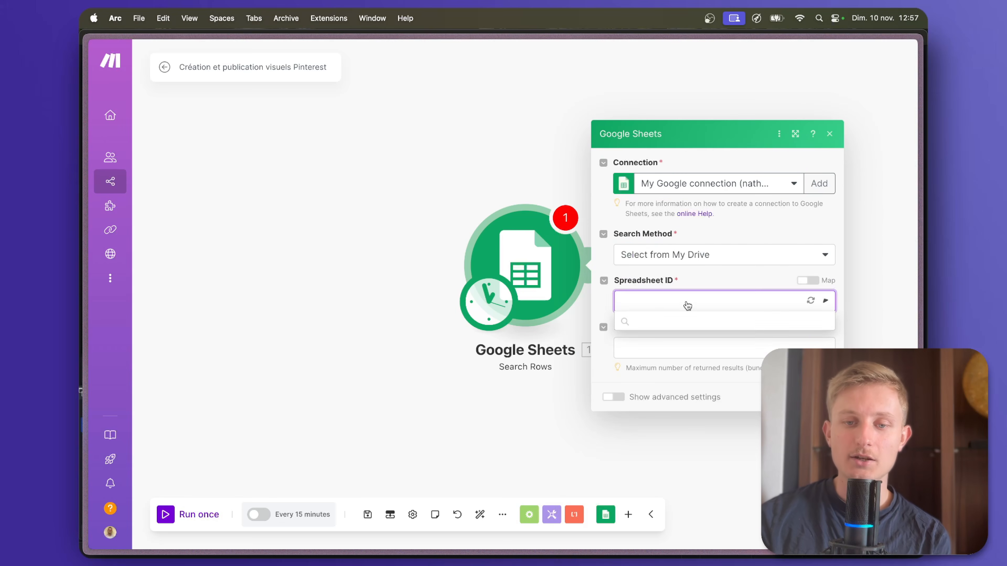
click(663, 312)
In the Produits Amazon spreadsheet, add a "Statut" column header in P1, after Image 10.
mouse_move(136, 200)
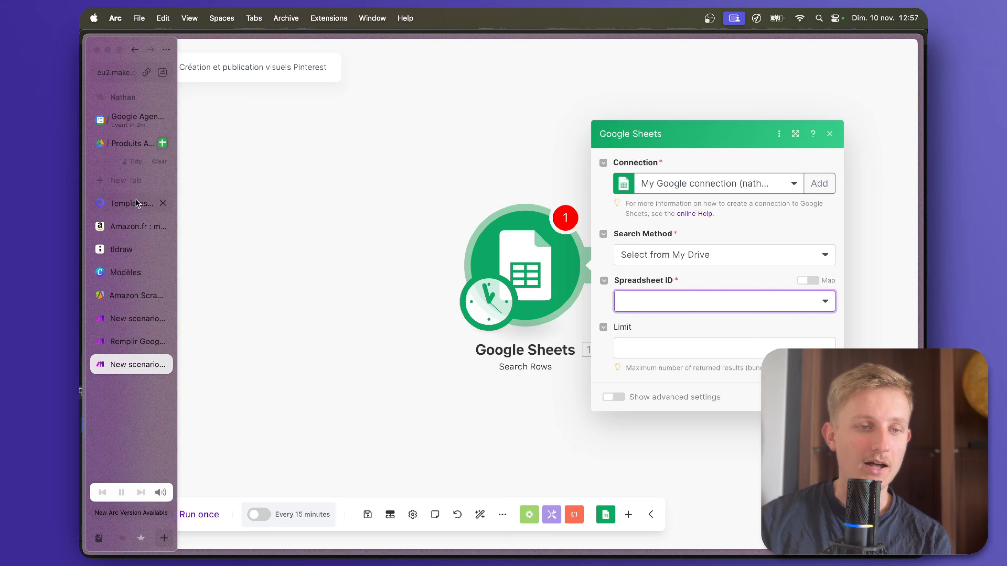
click(127, 143)
scroll(660, 170, right, 5)
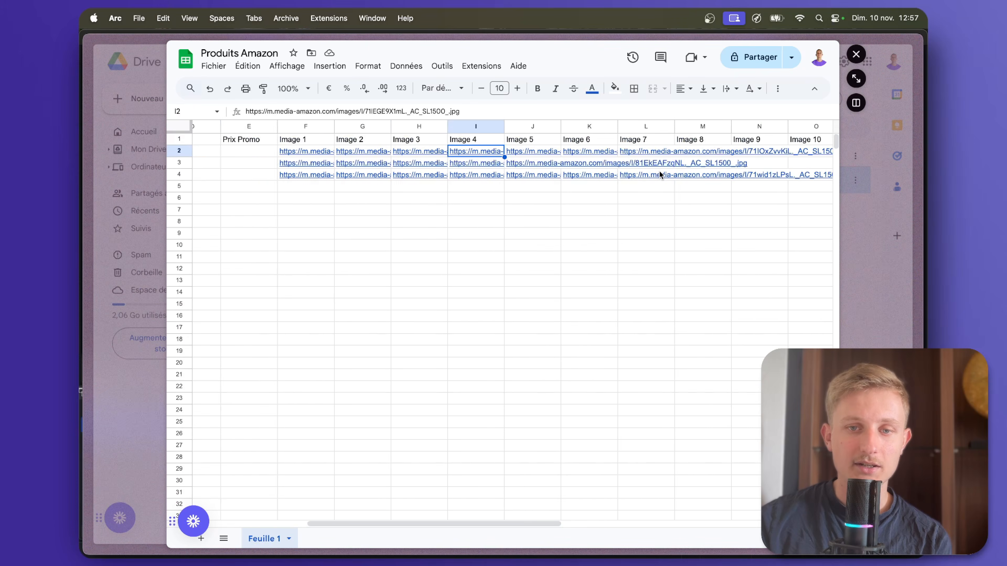
double_click(708, 139)
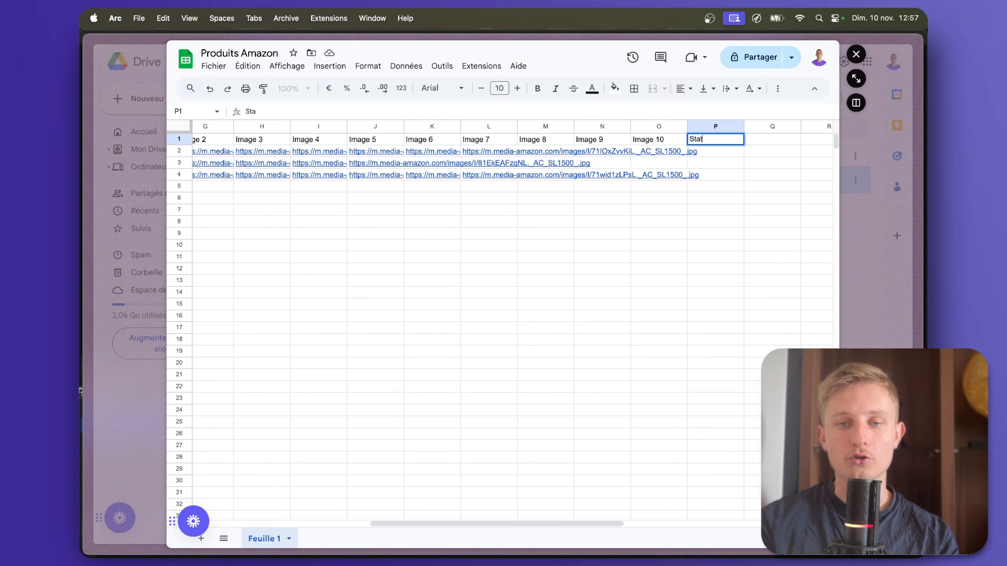
key(Return)
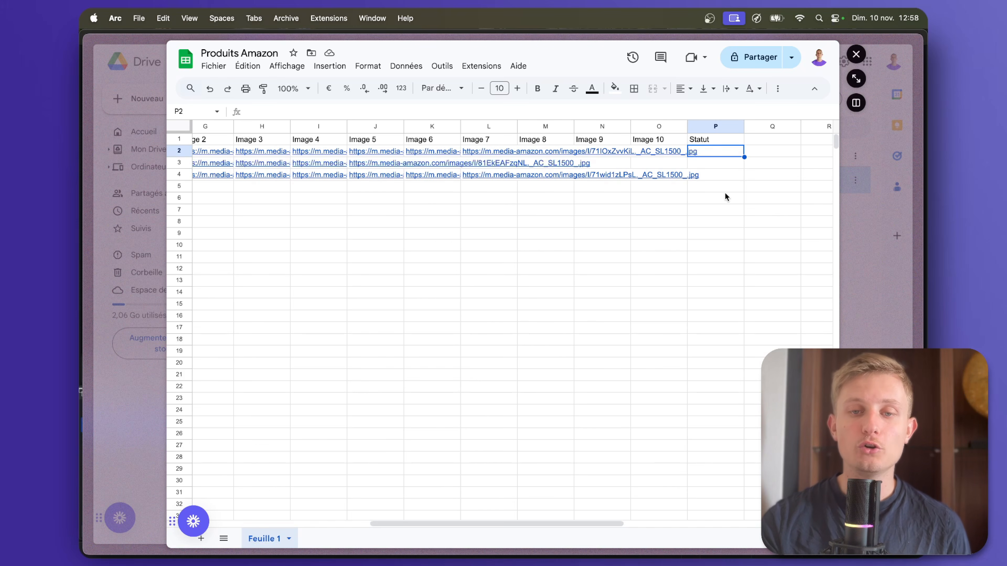
Back in Make, point the Search Rows module to the Produits Amazon spreadsheet, sheet Feuille 1, with column range A-Z.
mouse_move(82, 175)
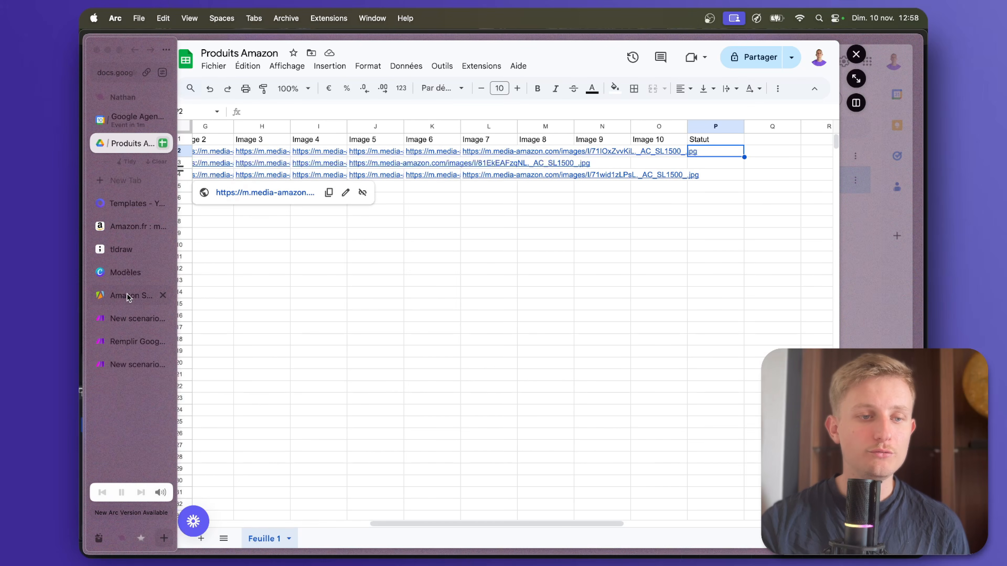
click(135, 361)
click(698, 307)
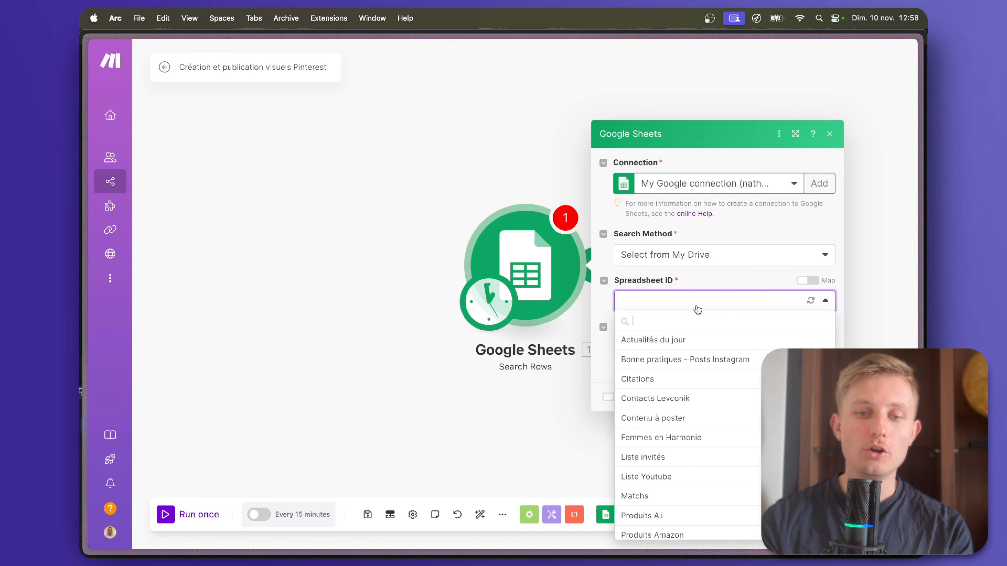
click(663, 328)
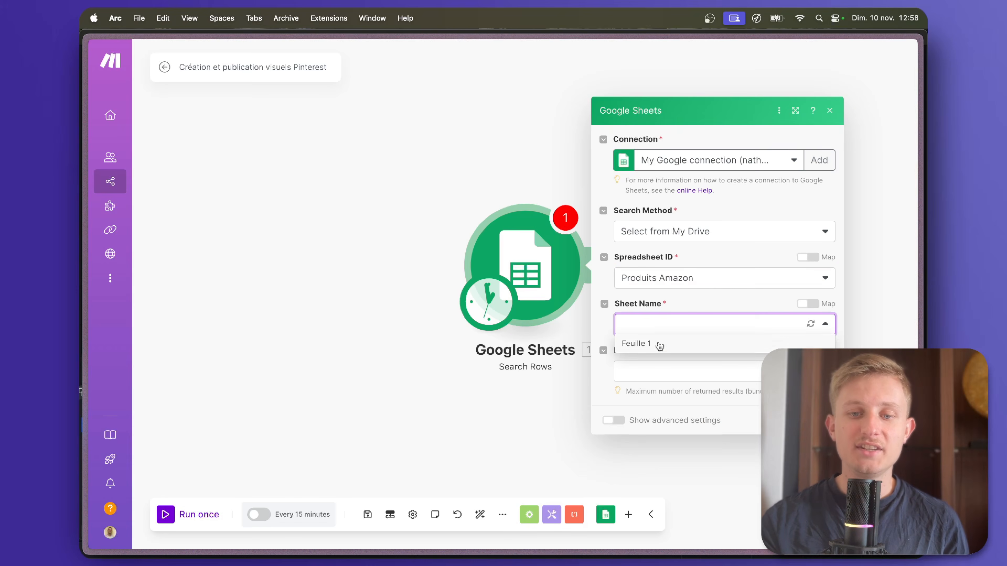
click(659, 344)
click(667, 366)
click(650, 403)
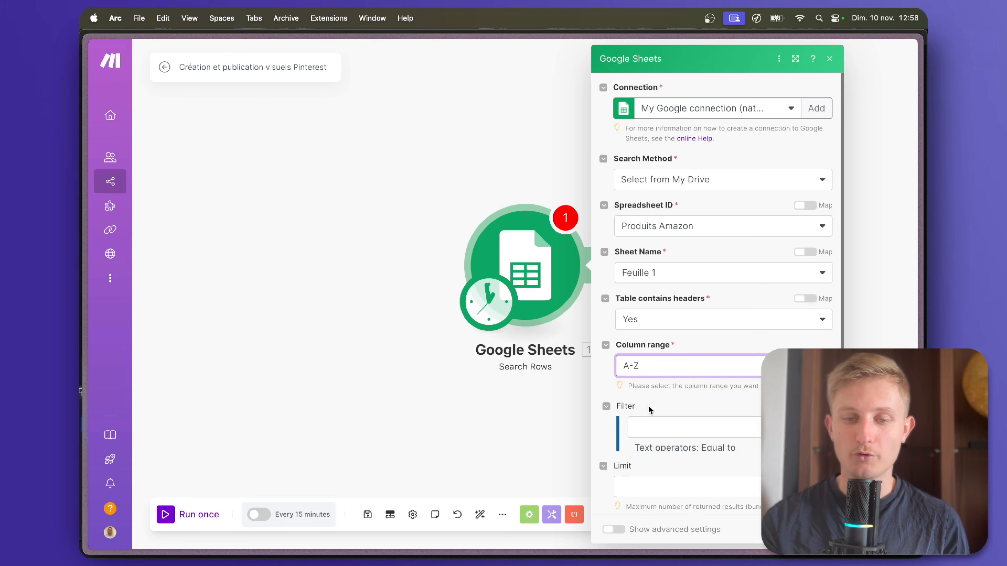
Filter the searched rows to those where the Statut (P) column does not exist.
scroll(697, 374, down, 2)
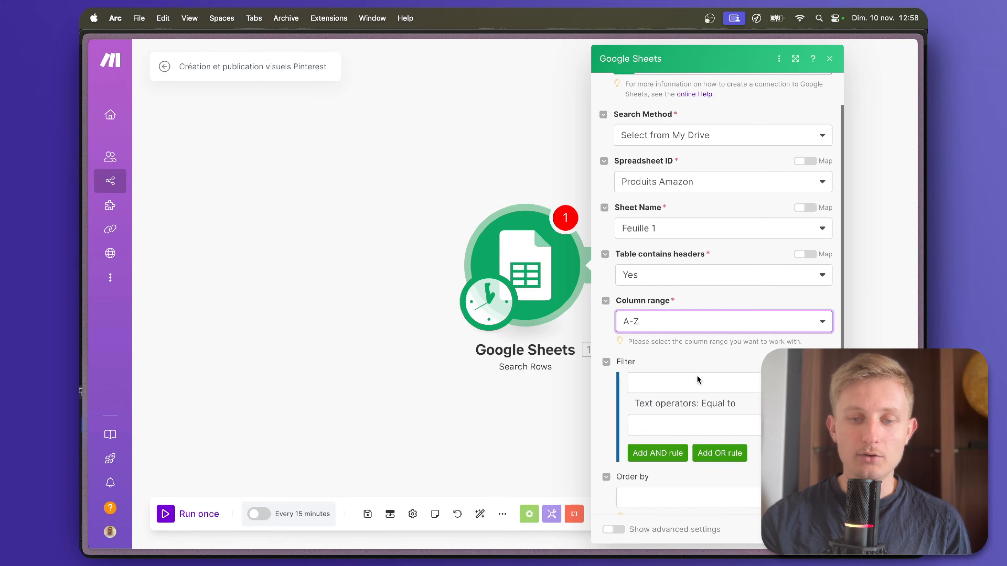
click(694, 382)
scroll(675, 388, down, 8)
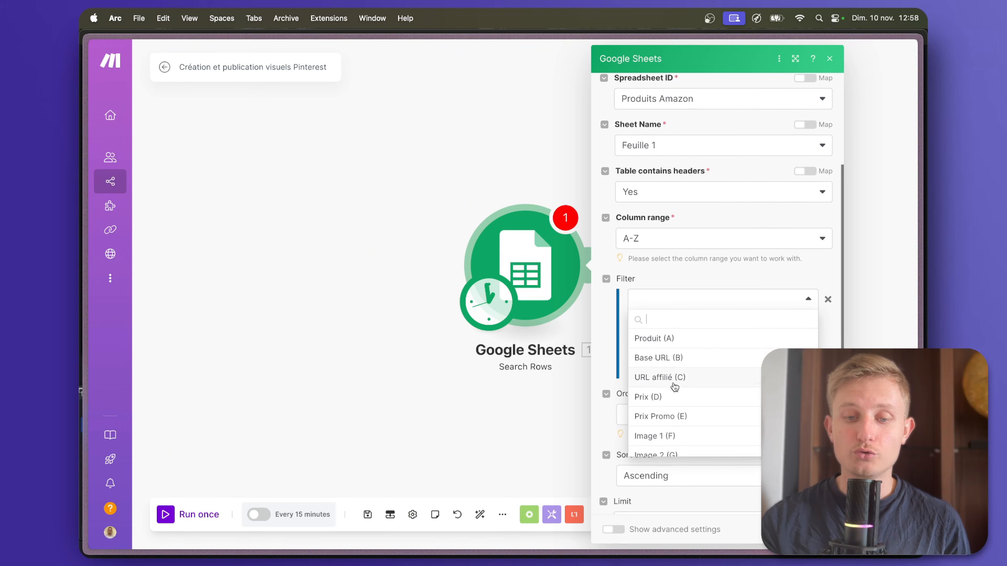
scroll(675, 387, down, 1)
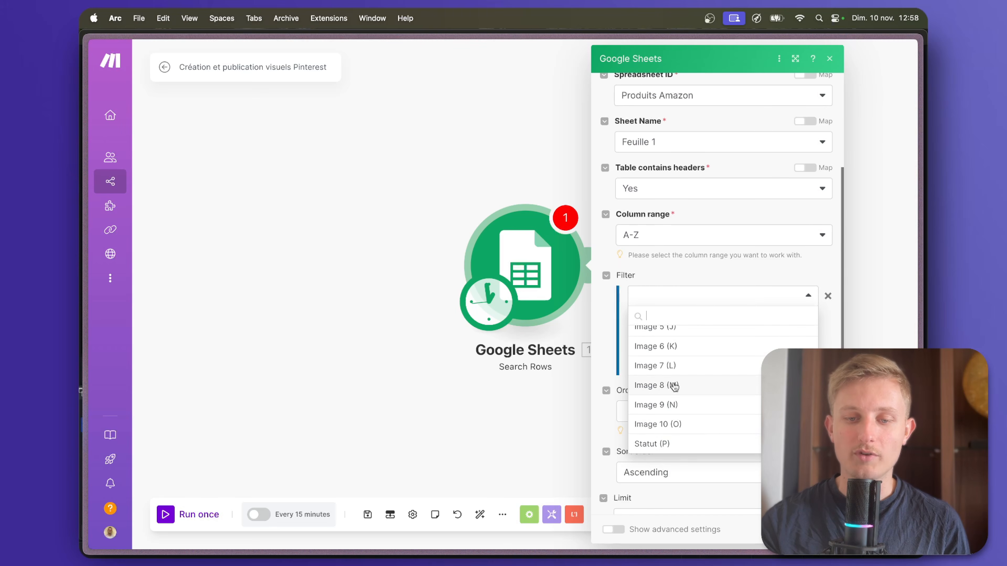
click(674, 450)
click(724, 319)
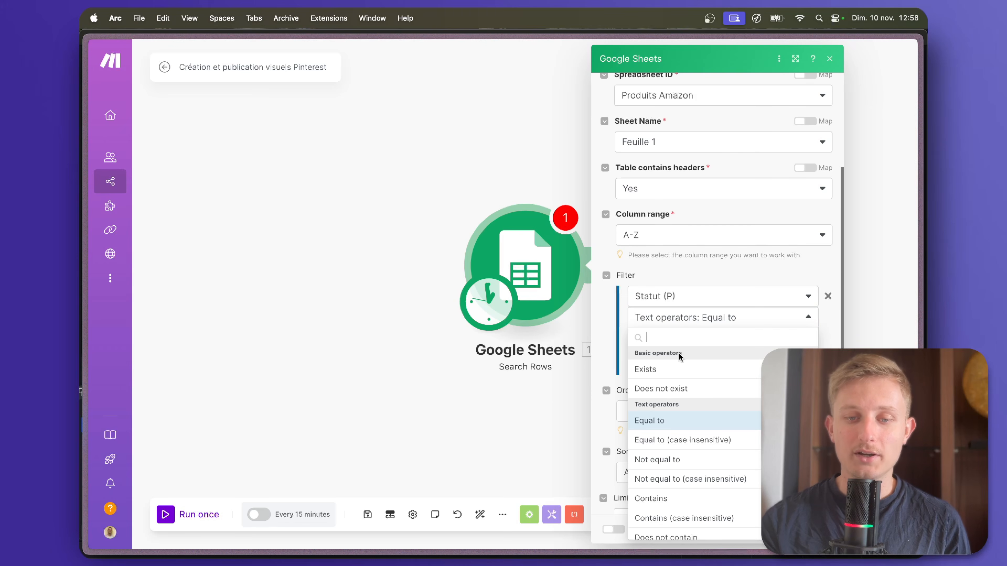
click(661, 389)
Fill in the Search Rows result limit and save the module's settings.
click(676, 479)
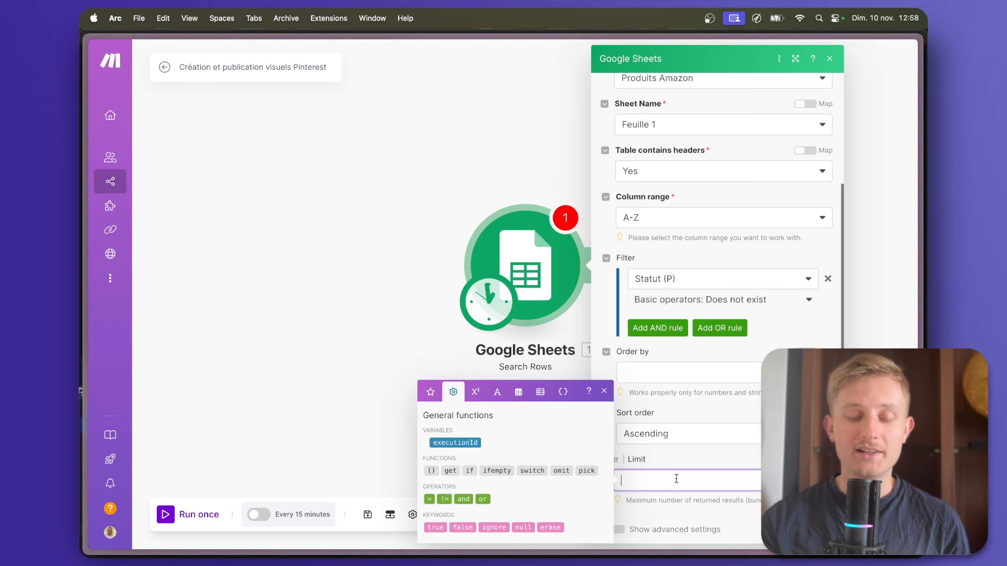
key(Return)
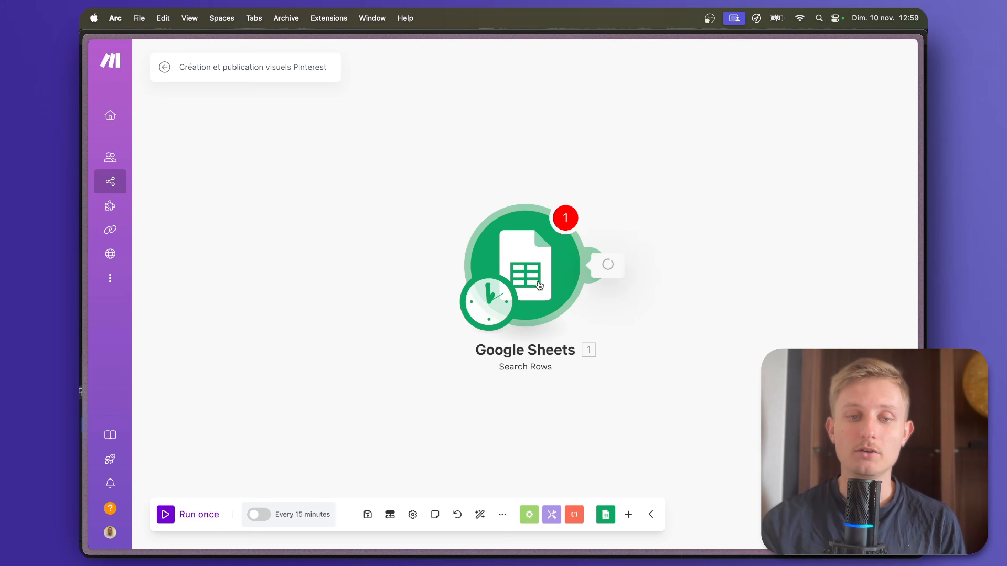
click(571, 250)
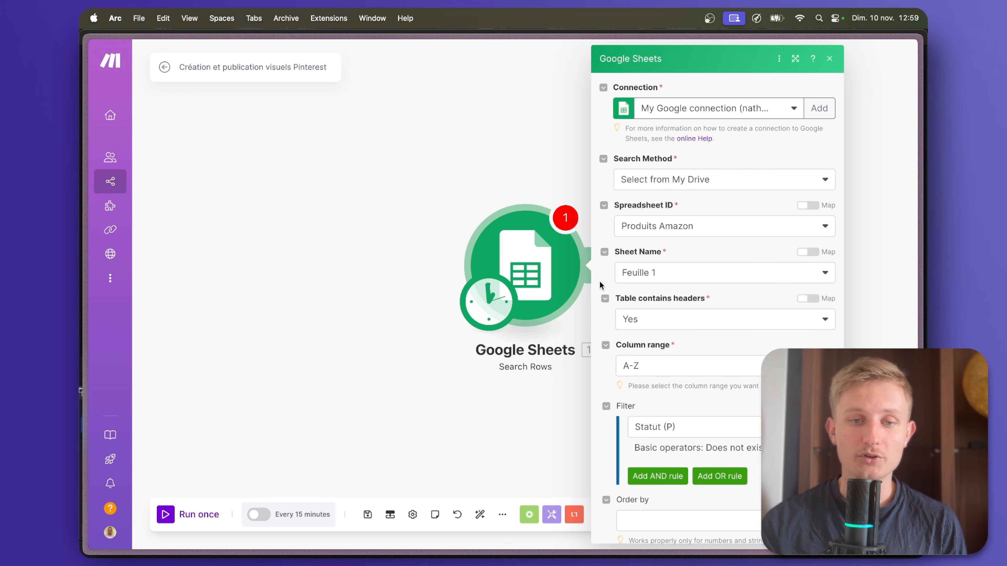
click(822, 530)
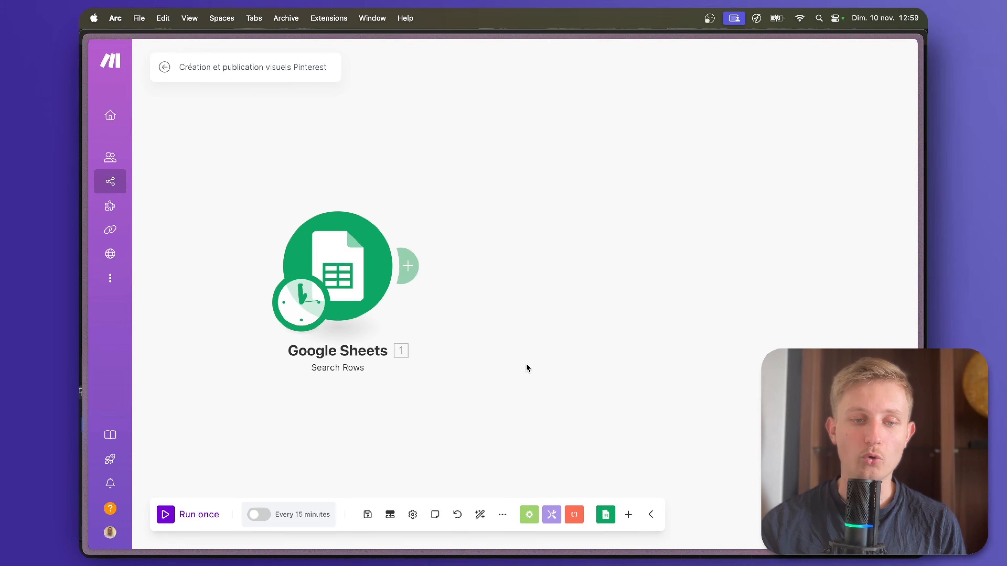
Add a Placid Create Image module after the Google Sheets Search Rows module.
click(328, 274)
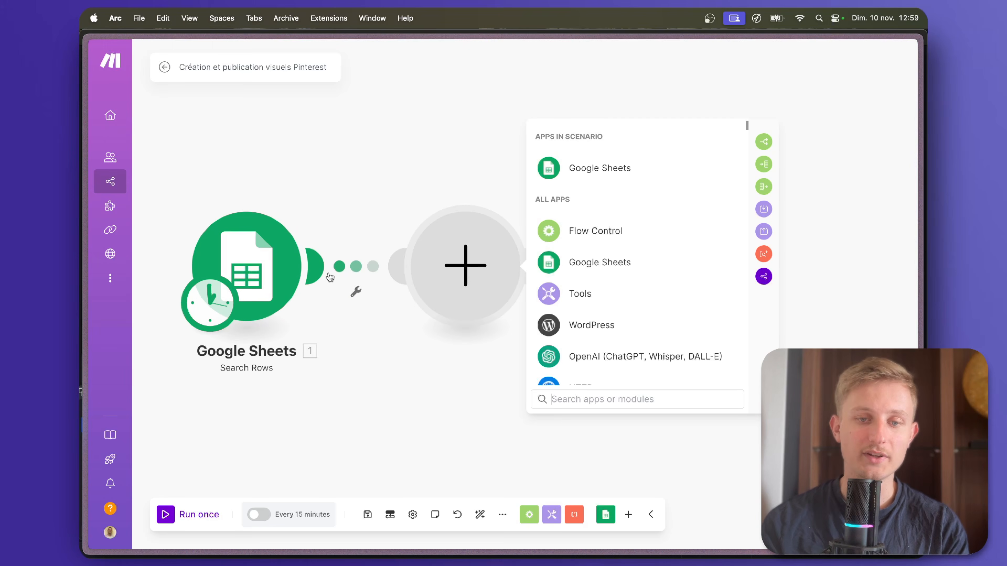
text(placid)
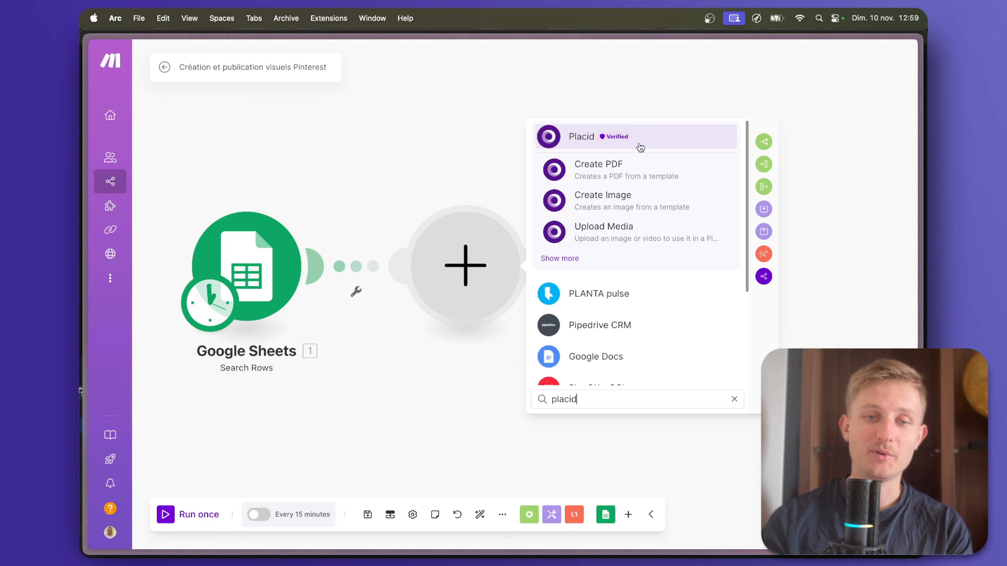
click(648, 143)
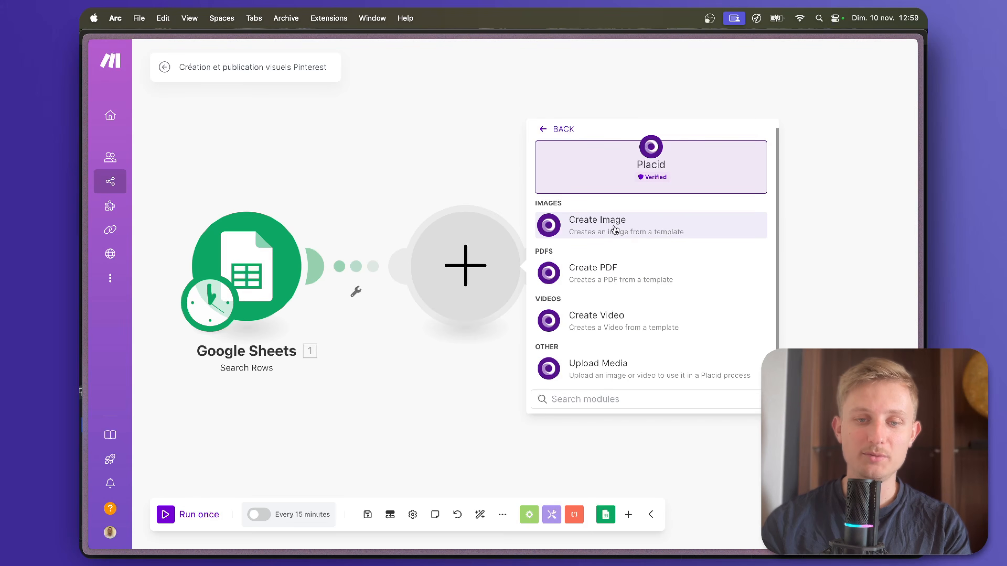
click(615, 229)
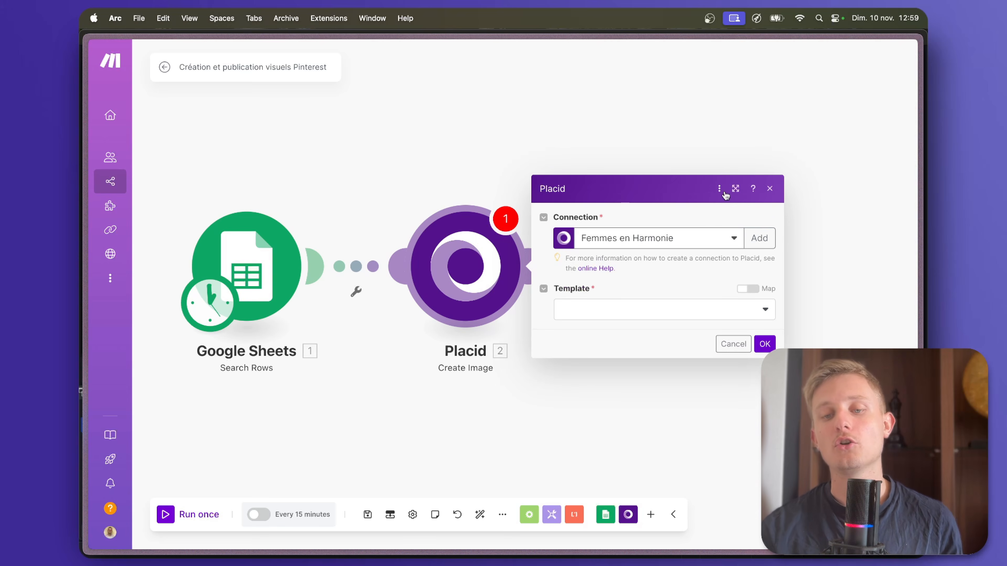
click(759, 238)
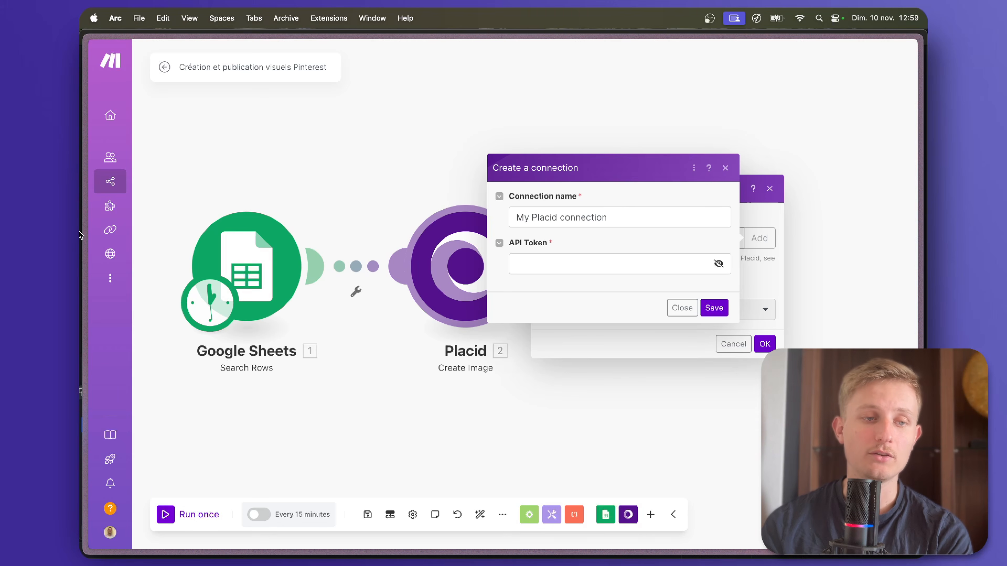
mouse_move(79, 232)
click(130, 204)
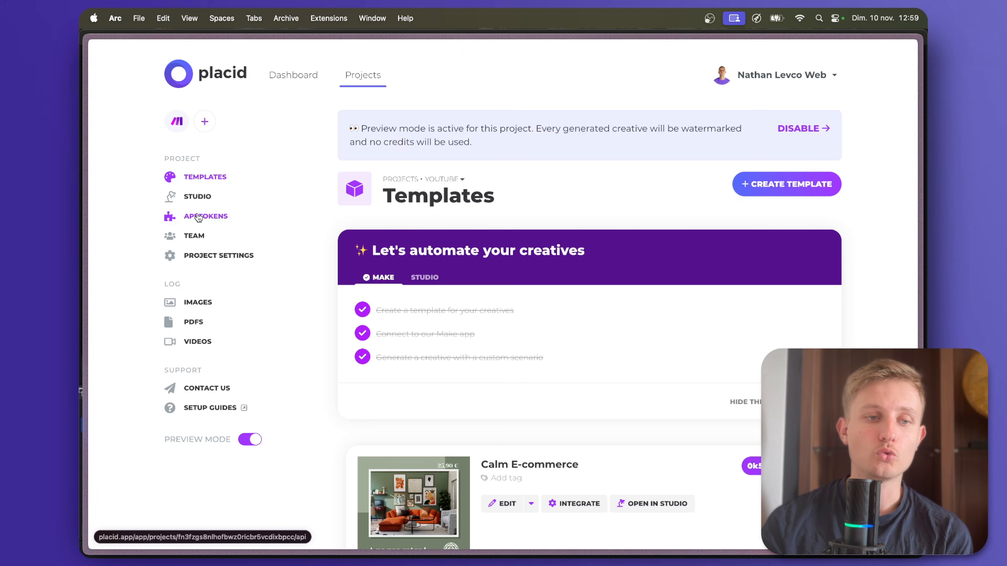
mouse_move(79, 194)
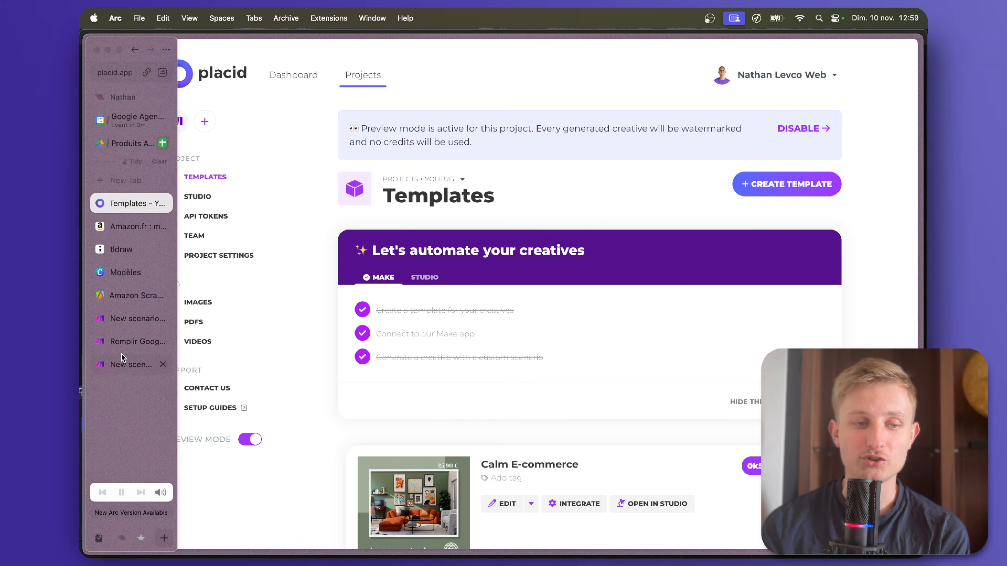
click(123, 357)
click(681, 308)
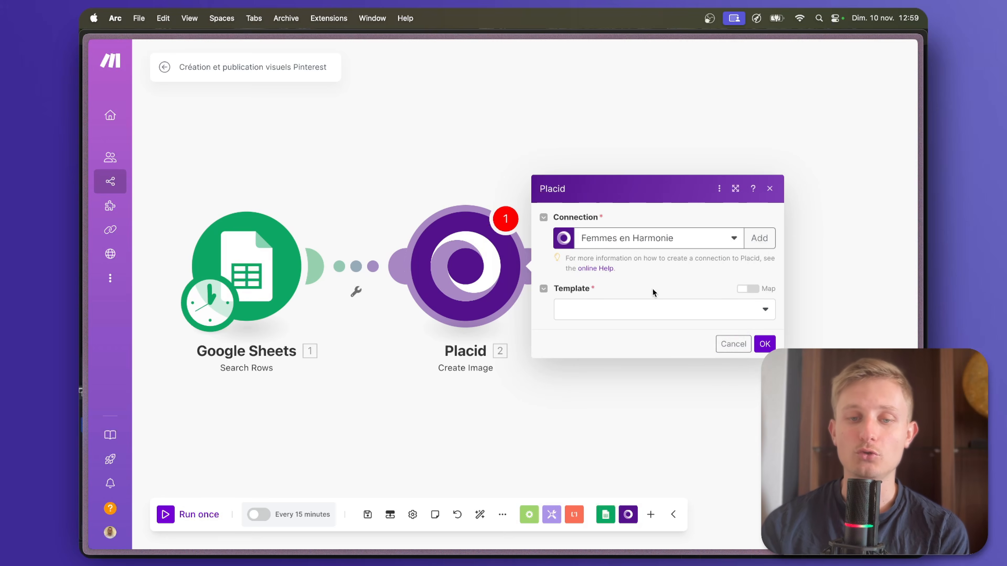
Switch the Placid module to the Placid Youtube connection and choose the Calm E-commerce template.
click(628, 312)
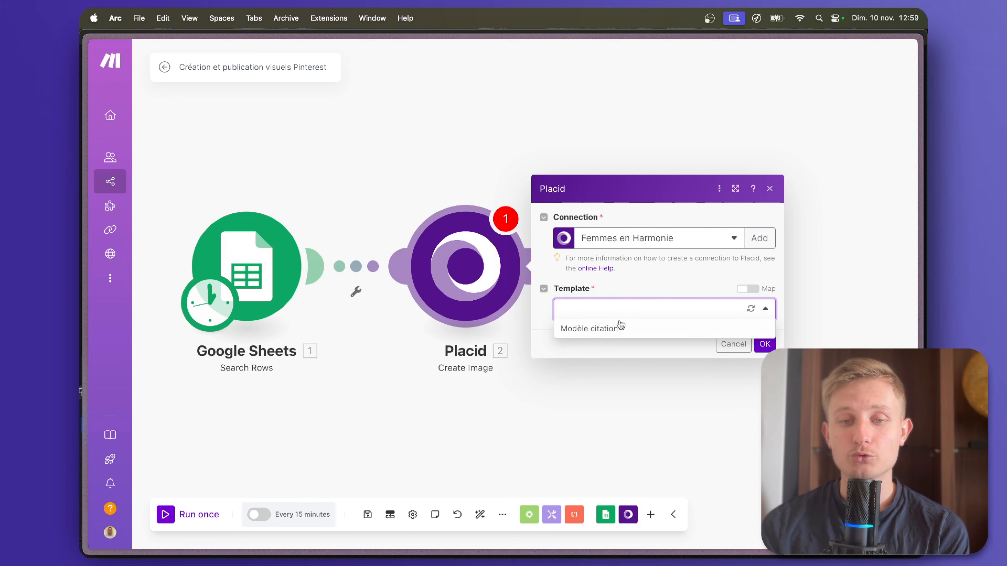
click(631, 246)
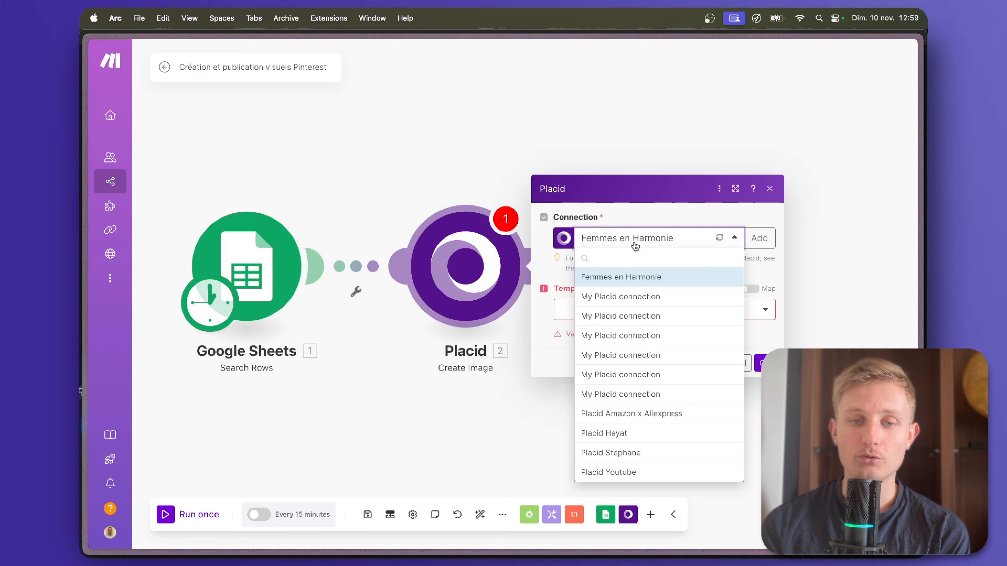
click(631, 472)
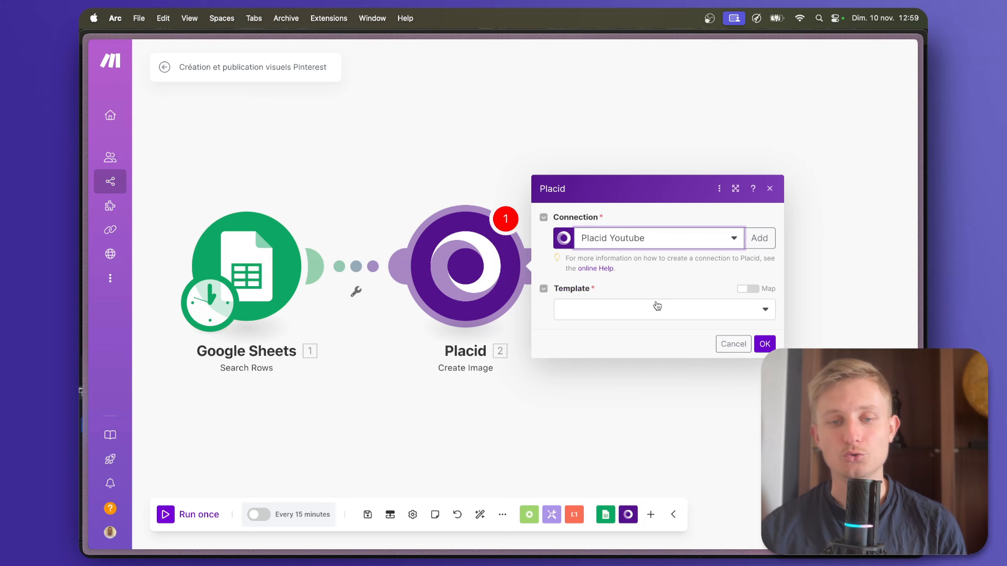
click(654, 308)
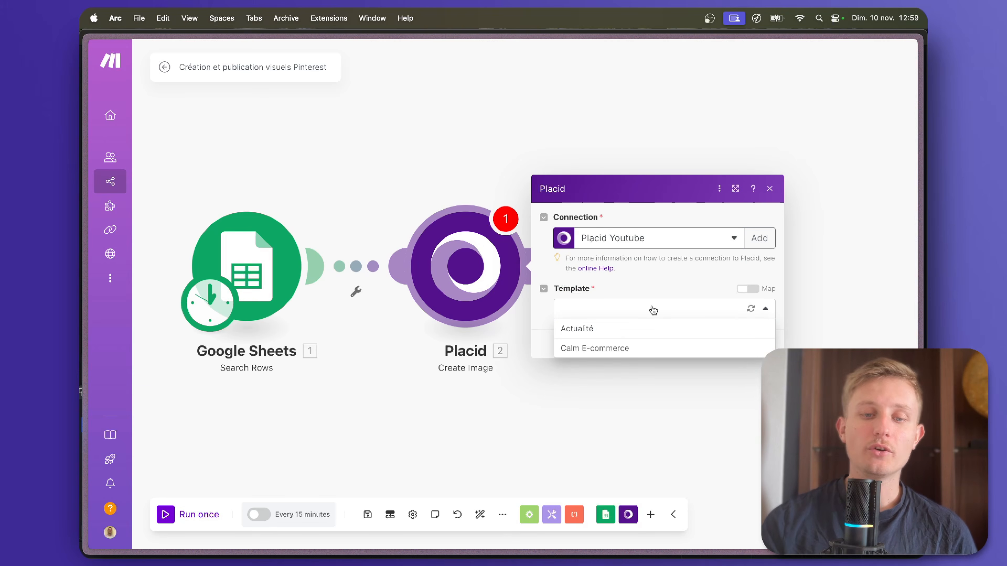
click(595, 349)
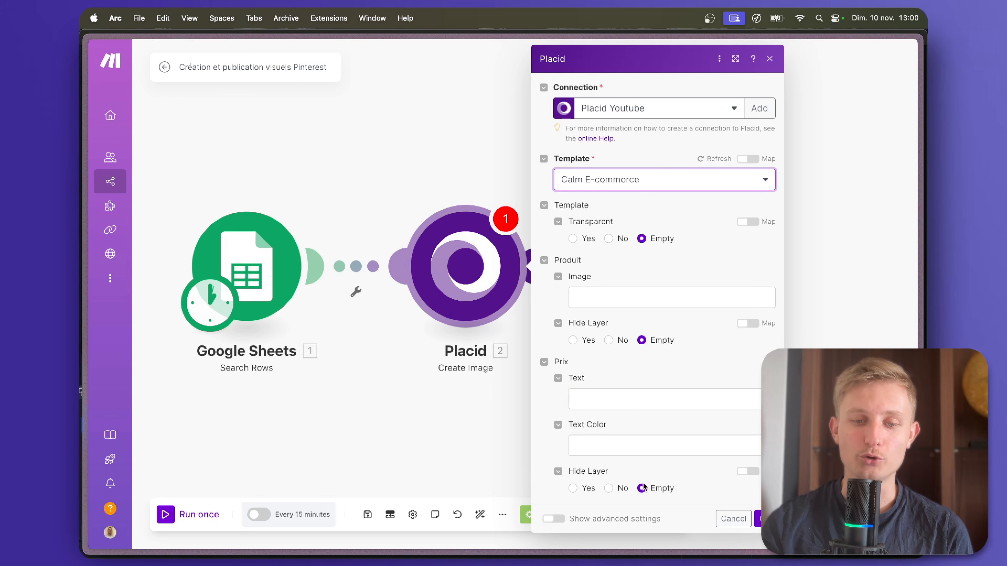
Map Image 1 (F) to the Produit layer's image and the product price to the Prix layer's text.
click(601, 298)
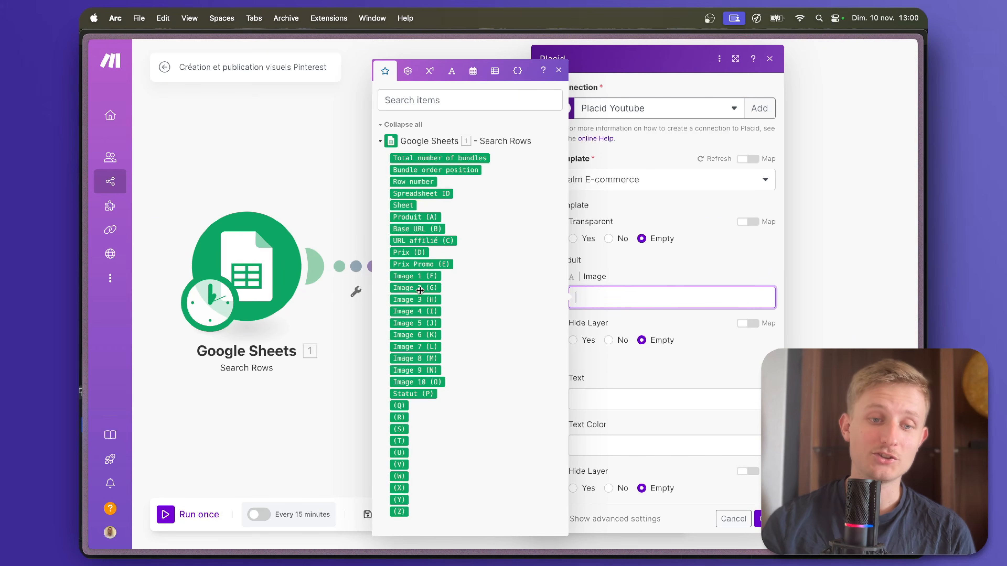
click(425, 276)
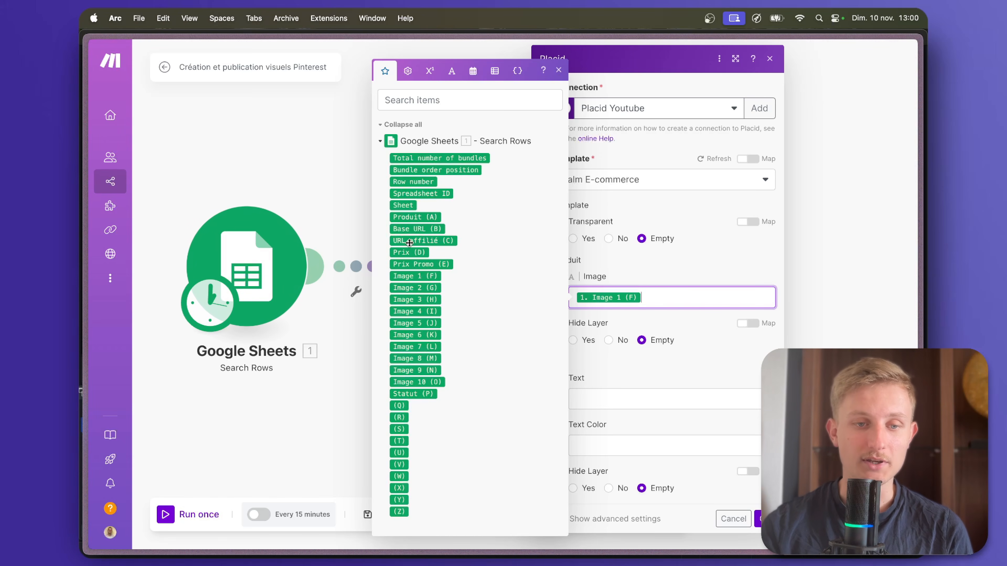
click(408, 252)
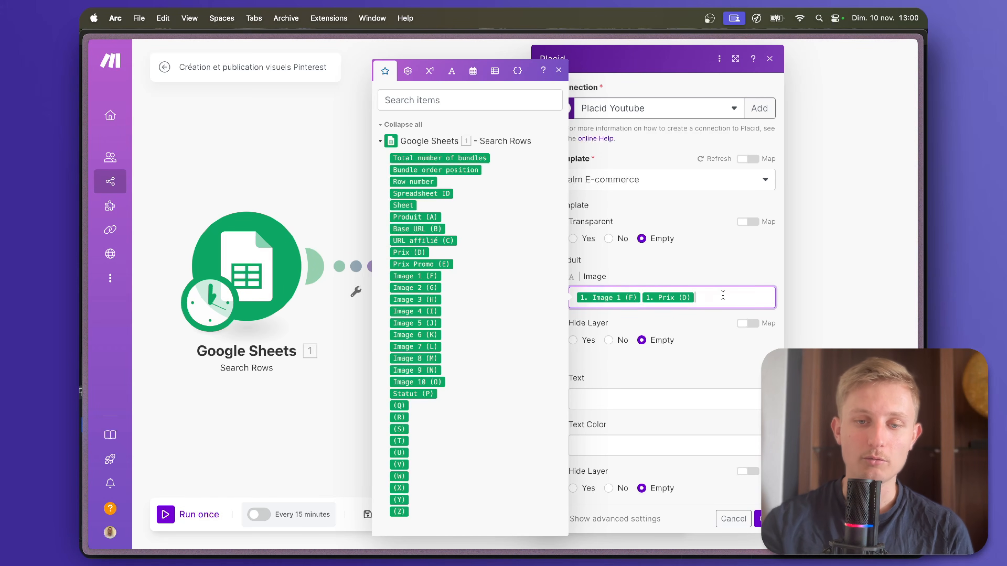
key(BackSpace)
click(666, 399)
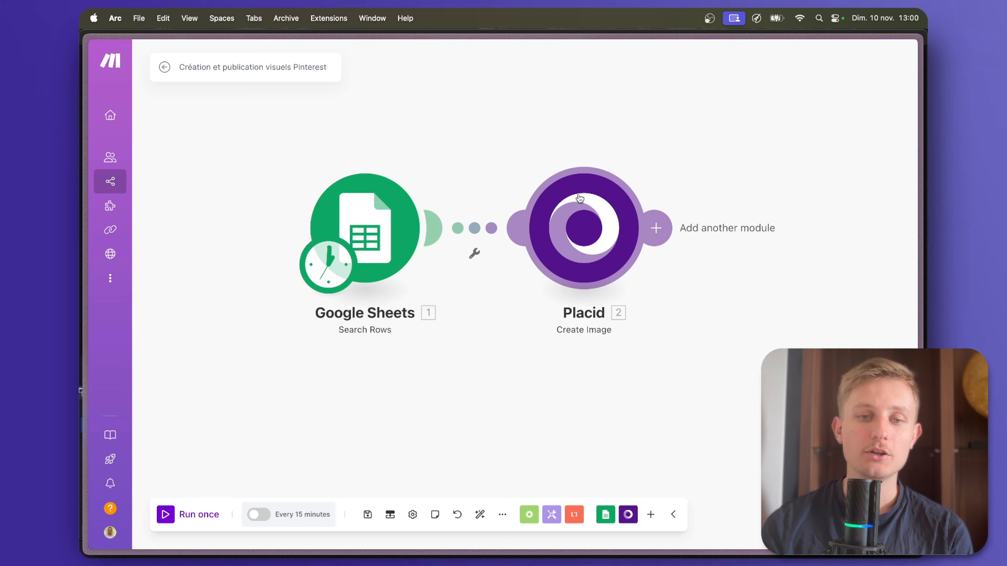
In Placid's image log, view a previously generated image to examine the preview-mode watermark, and close it.
mouse_move(91, 227)
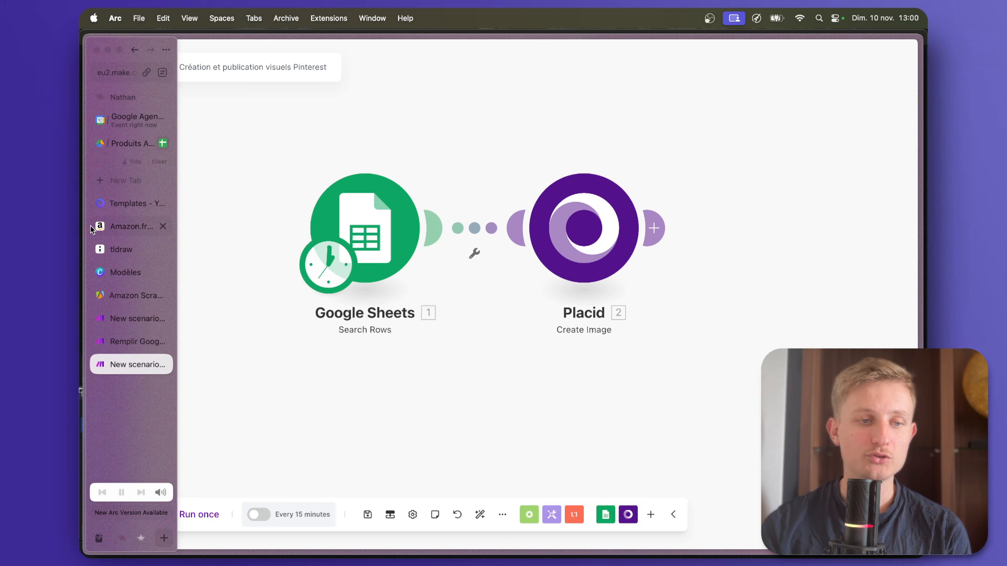
click(118, 203)
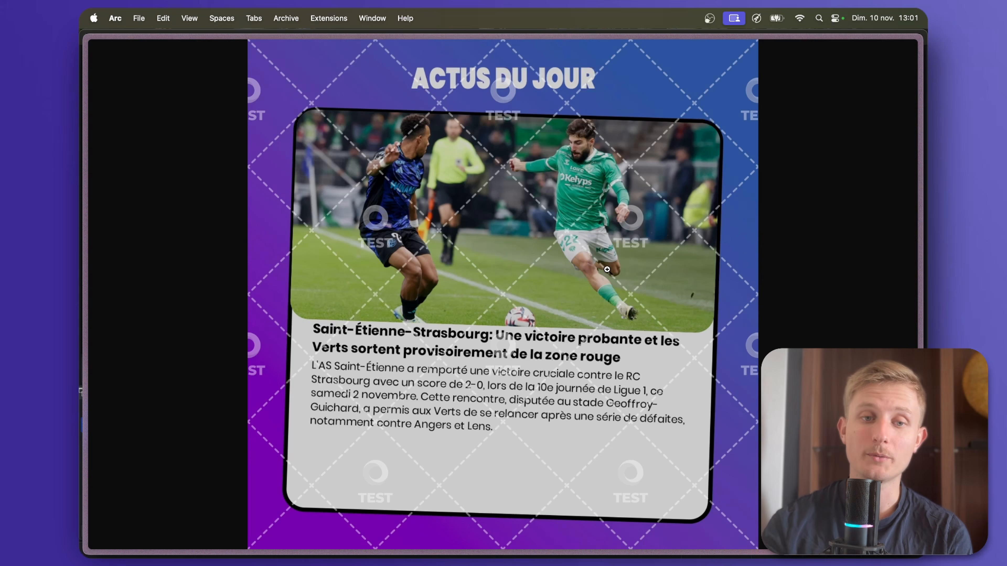
mouse_move(82, 157)
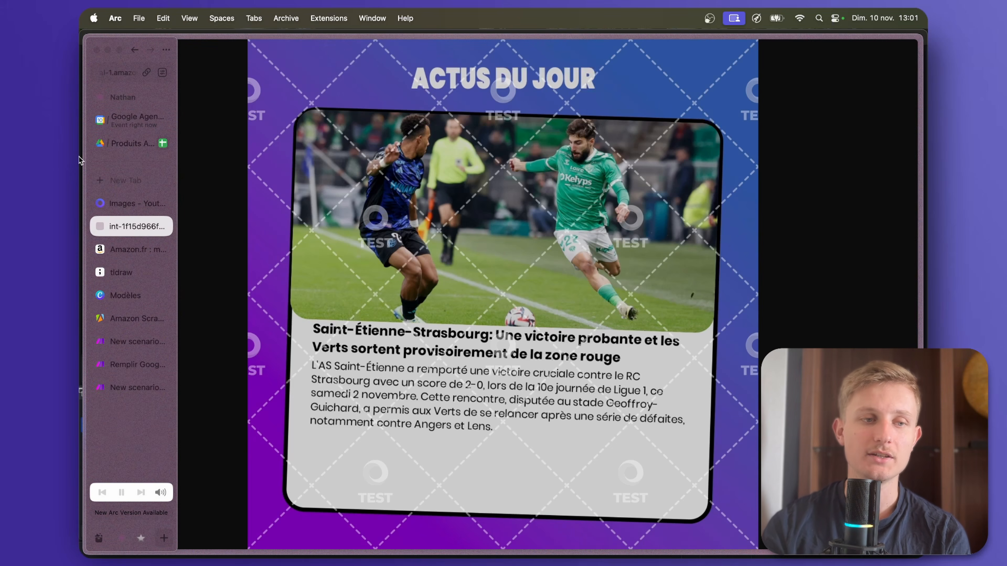
click(163, 227)
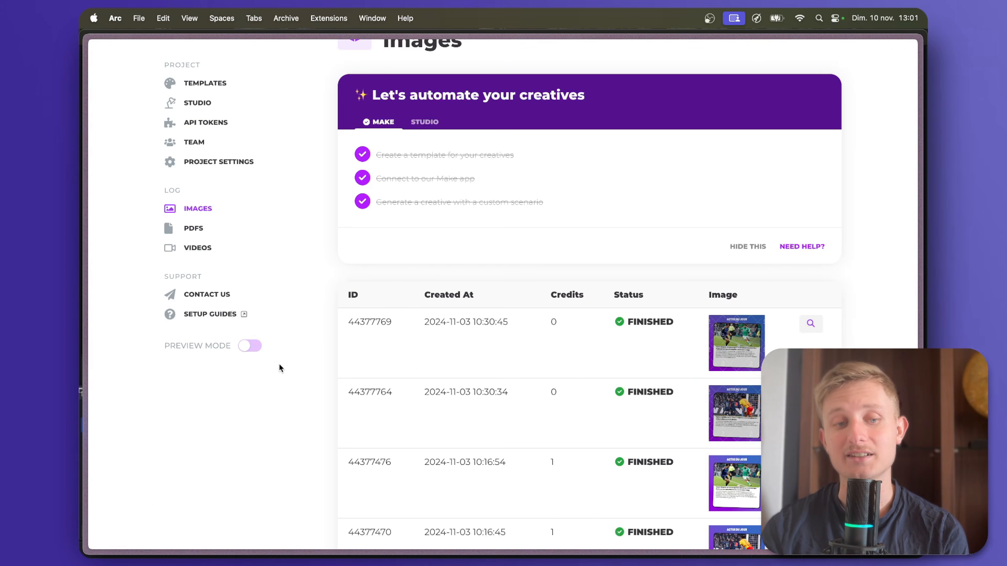
Return to the Pinterest visuals scenario in Make and run it once.
mouse_move(79, 289)
click(116, 364)
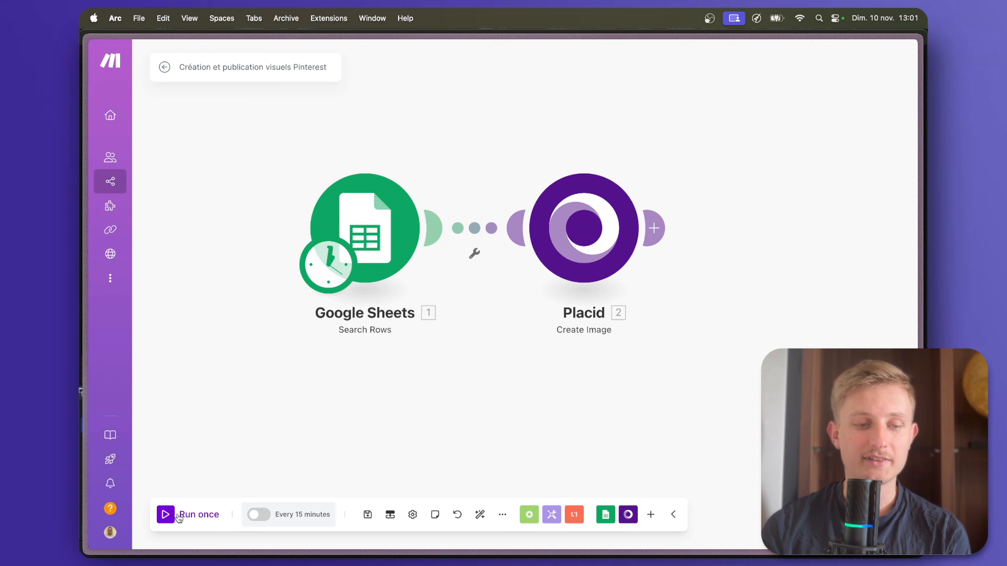
click(178, 516)
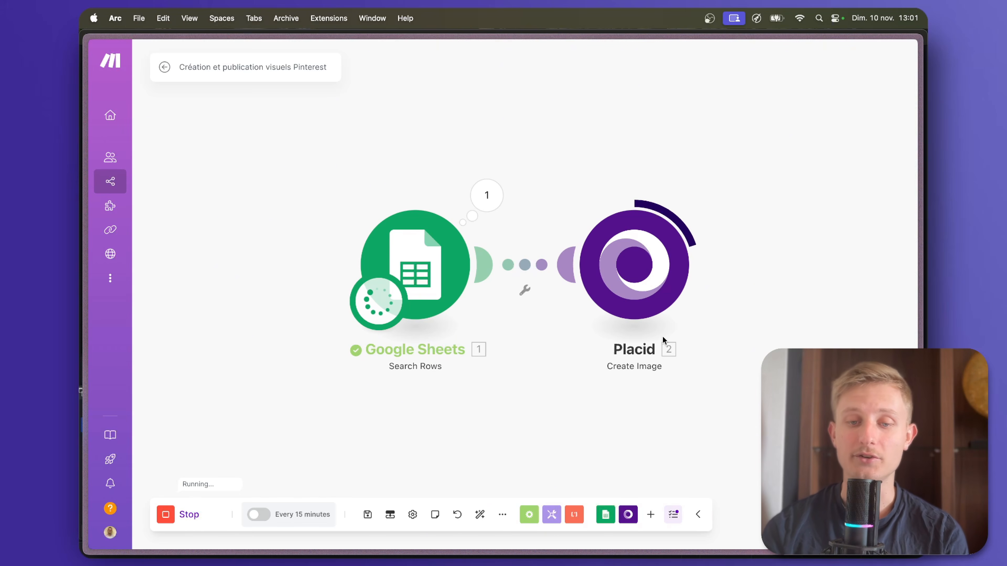
Inspect the Placid module's output and view the generated visual from its Image URL.
click(711, 192)
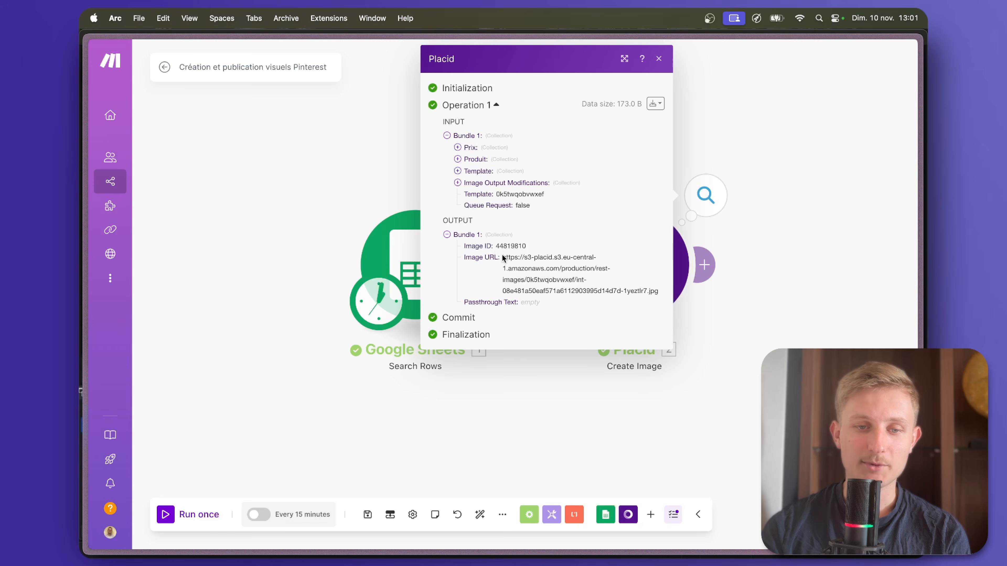
drag(503, 257, 664, 293)
right_click(581, 260)
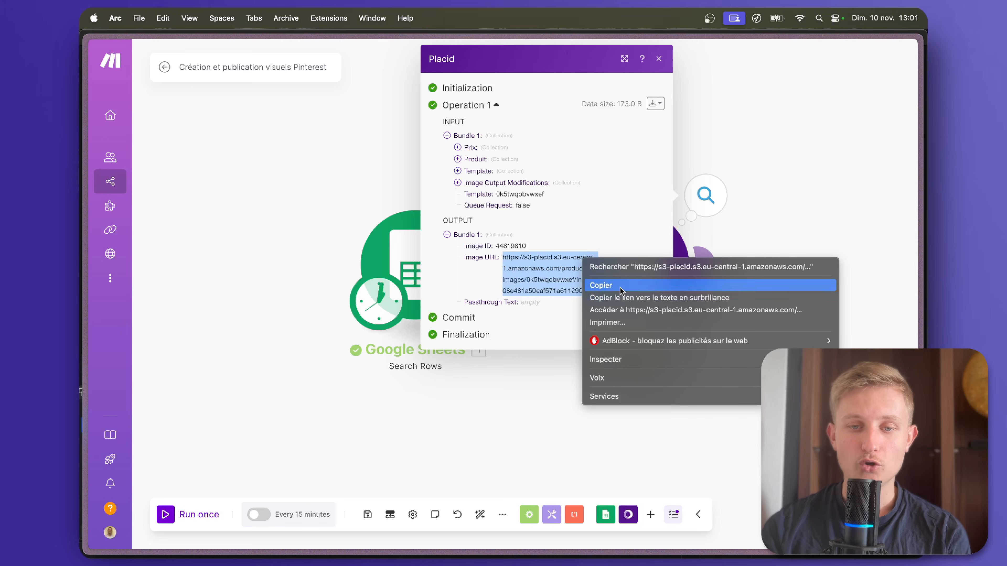
click(630, 310)
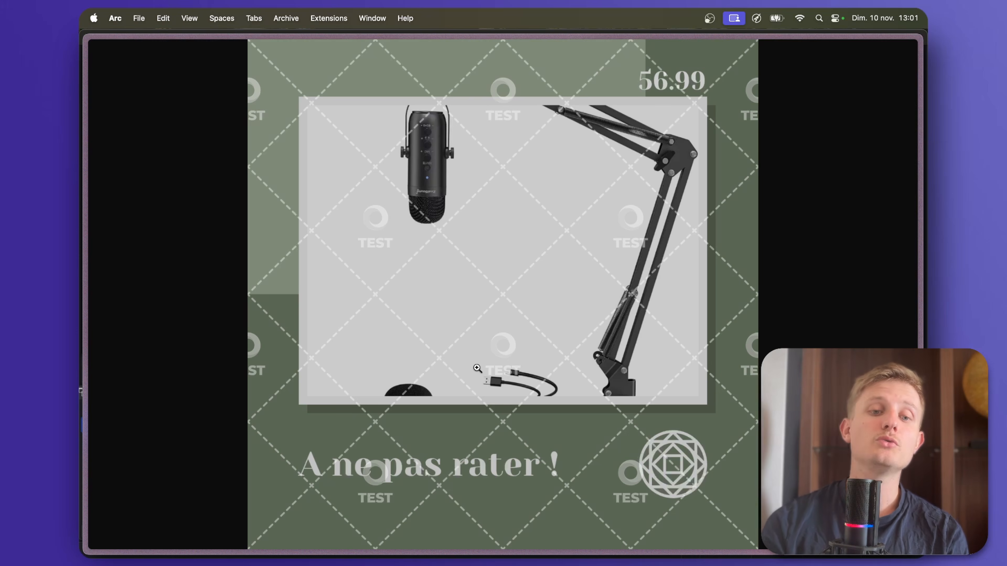
mouse_move(81, 158)
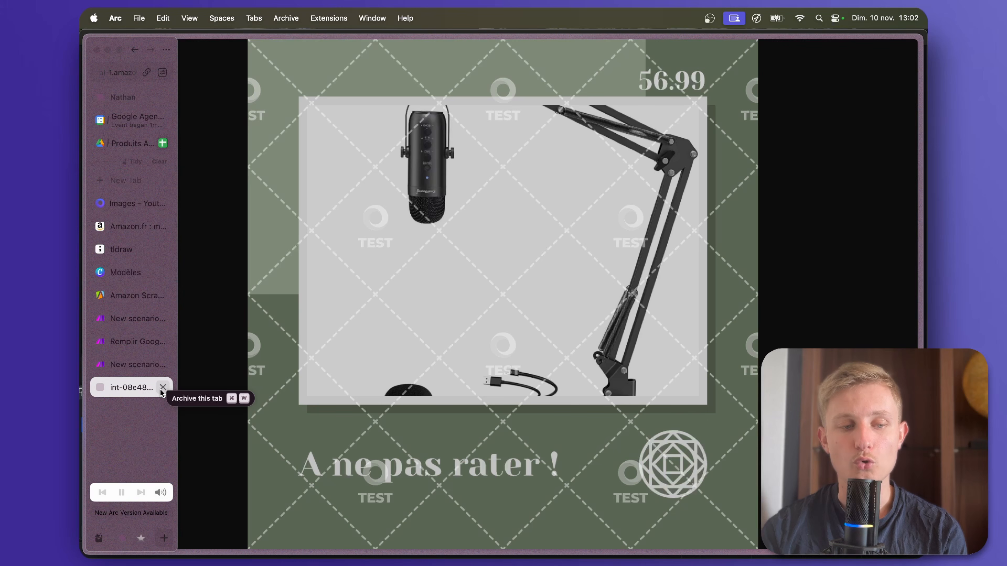
Close the generated visual and the Placid output, and add Pinterest's Create a Pin module after the Placid module.
click(161, 389)
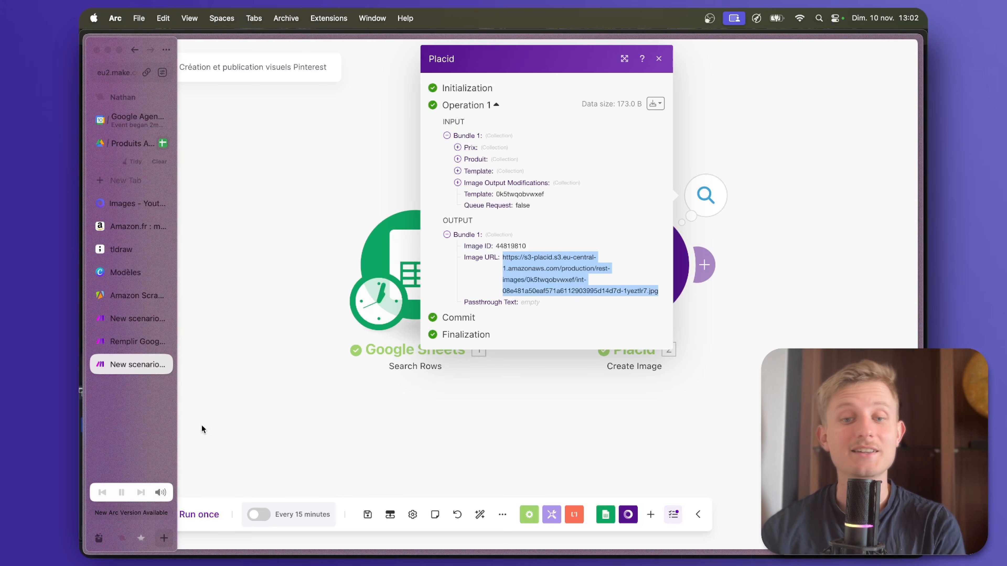
click(352, 425)
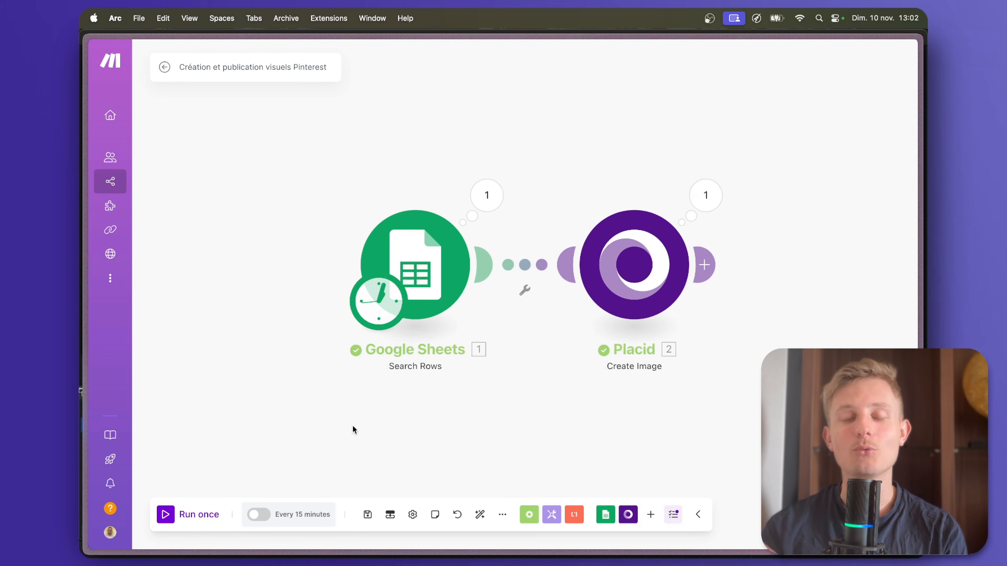
drag(541, 452, 456, 447)
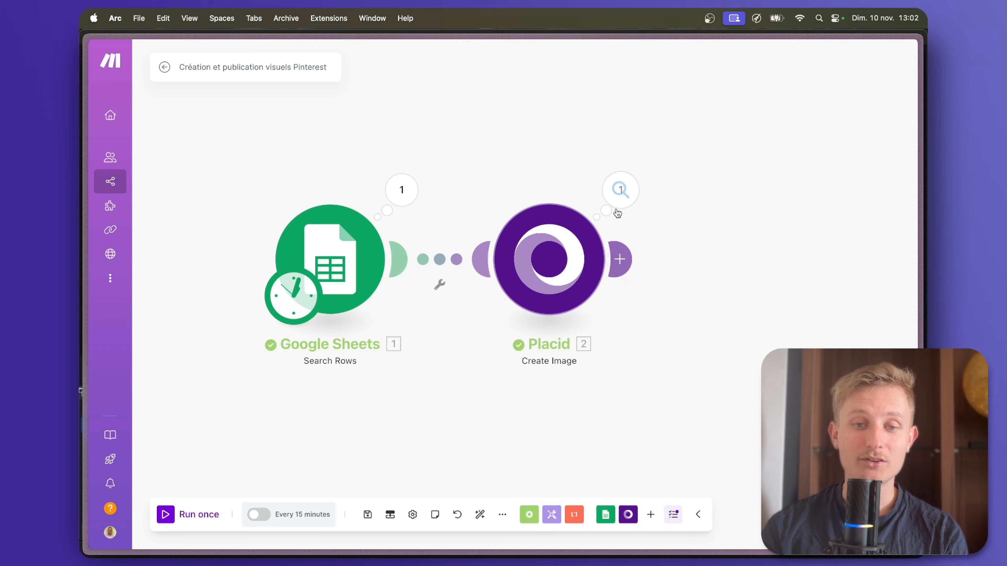
click(441, 267)
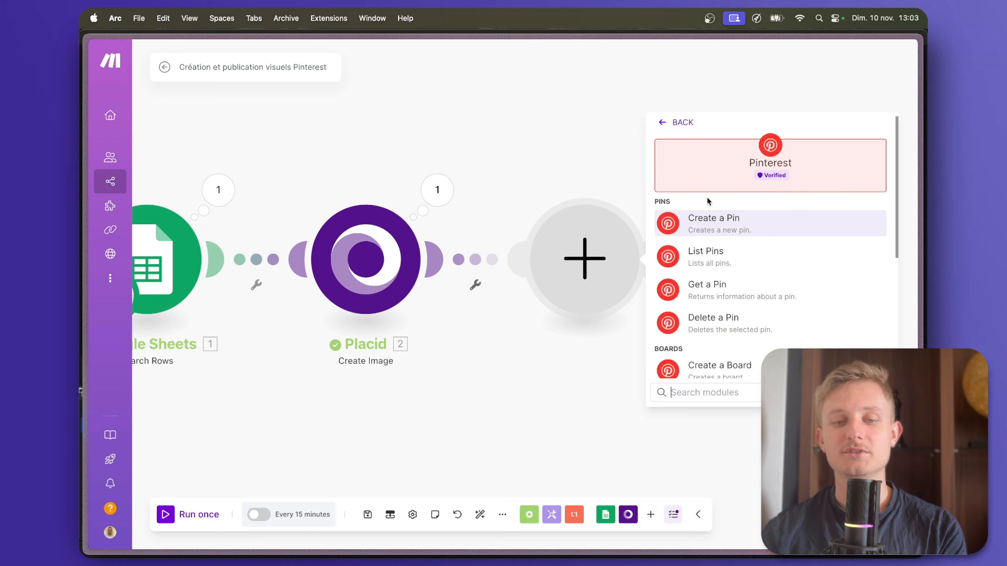
scroll(731, 306, down, 1)
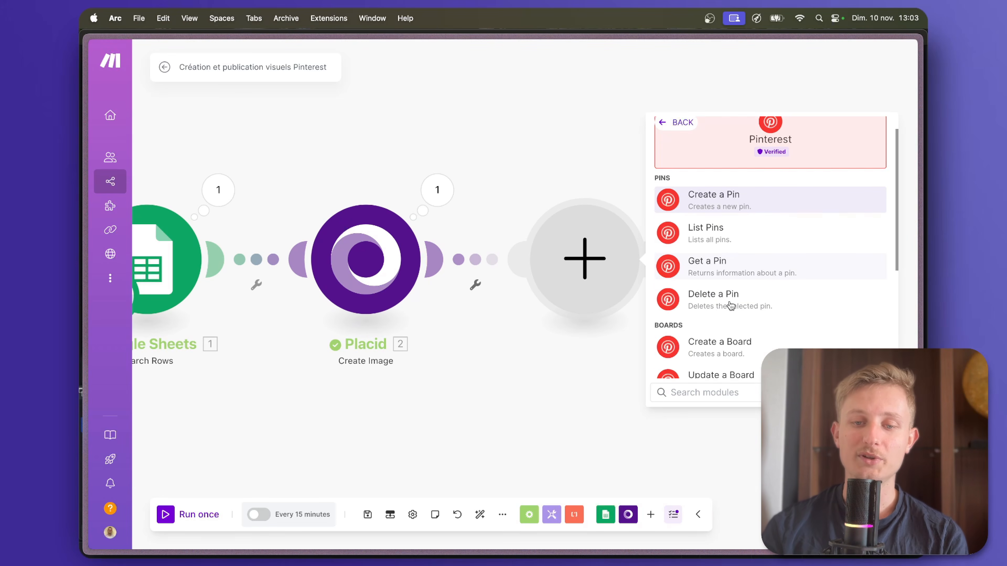
scroll(731, 306, up, 1)
scroll(750, 242, down, 1)
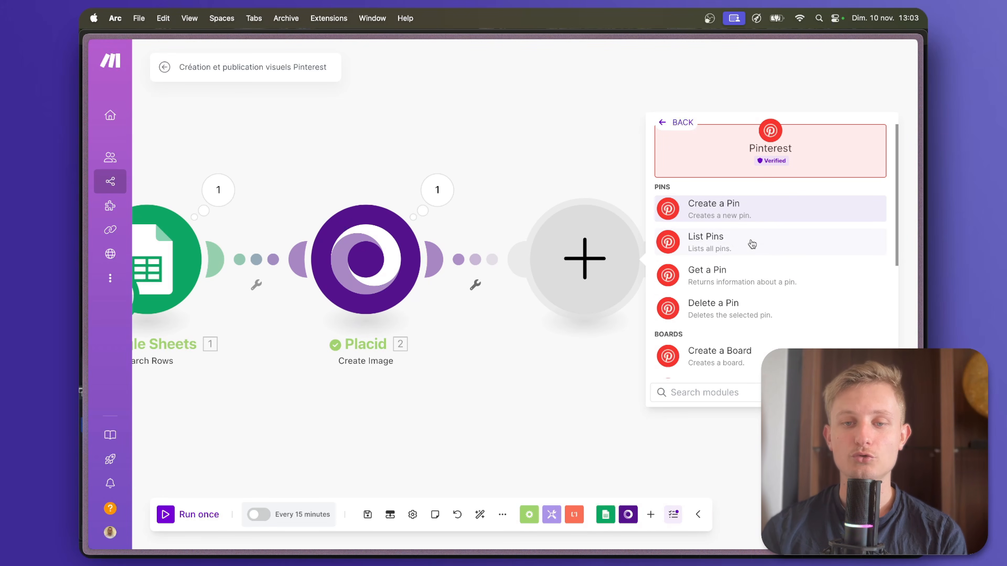
click(747, 214)
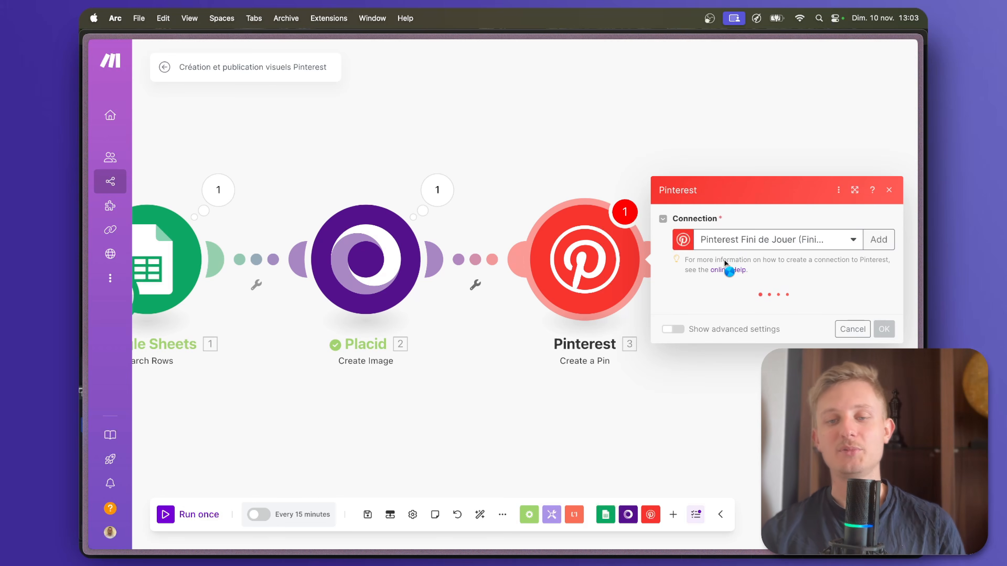
Check the form for a new Pinterest connection, close it, and set the media source to Image URL, mapped to Placid's Image URL.
click(876, 107)
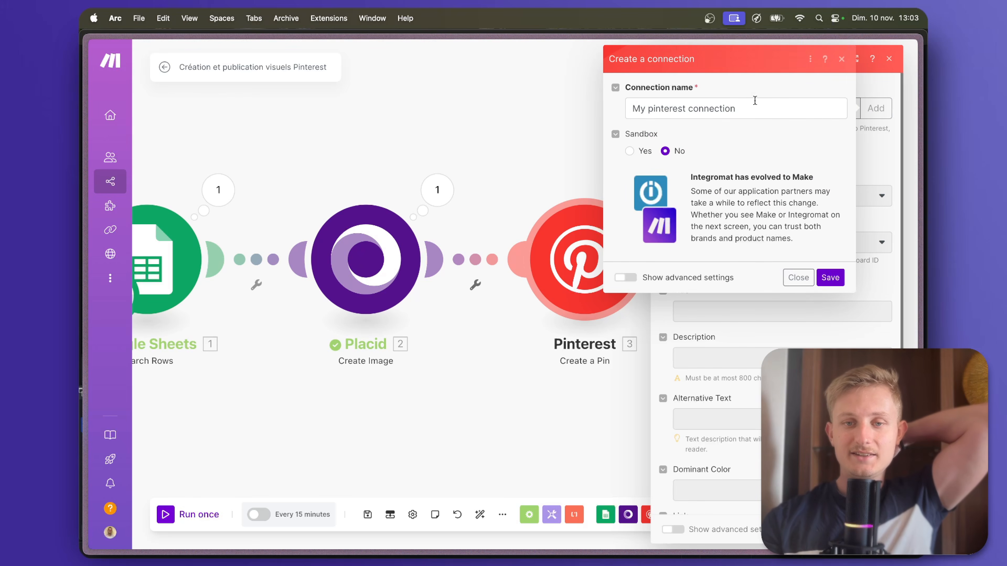
click(798, 278)
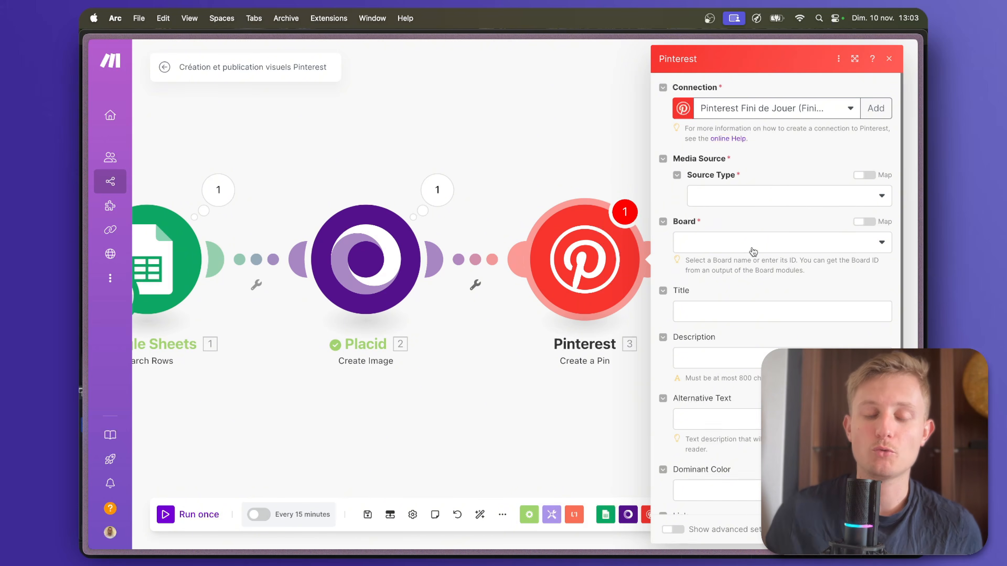
click(746, 196)
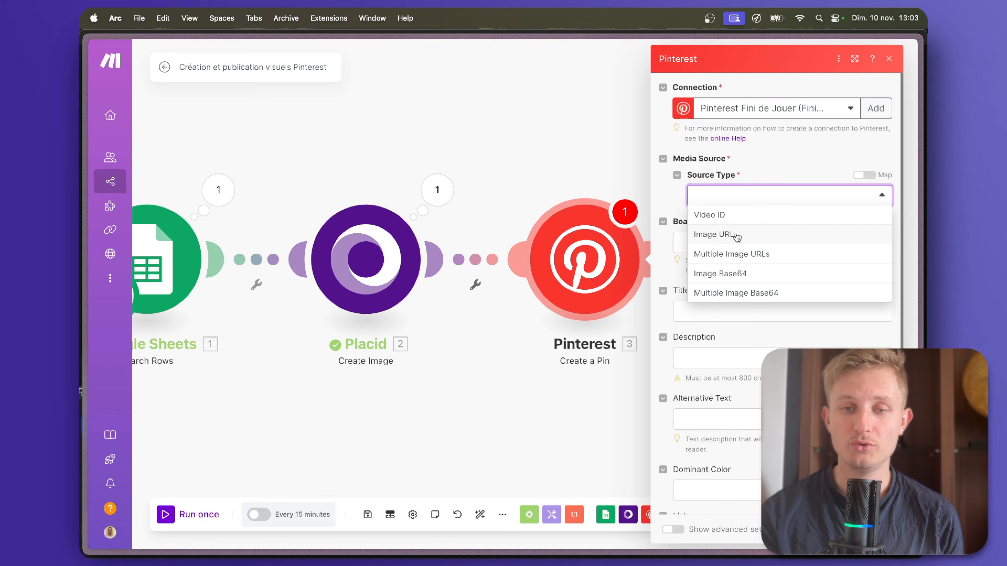
click(714, 236)
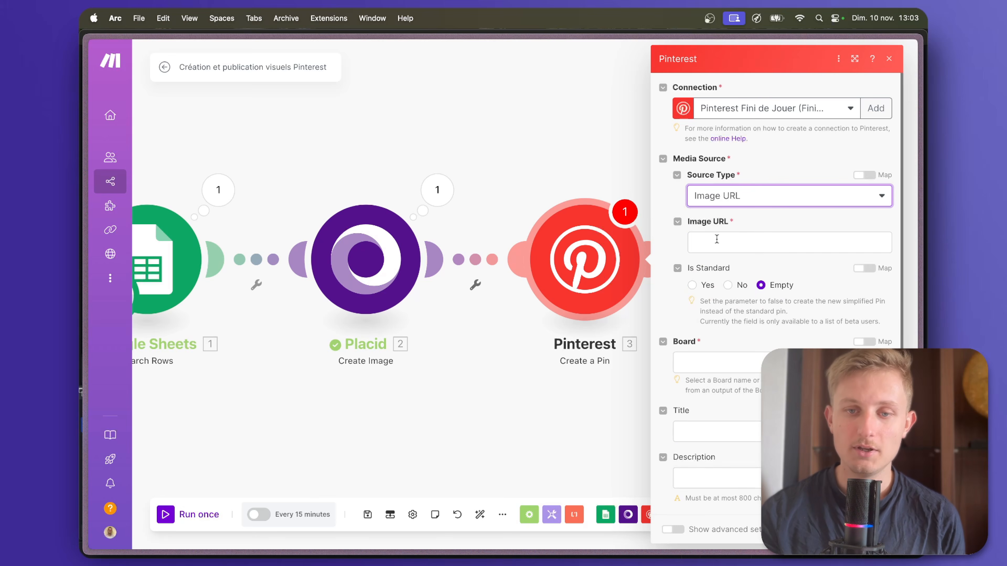
click(717, 239)
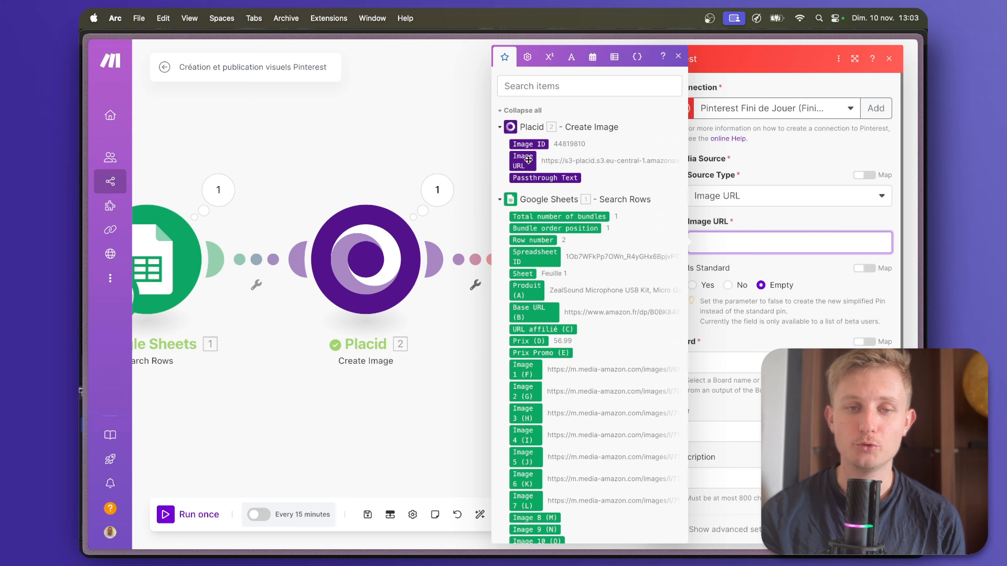
drag(525, 161, 722, 242)
click(701, 272)
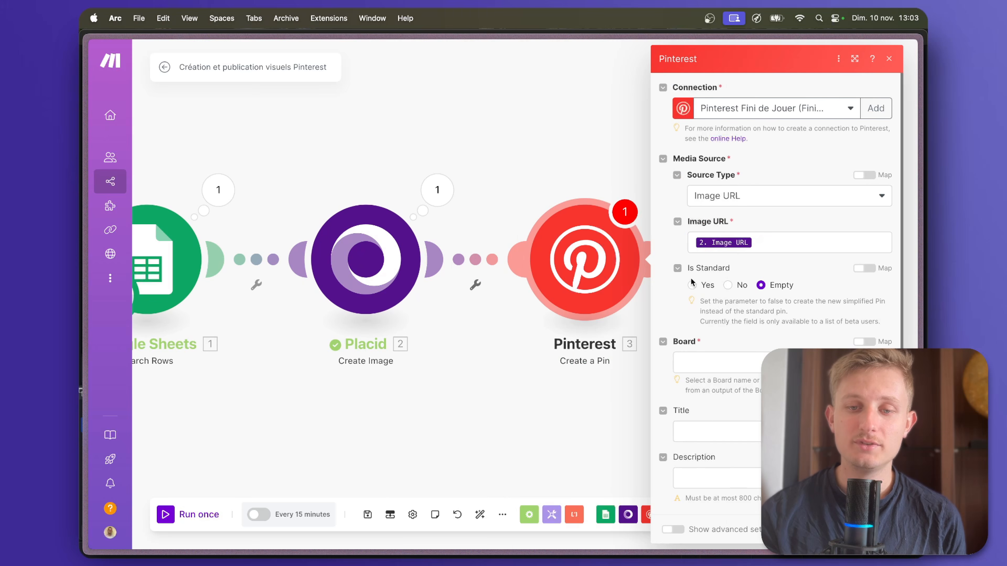
Choose Techno as the pin's board and leave the board section empty.
scroll(766, 300, down, 2)
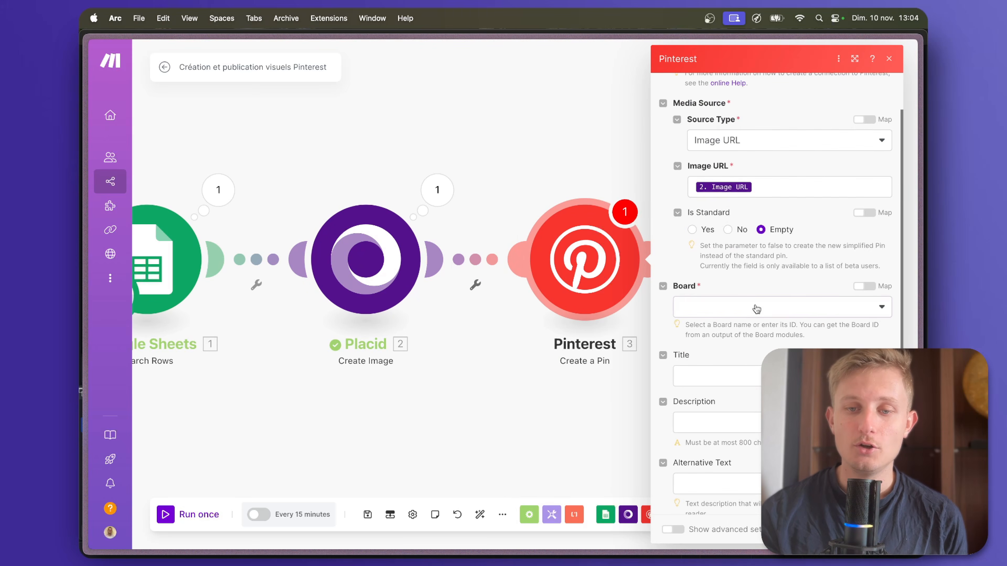
click(757, 308)
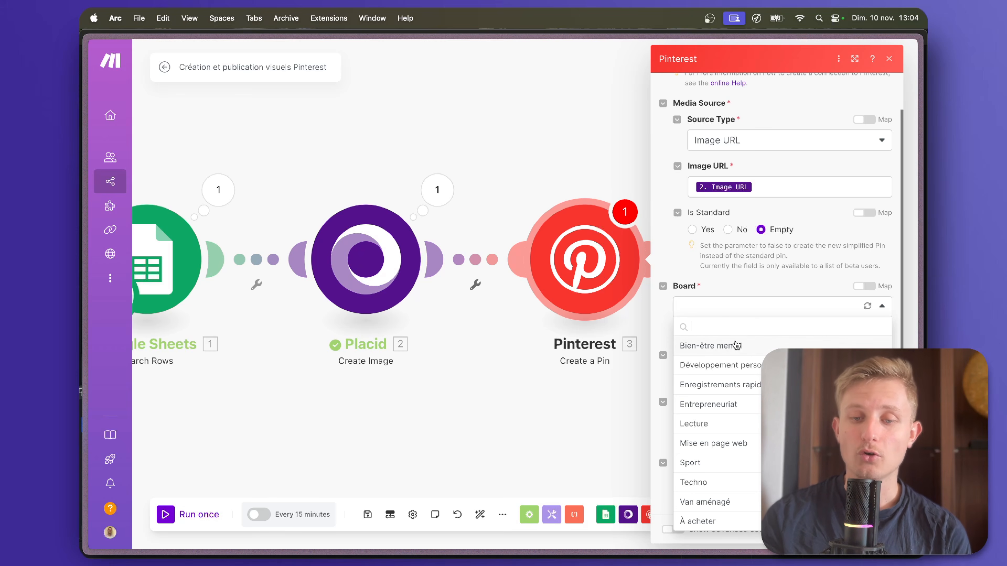
click(704, 483)
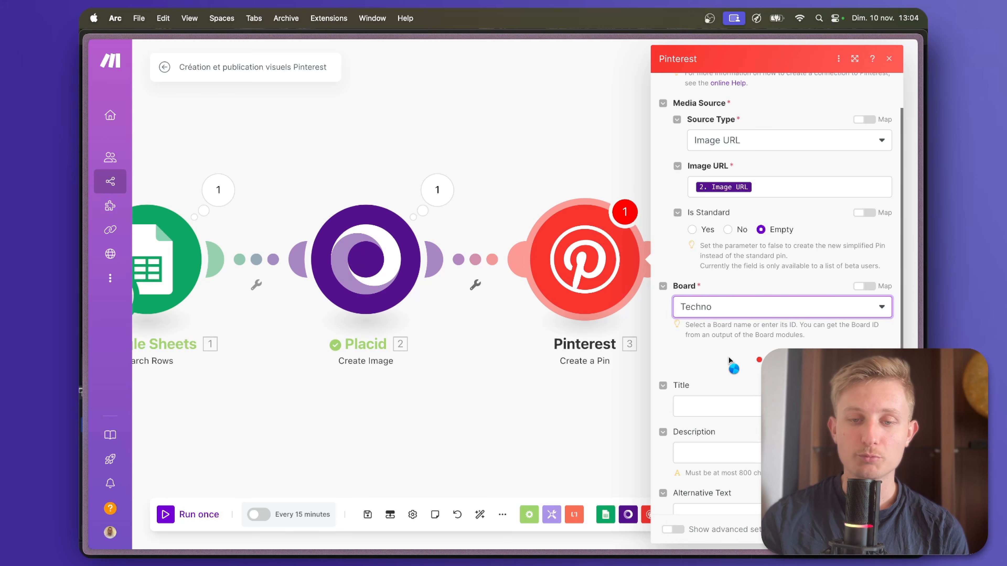
click(701, 376)
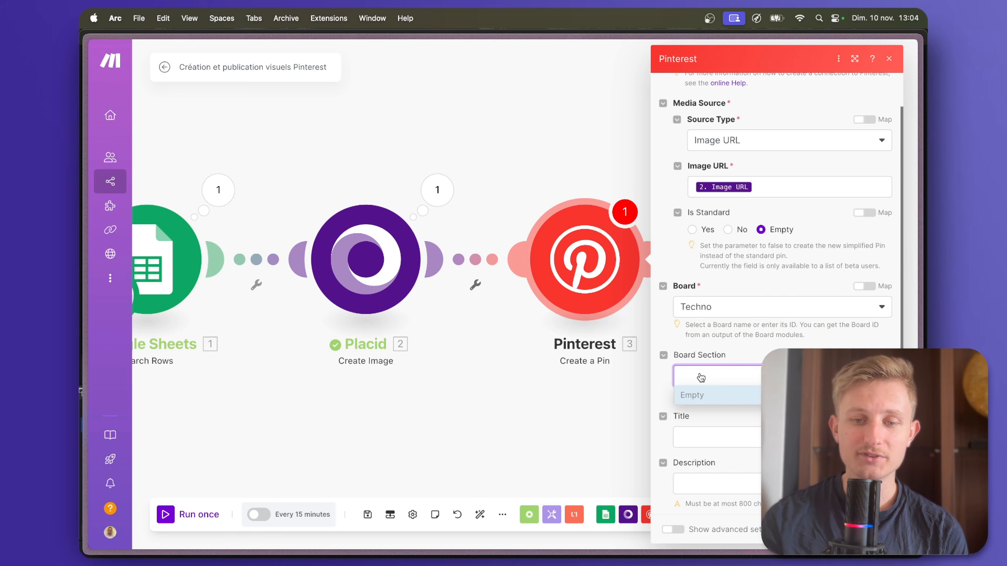
click(701, 394)
Map the Google Sheets Produit (A) value to the pin's title, description and alternative text.
scroll(720, 399, down, 2)
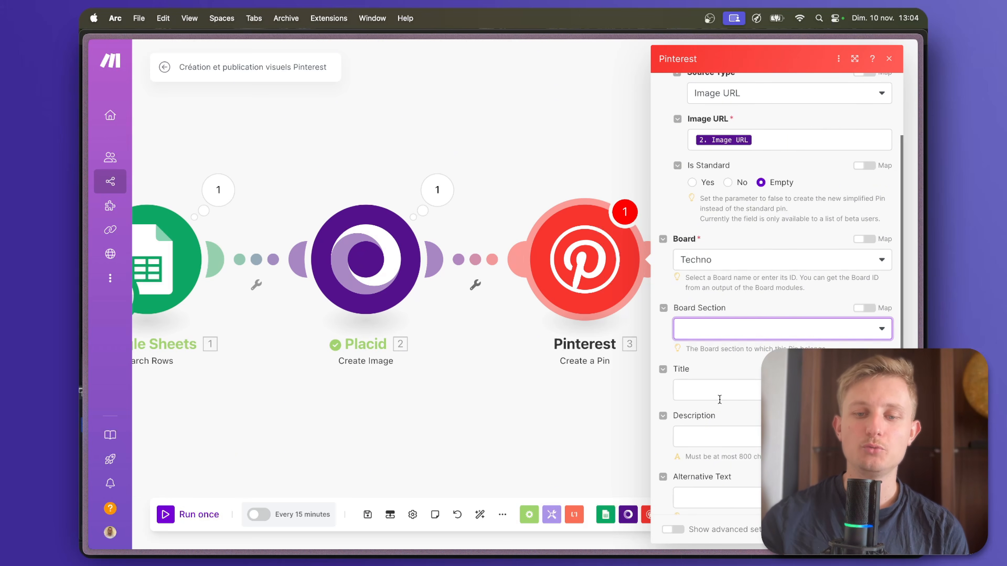
click(687, 386)
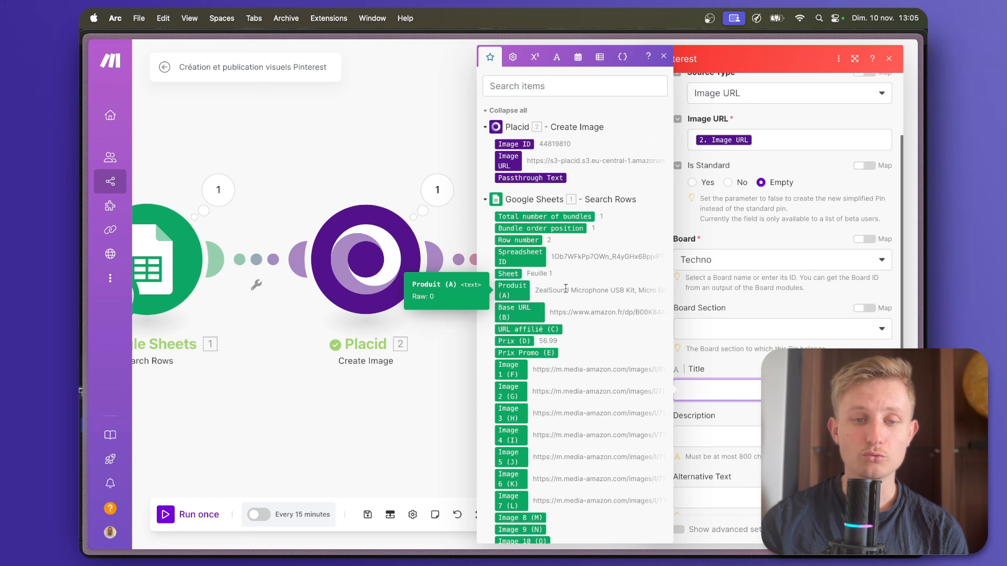
click(525, 291)
click(691, 414)
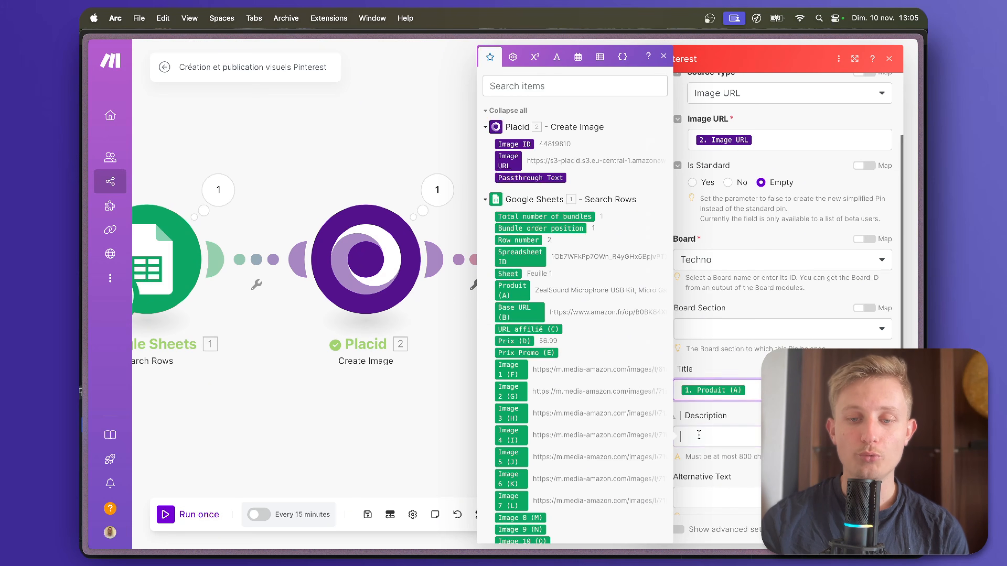
scroll(569, 405, down, 3)
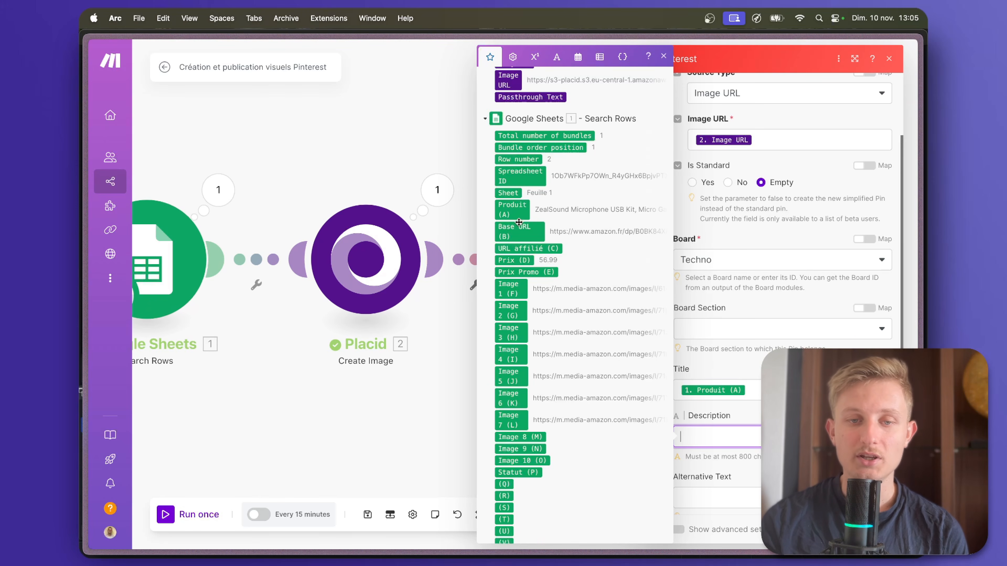
click(517, 213)
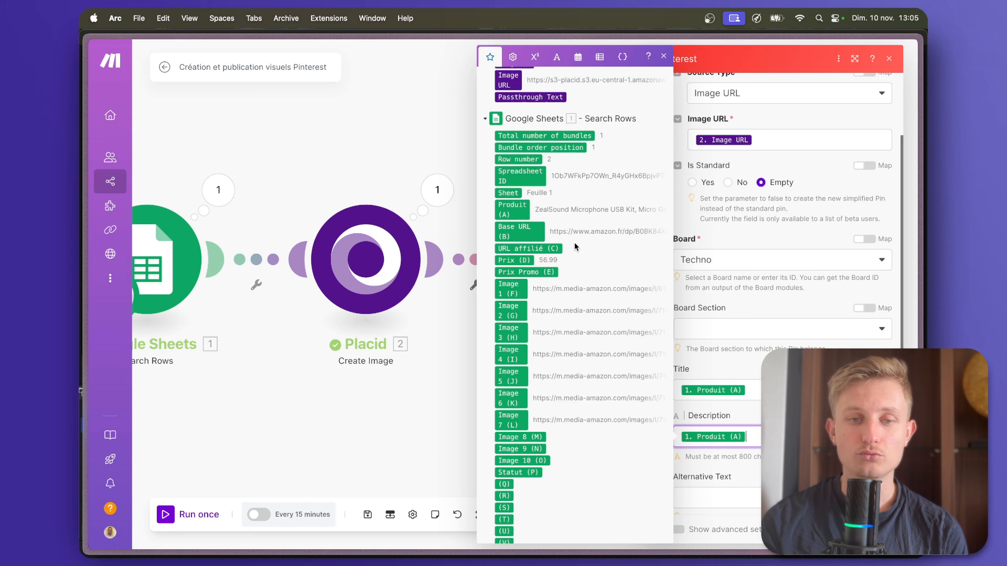
scroll(744, 417, down, 3)
click(743, 390)
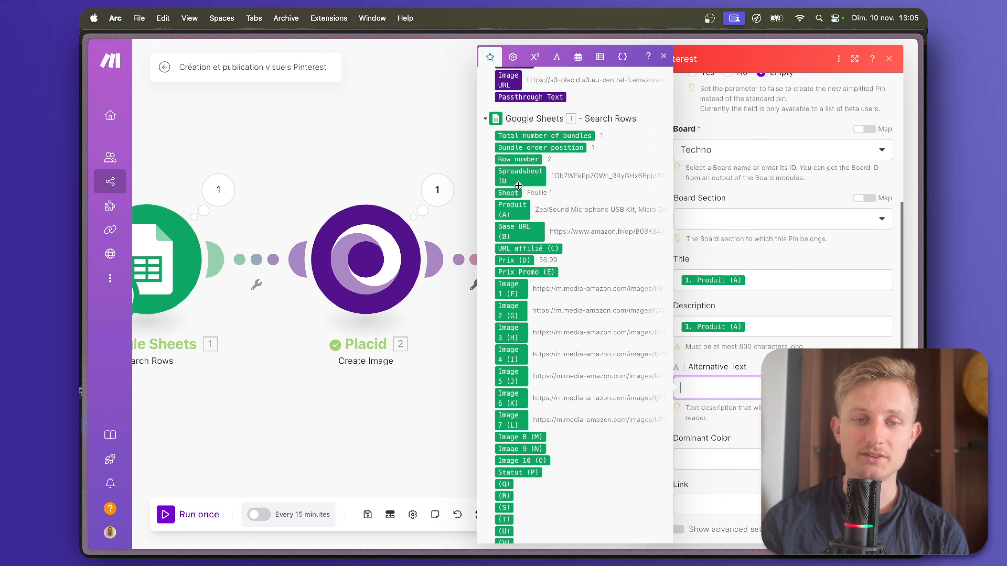
click(512, 209)
click(757, 457)
click(773, 481)
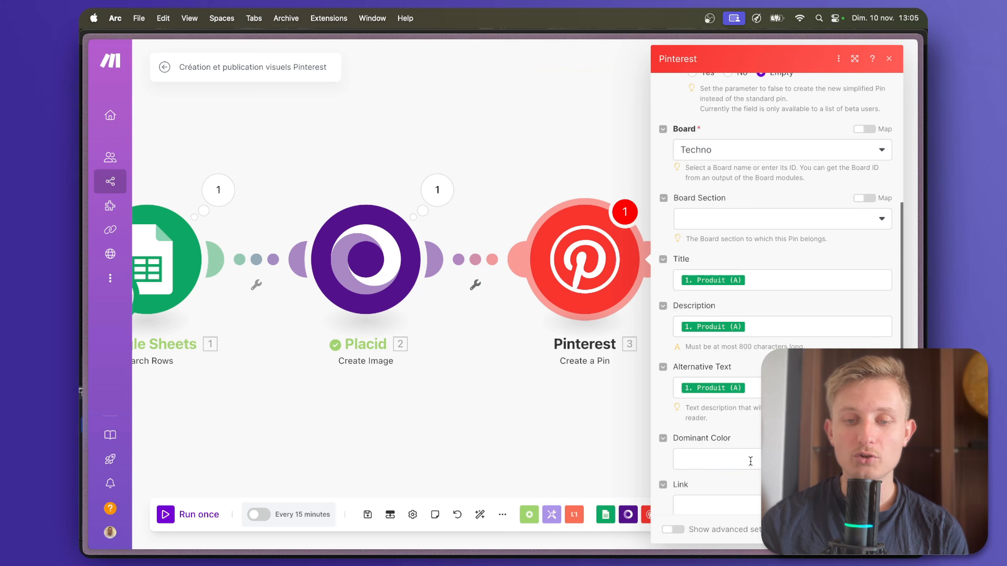
Map URL affilié (C) to the pin's link, confirm the Pinterest module settings and save the scenario.
scroll(751, 461, down, 3)
click(752, 444)
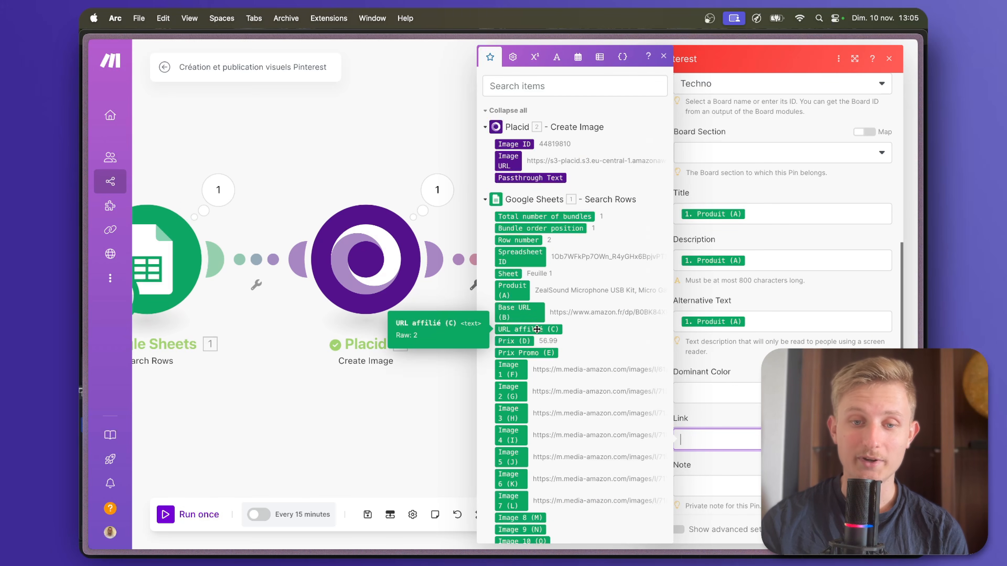
click(549, 329)
scroll(746, 476, down, 1)
click(747, 478)
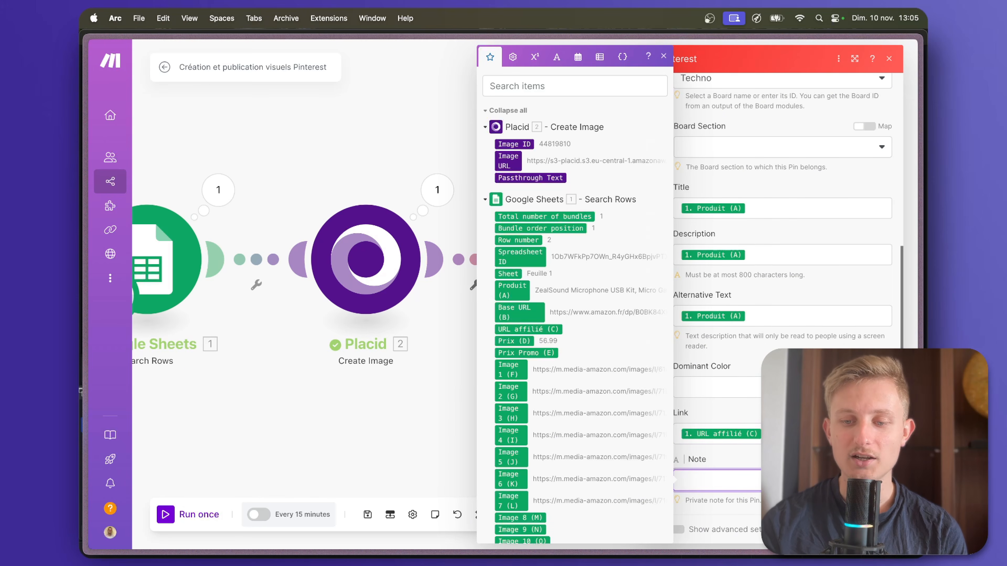
click(878, 530)
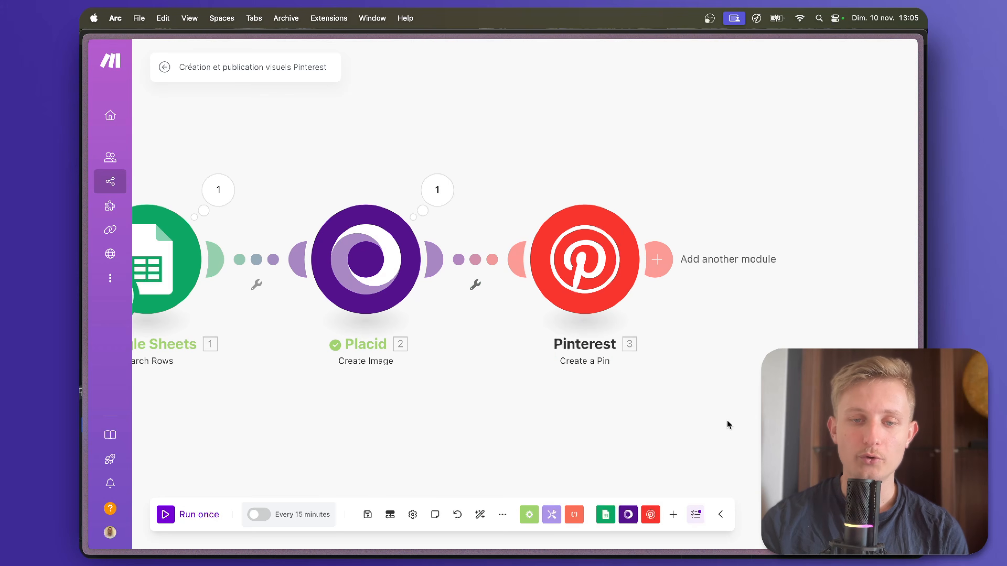
click(368, 514)
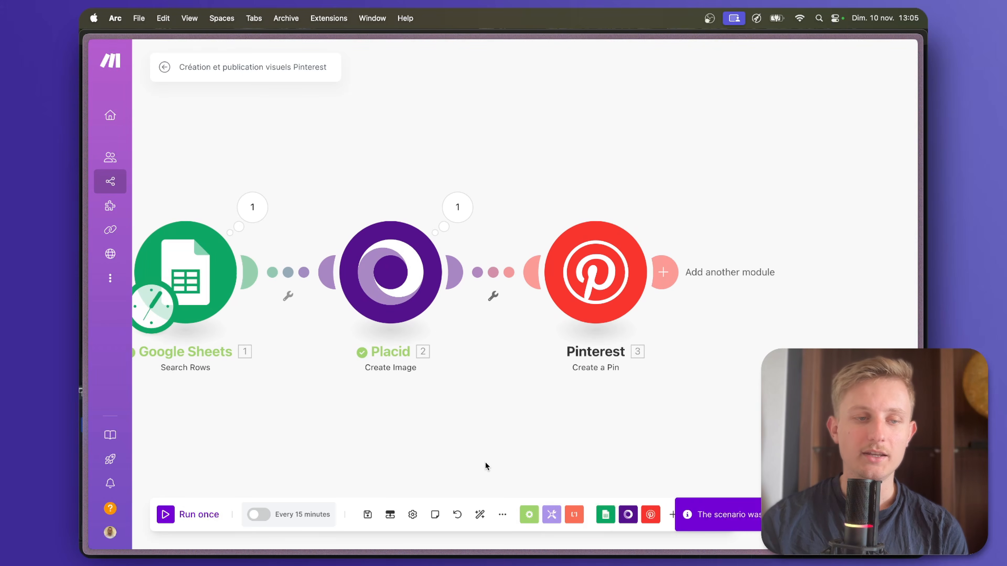
drag(485, 462, 583, 441)
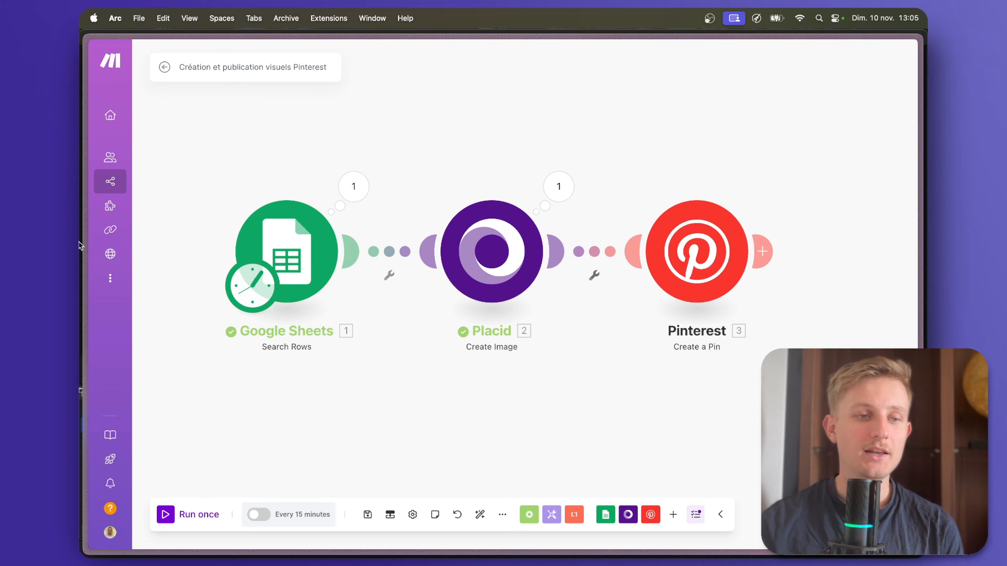
In the Produits Amazon spreadsheet, clear all product data in A2:P4 below the header row.
mouse_move(79, 242)
click(119, 146)
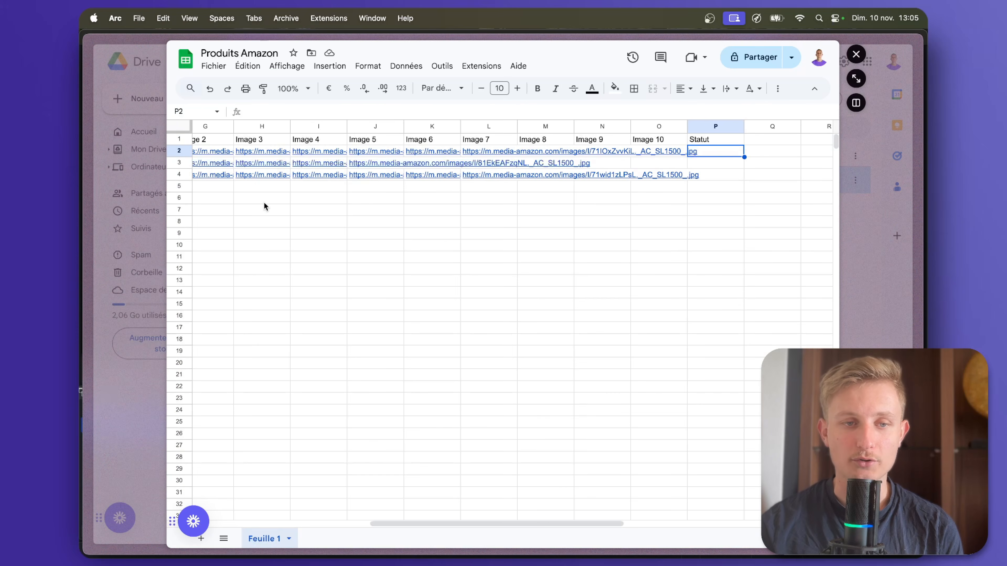
scroll(263, 201, left, 10)
drag(414, 150, 413, 175)
click(214, 222)
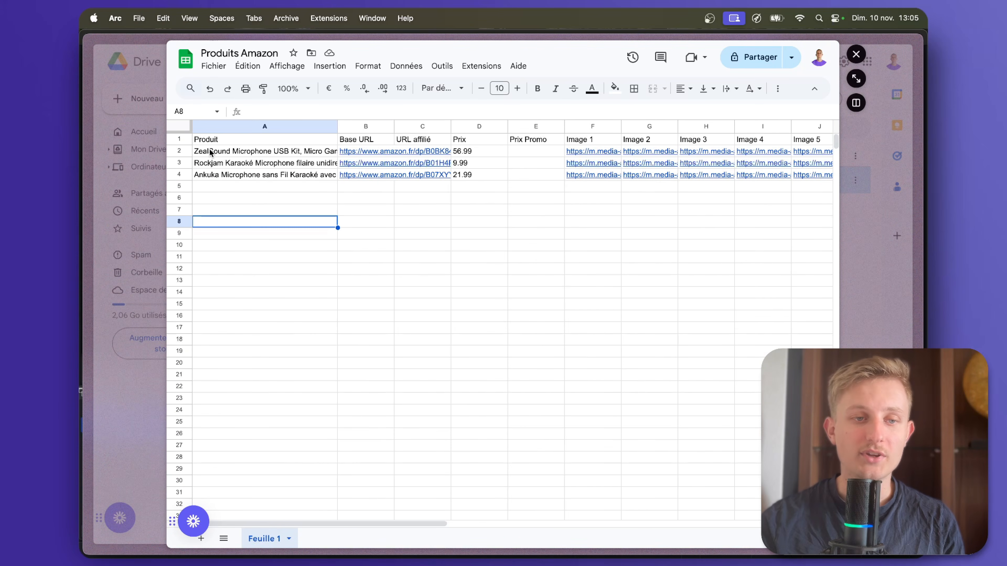
drag(210, 153, 358, 180)
key(Delete)
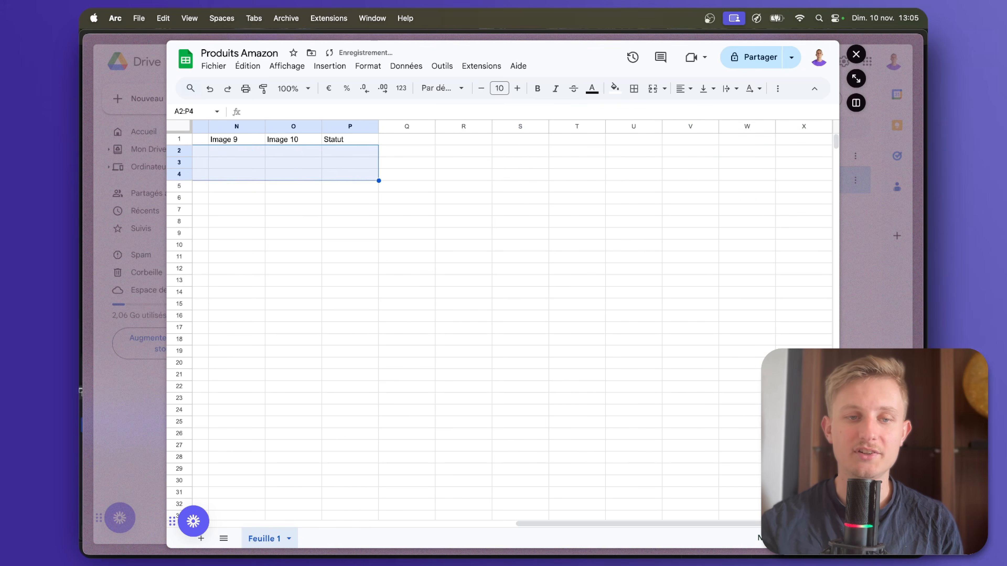
scroll(516, 318, left, 5)
scroll(515, 317, left, 5)
Switch to the Apify Récupérer produits Amazon scenario in Make and run it once.
mouse_move(80, 174)
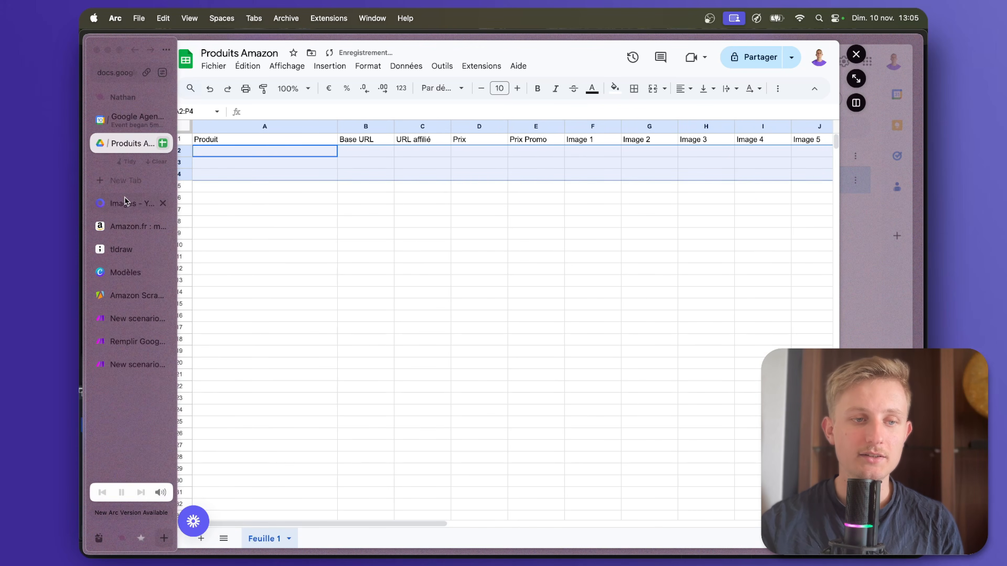
click(131, 322)
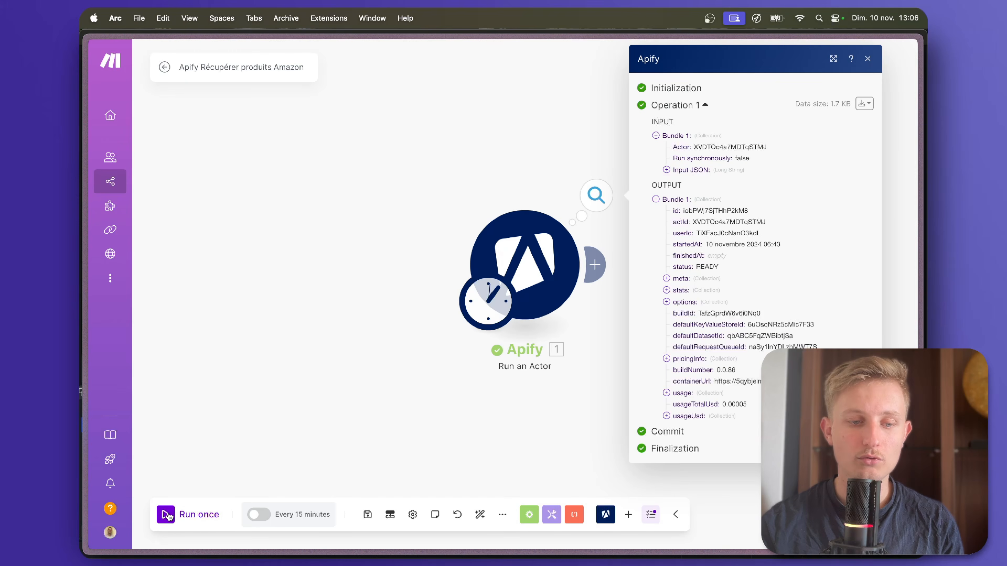
click(167, 515)
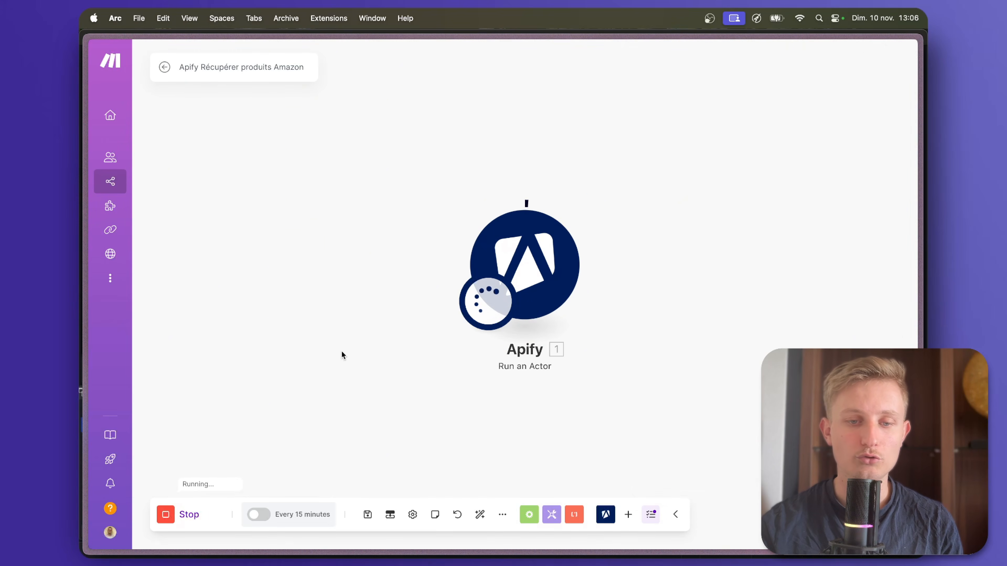
mouse_move(79, 260)
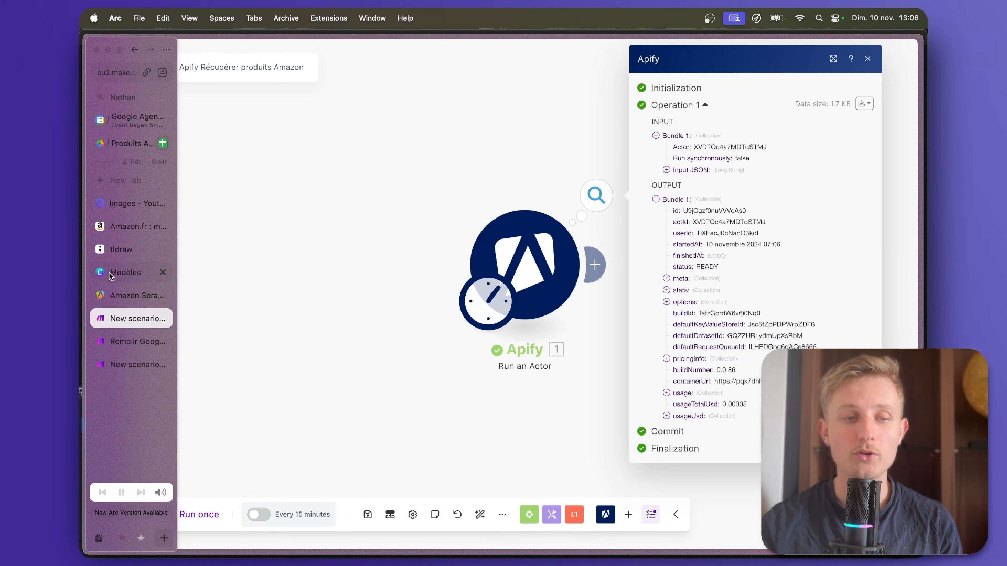
Review the scraped products in the Produits Amazon spreadsheet, checking the image columns, the affiliate tag in C2 and the prices in D2:D4.
scroll(629, 202, right, 3)
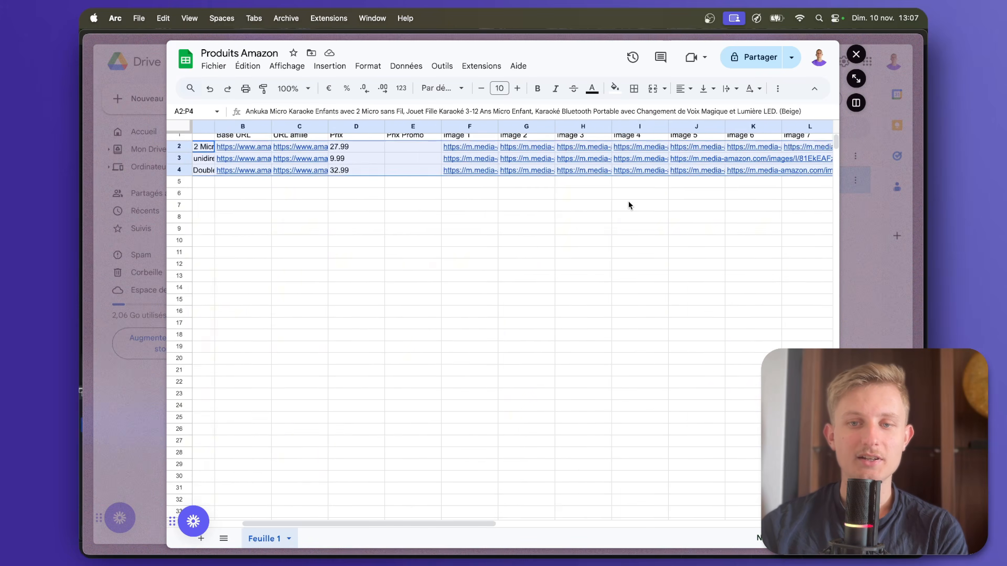
scroll(629, 200, right, 8)
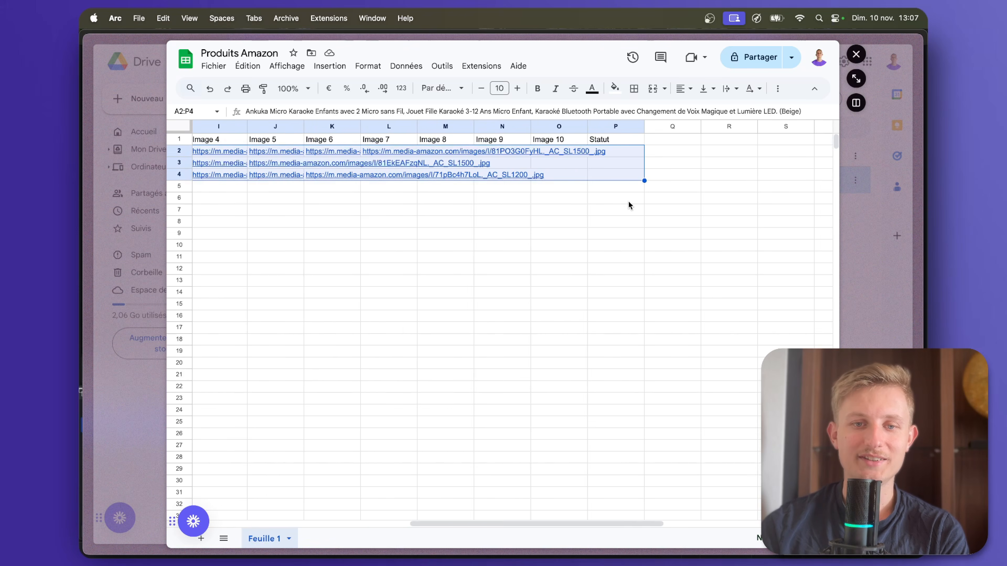
scroll(495, 181, left, 10)
click(430, 154)
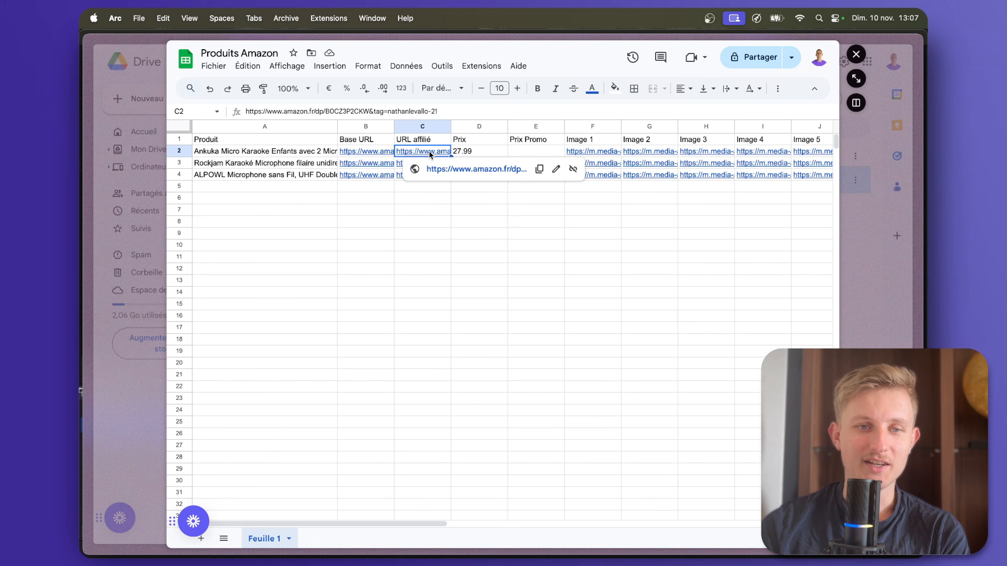
drag(437, 111, 378, 112)
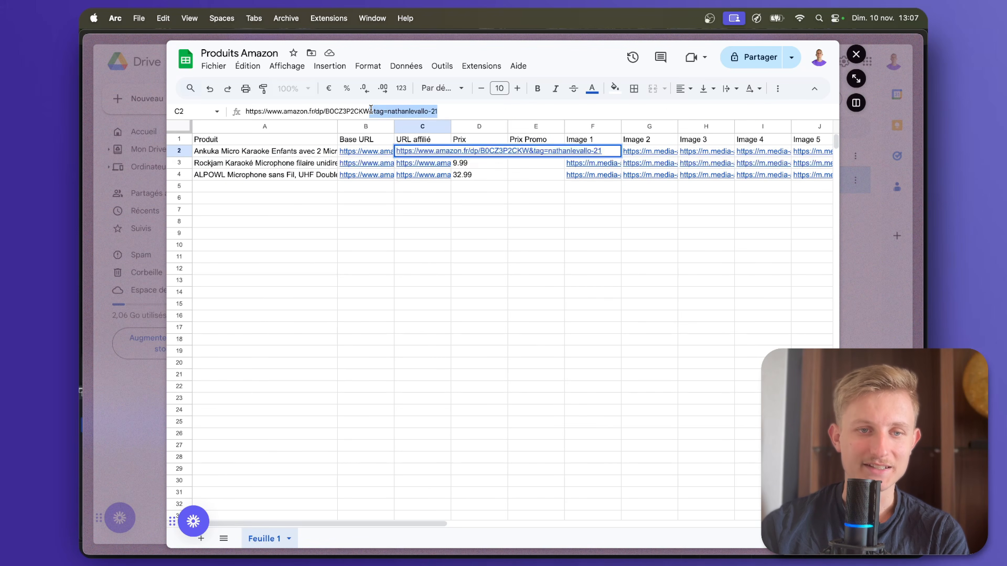
click(443, 200)
drag(469, 152, 476, 170)
scroll(607, 215, right, 10)
scroll(595, 214, left, 10)
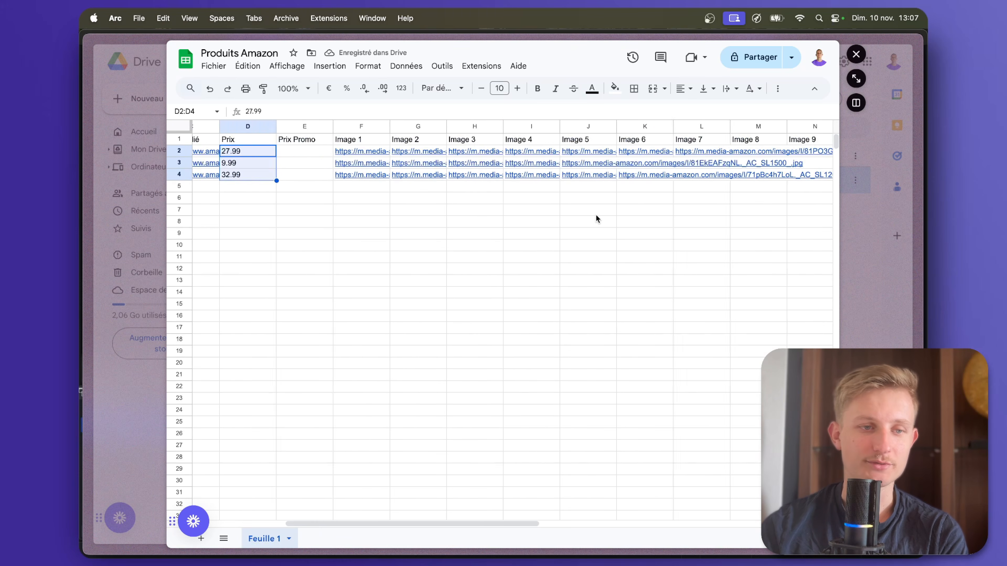
Switch to the Création et publication visuels Pinterest scenario in Make, run it once and inspect the Pinterest module's execution details.
mouse_move(106, 242)
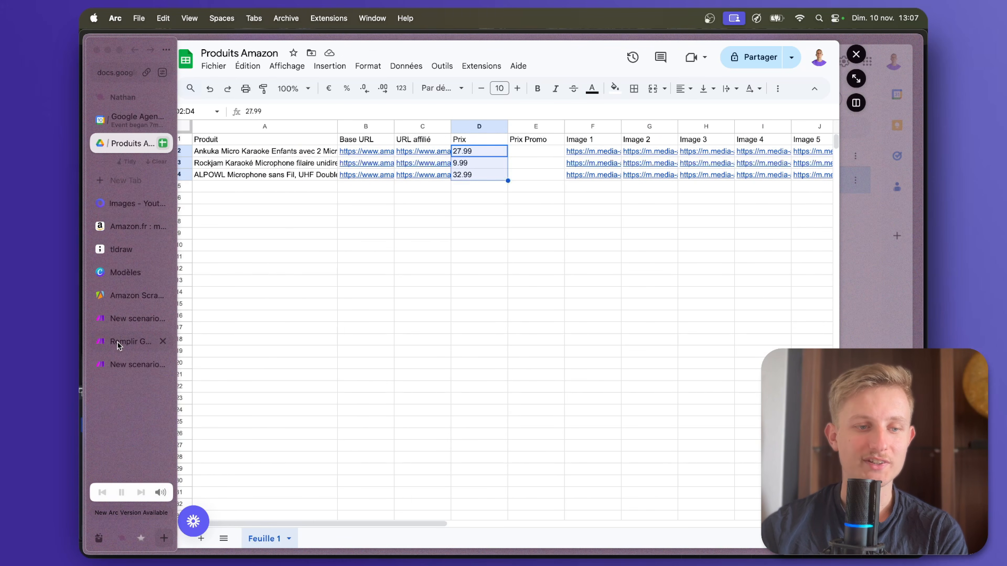
click(134, 364)
click(164, 520)
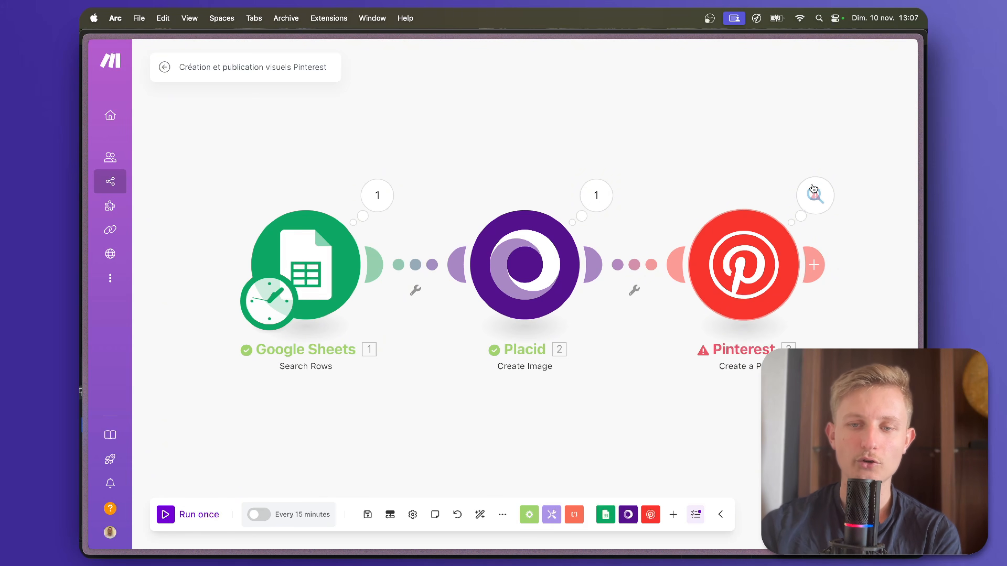
click(816, 194)
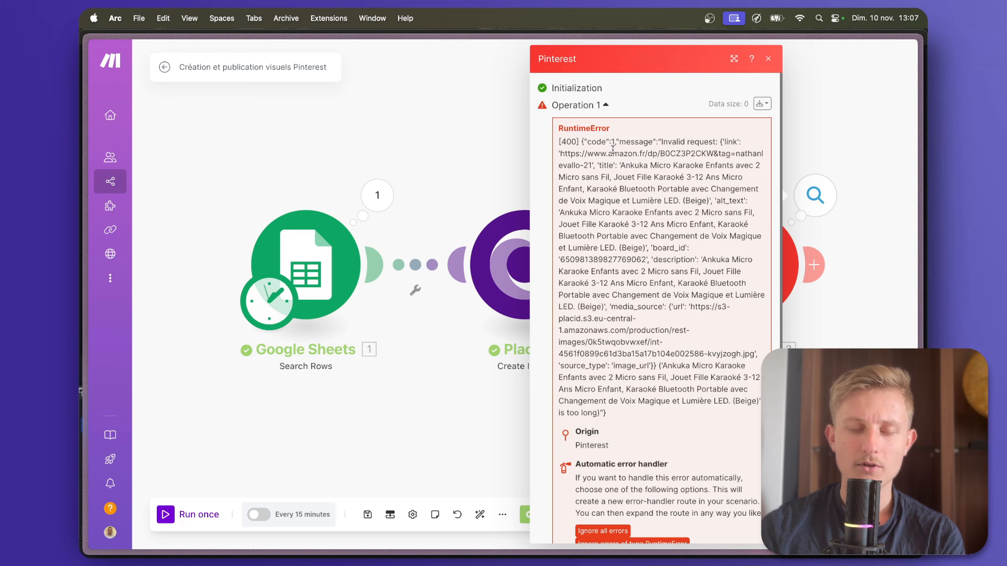
drag(597, 413, 564, 414)
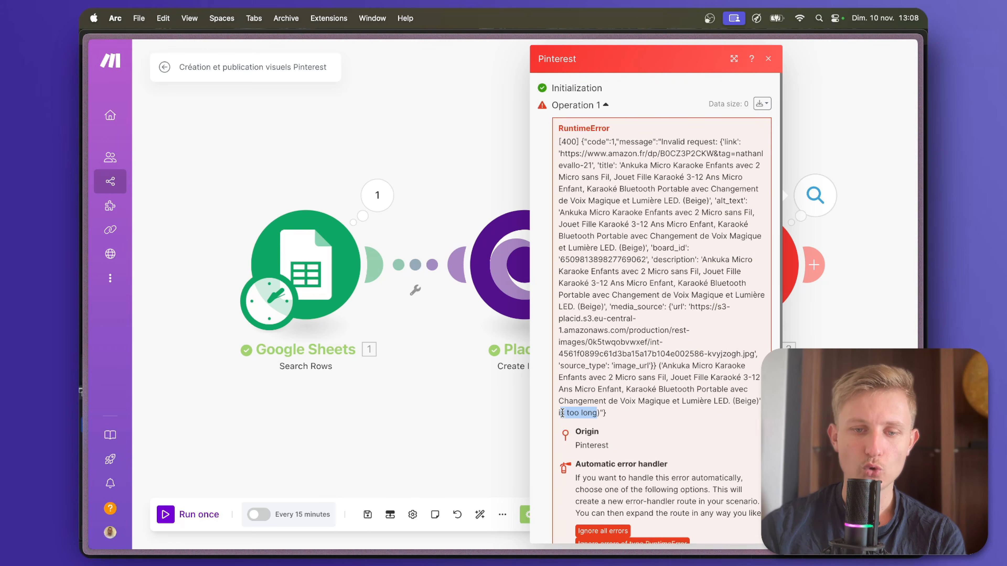
Go back to the Produits Amazon spreadsheet and examine the full length of the product title in A2.
click(492, 391)
click(348, 248)
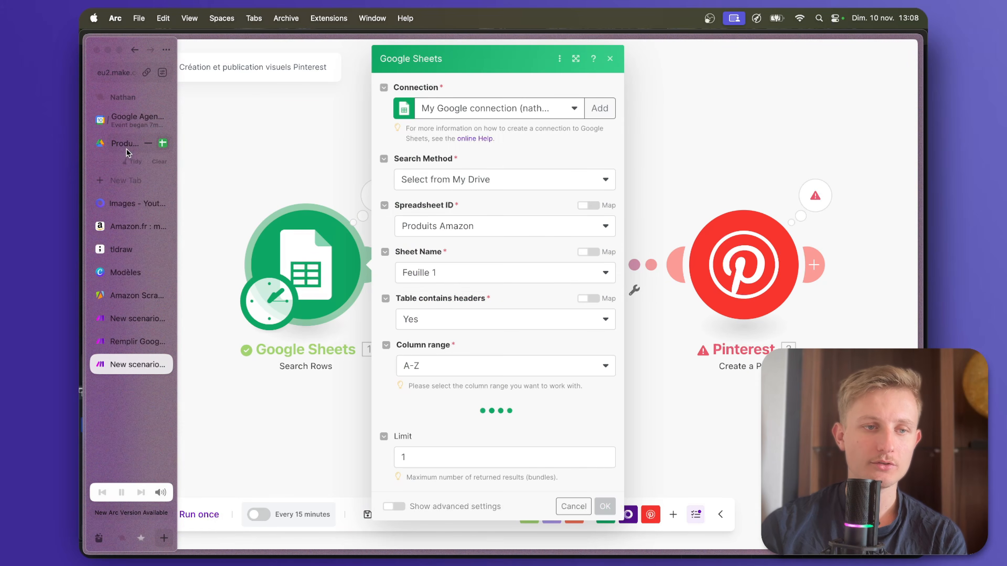
click(127, 153)
click(274, 154)
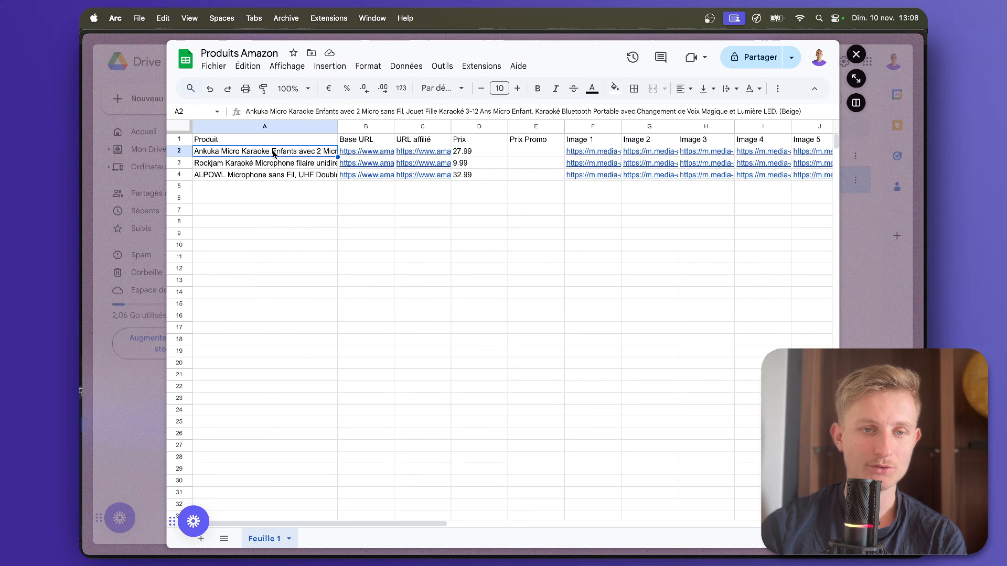
drag(809, 111, 204, 211)
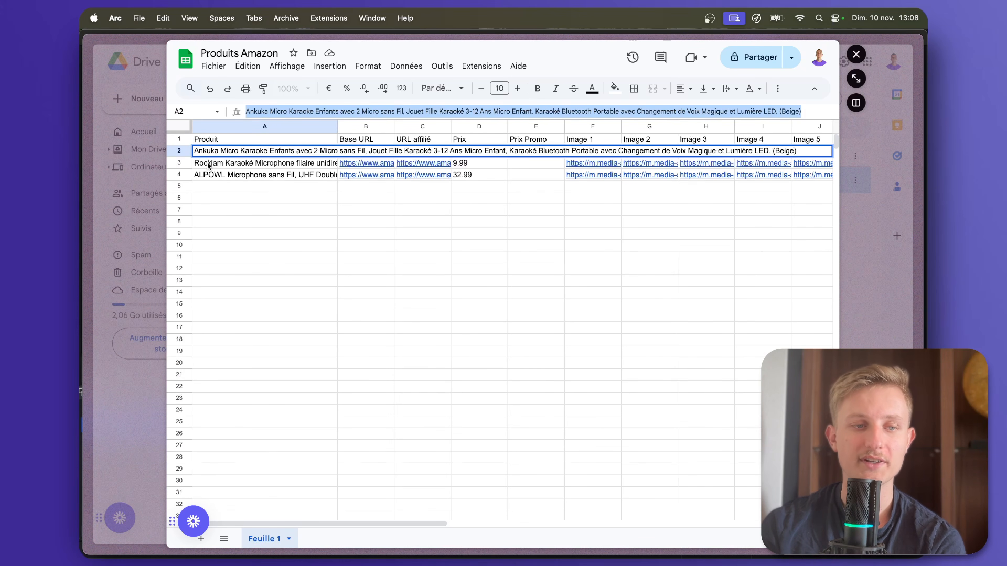
Search the web in a new browser tab for "taille maximale titre pinterest".
mouse_move(79, 219)
key(super+t)
text(tail)
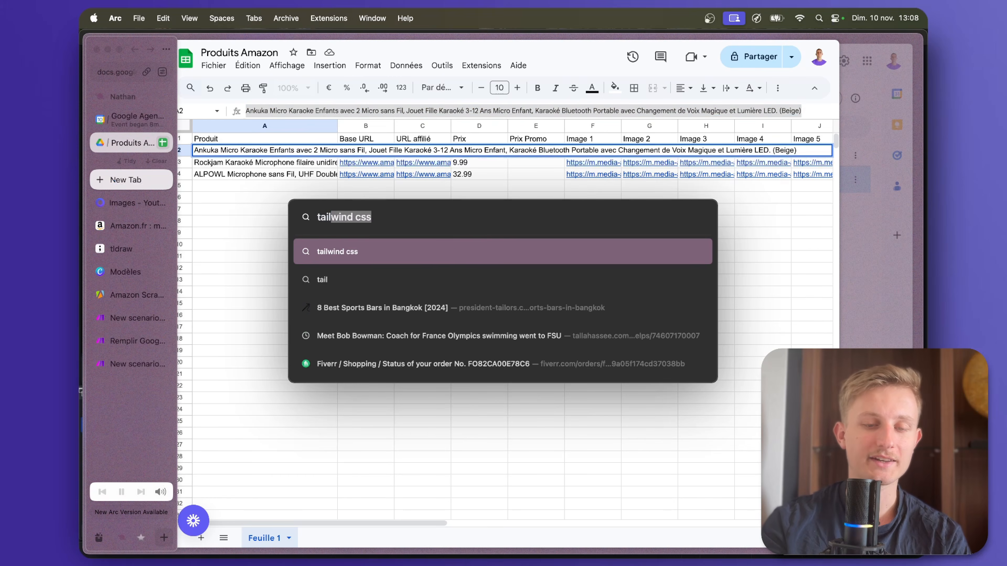
text(le maximale titre )
text(p)
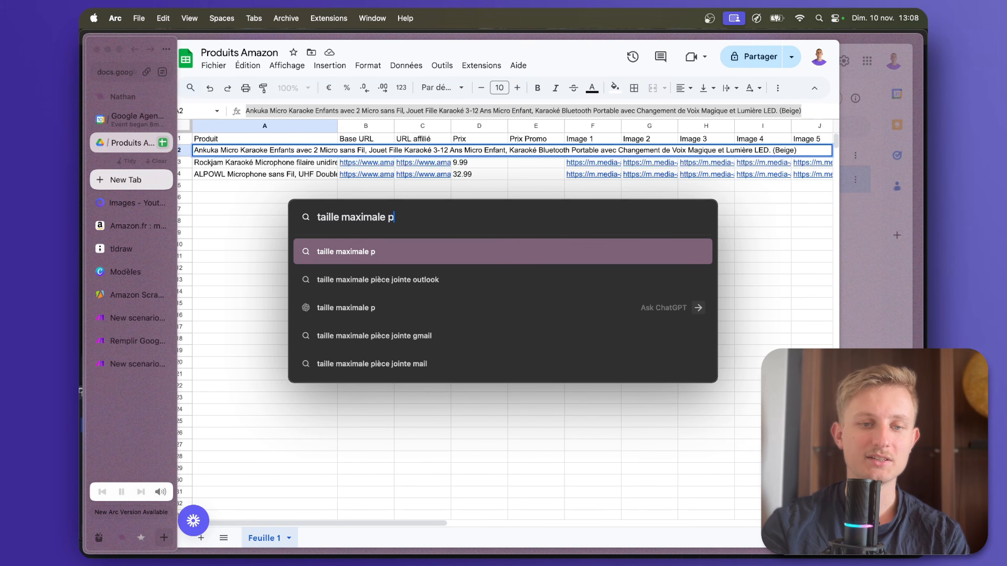
key(BackSpace)
text(titre pinterest)
key(Return)
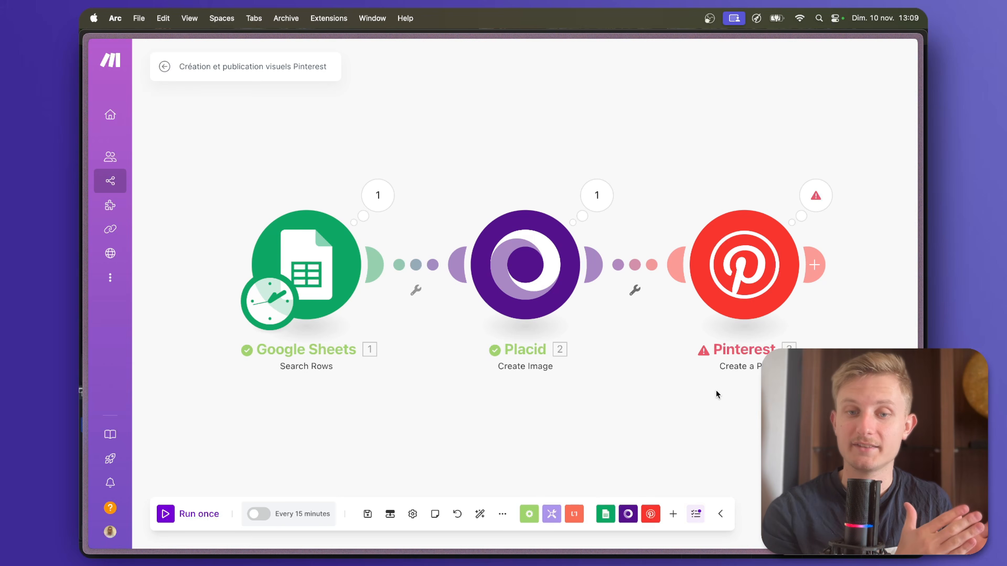
In the Pinterest module, replace the pin title with a substring function that takes the Google Sheets Produit (A) value as its text.
click(754, 282)
scroll(533, 286, down, 3)
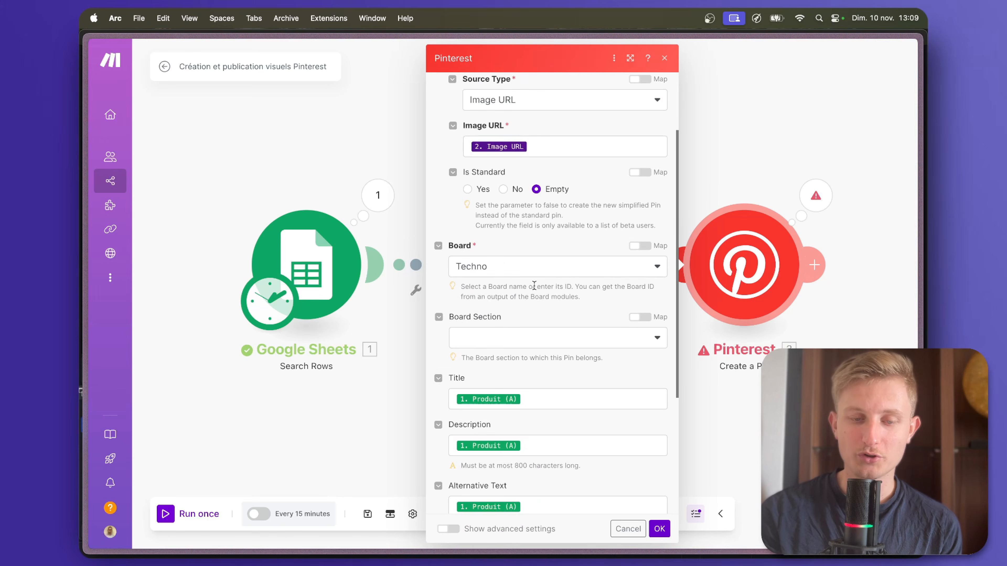
click(452, 397)
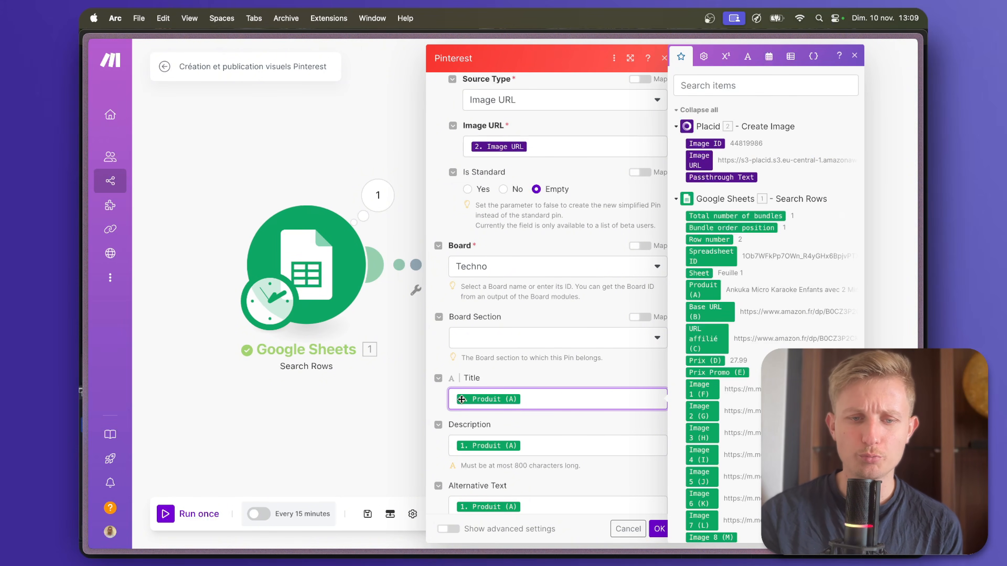
click(748, 56)
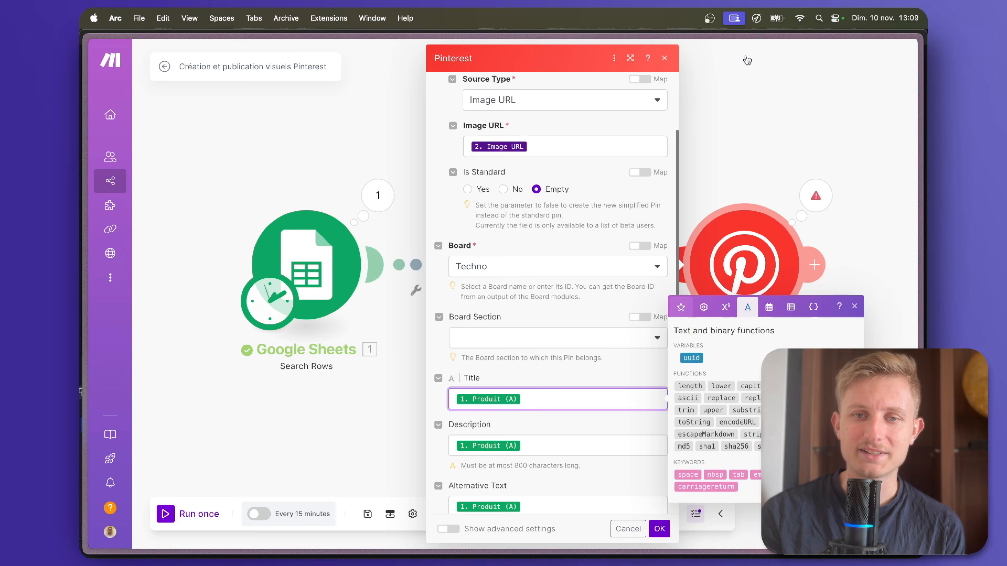
click(746, 410)
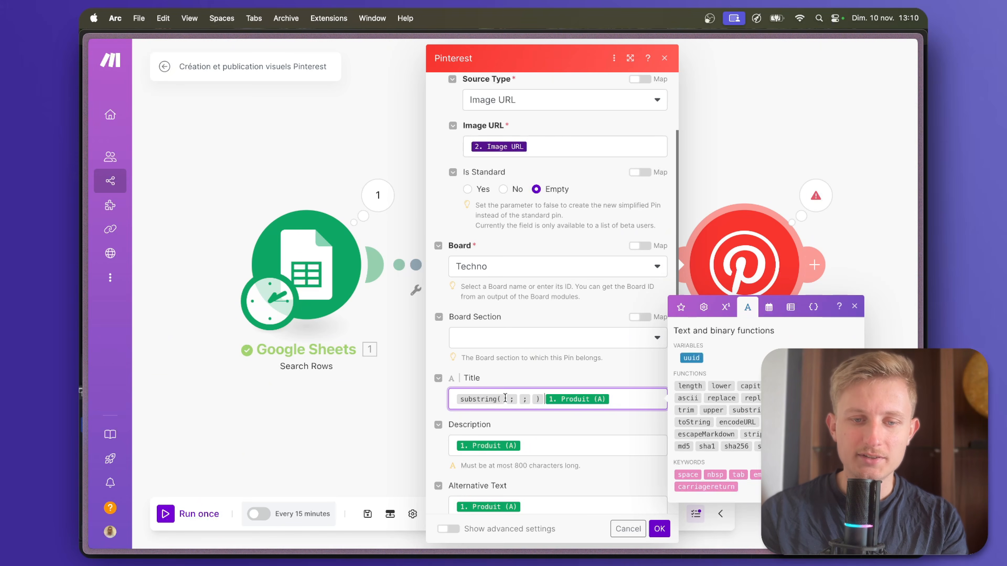
click(618, 401)
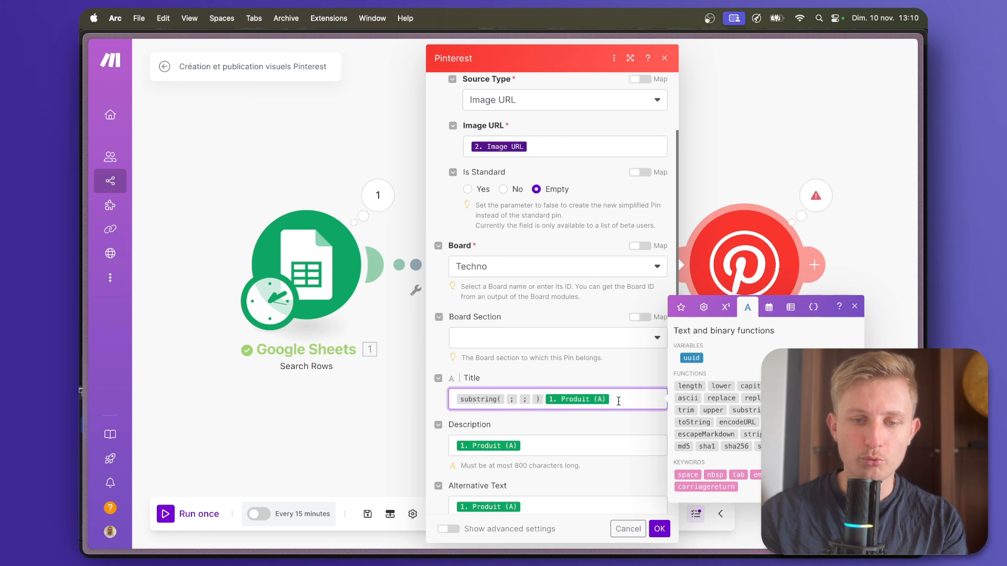
key(BackSpace)
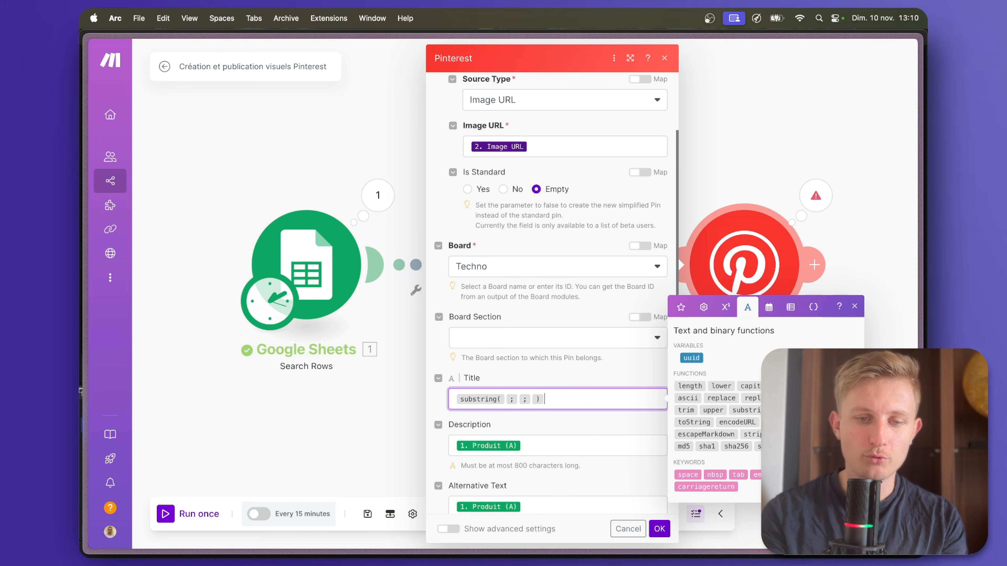
click(505, 399)
click(698, 290)
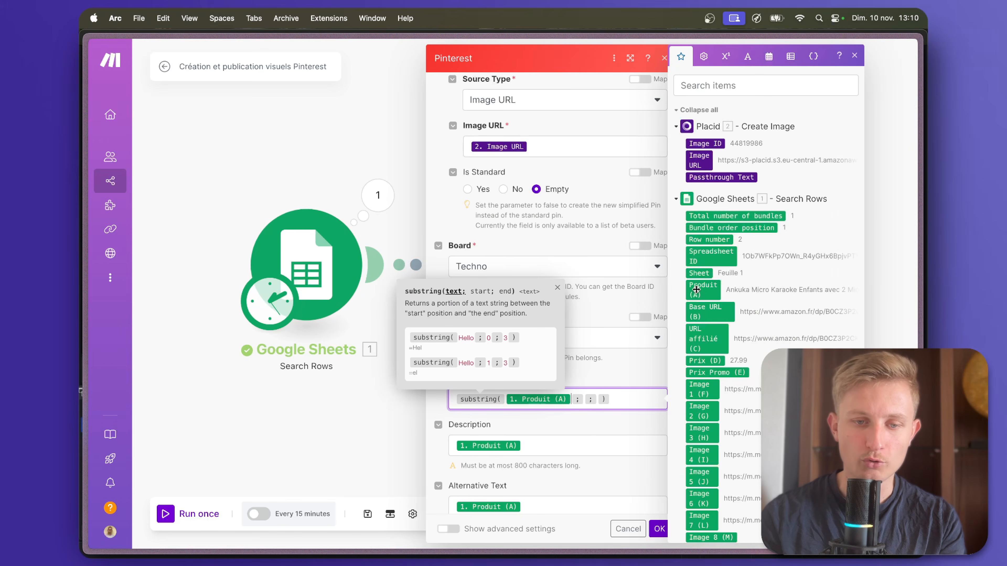
Set the title's substring range to start at 0 and end at 99, and confirm the Pinterest module settings.
click(584, 401)
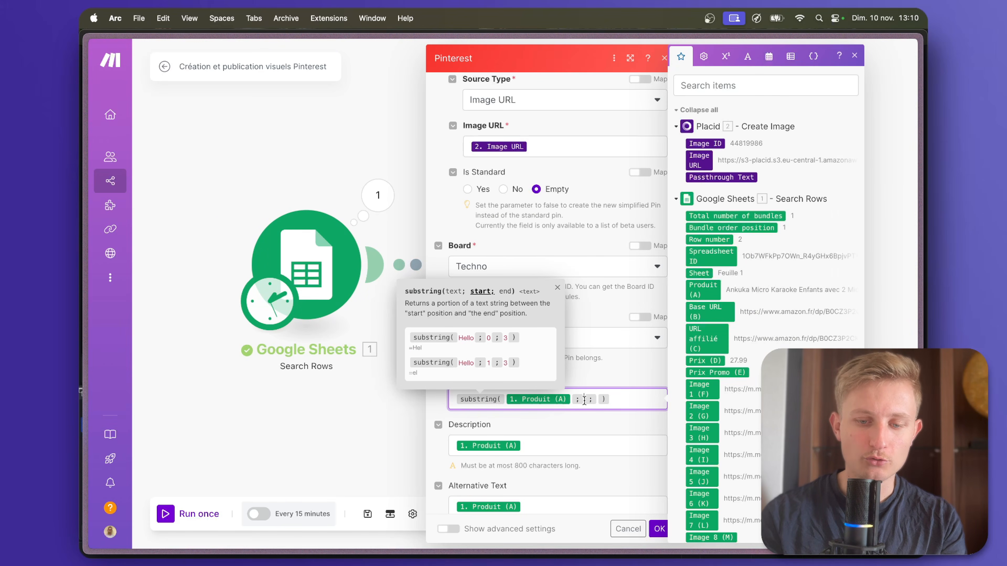
text(0)
key(Right)
text(10)
key(BackSpace)
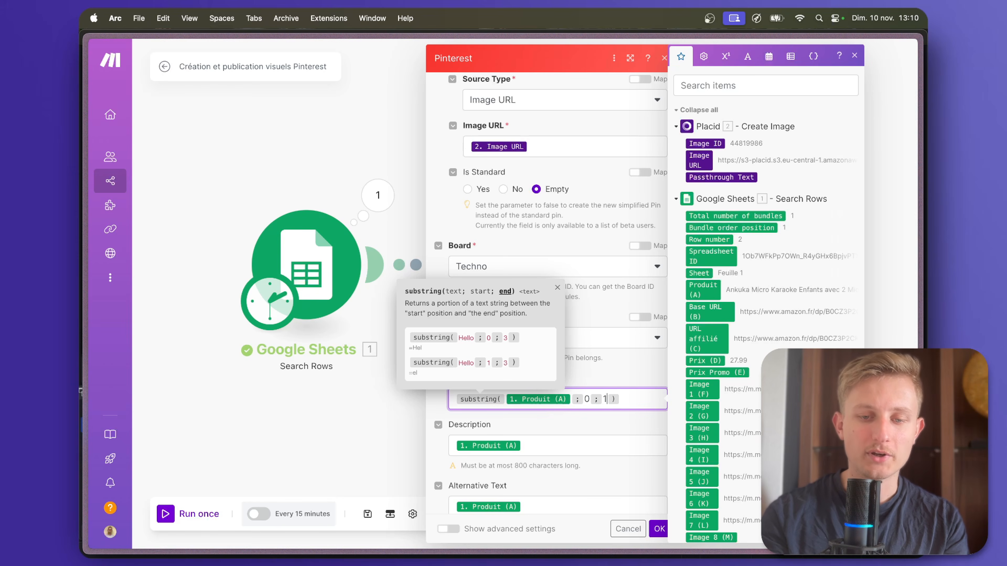
text(99)
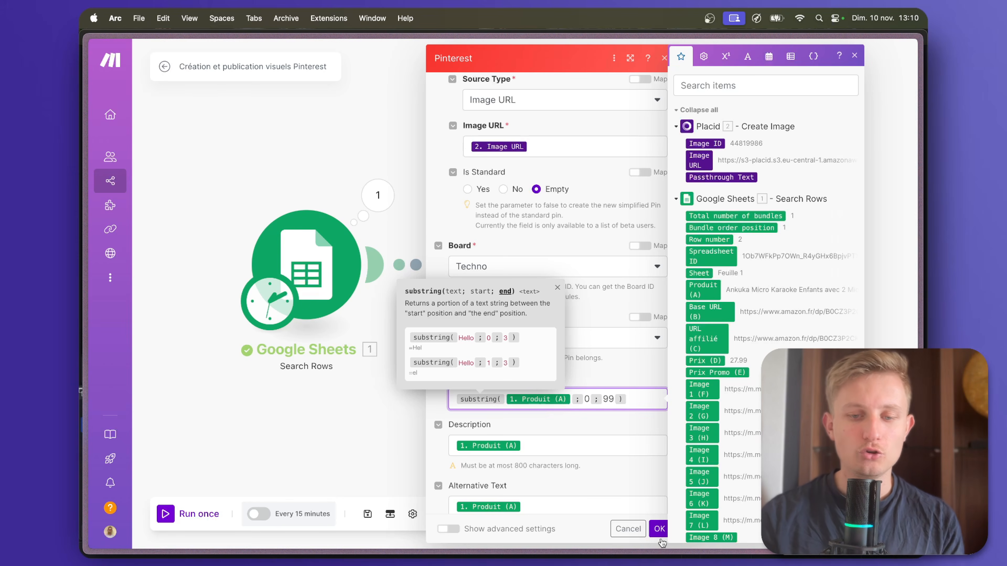
click(557, 425)
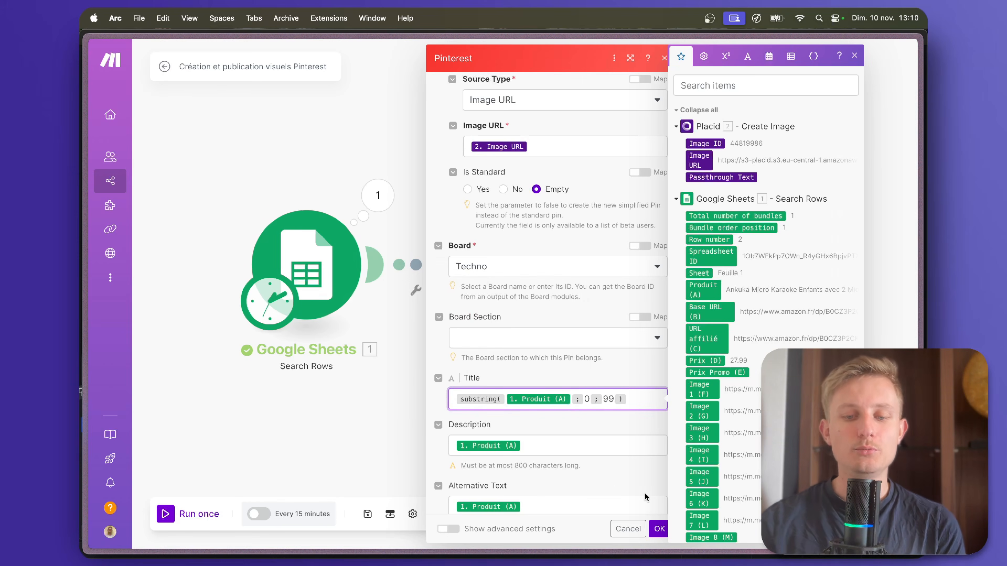
click(659, 532)
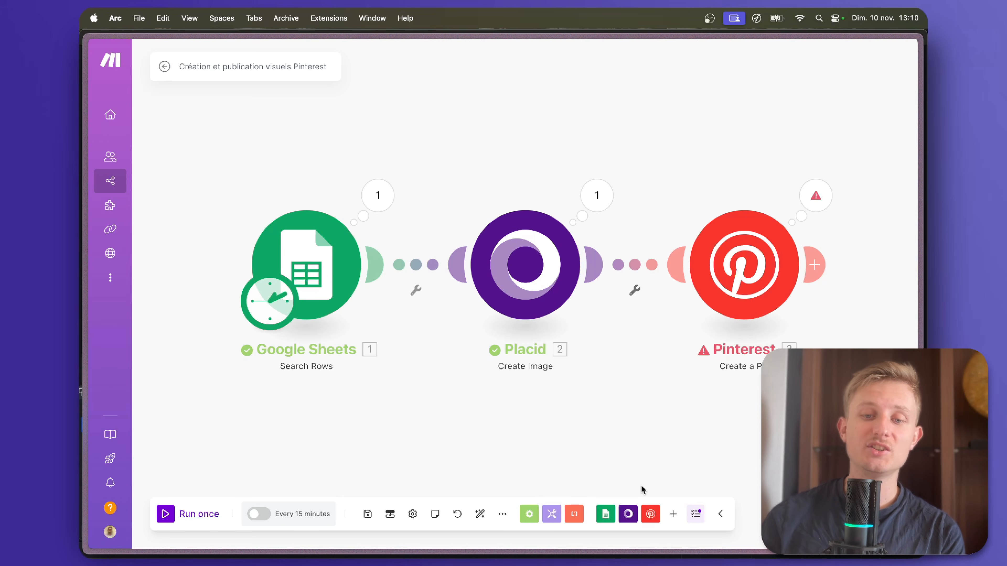
Check the Pinterest module settings once more and run the Création et publication visuels Pinterest scenario once.
click(721, 277)
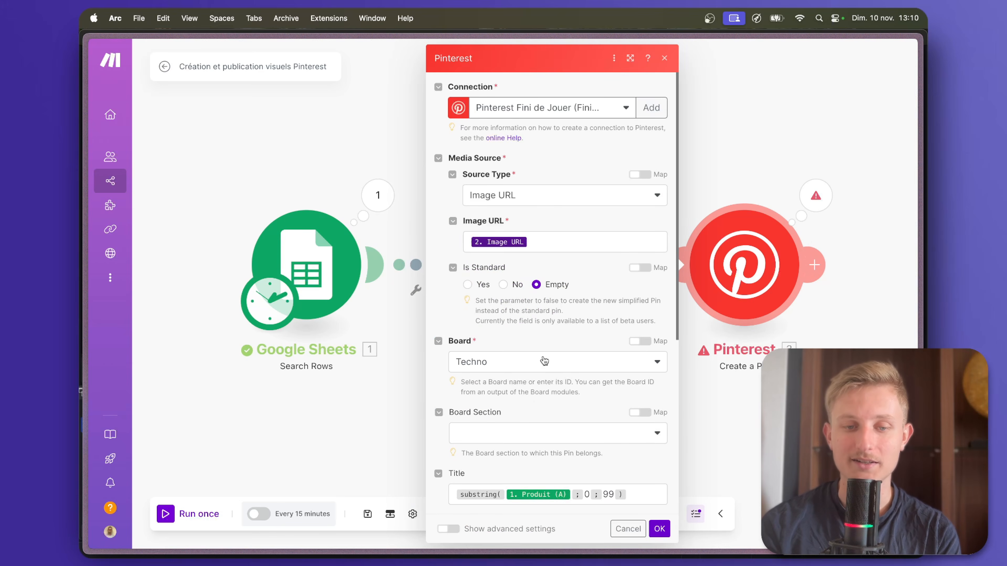
scroll(544, 361, down, 5)
click(409, 435)
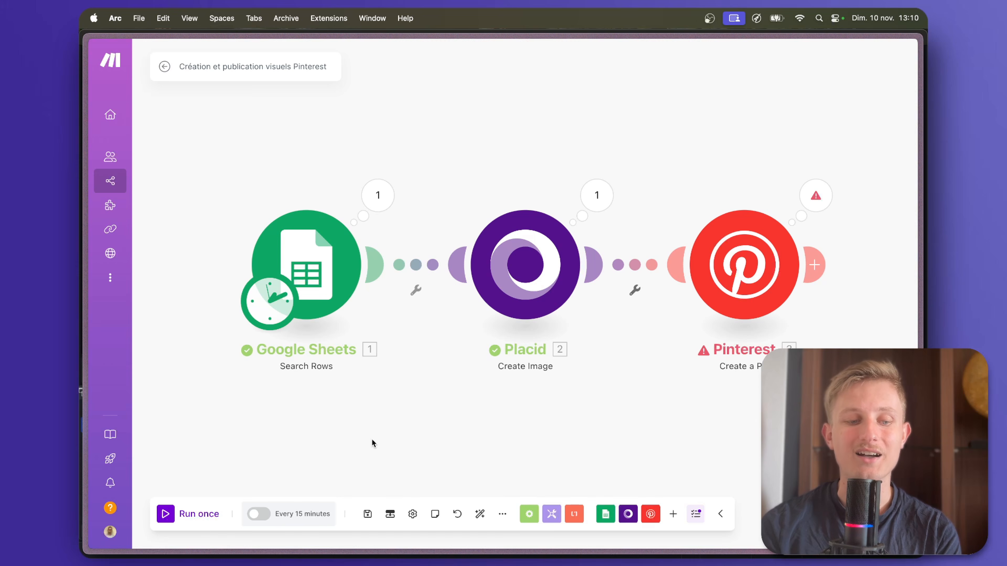
click(170, 516)
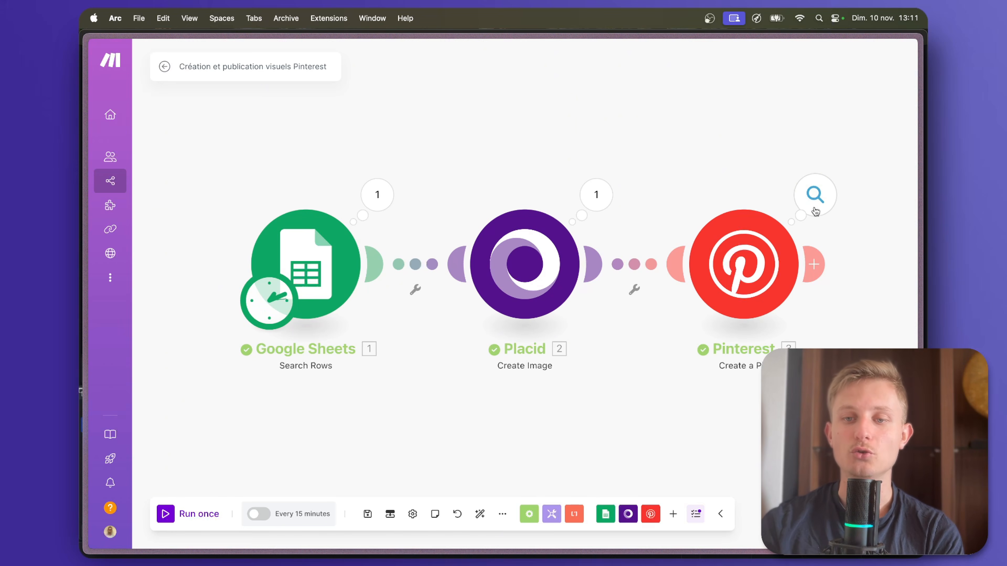
Open the newest created pin from the Fini de Jouer Pinterest profile and examine its title and full description.
mouse_move(78, 335)
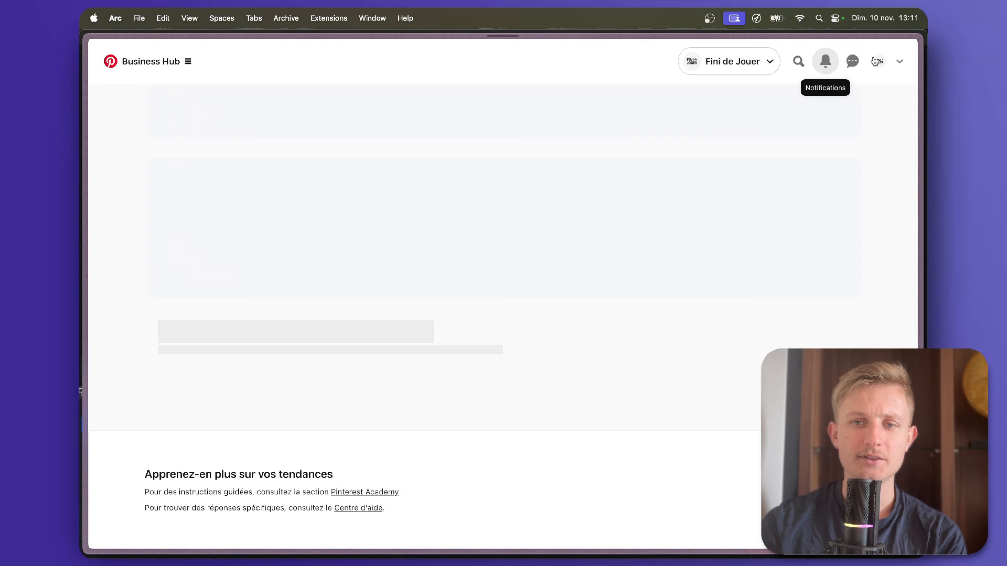
click(879, 61)
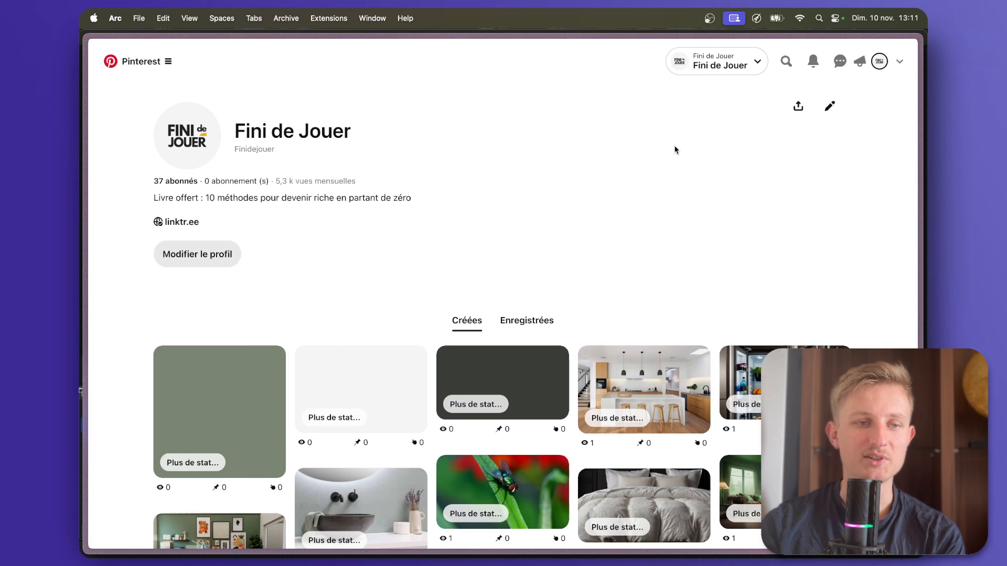
scroll(505, 276, down, 1)
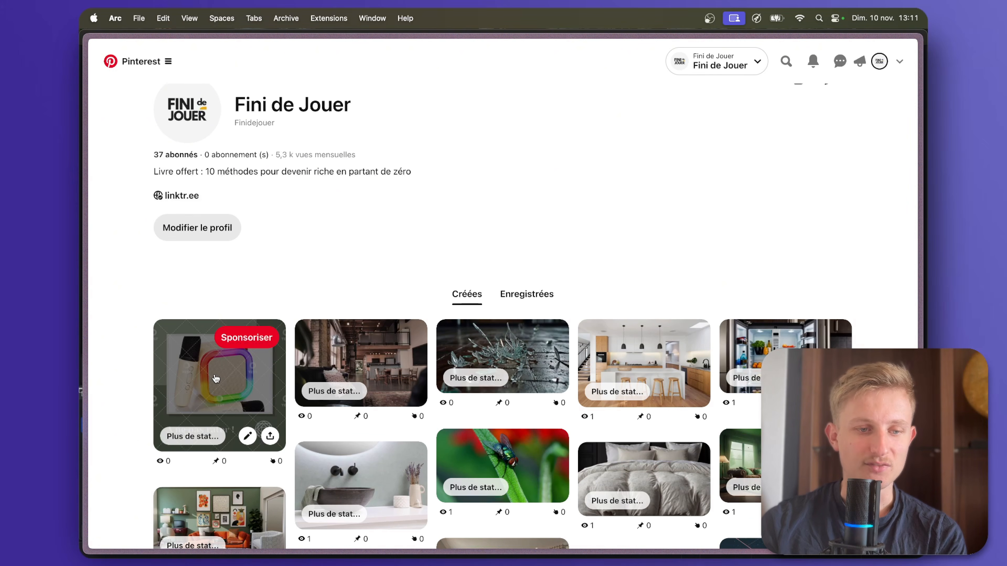
click(194, 387)
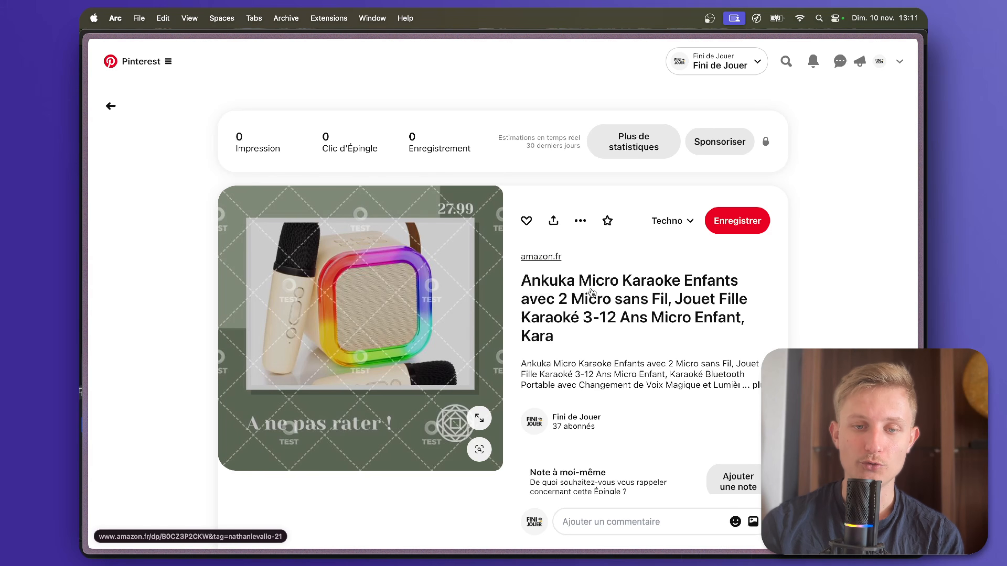
click(754, 386)
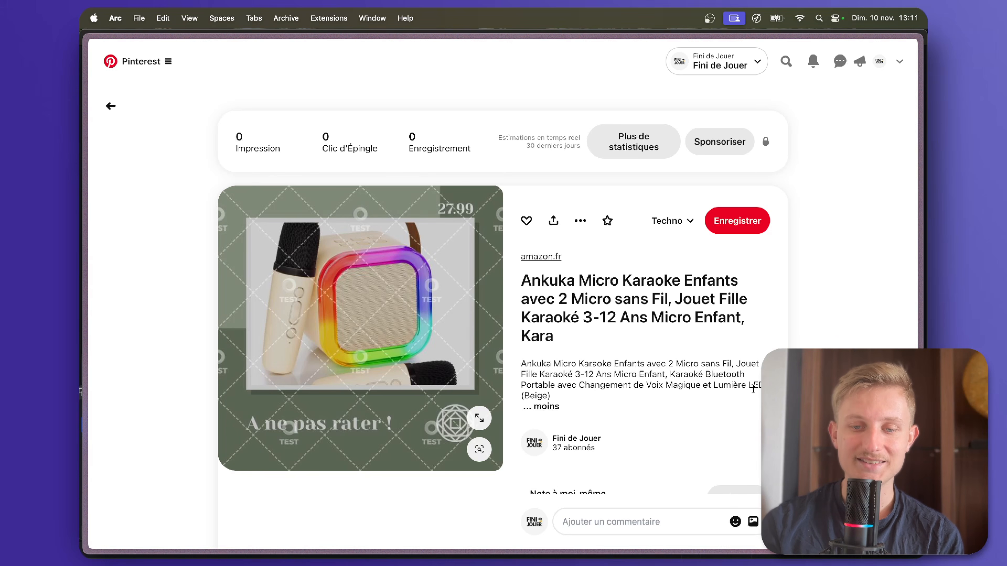
drag(605, 397, 526, 364)
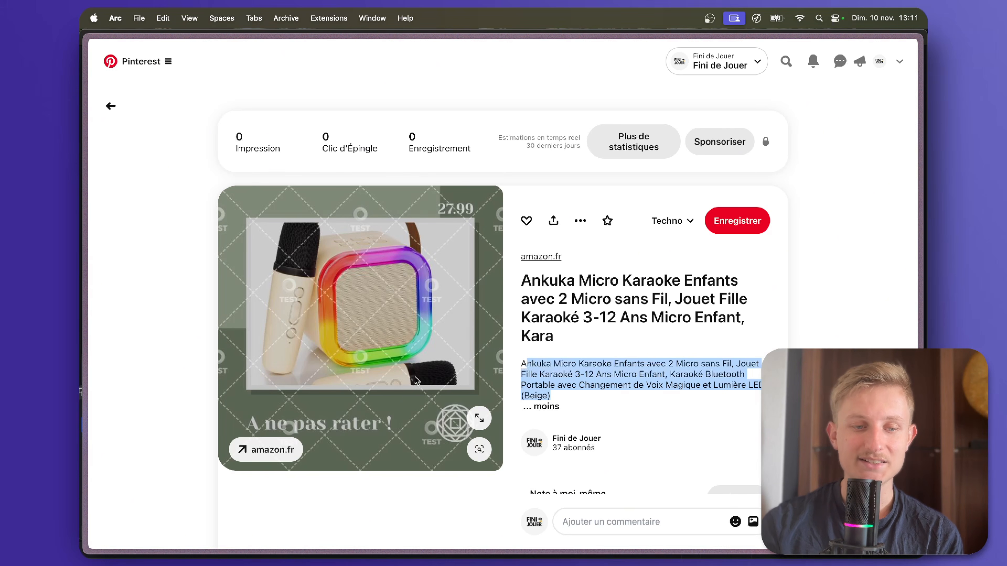
Test the pin's amazon.fr link, continue to the Amazon homepage, and go back to the Pinterest pin.
click(273, 450)
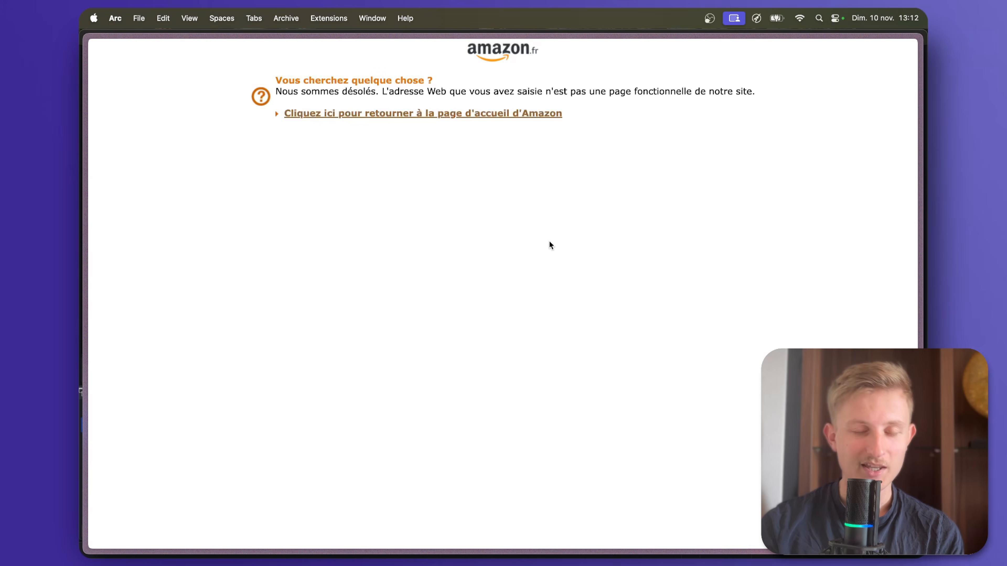
click(530, 116)
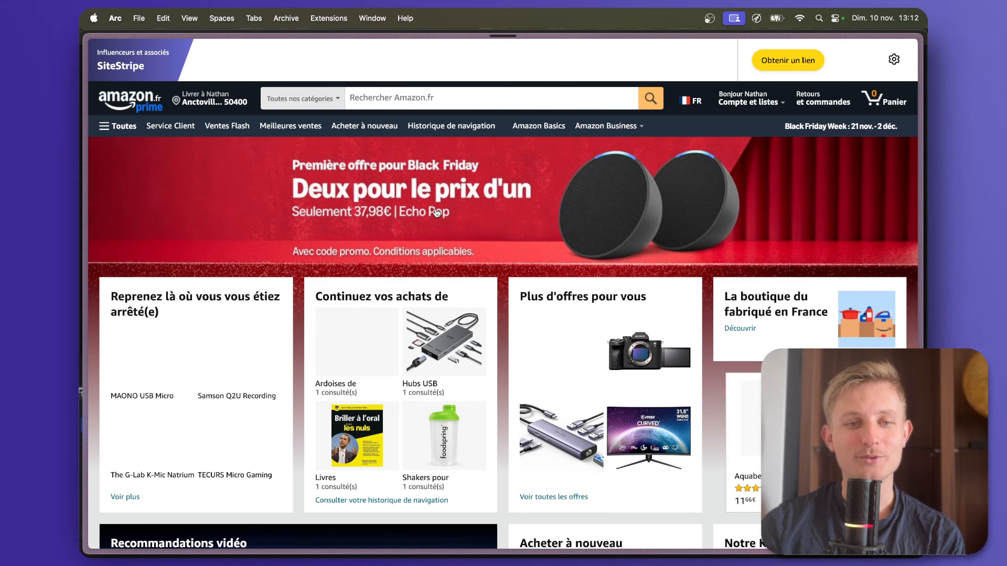
mouse_move(79, 288)
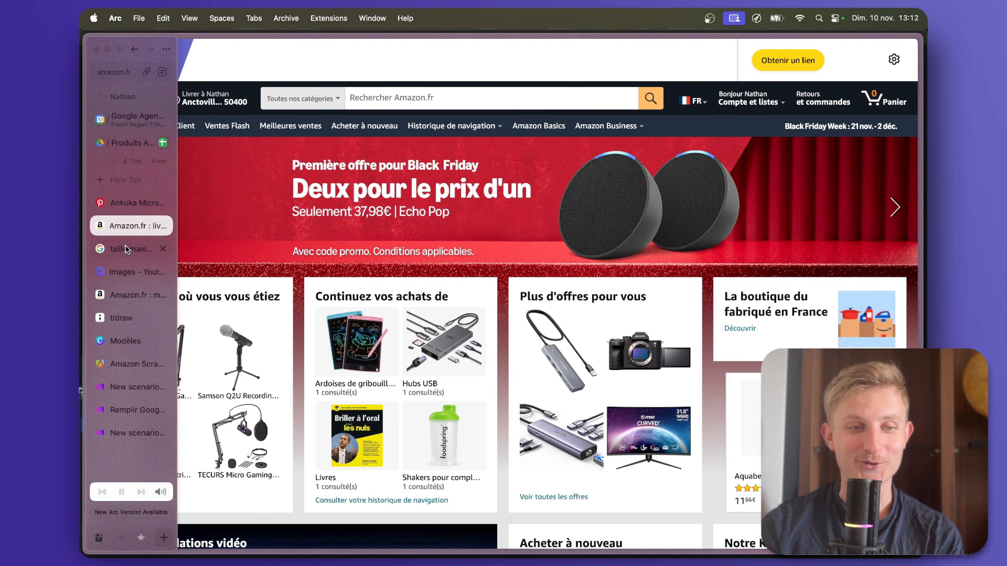
click(126, 249)
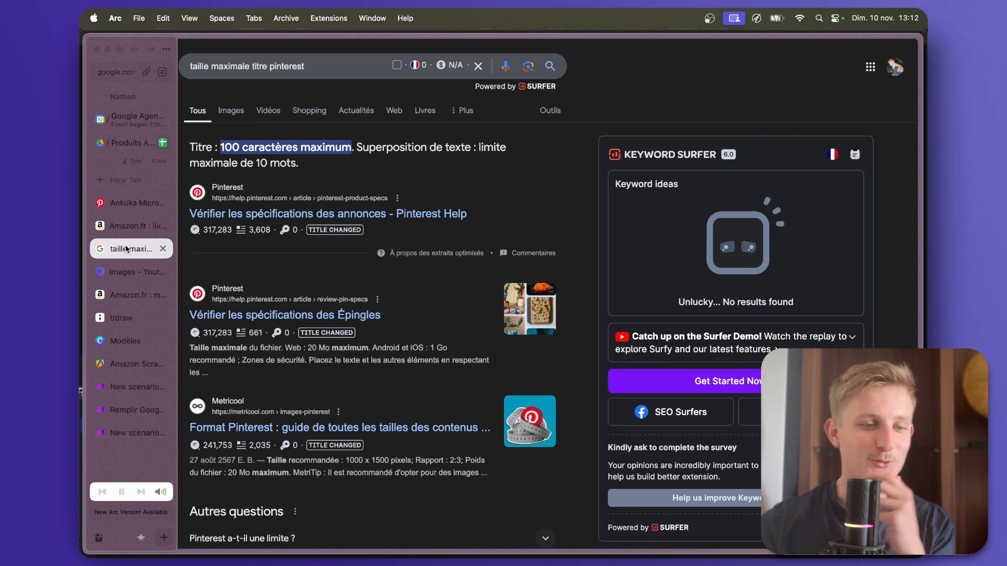
click(129, 223)
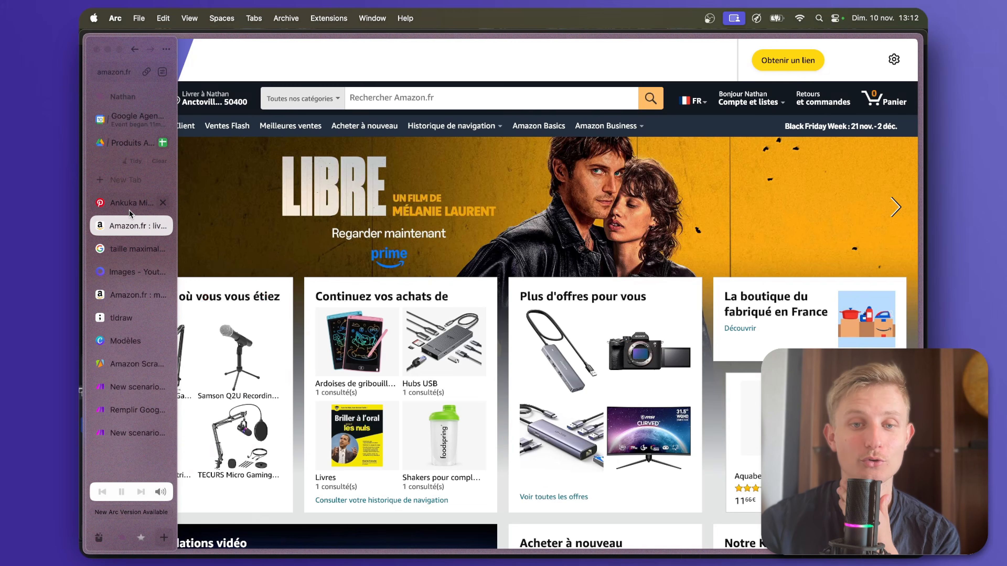
click(128, 209)
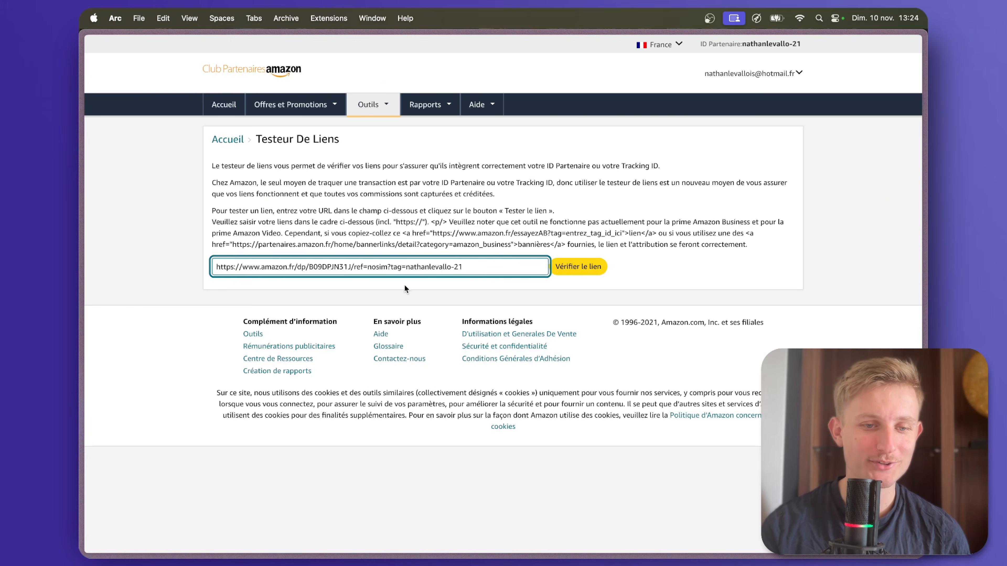
In the Testeur De Liens, examine the affiliate link's structure: the product URL, the ref=nosim? part and the tag parameter.
drag(463, 266, 214, 267)
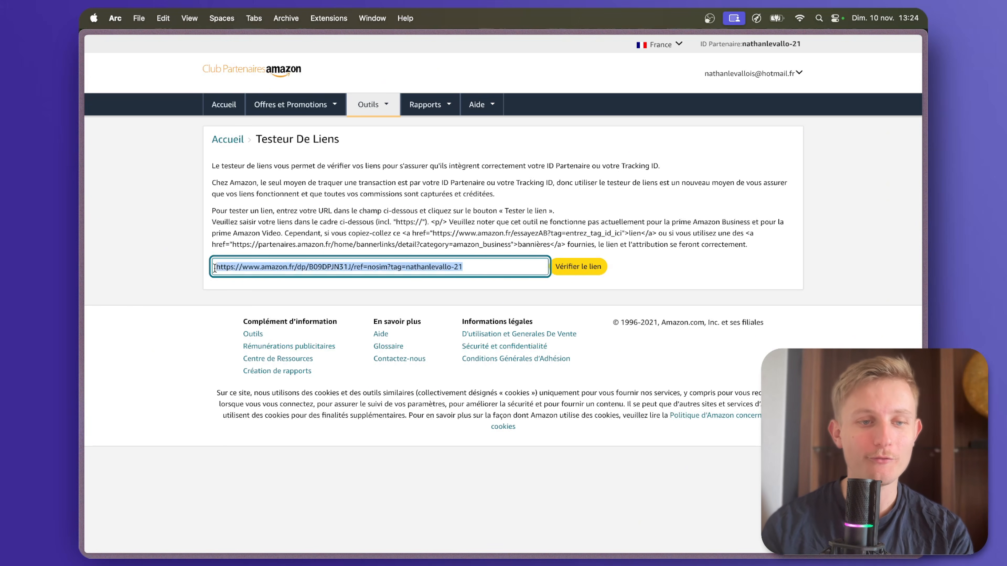
click(422, 266)
drag(353, 267, 213, 264)
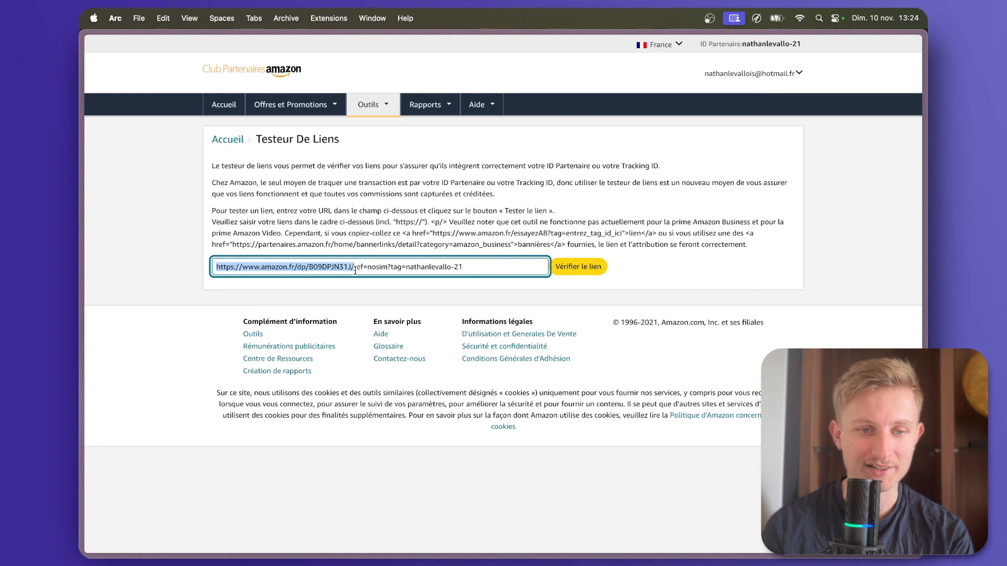
drag(354, 267, 391, 269)
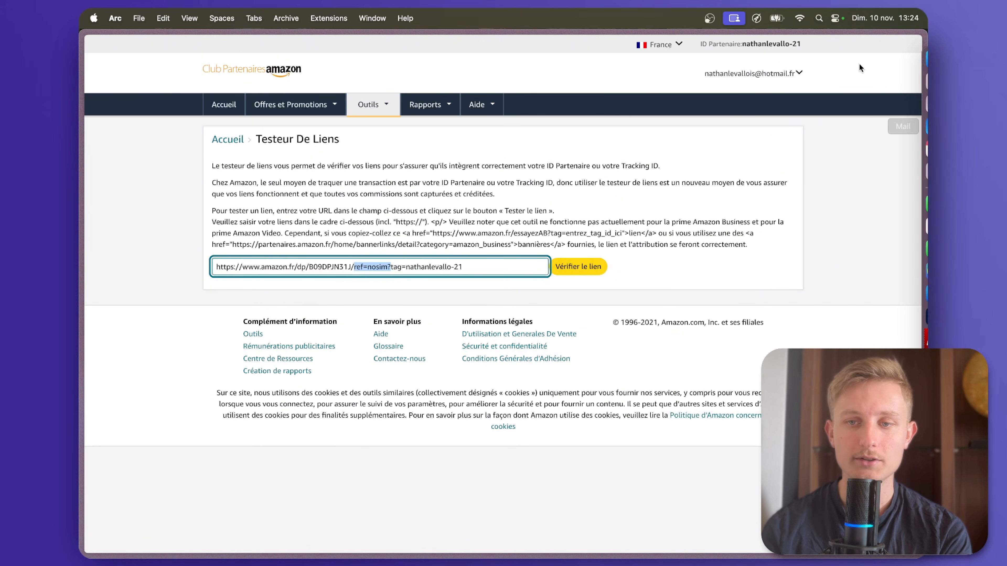
In Remplir Google Sheets, replace the ampersand before the tag in URL affilié (C) with /ref=nosim?, confirm the module and save the scenario.
mouse_move(84, 317)
click(121, 413)
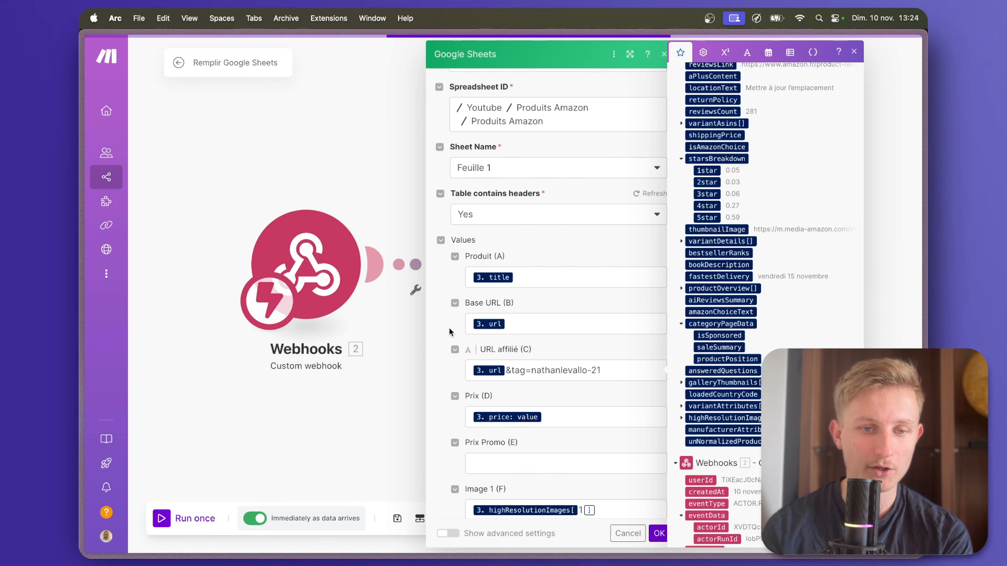
click(531, 370)
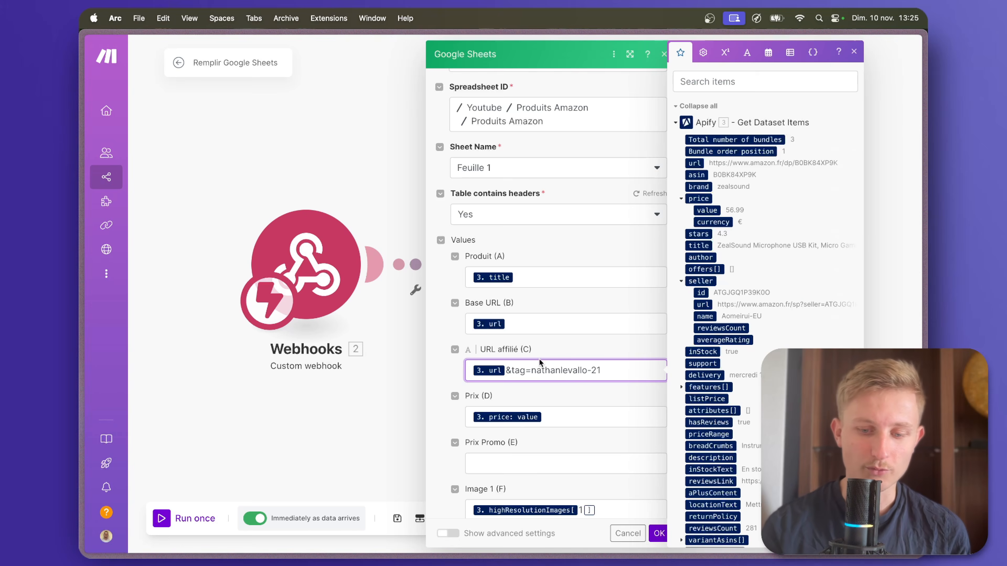
text(/ref)
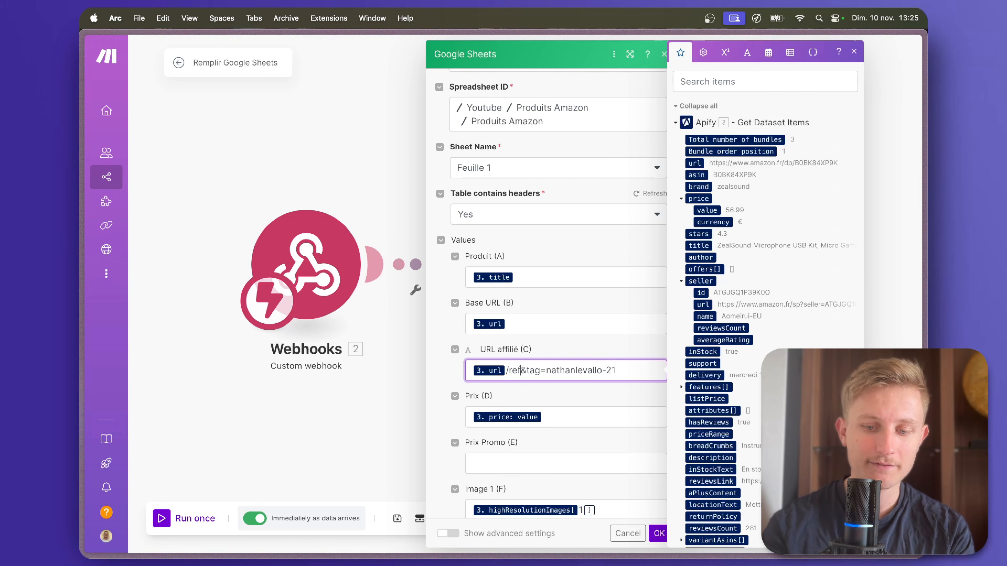
text(=nosim?)
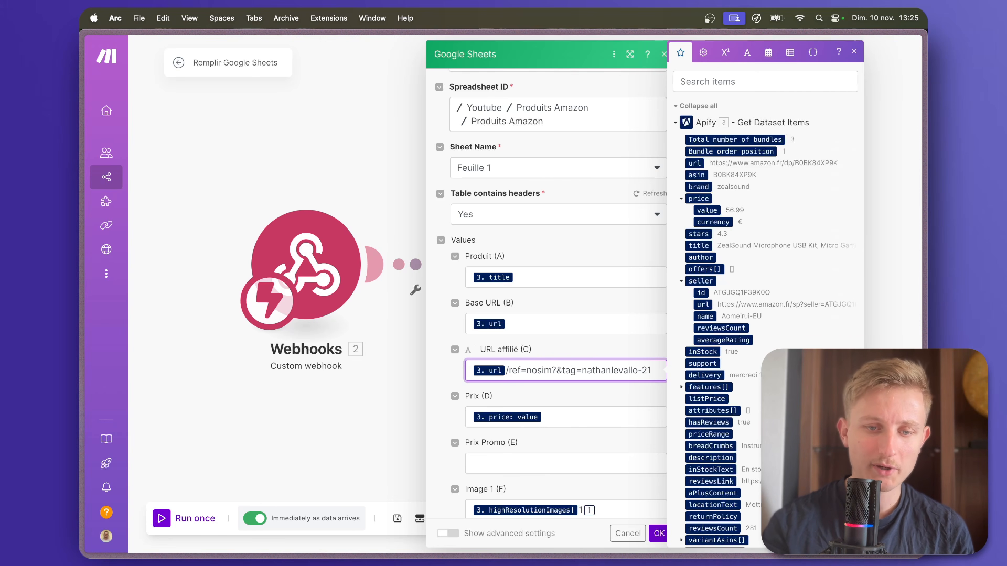
key(Delete)
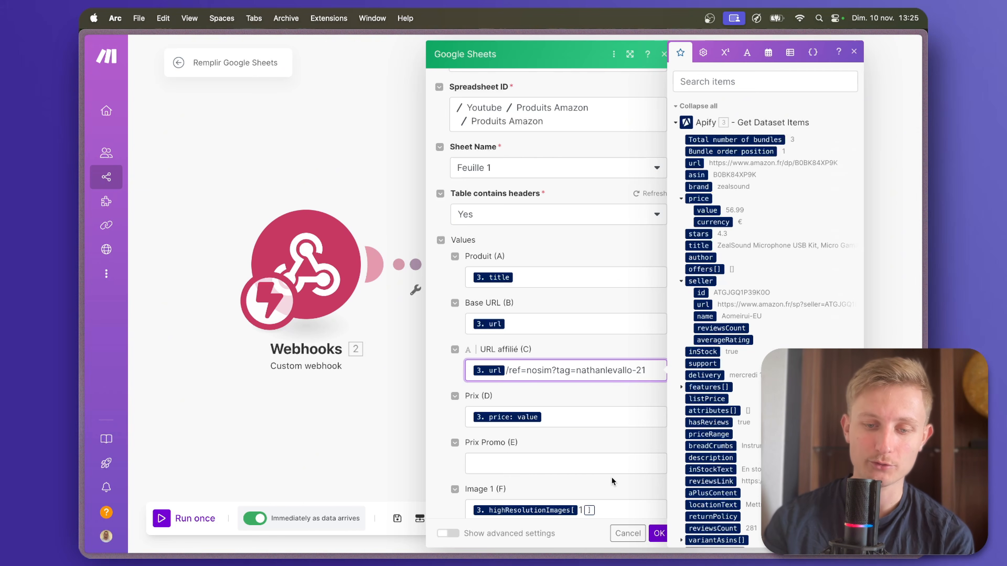
click(658, 533)
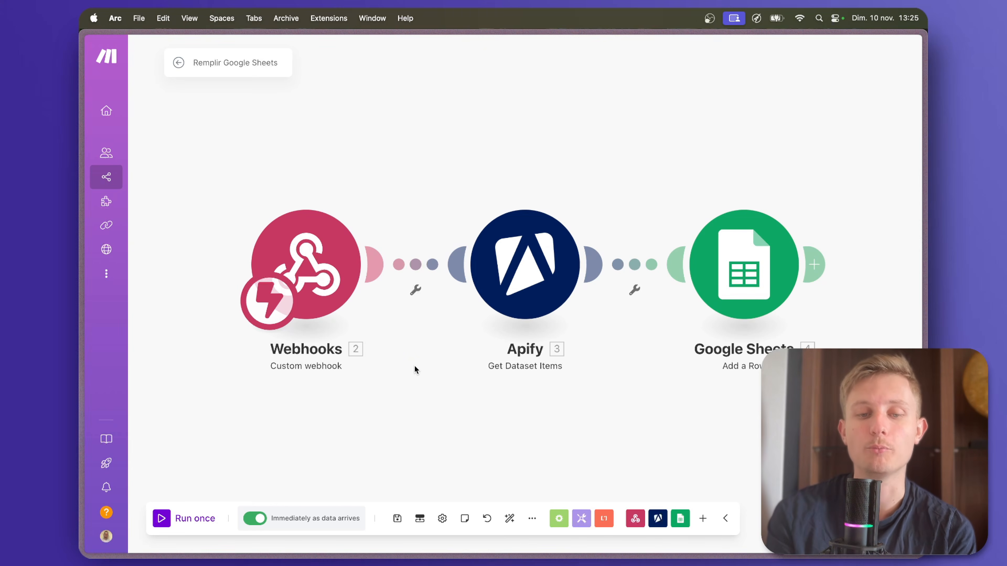
click(395, 518)
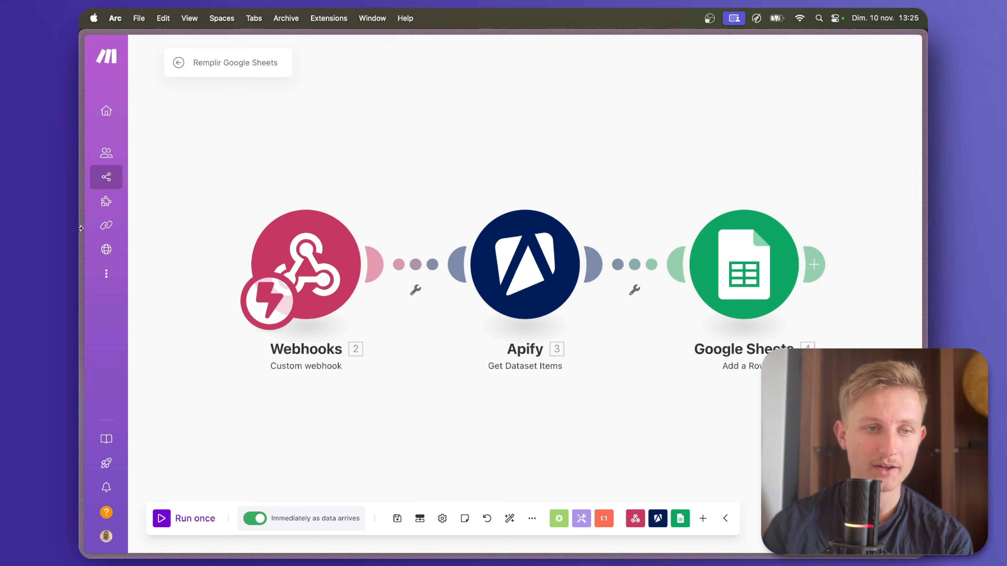
Open the Produits Amazon spreadsheet and select the product data in rows 2 to 4, starting from column A.
mouse_move(80, 227)
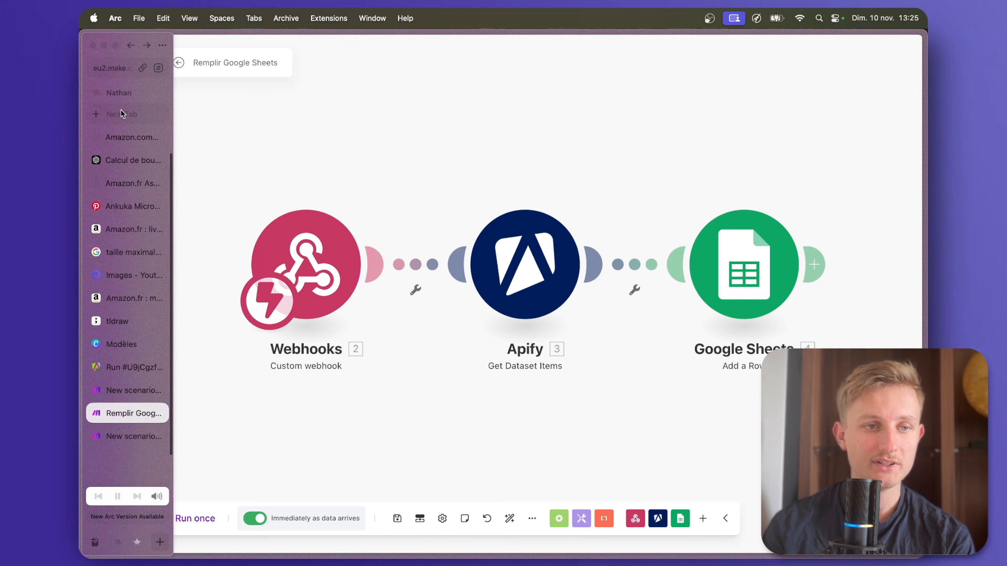
click(127, 139)
click(244, 146)
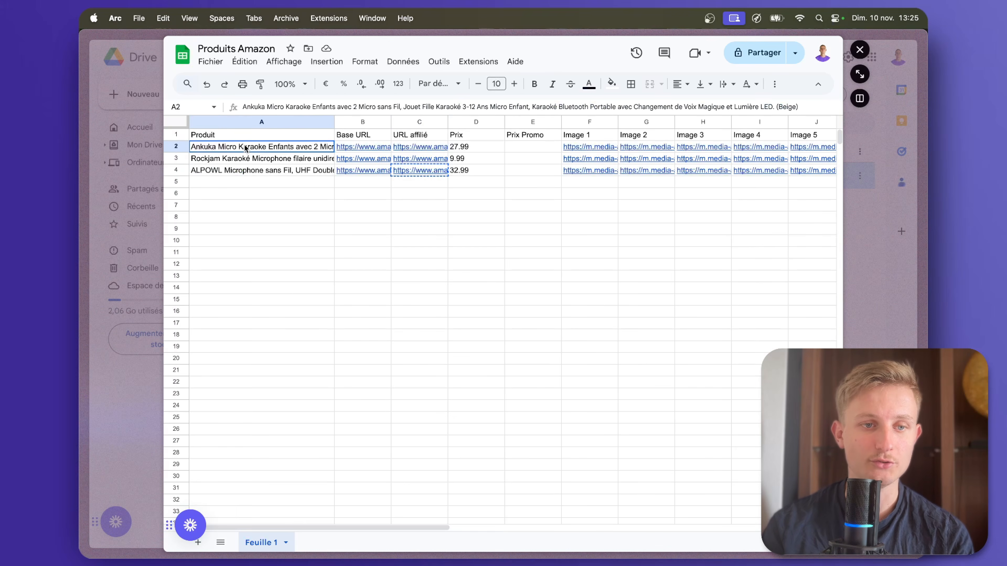
drag(243, 147, 853, 176)
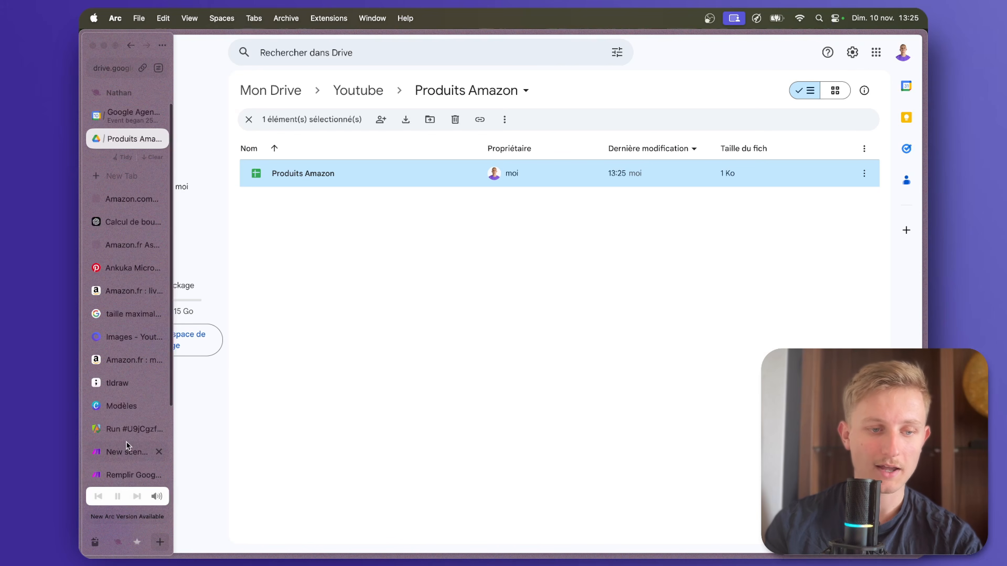
In the Création et publication visuels Pinterest scenario, add a Google Sheets Update a Row module after the Pinterest module.
scroll(124, 451, down, 3)
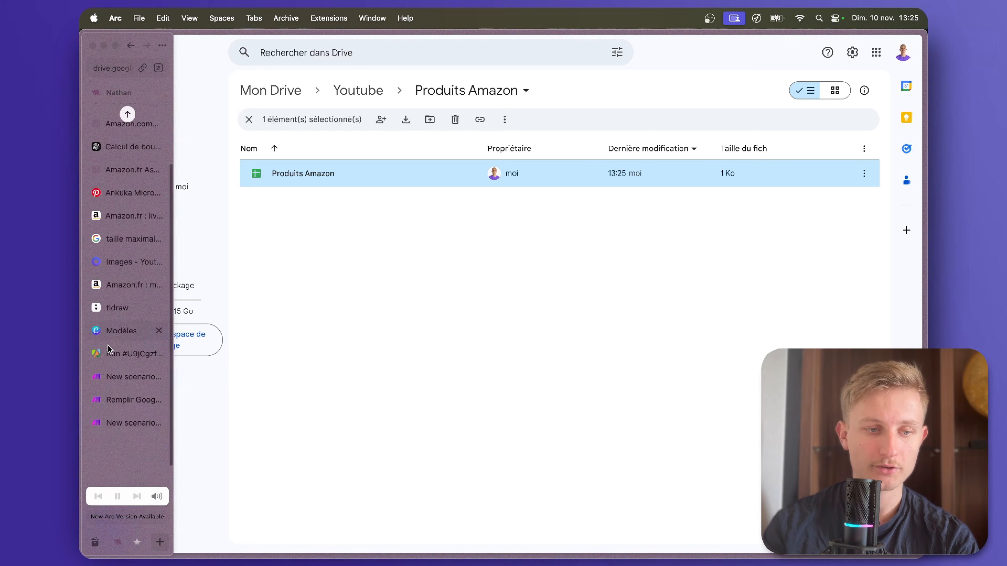
click(123, 422)
click(819, 273)
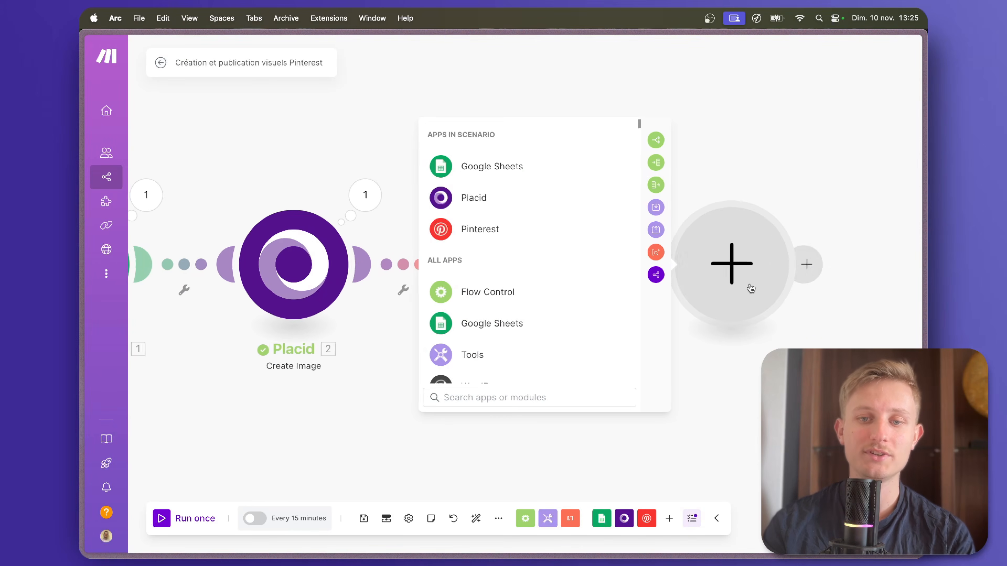
click(560, 171)
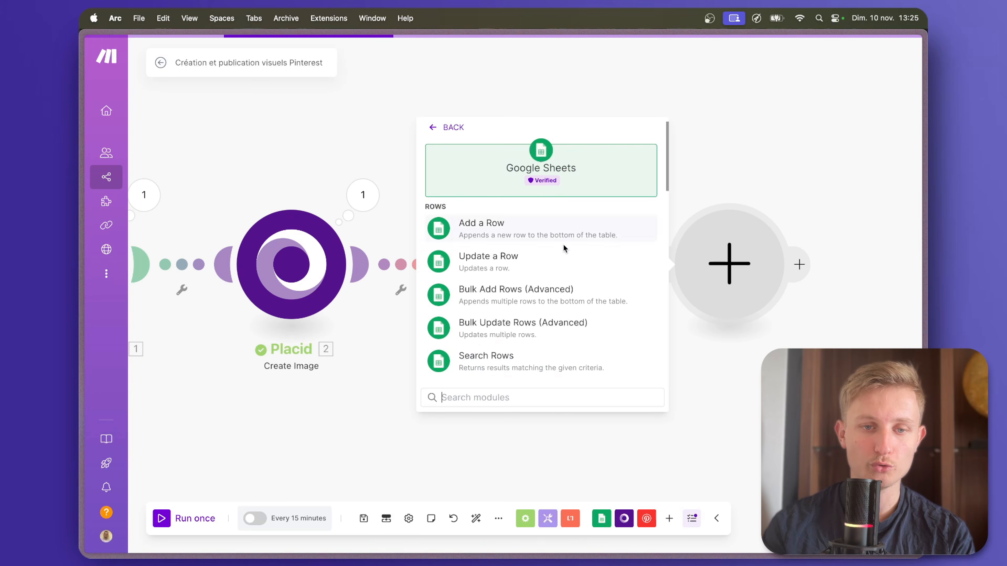
click(561, 254)
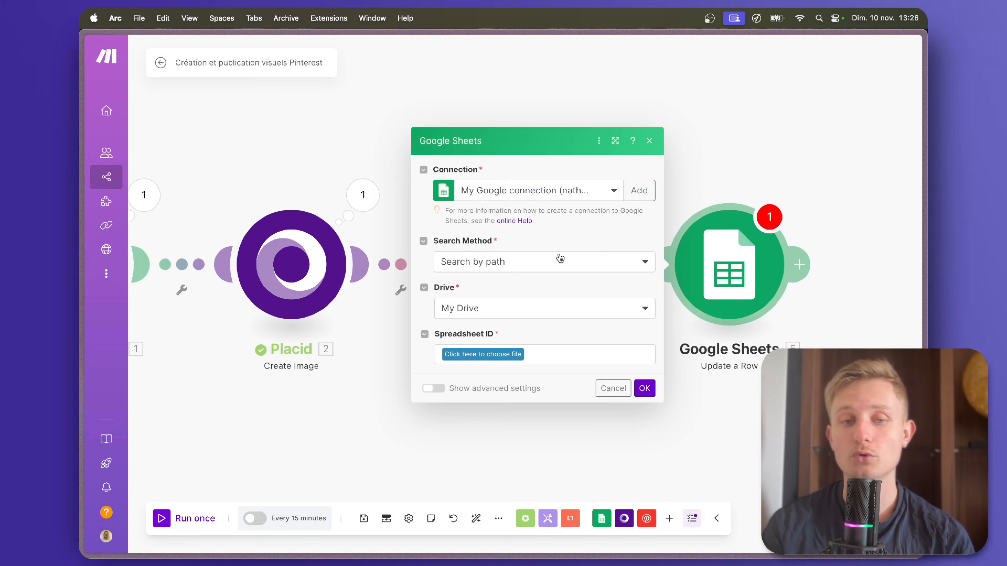
Point the Update a Row module to the Produits Amazon spreadsheet's Feuille 1, using the Row number from Search Rows.
click(506, 354)
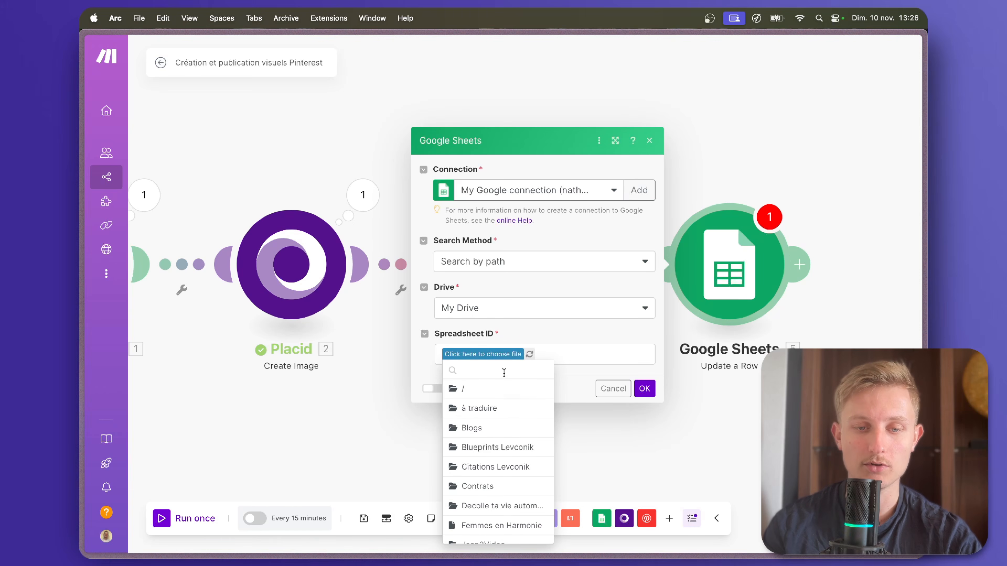
click(489, 412)
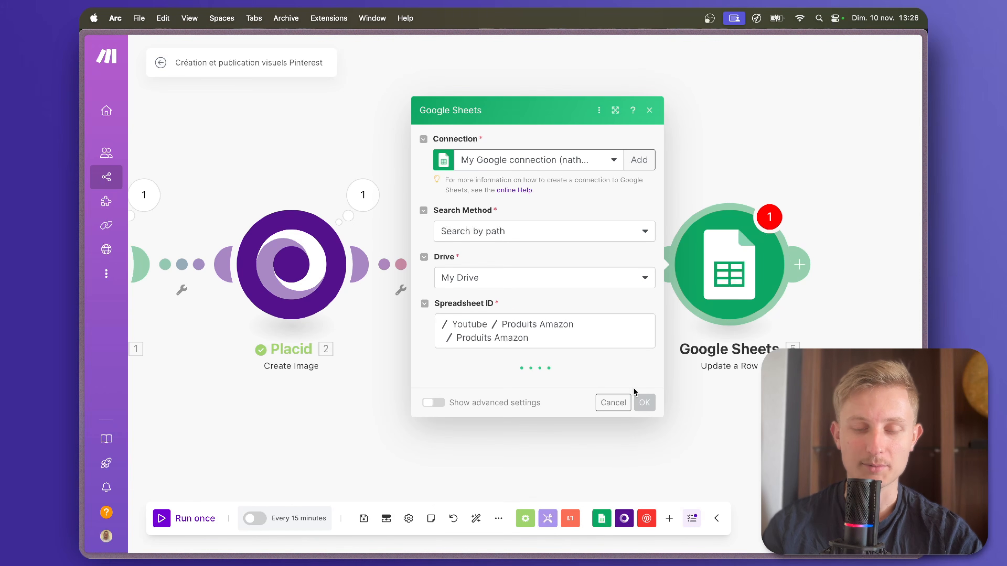
click(480, 379)
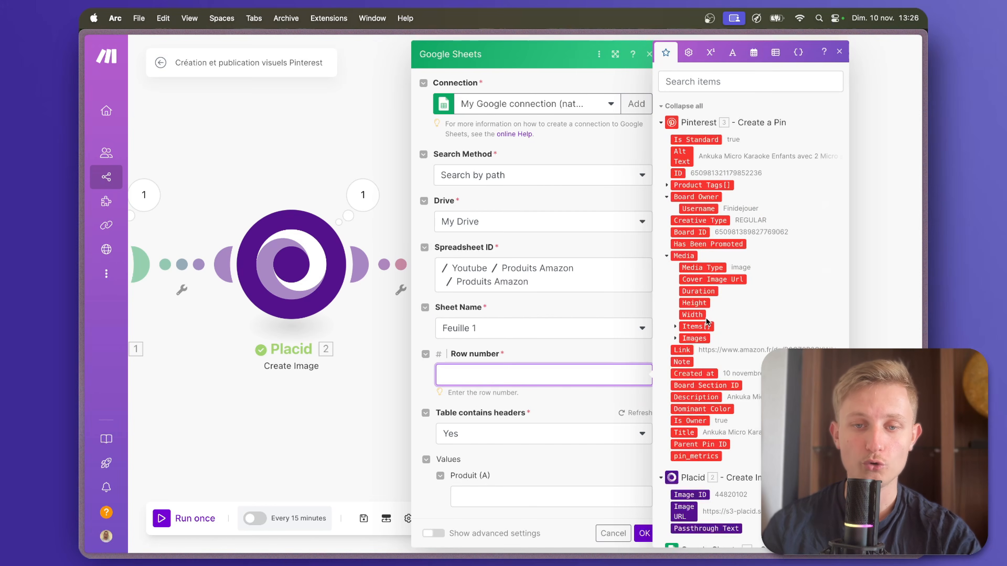
scroll(707, 321, down, 10)
scroll(710, 133, up, 3)
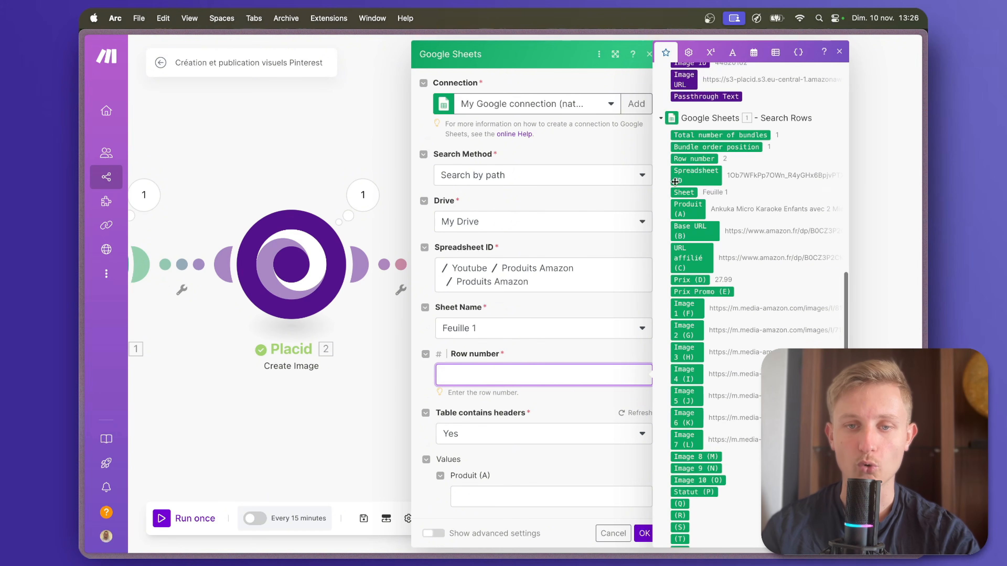
click(694, 159)
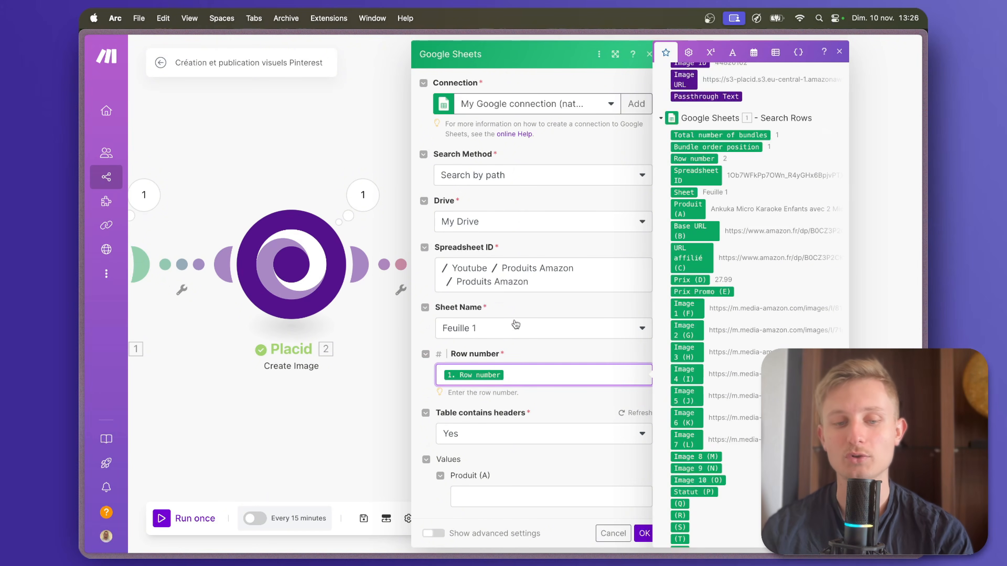
Set the Statut (P) value to Terminé, confirm the Update a Row module and save the scenario.
scroll(515, 325, down, 2)
scroll(514, 320, down, 1)
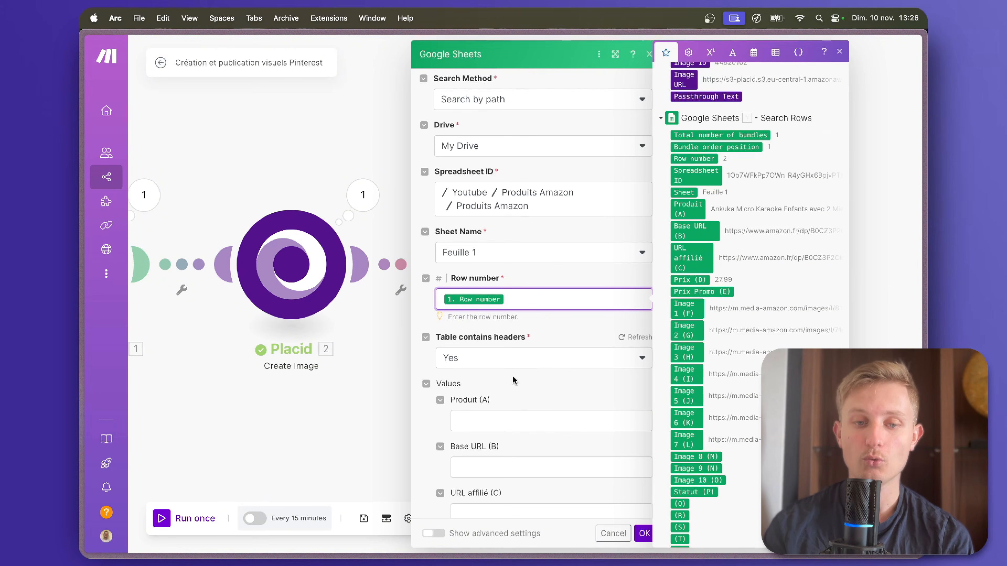
scroll(508, 382, down, 15)
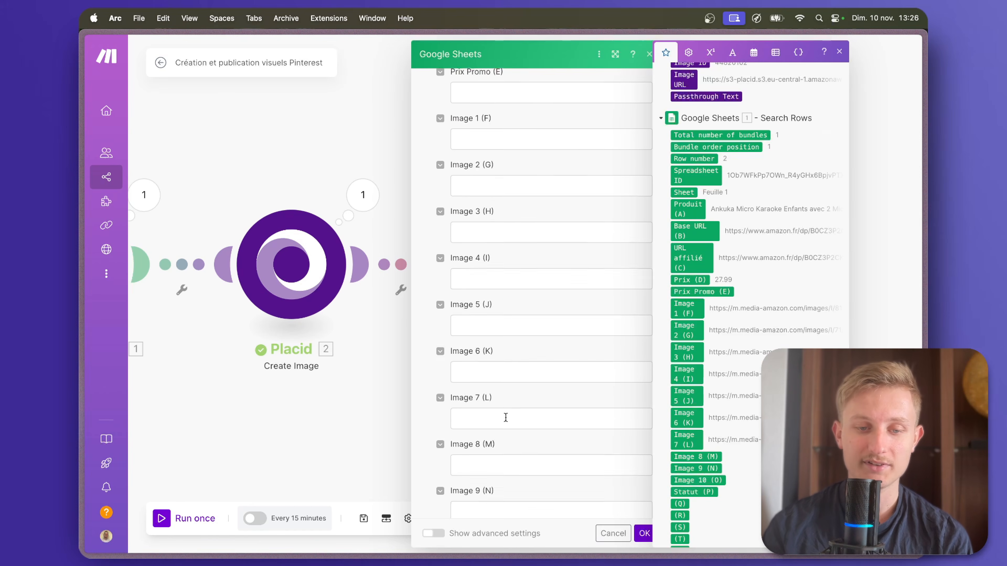
scroll(506, 417, down, 3)
click(495, 469)
text(Te)
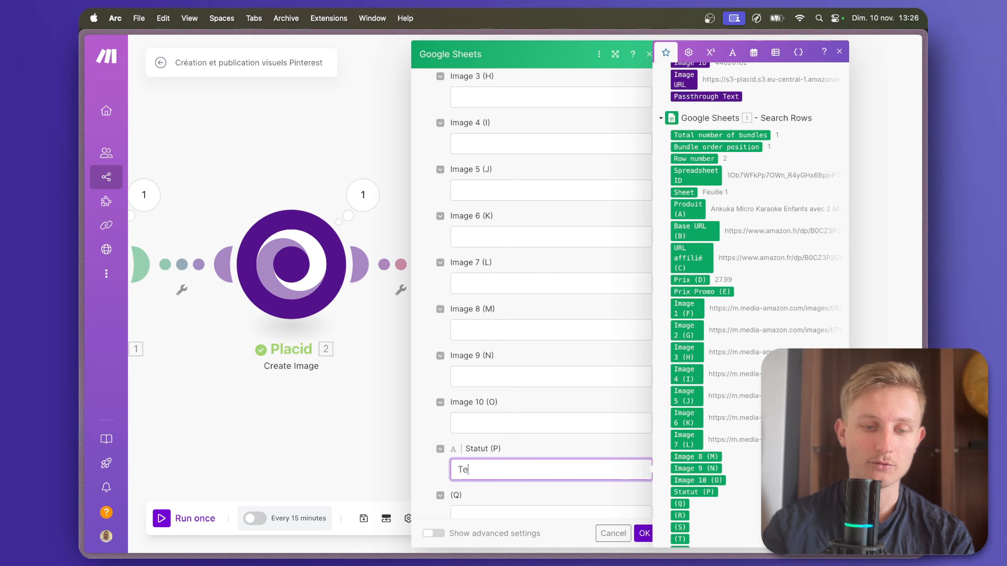
text(rminé)
click(644, 533)
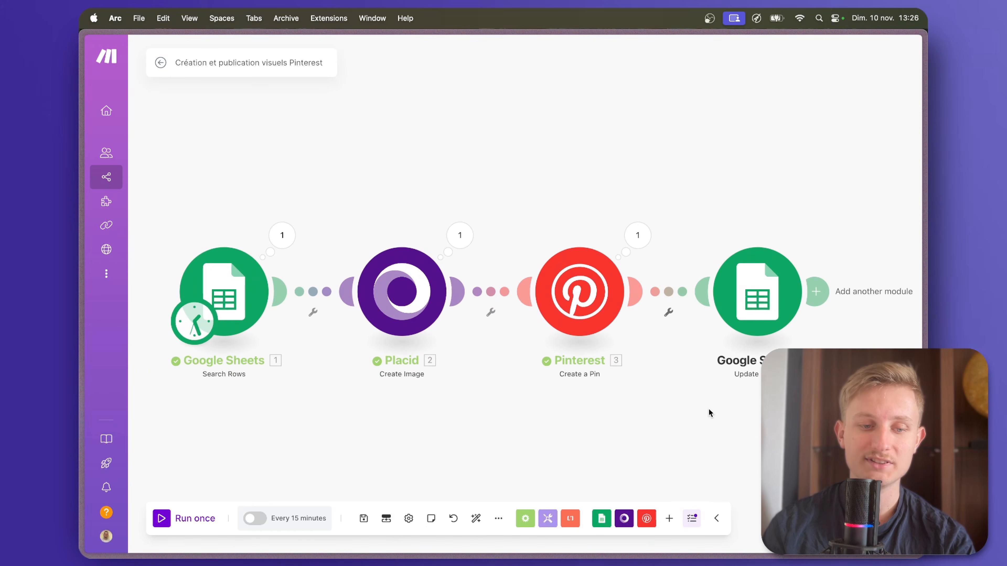
click(363, 516)
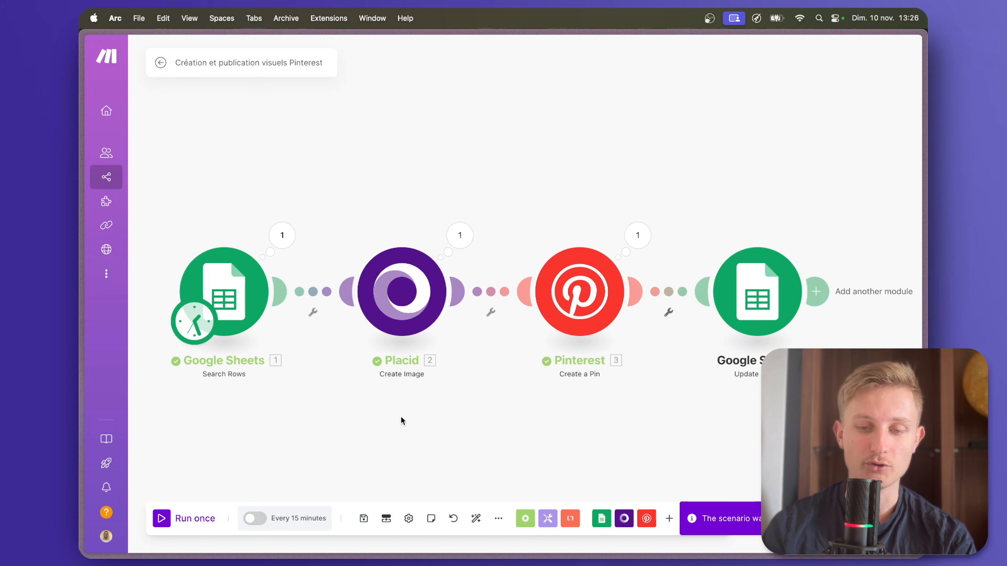
Switch to the Apify Récupérer produits Amazon scenario and run it once.
mouse_move(80, 287)
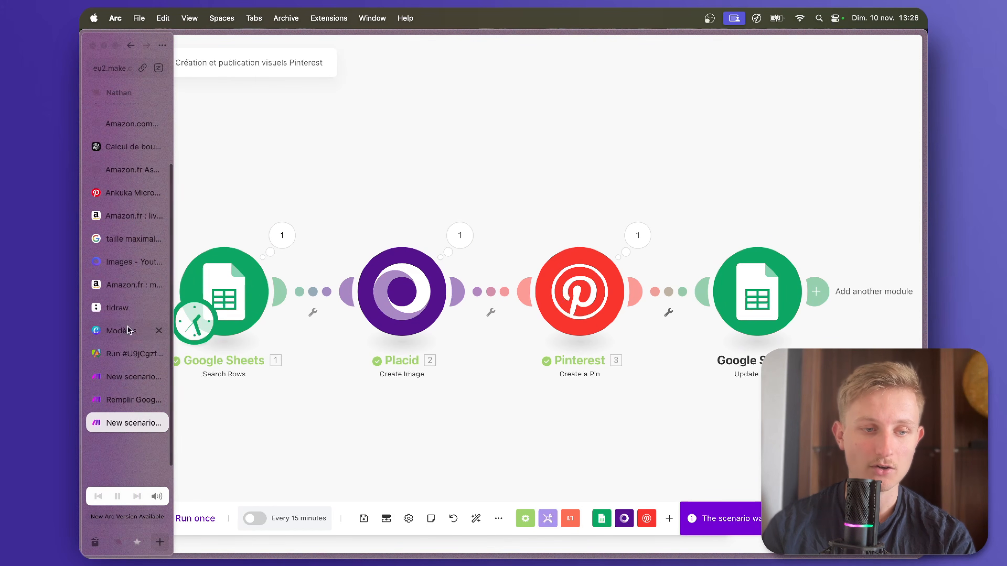
click(136, 378)
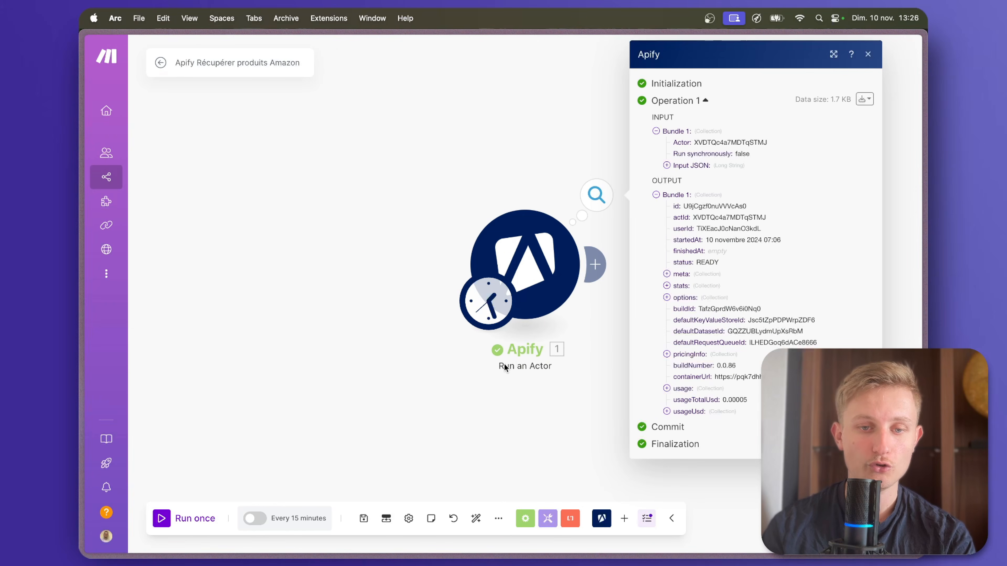
click(161, 518)
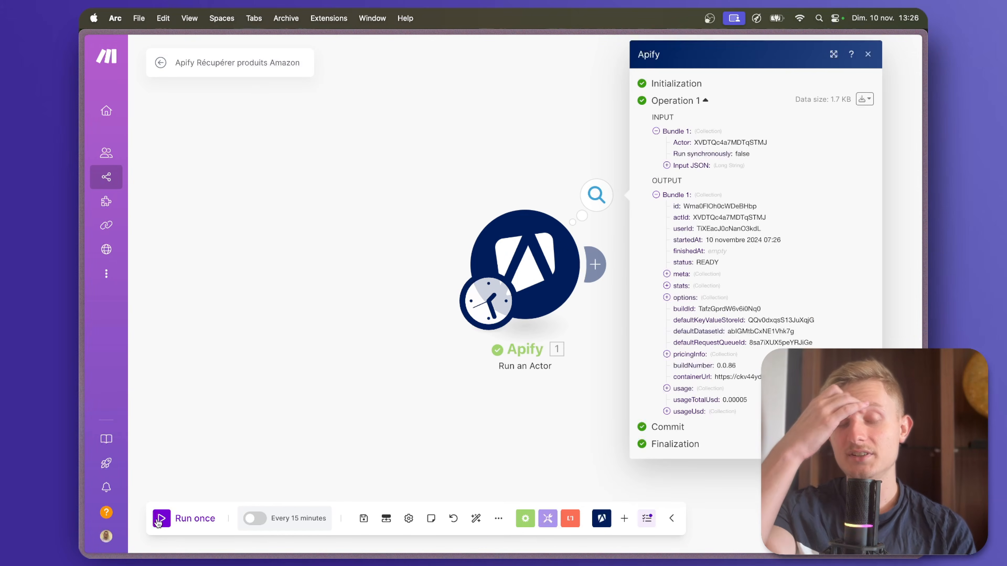
Open the Produits Amazon spreadsheet from Google Drive and check the newly scraped product rows.
mouse_move(81, 187)
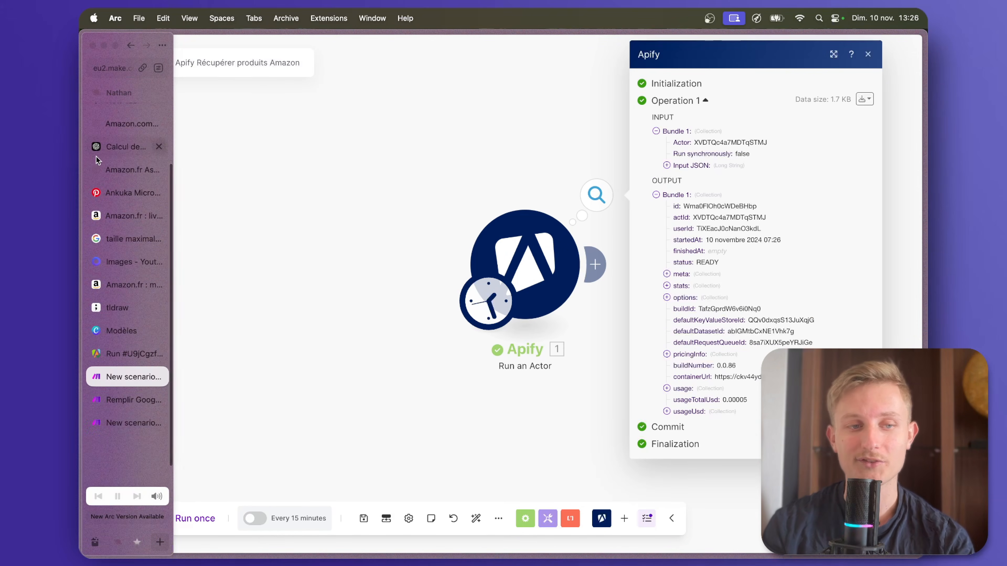
scroll(103, 140, up, 3)
click(120, 139)
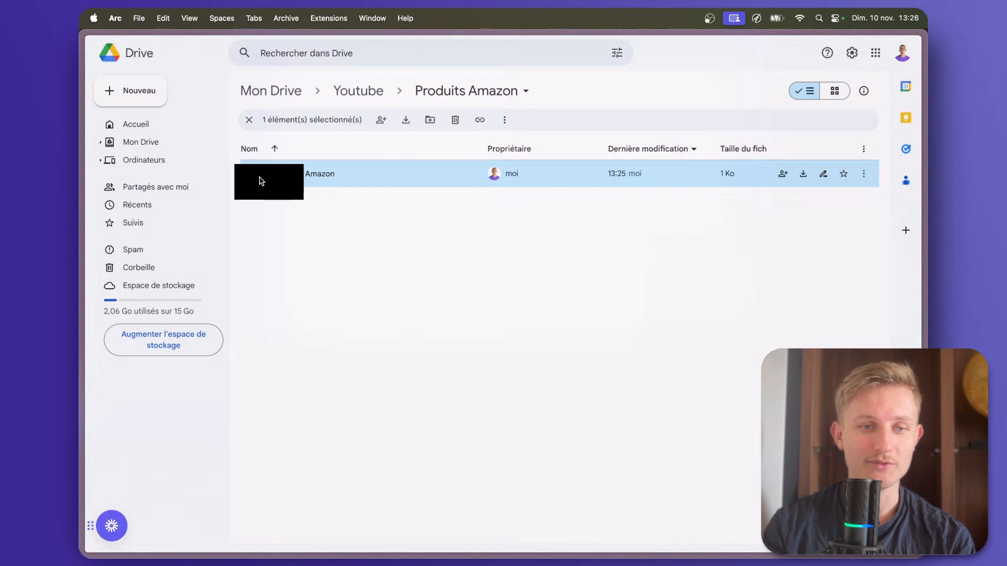
double_click(261, 181)
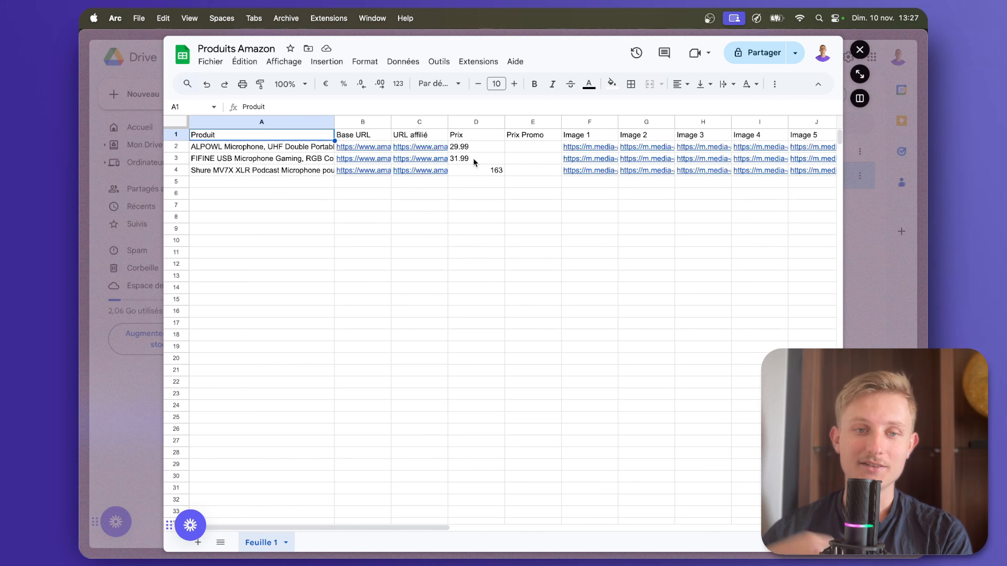
Switch to the Création et publication visuels Pinterest scenario and run it once.
click(82, 219)
mouse_move(98, 257)
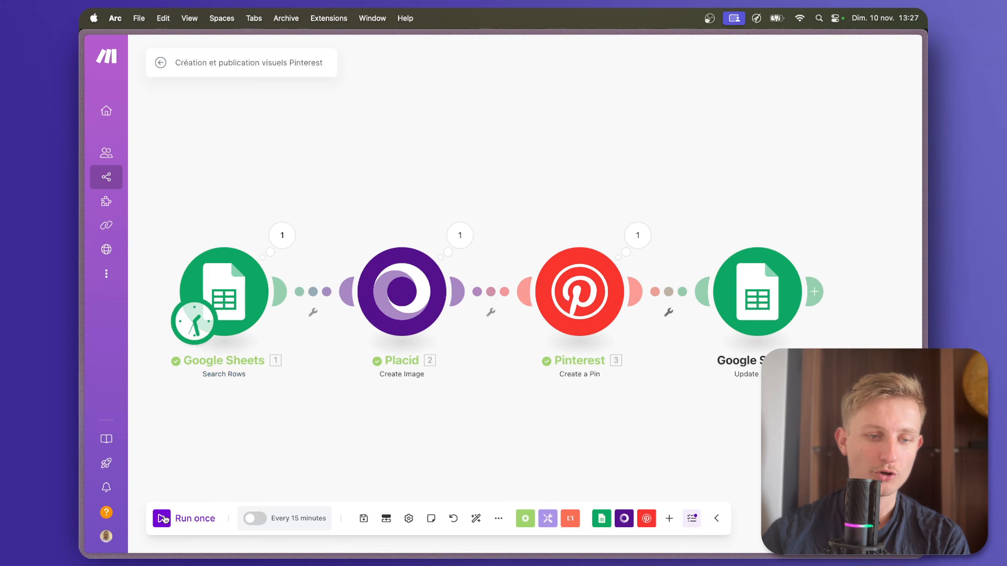
click(168, 518)
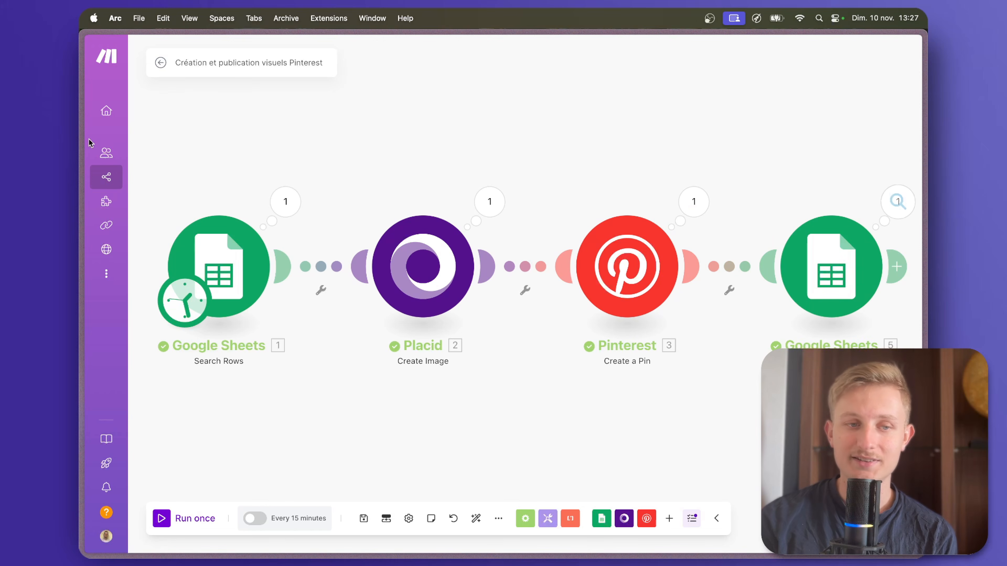
Reopen the Produits Amazon spreadsheet and check the first product's value in the Statut column.
click(116, 144)
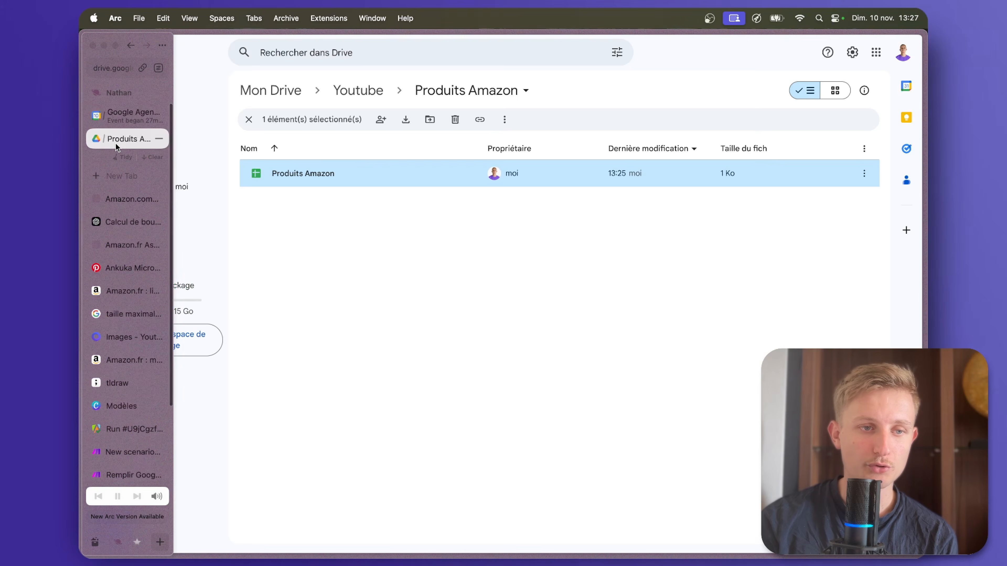
double_click(330, 175)
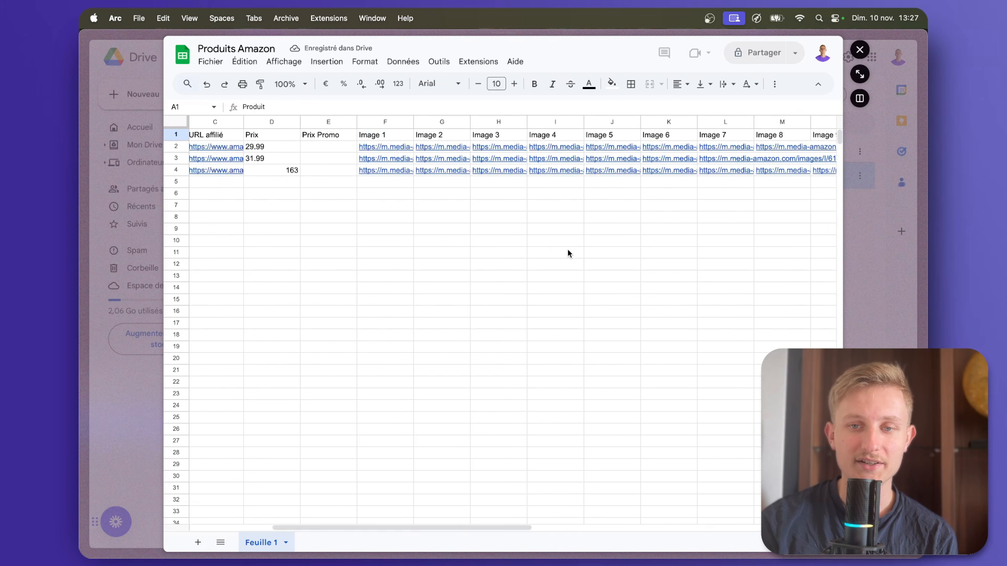
scroll(567, 249, right, 15)
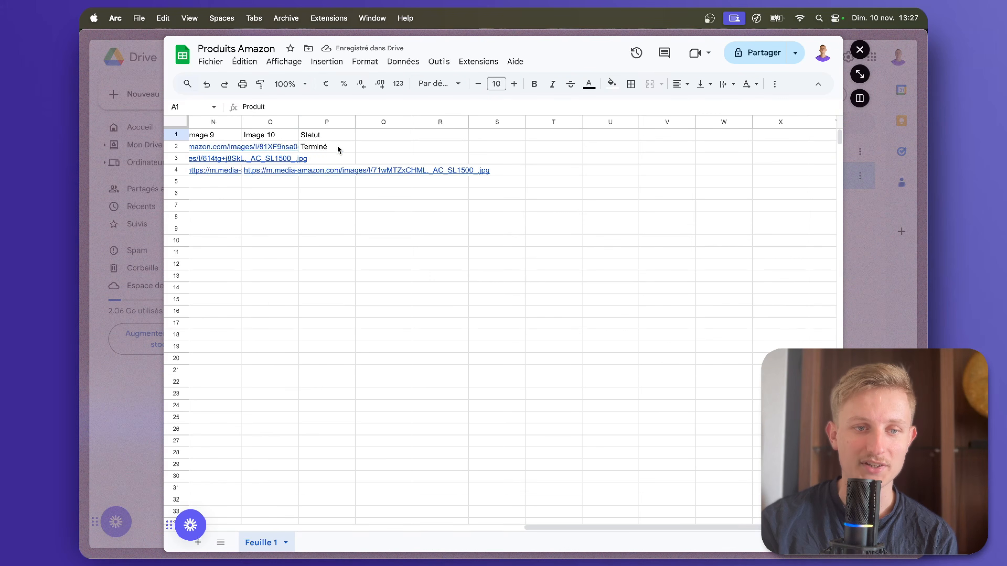
click(338, 147)
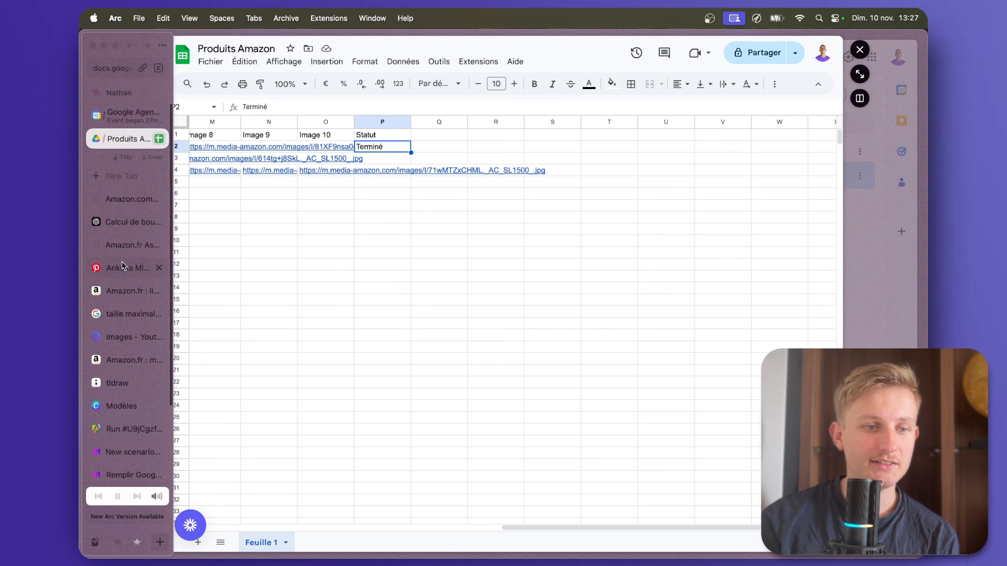
Open the newest pin on the Fini de Jouer Pinterest profile and follow its amazon.fr link.
click(126, 266)
click(107, 103)
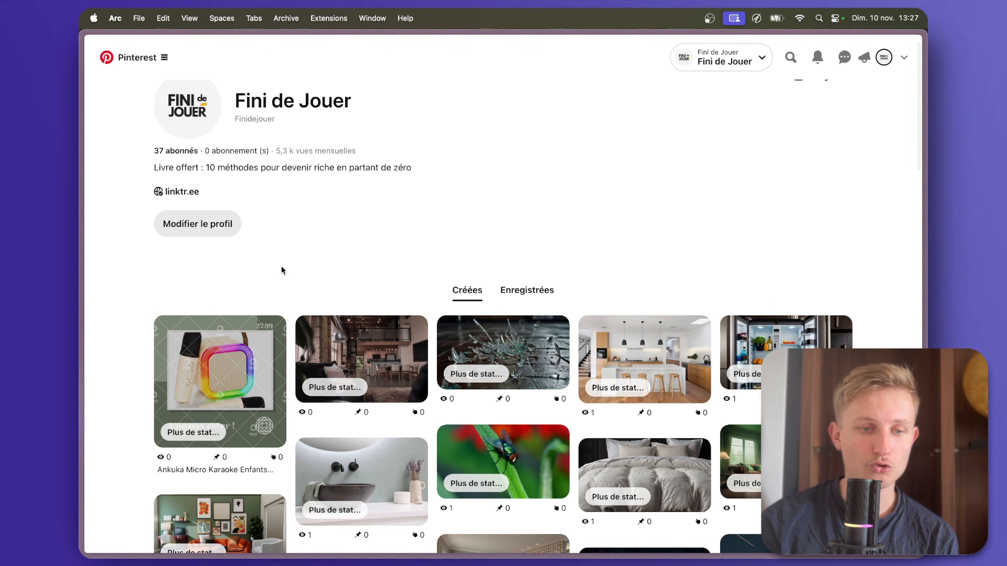
click(225, 389)
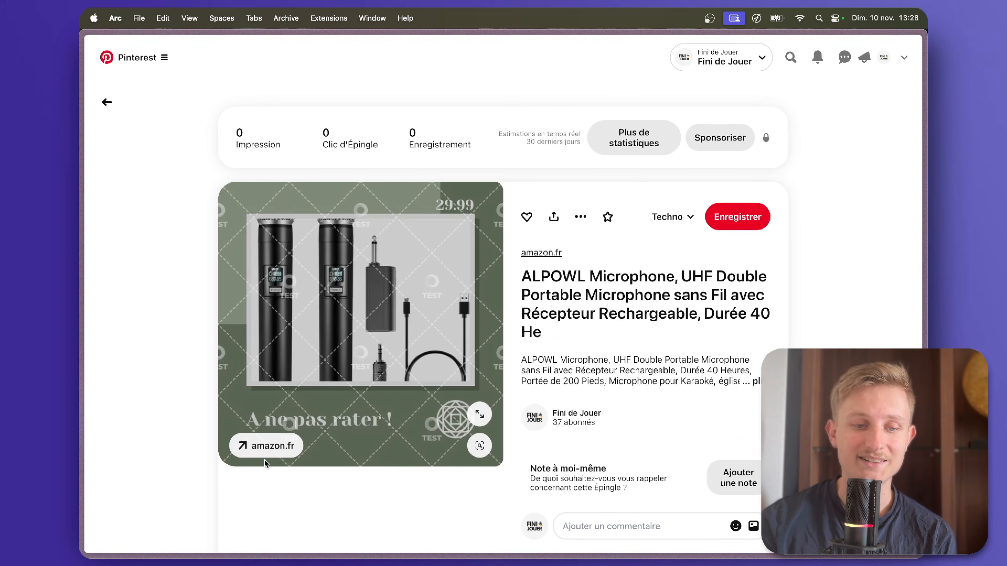
click(269, 454)
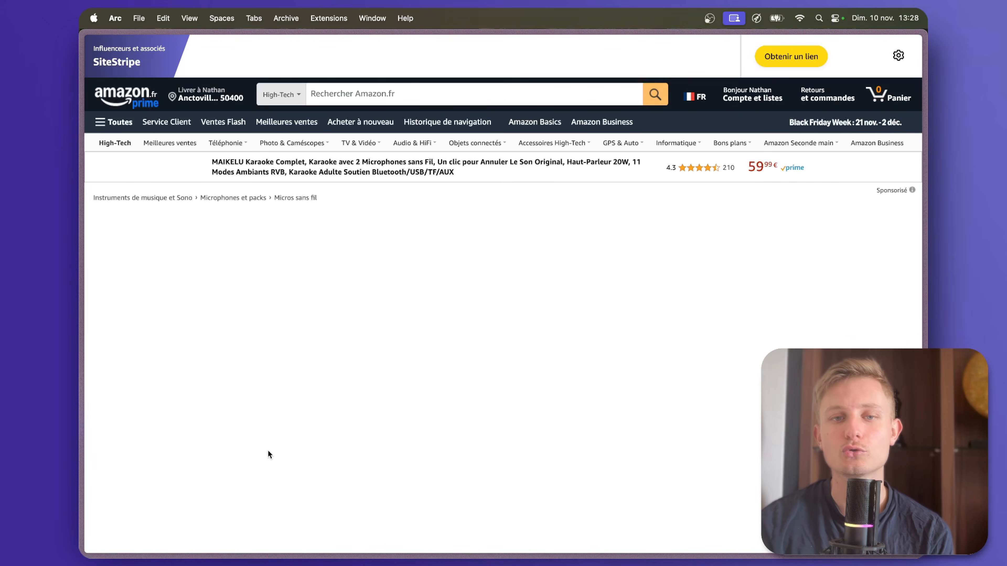
Review the ALPOWL microphone product page on Amazon and inspect its full URL for the affiliate tag.
scroll(246, 381, down, 2)
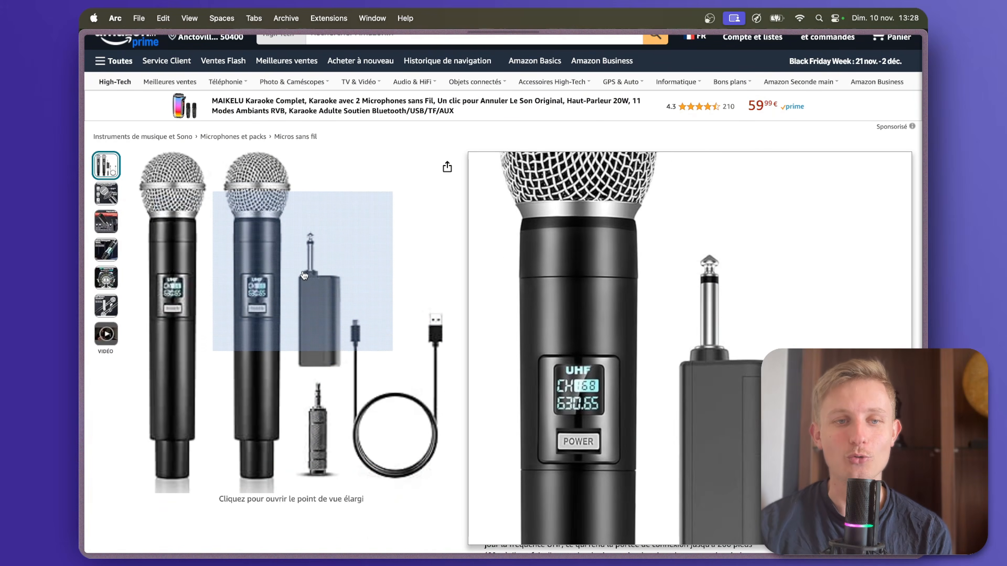
scroll(313, 230, up, 2)
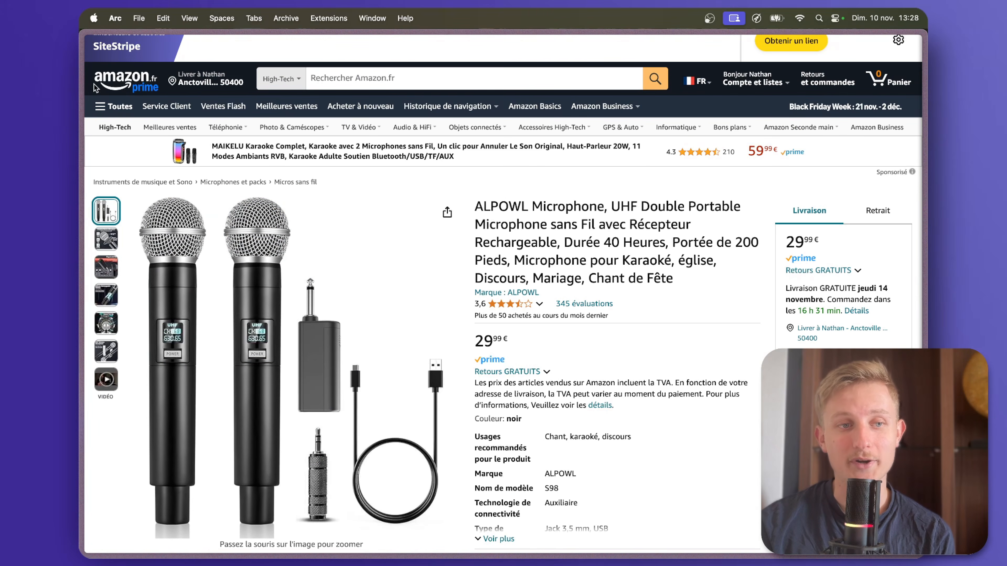
mouse_move(80, 112)
scroll(127, 277, down, 1)
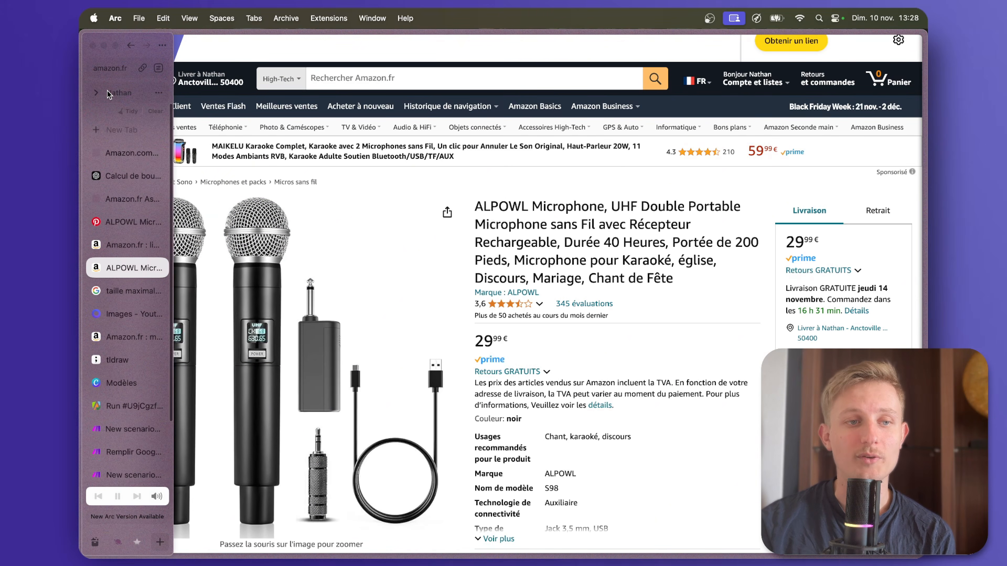
click(116, 72)
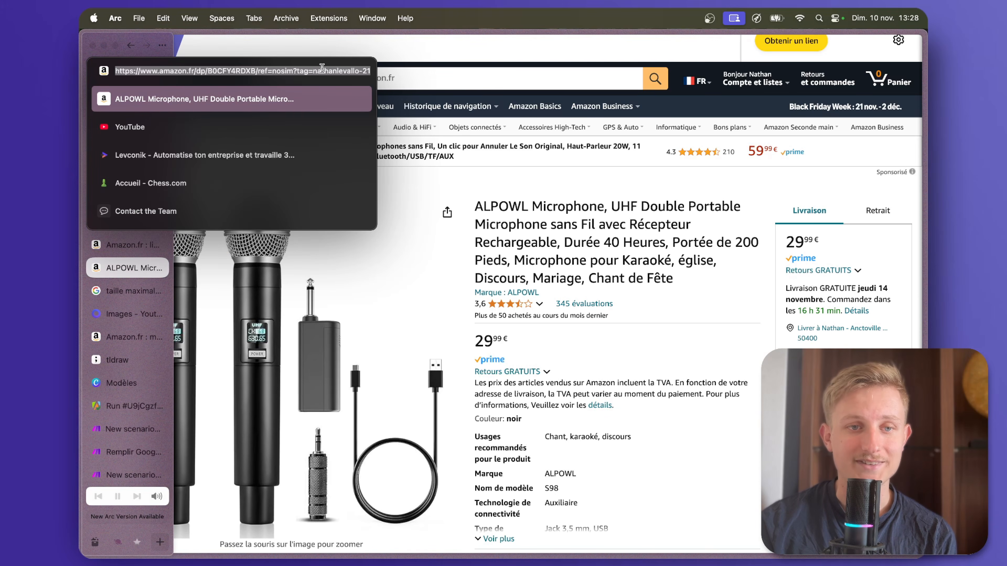
key(Escape)
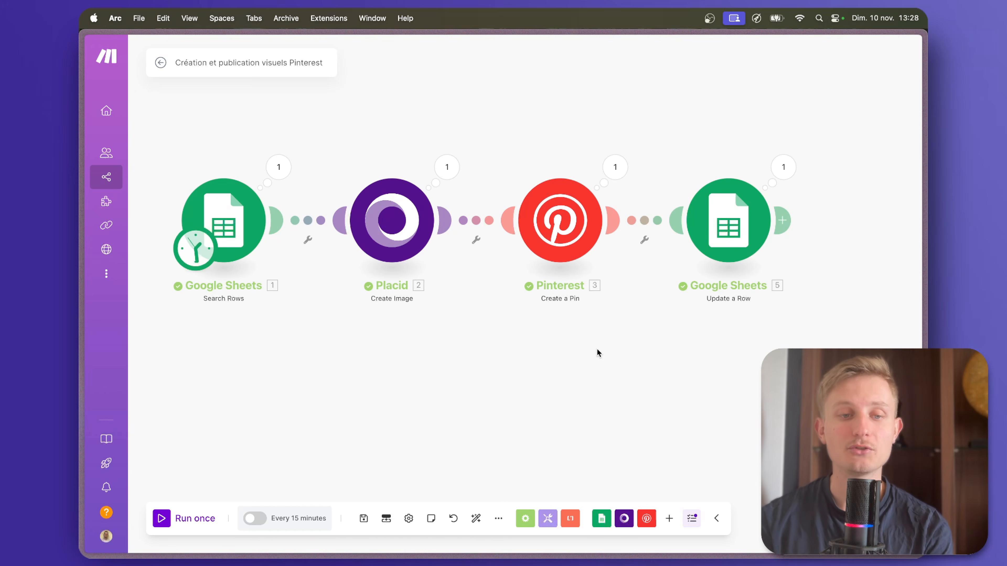
Back in the Création et publication visuels Pinterest scenario, insert a router between Google Sheets Search Rows and Placid Create Image.
scroll(575, 397, left, 3)
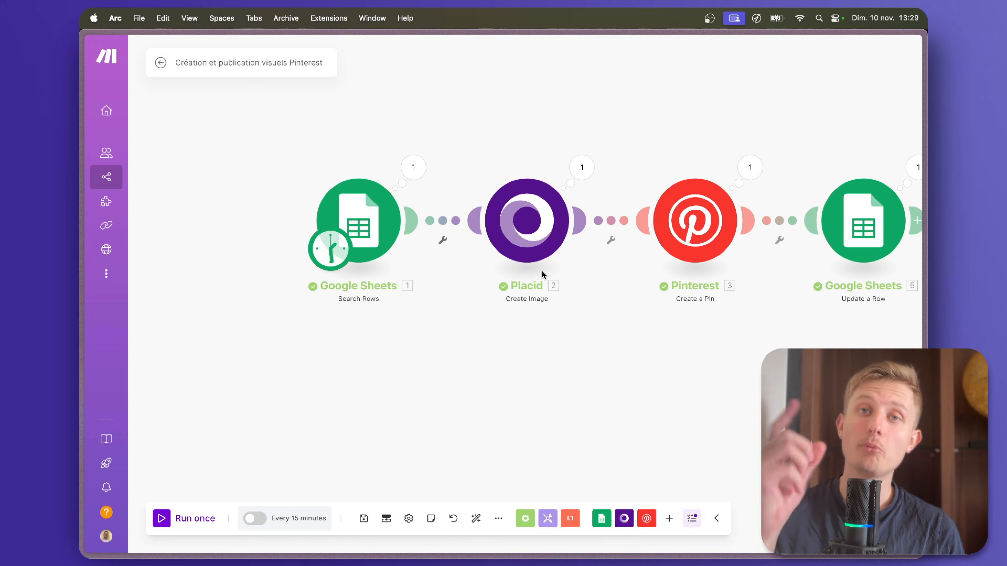
drag(354, 238, 185, 237)
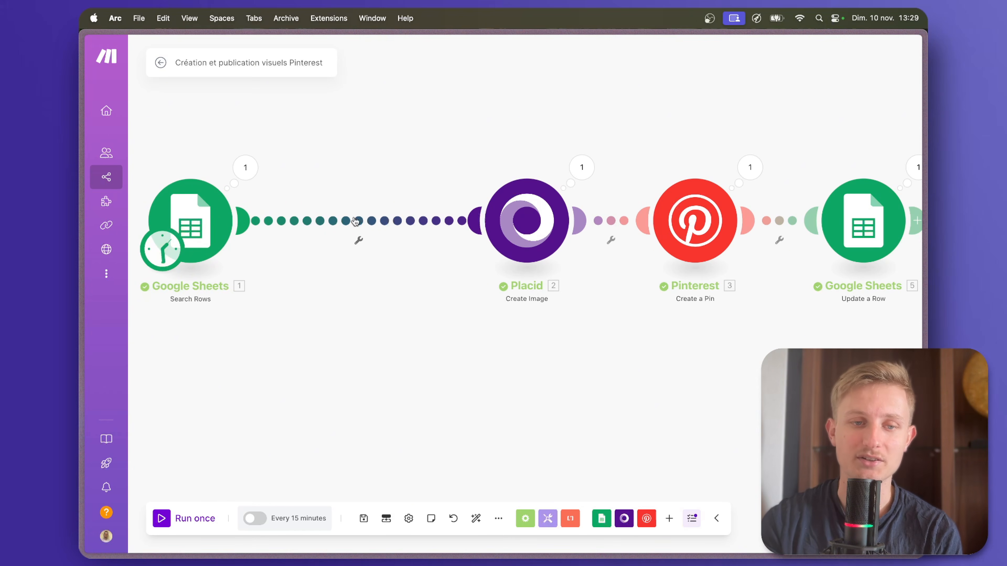
click(356, 222)
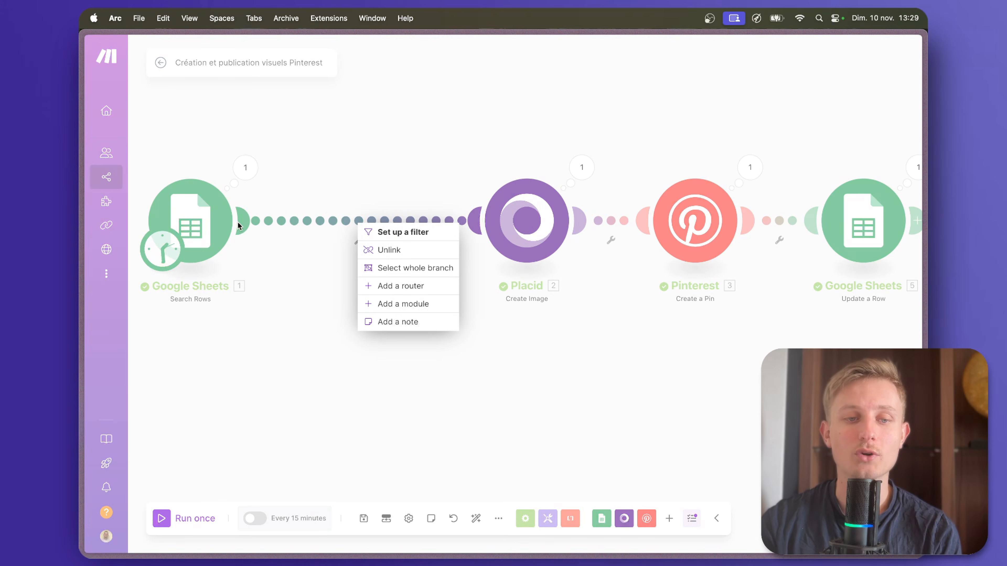
click(400, 292)
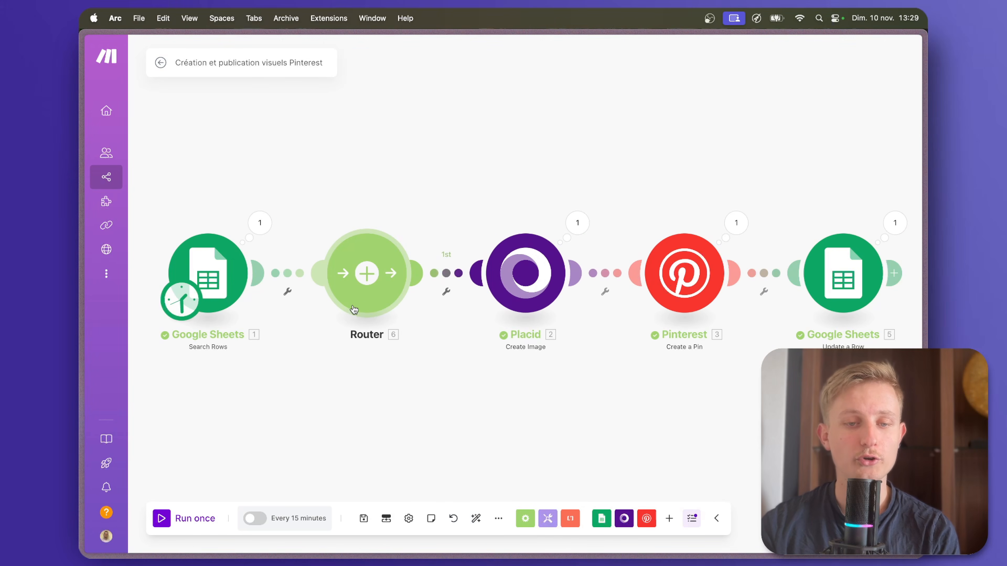
Clone the Placid Create Image module and attach the copy to the router as a second route.
right_click(523, 292)
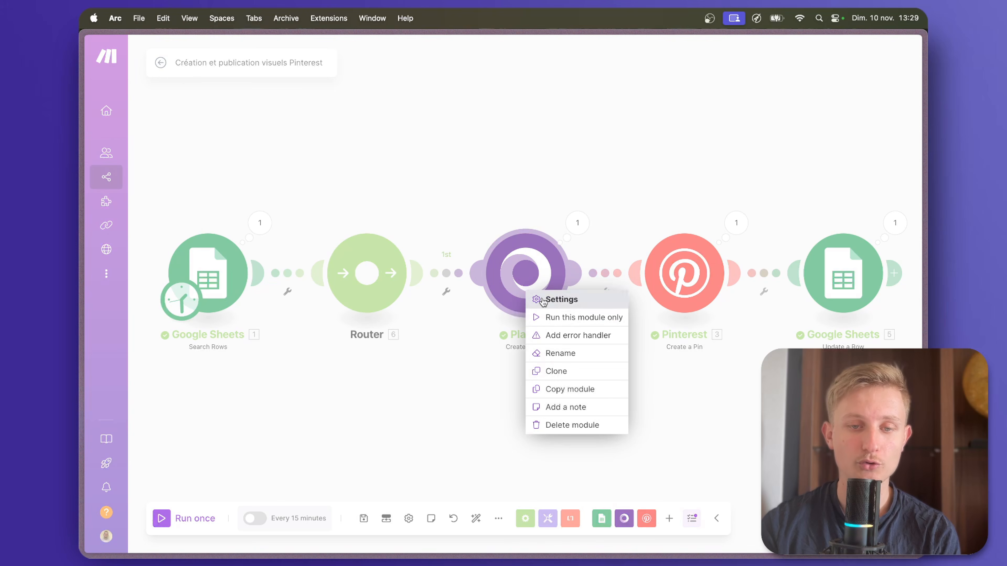
click(570, 374)
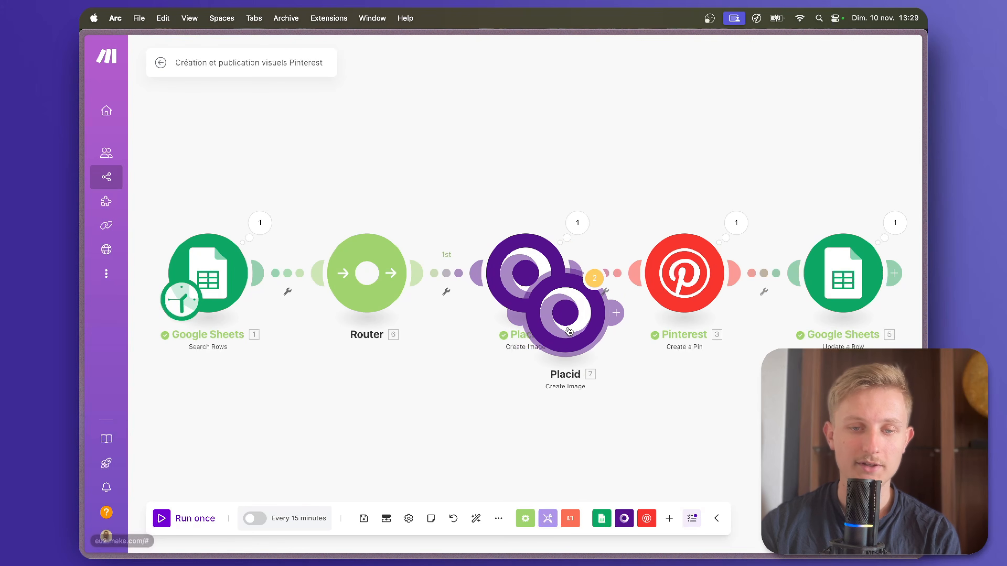
mouse_move(561, 328)
mouse_down()
mouse_move(551, 367)
mouse_move(516, 389)
mouse_up()
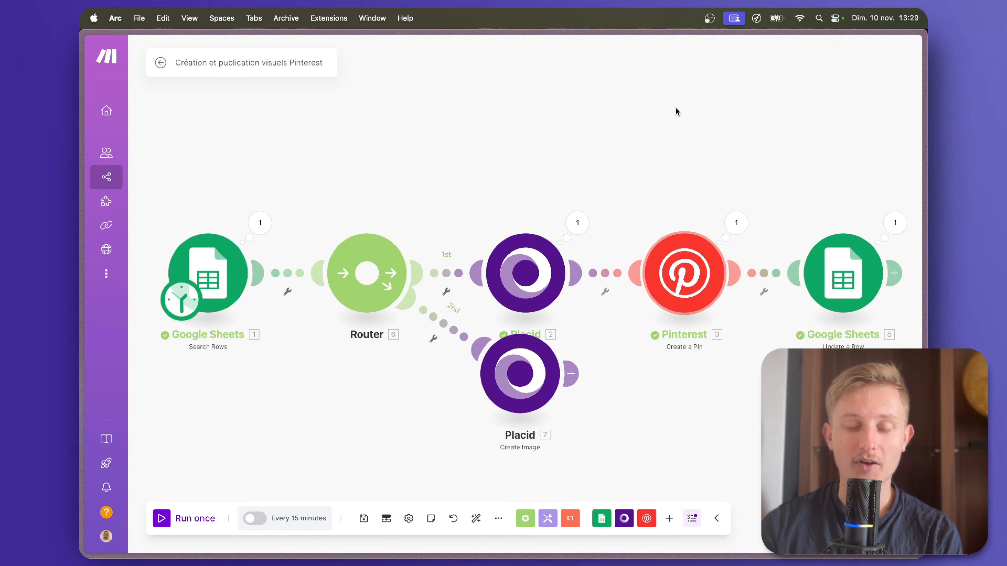
Attach a clone of Pinterest Create a Pin to the second Placid module, and unlink Update a Row from the first Pinterest module.
alt+click(685, 245)
drag(713, 315, 660, 390)
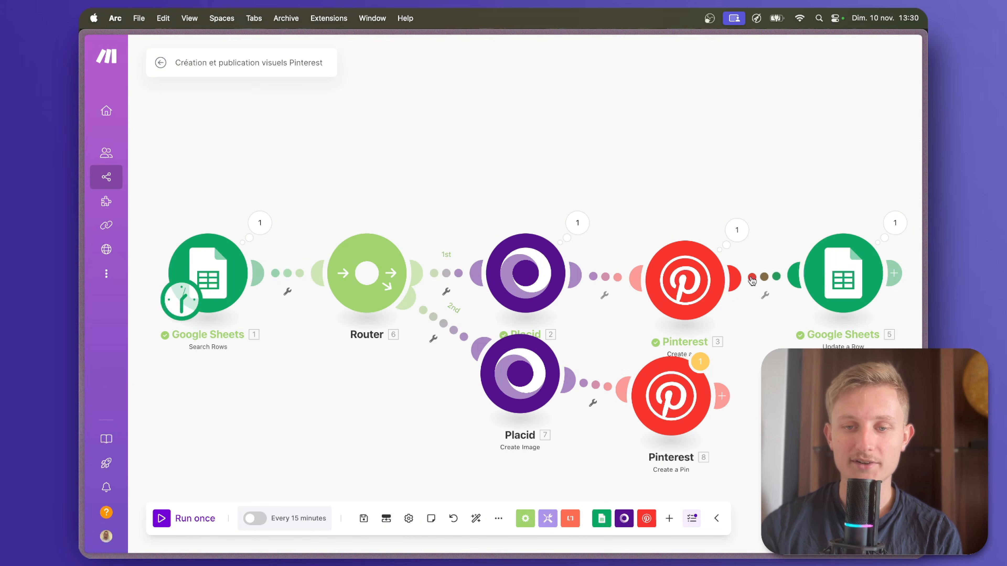
right_click(768, 282)
click(797, 308)
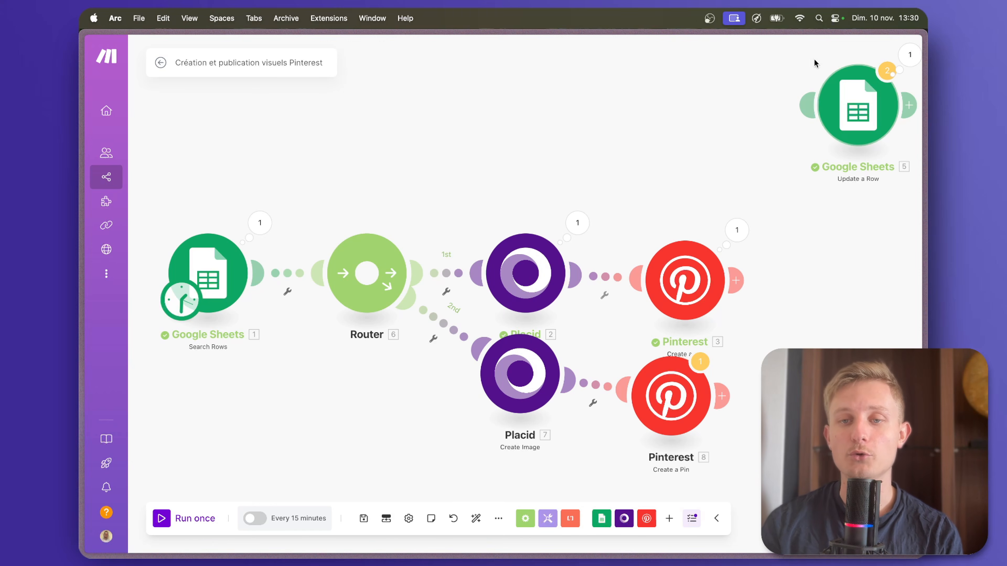
In the cloned Placid module, replace the Produit image mapping with Image 2 (G) from Search Rows.
scroll(622, 175, down, 1)
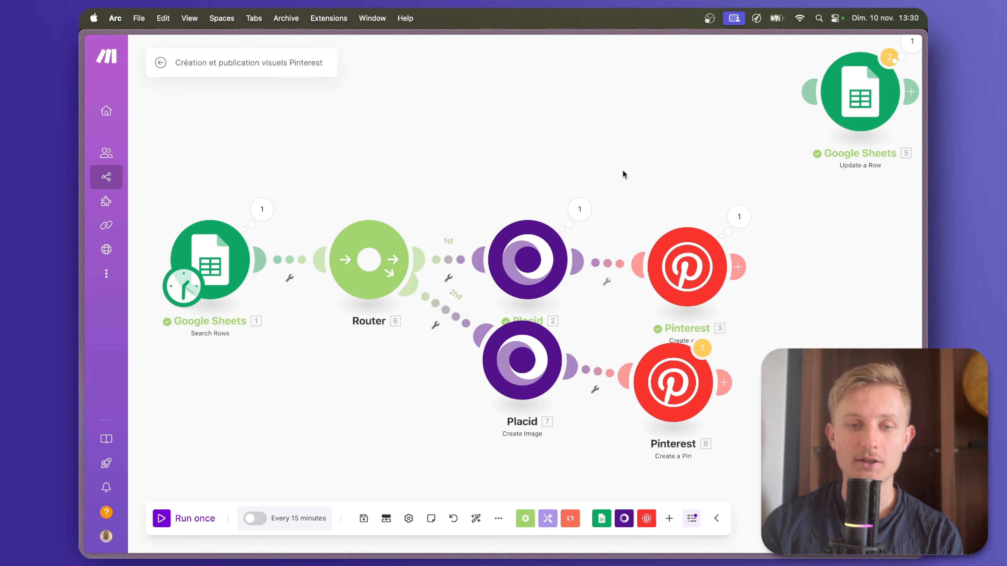
click(522, 360)
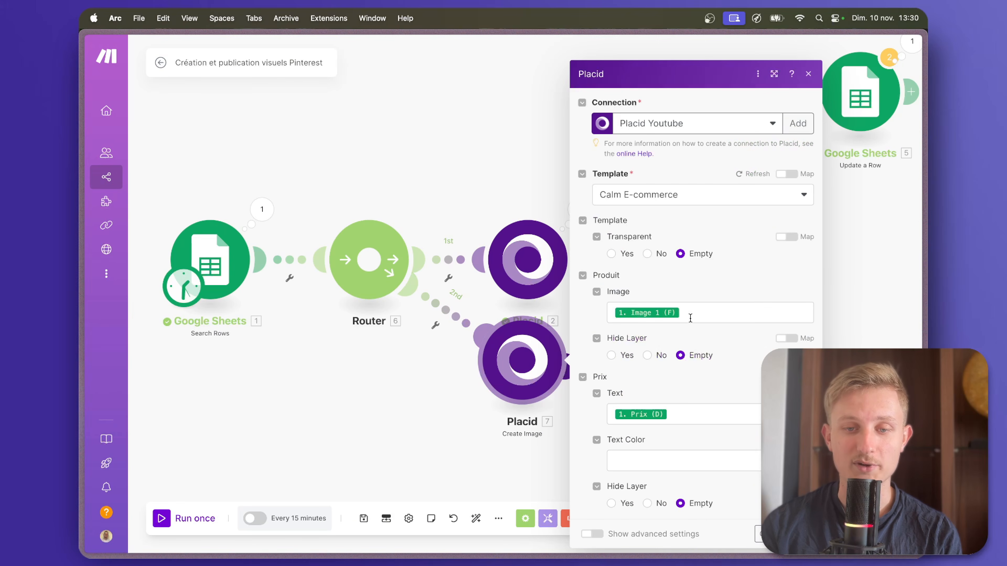
click(638, 309)
key(BackSpace)
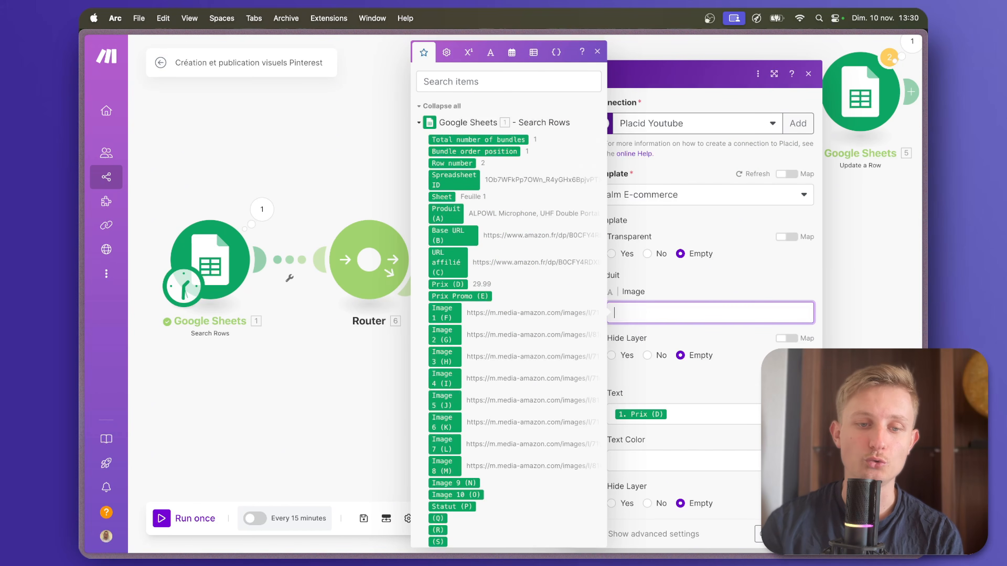
click(444, 338)
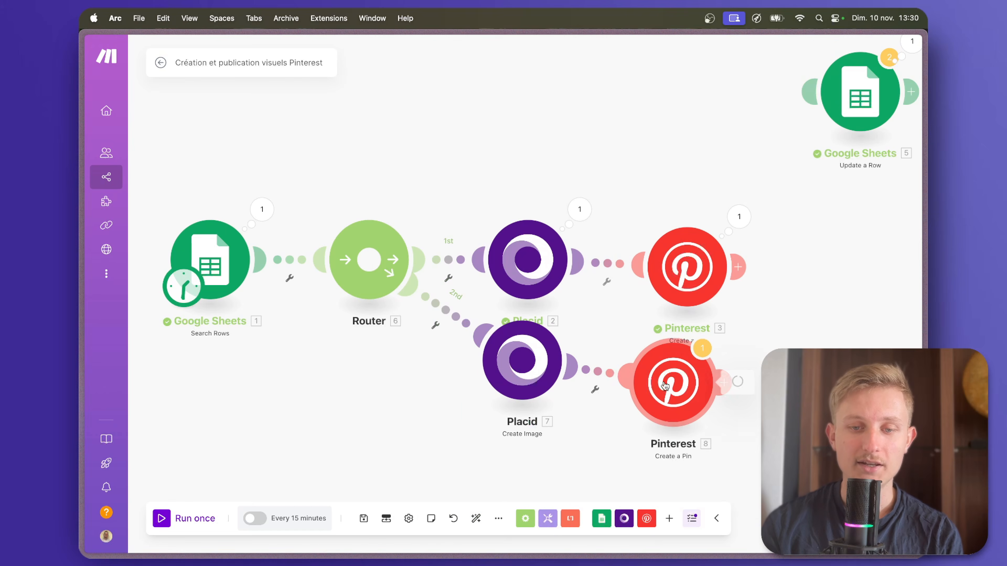
In the cloned Pinterest module, map Image URL to the cloned Placid module's Image URL and confirm.
click(673, 383)
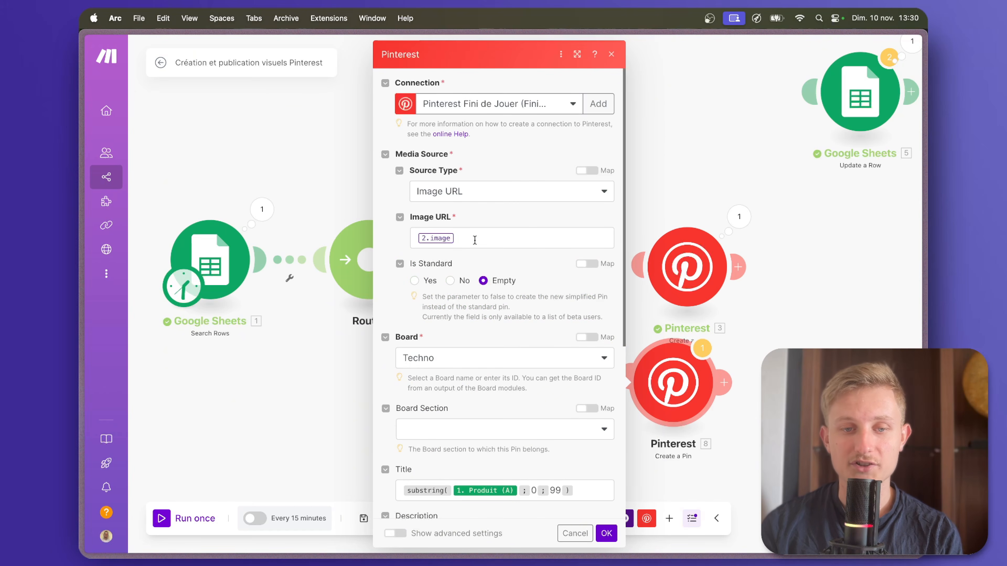
click(475, 240)
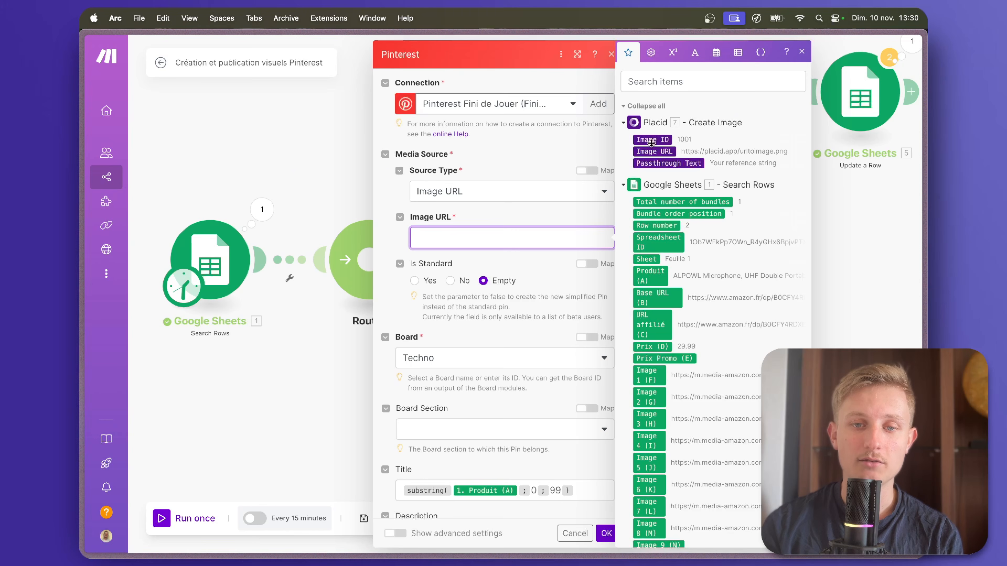
click(655, 151)
click(606, 532)
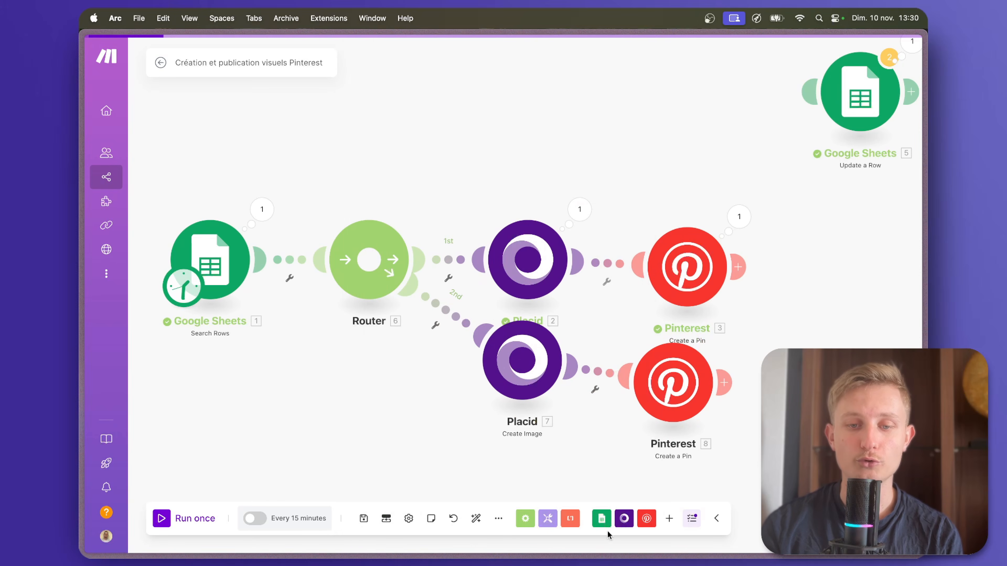
Auto-align the scenario and clone the Placid and Pinterest pair until the router has ten routes.
click(475, 523)
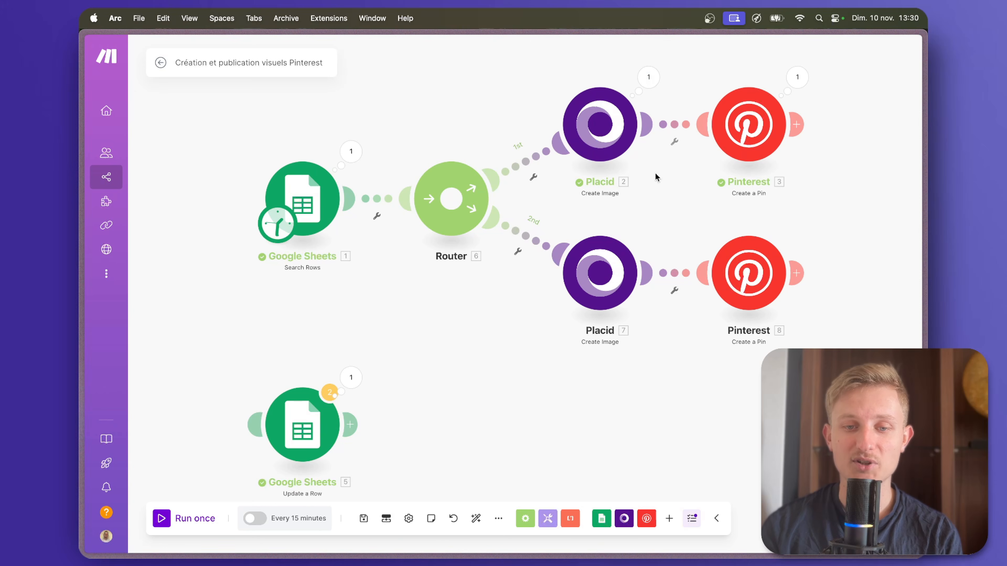
right_click(598, 288)
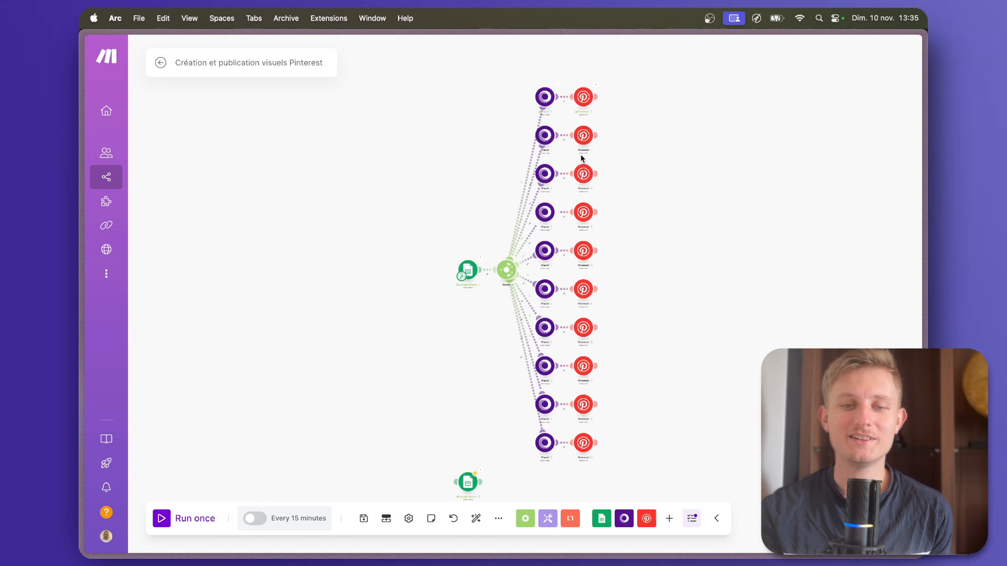
scroll(502, 277, up, 5)
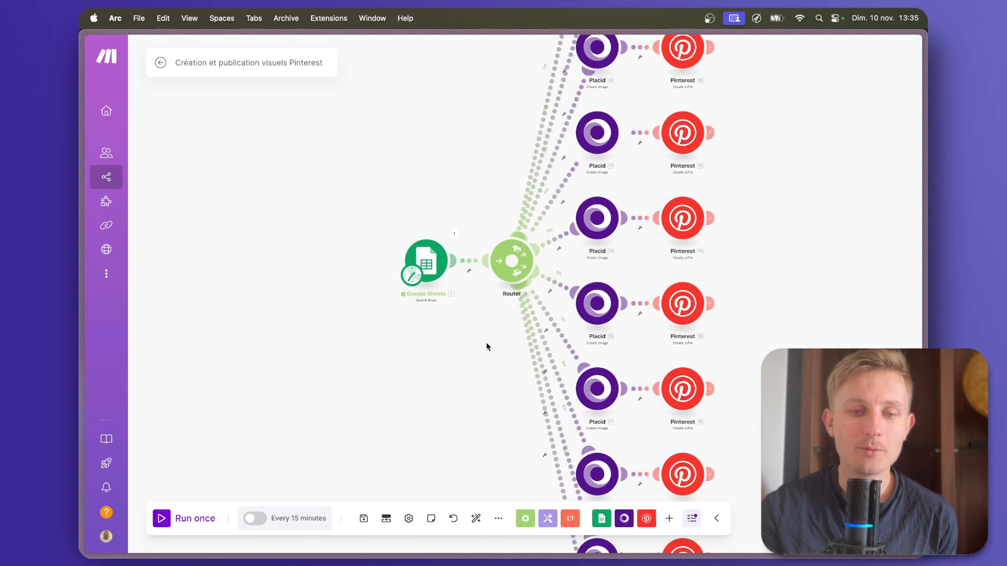
Examine the router's ten Placid and Pinterest routes, from the first pair down to the last.
drag(487, 348, 361, 359)
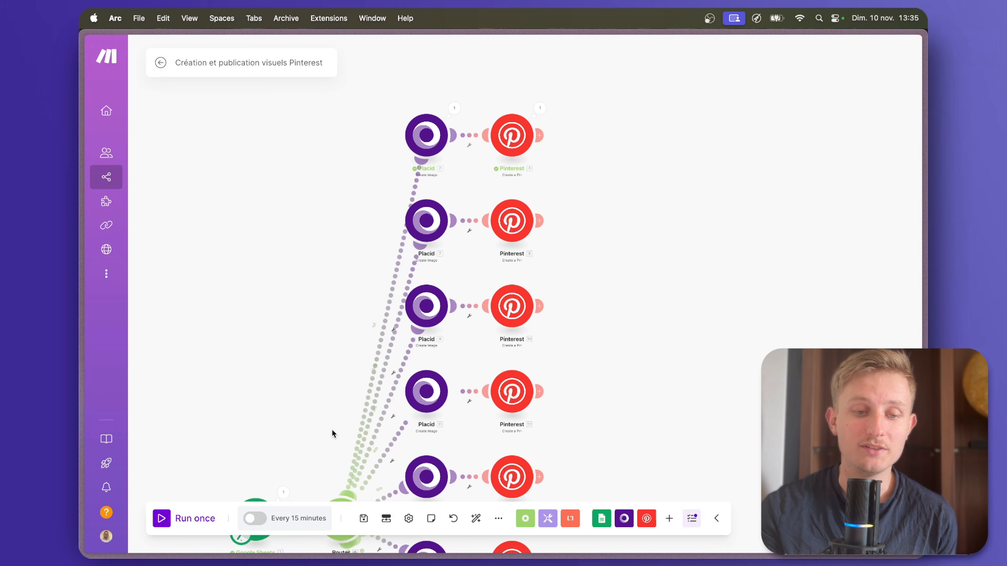
drag(331, 430, 332, 433)
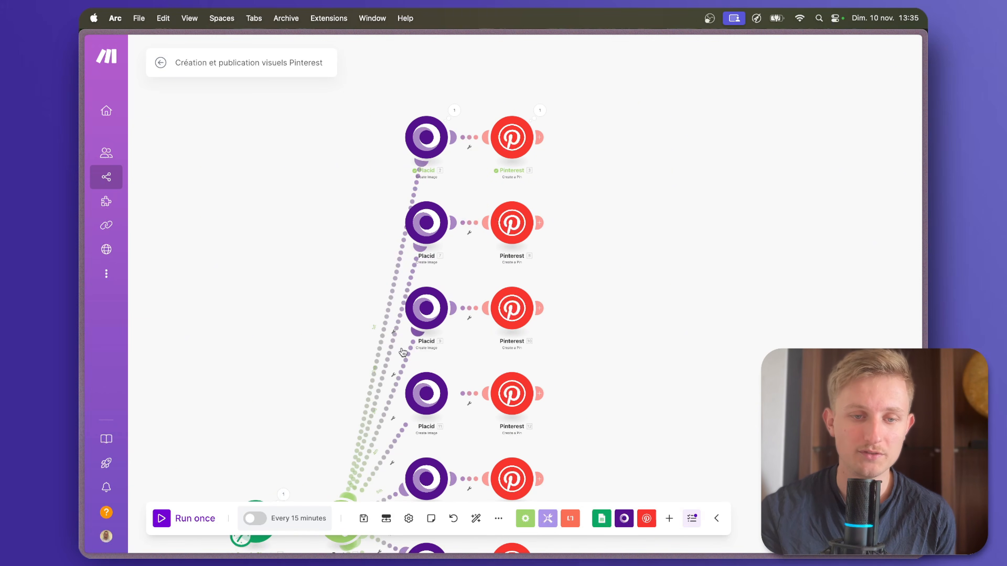
drag(225, 354, 254, 103)
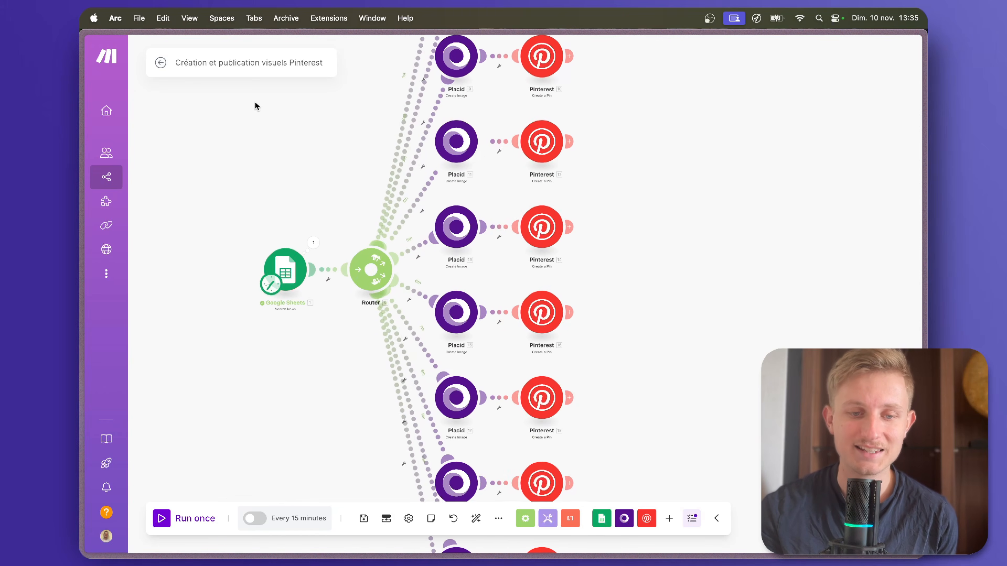
drag(317, 336, 324, 129)
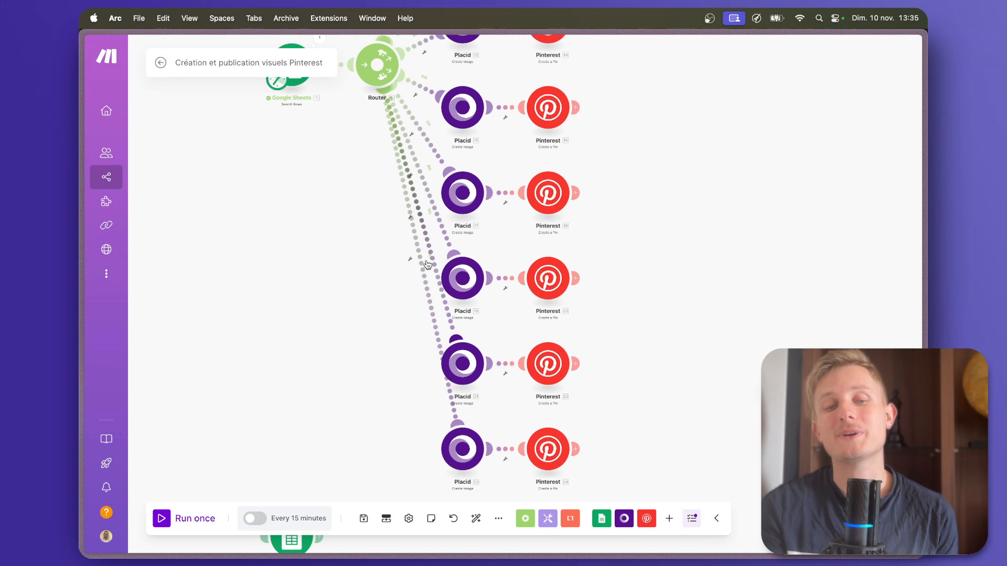
scroll(427, 264, up, 4)
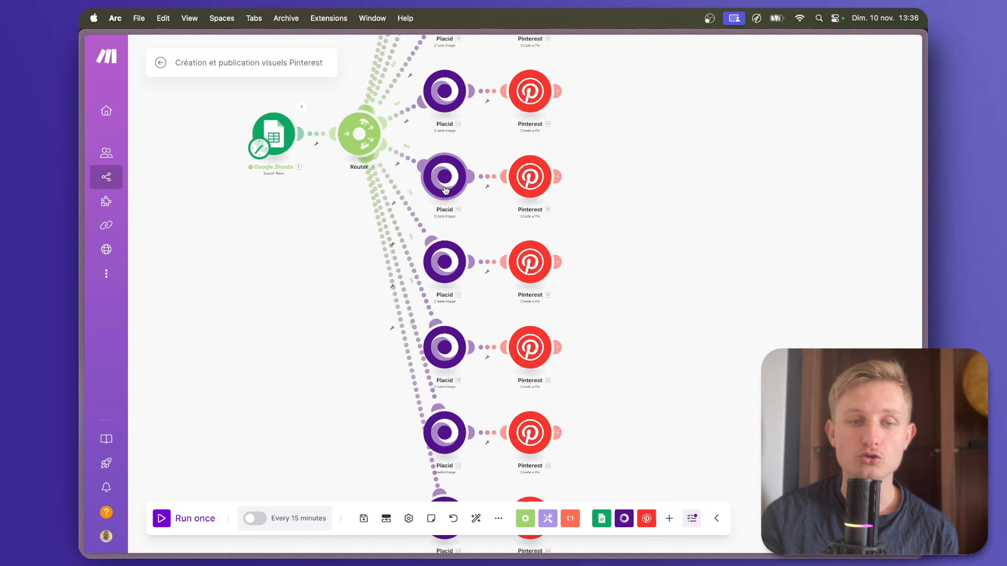
drag(345, 233, 327, 438)
drag(324, 184, 322, 328)
scroll(385, 278, up, 3)
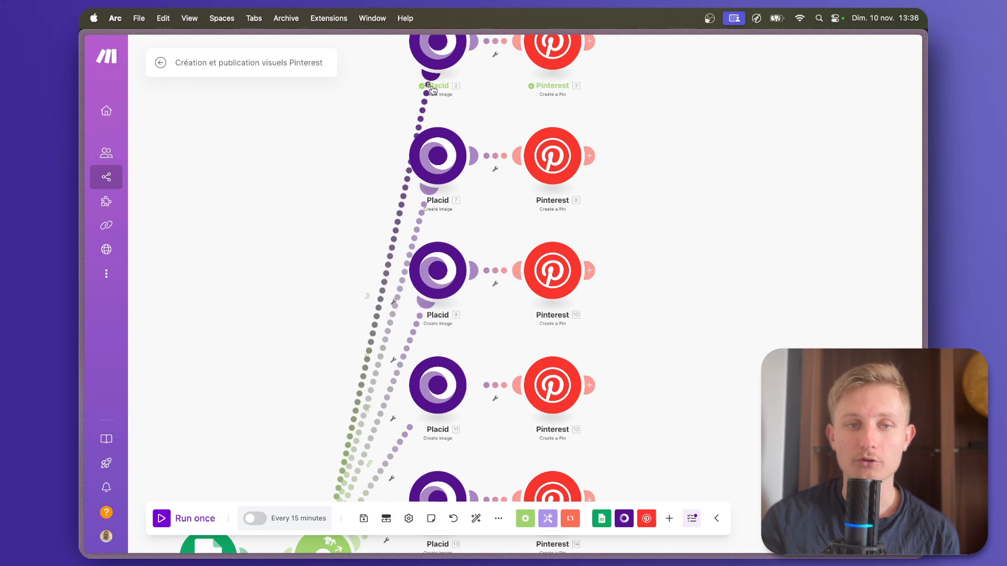
Add a filter to the router's second route requiring that Image 2 (G) exists.
click(391, 317)
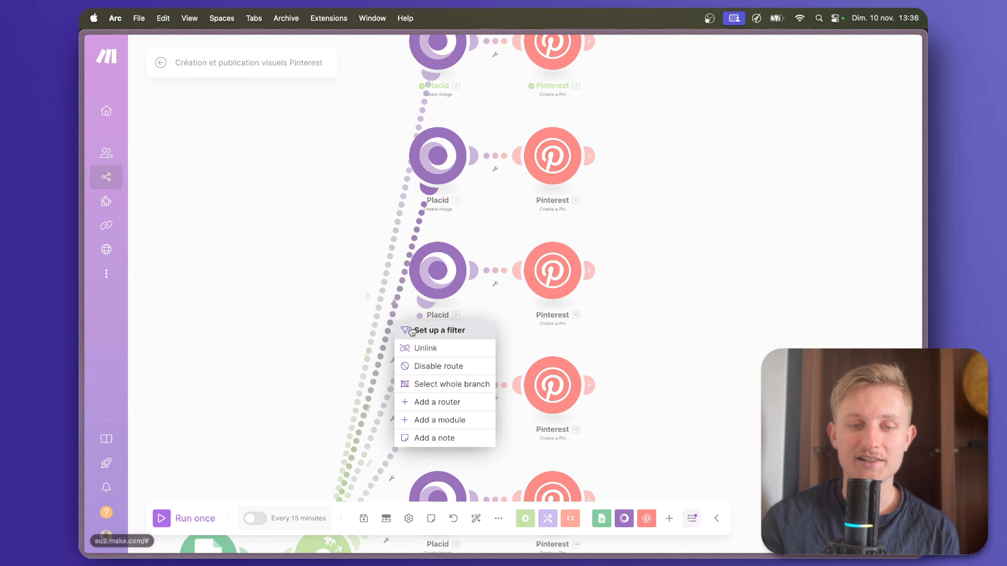
click(412, 331)
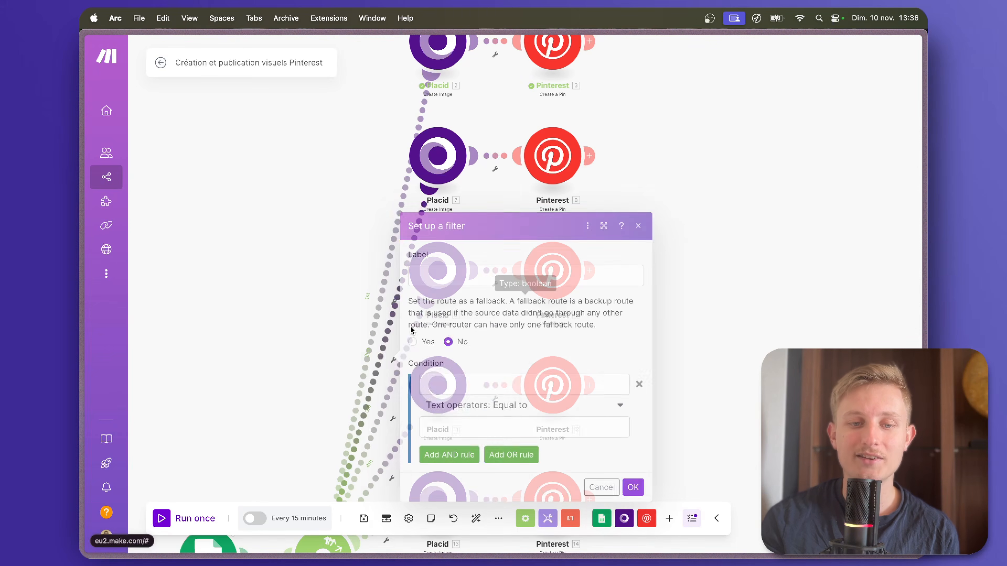
click(450, 379)
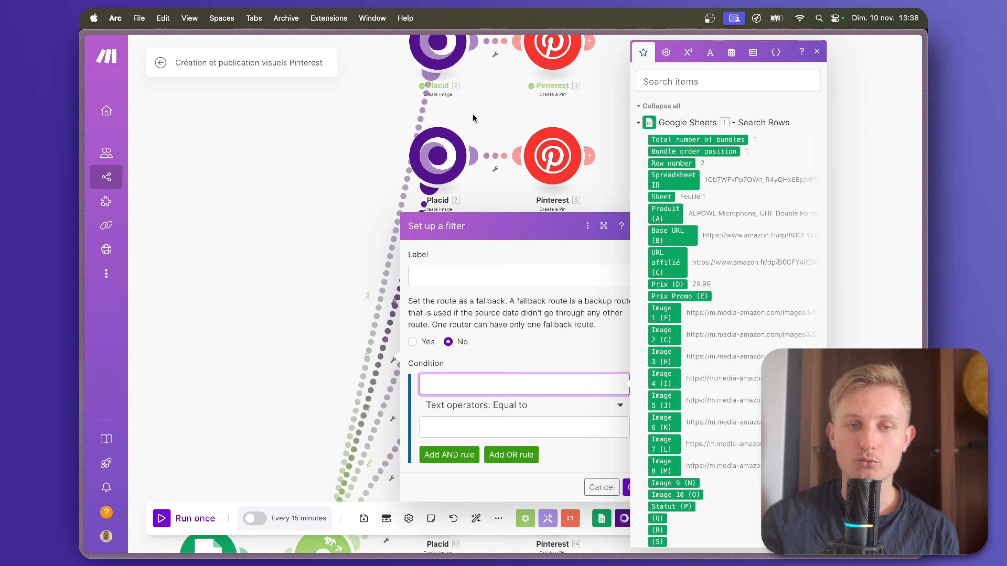
click(665, 335)
click(496, 405)
click(480, 328)
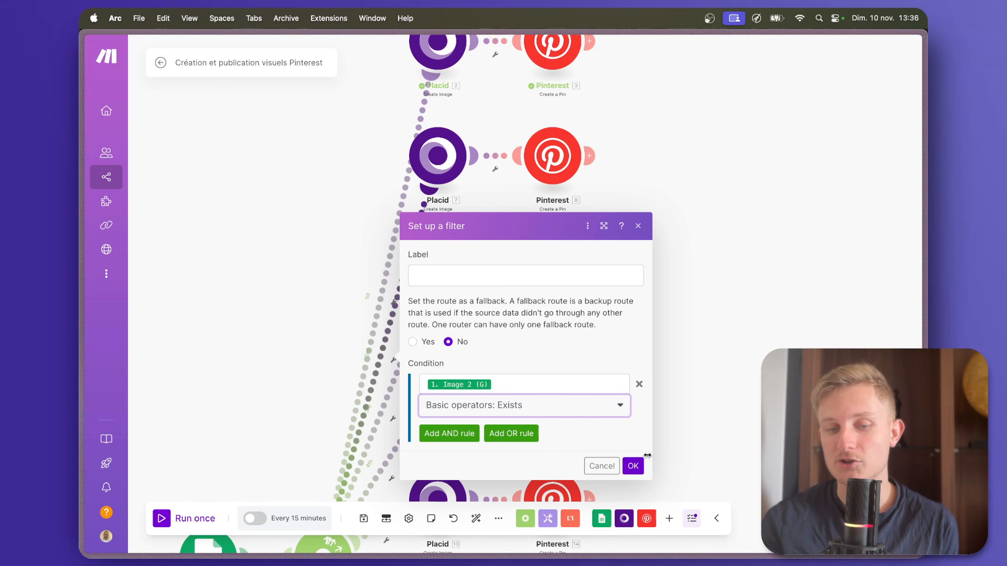
click(633, 466)
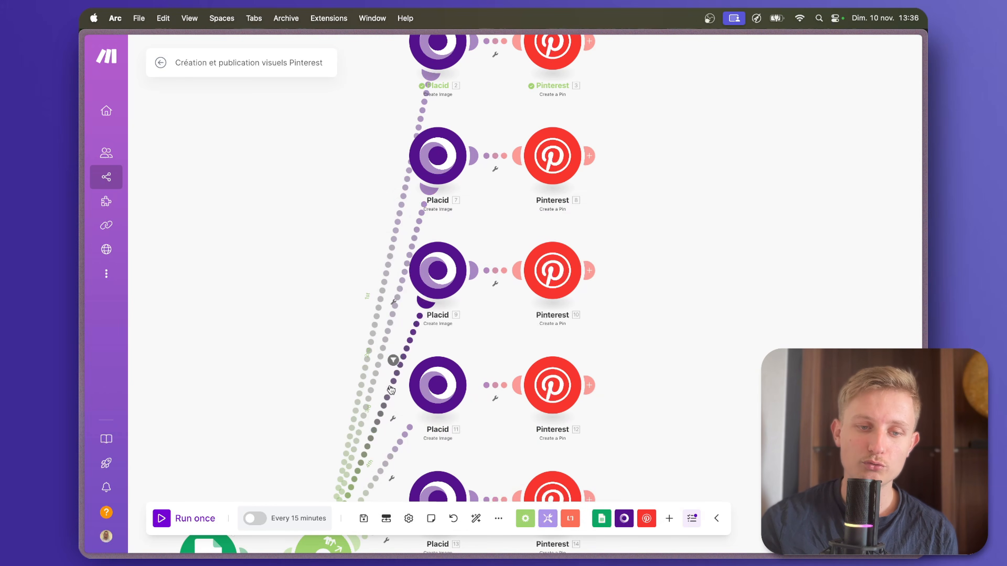
Add a filter to the router's third route requiring that Image 3 (H) exists.
click(392, 391)
click(436, 396)
click(472, 431)
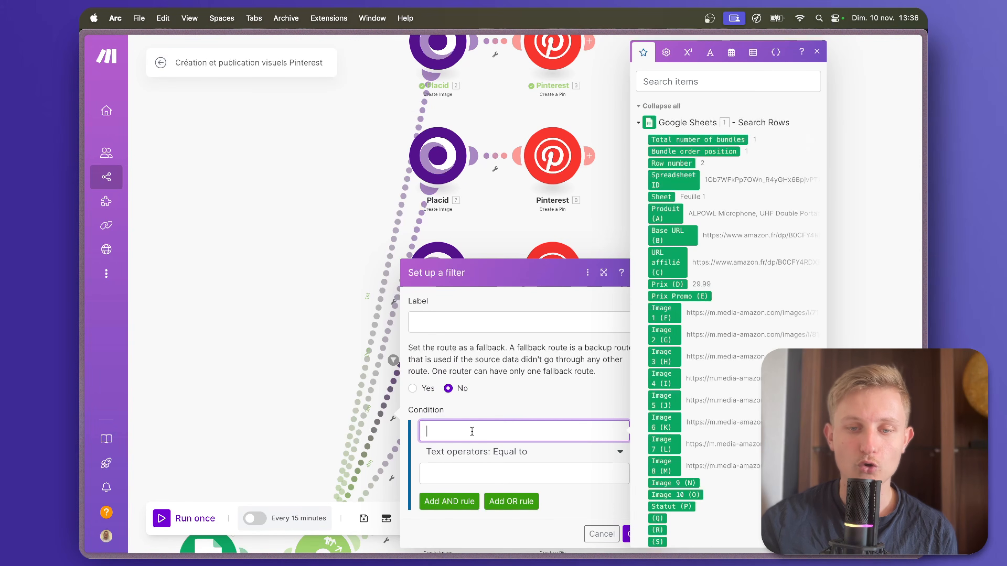
click(668, 362)
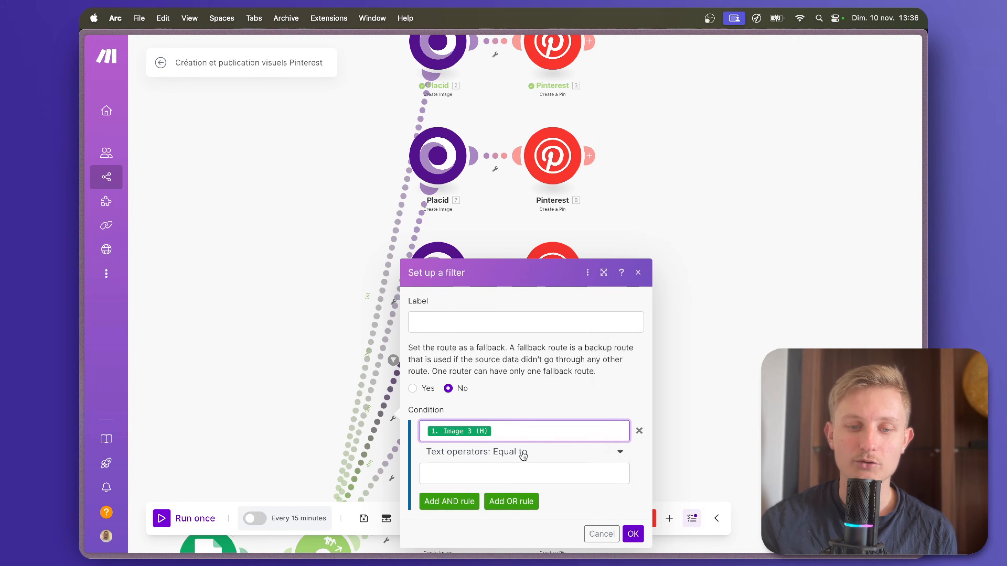
click(581, 453)
click(504, 371)
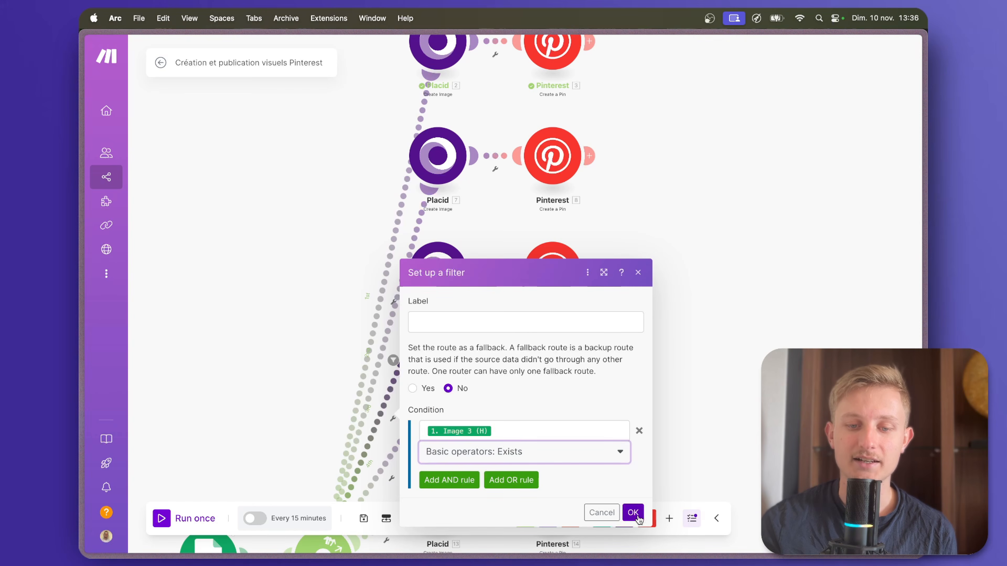
click(637, 533)
Set up filters on the remaining cloned Placid routes, starting with the fourth, and auto-align the scenario.
scroll(710, 277, down, 5)
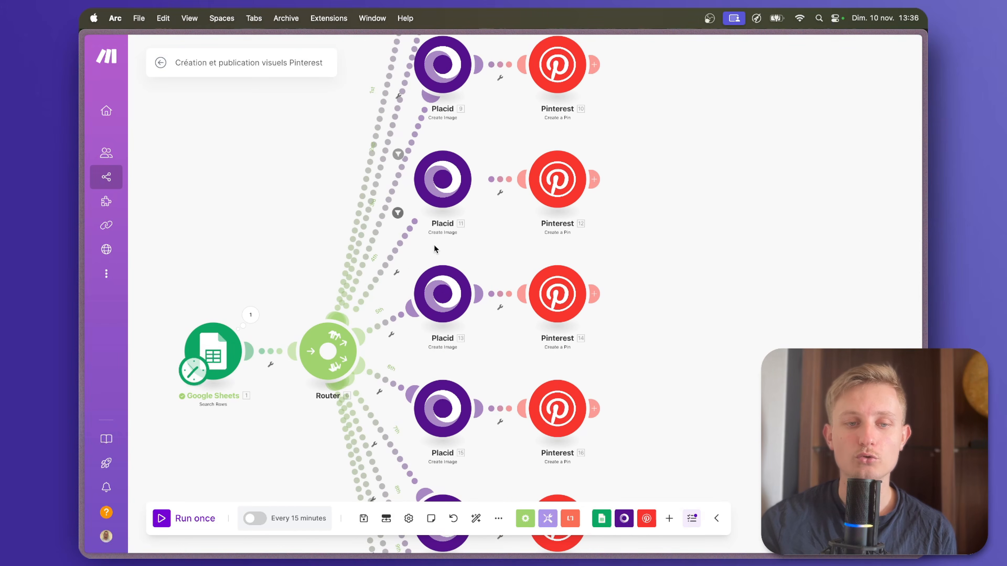
click(394, 260)
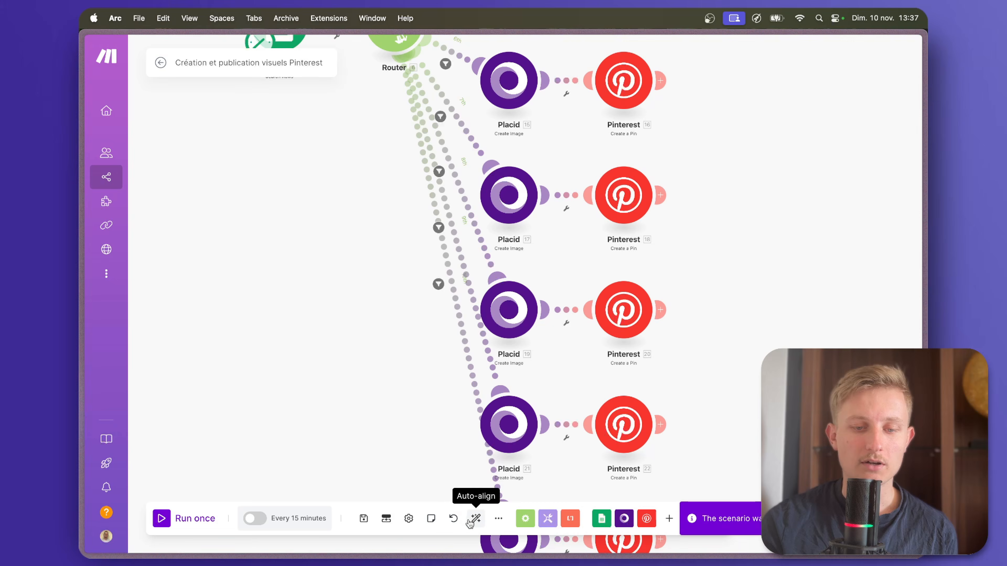
click(476, 519)
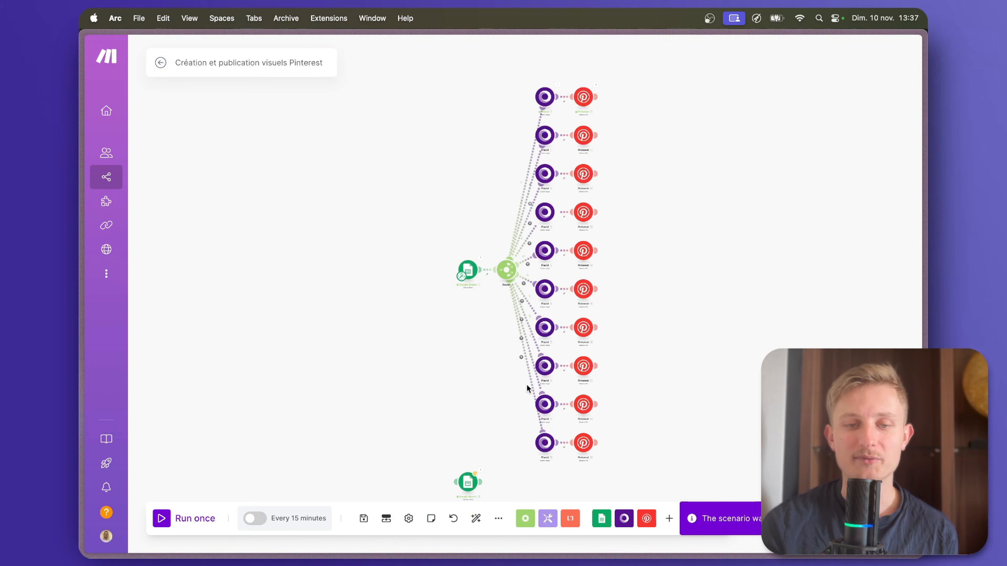
Link the detached Google Sheets Update a Row module to the router as its last route and auto-align the scenario.
scroll(527, 384, up, 3)
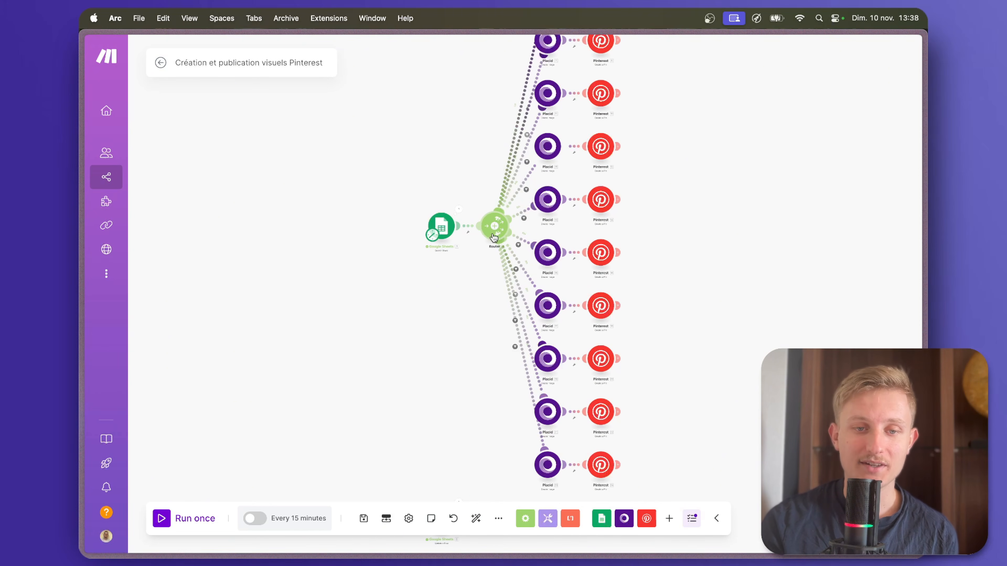
drag(456, 364, 467, 269)
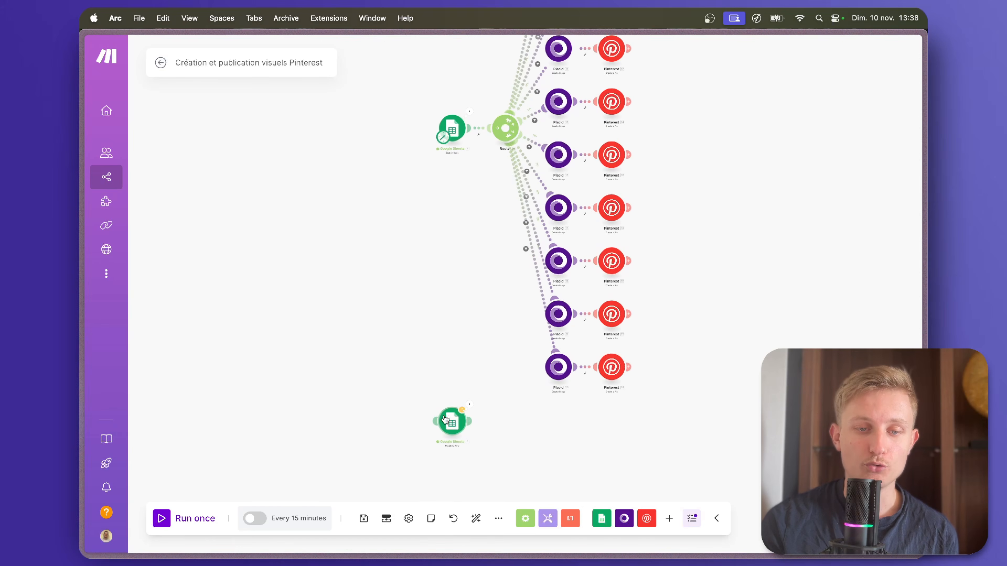
drag(493, 181, 505, 131)
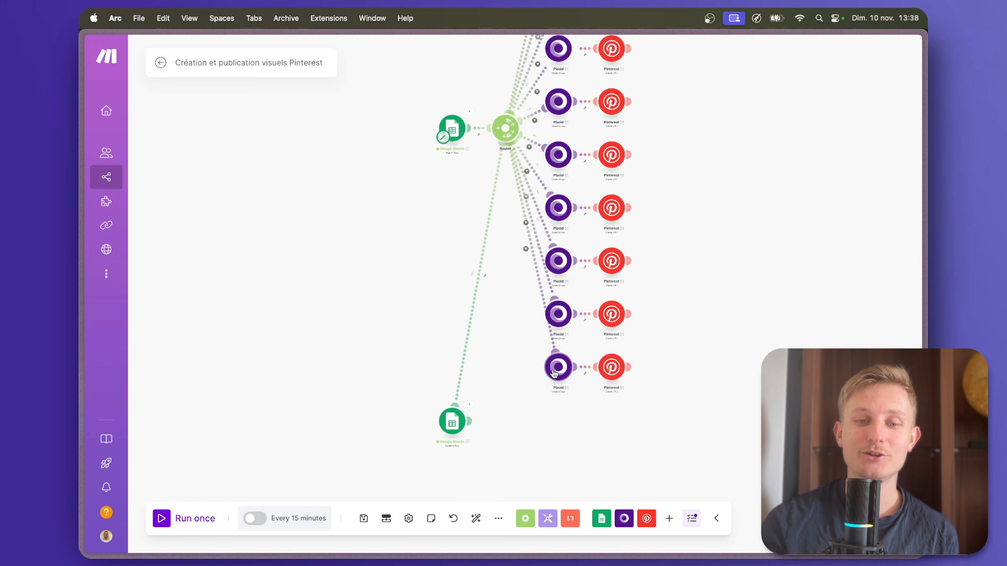
click(478, 516)
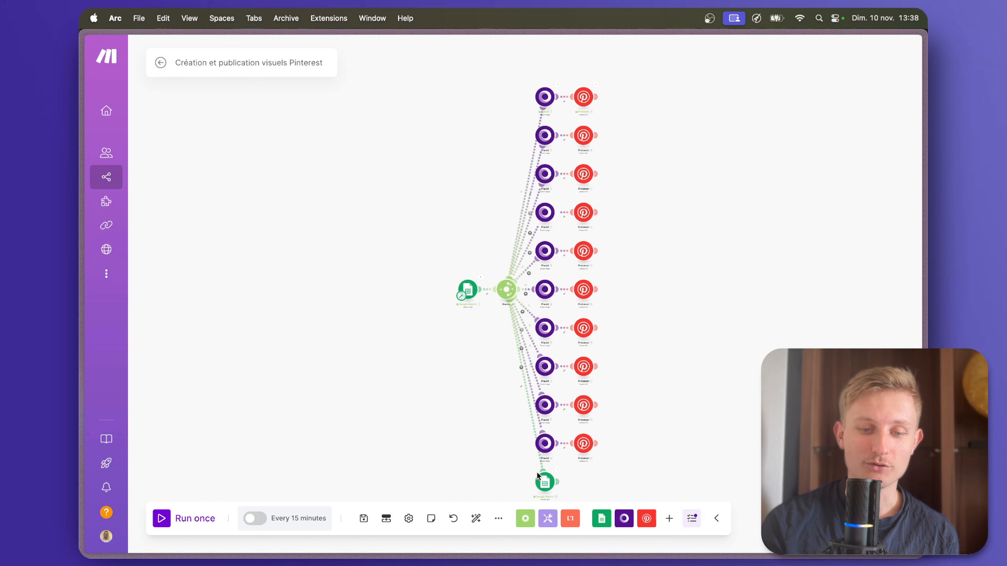
scroll(541, 495, up, 5)
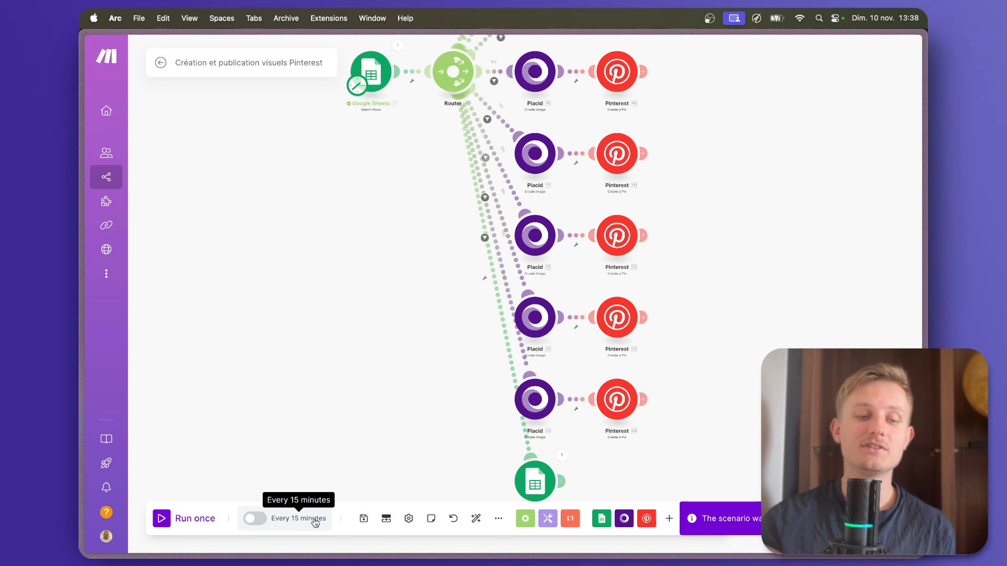
Switch to the tldraw workflow diagram to review its seven stages, and view the Amazon Associates link tester.
mouse_move(81, 297)
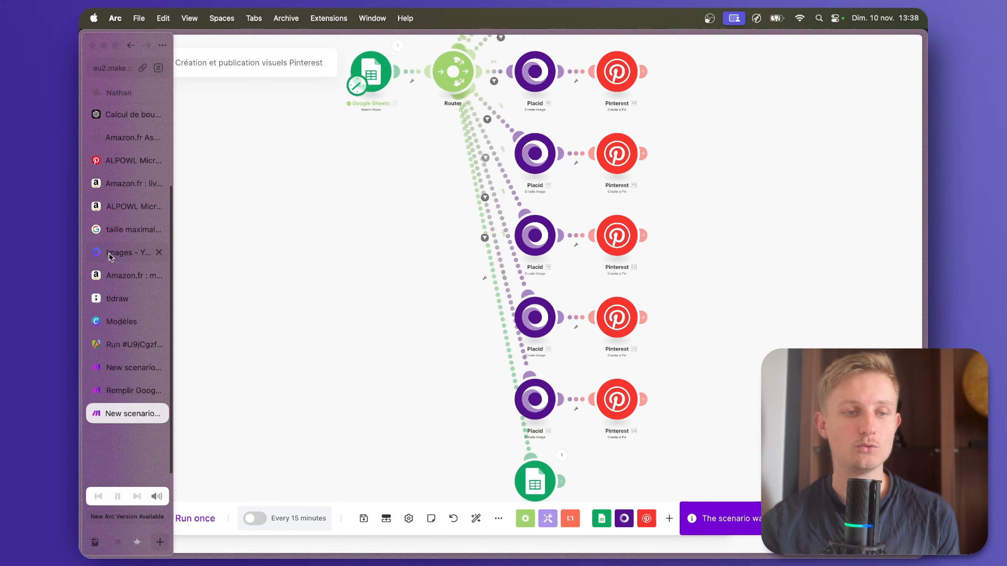
click(130, 298)
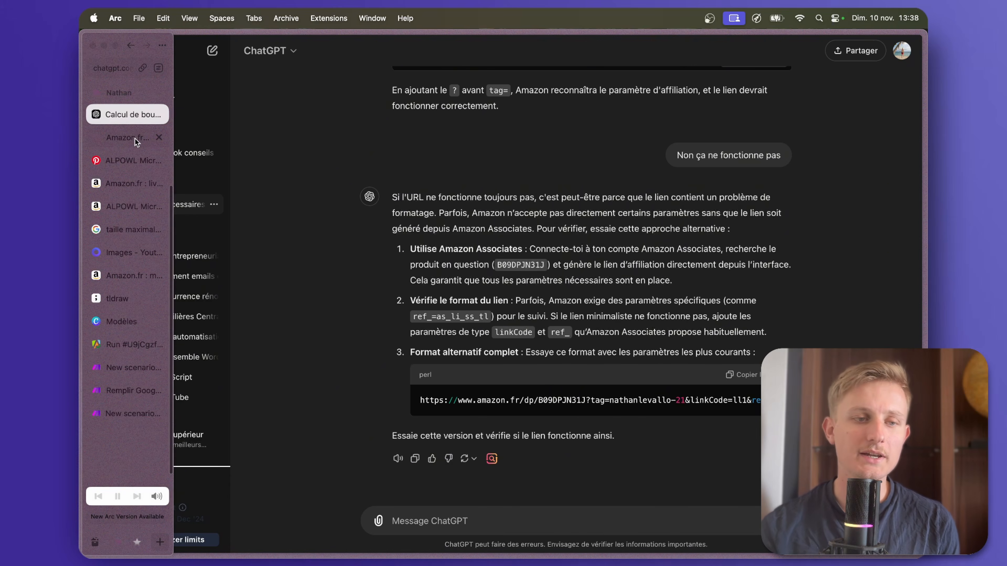
click(135, 138)
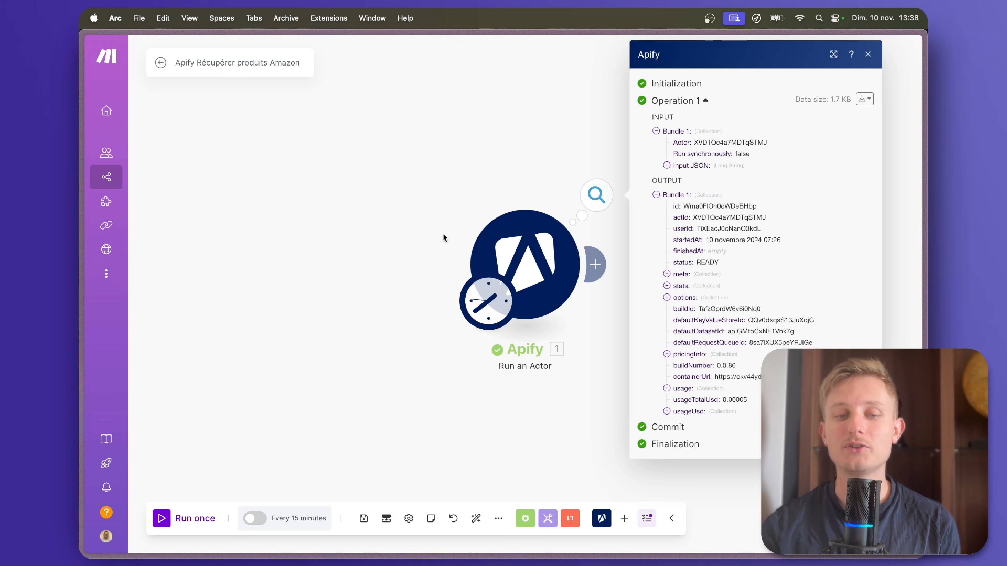
In the Apify Récupérer produits Amazon scenario, open the Run an Actor module and highlight the maxItemsPerStartUrl value in its input JSON.
click(510, 414)
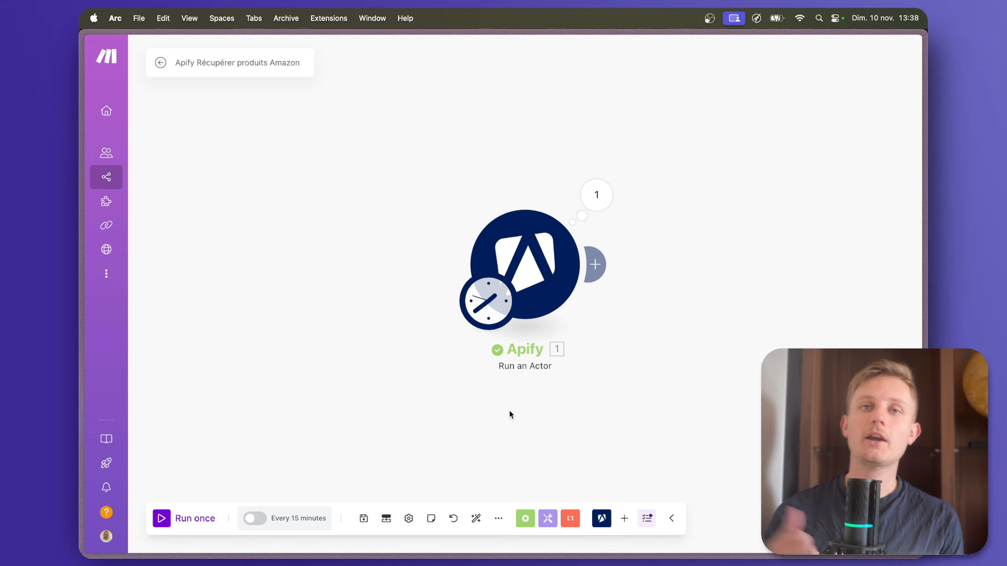
click(523, 266)
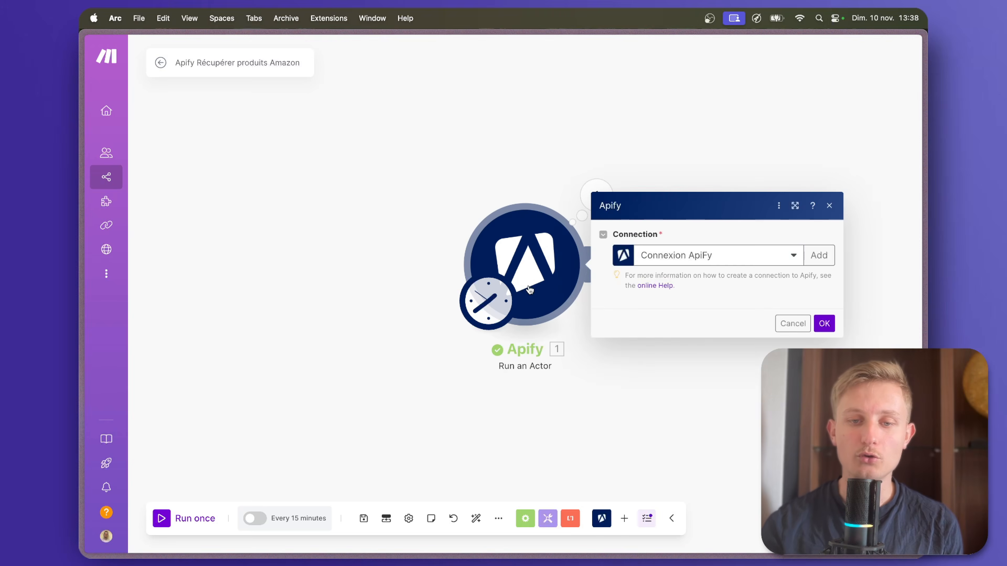
double_click(734, 419)
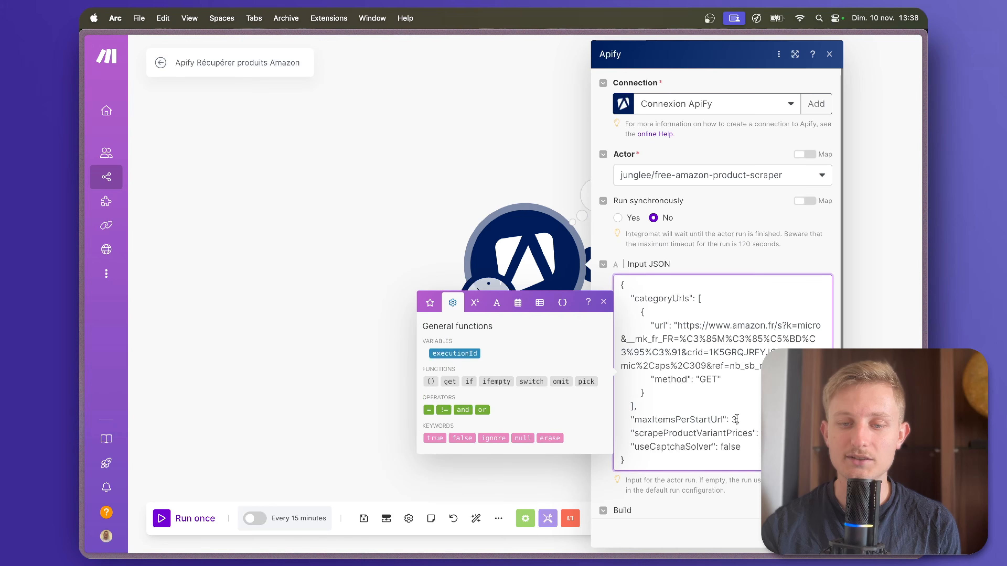
Open the Produits Amazon spreadsheet to check the product rows and the Statut column.
mouse_move(126, 141)
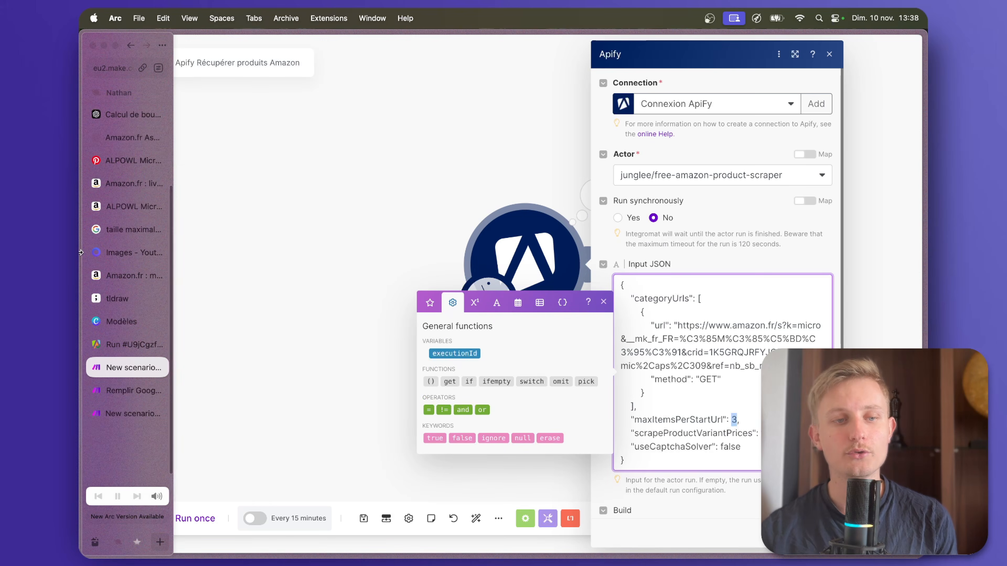
scroll(127, 110, up, 5)
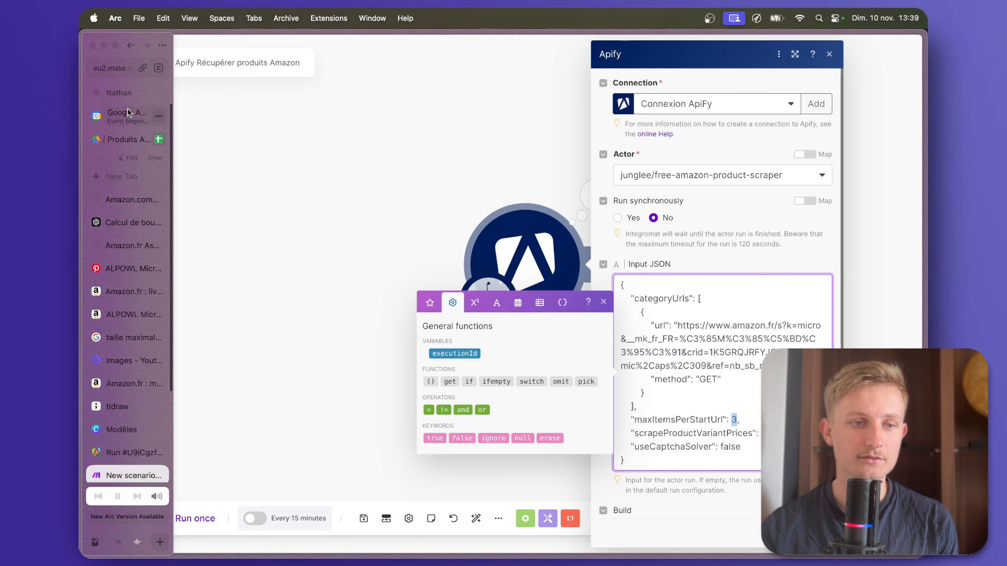
click(124, 139)
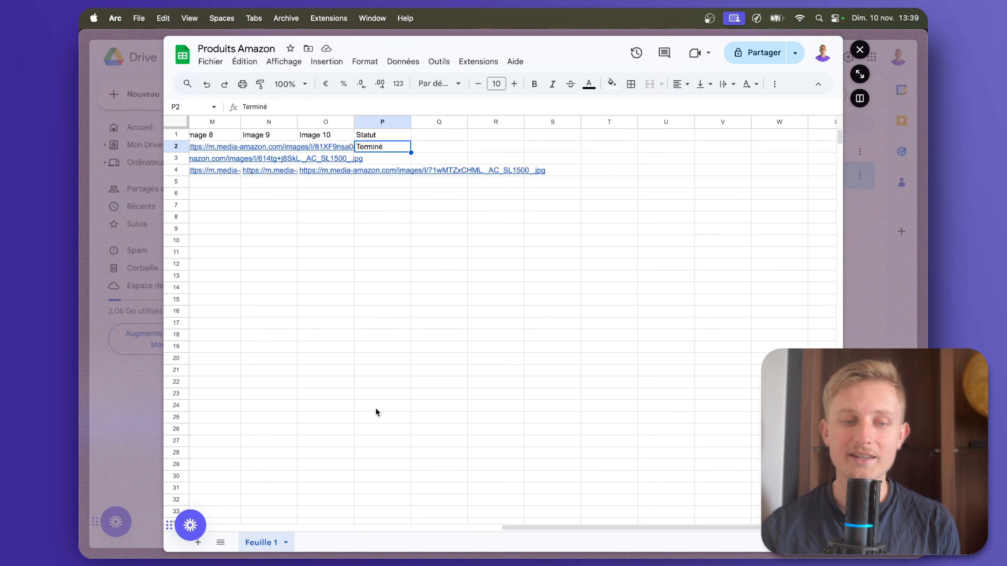
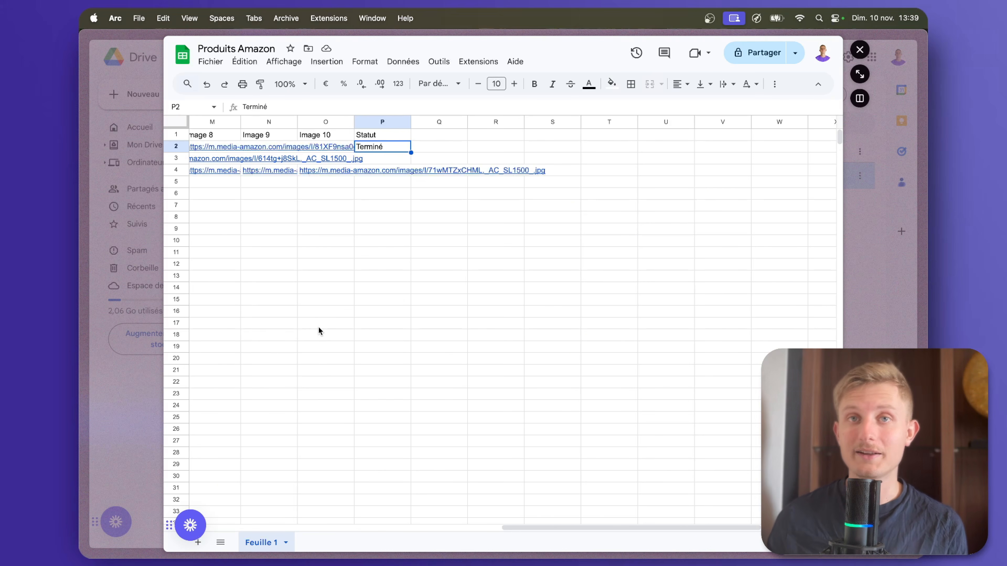
Review the product rows in the sheet, and highlight the category URL in the Apify Run an Actor module's input JSON.
scroll(275, 274, left, 10)
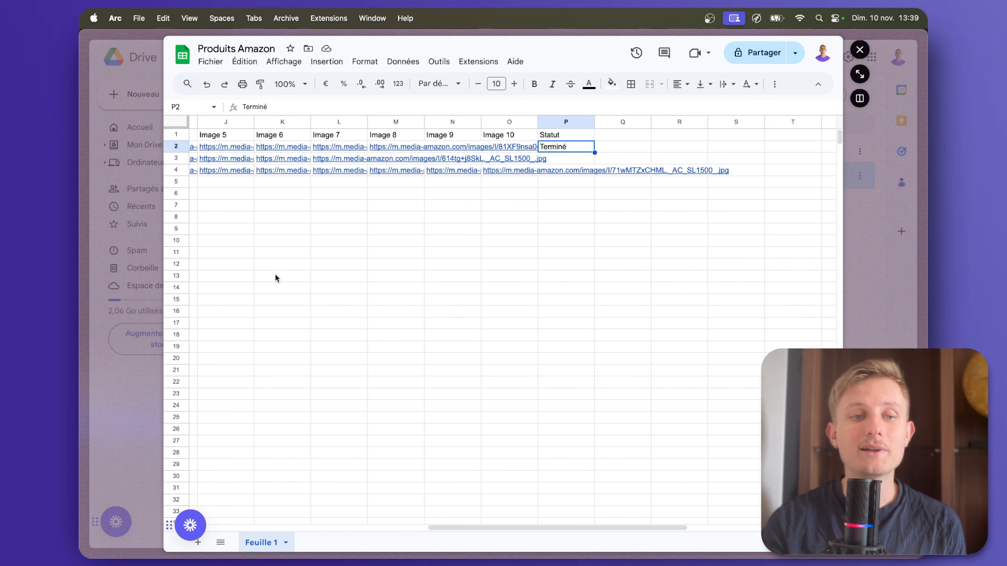
scroll(277, 278, left, 5)
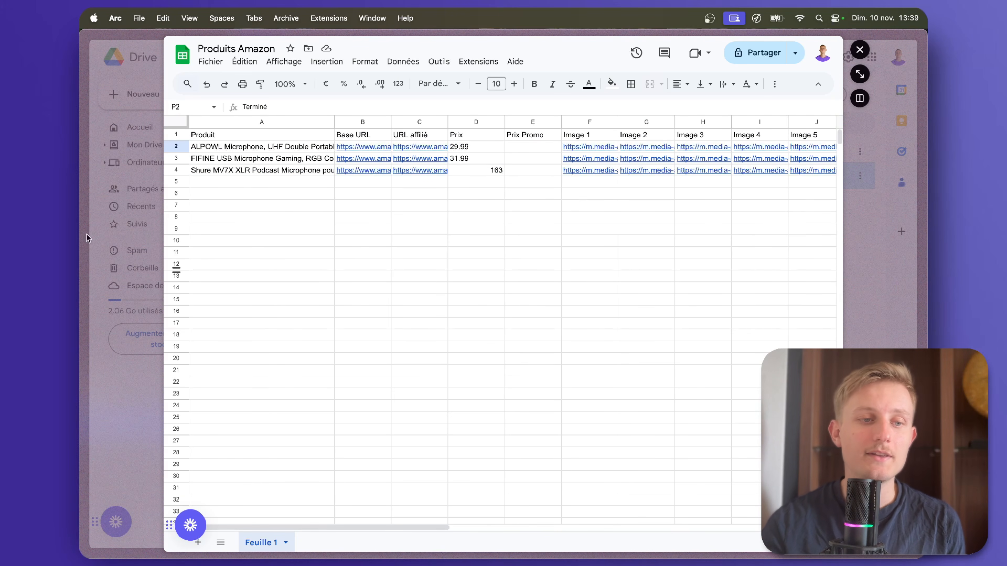
mouse_move(86, 238)
scroll(112, 384, down, 2)
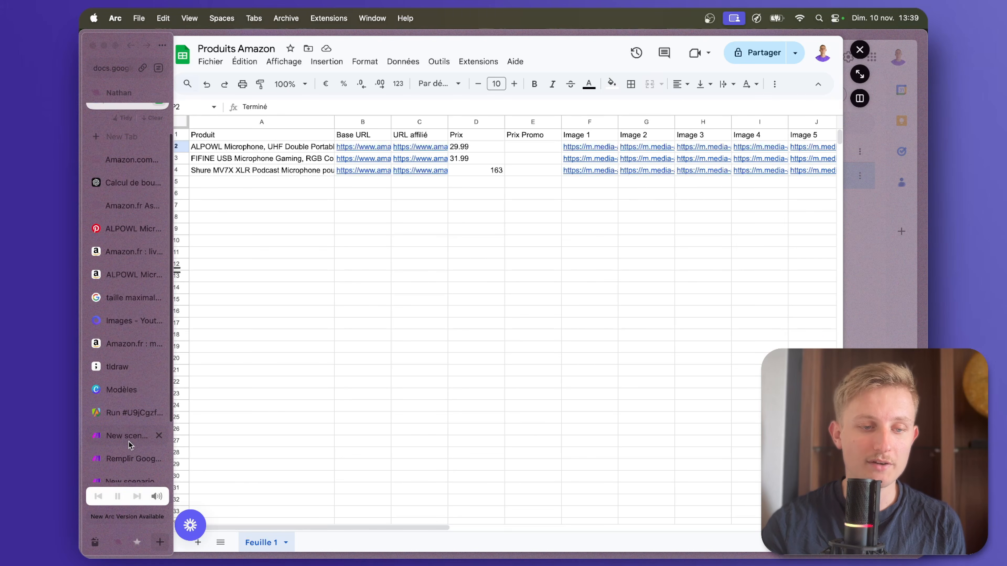
click(127, 435)
drag(680, 326, 760, 360)
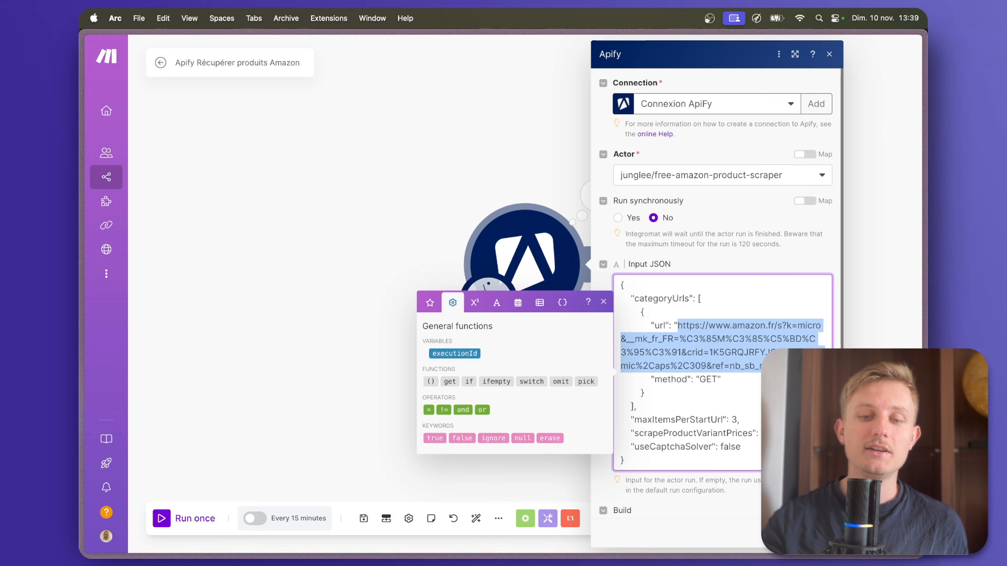
click(825, 534)
In the Run an Actor module's input JSON, set maxItemsPerStartUrl to 90 and highlight the category URL.
click(517, 317)
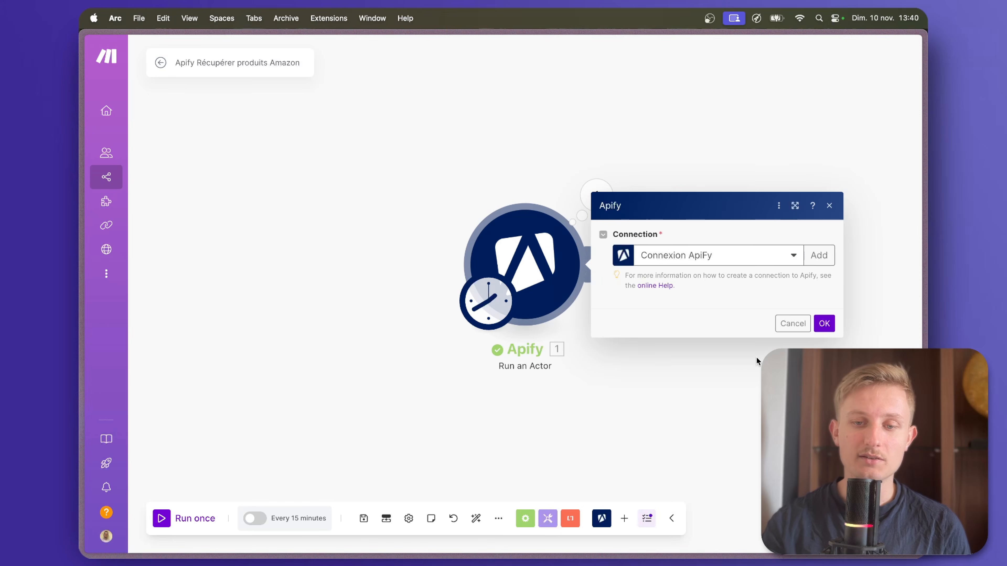
click(738, 421)
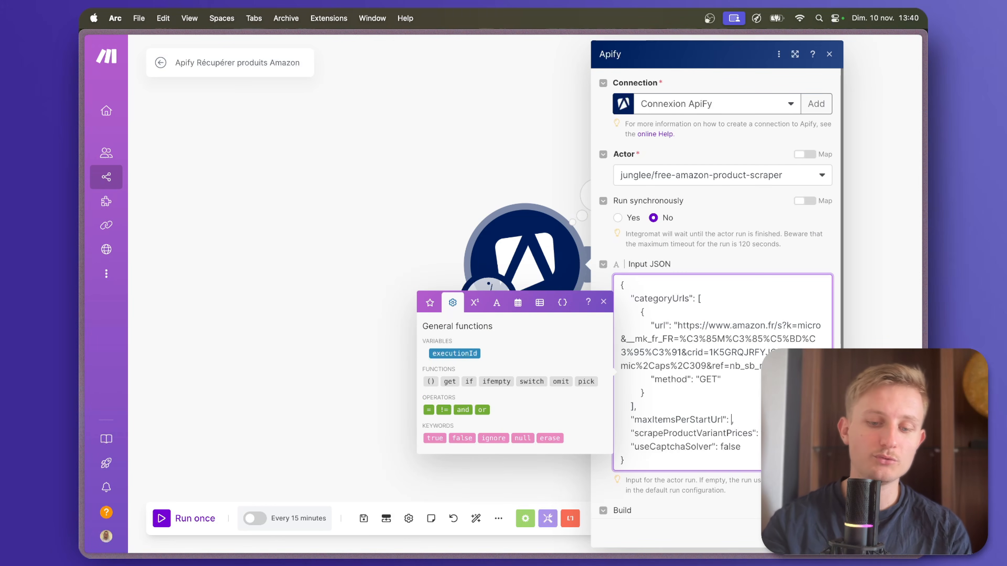
text(90,)
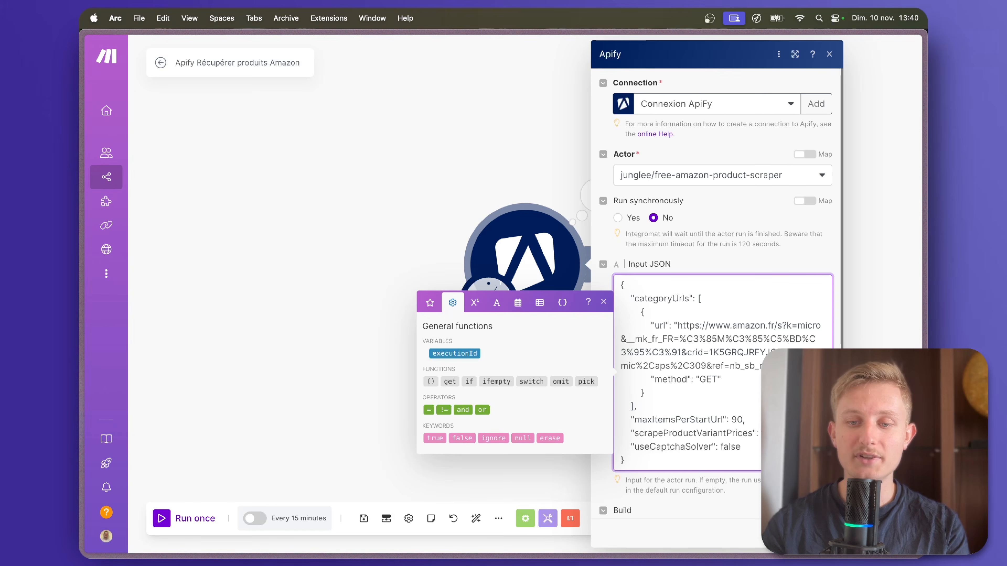
drag(777, 365, 661, 327)
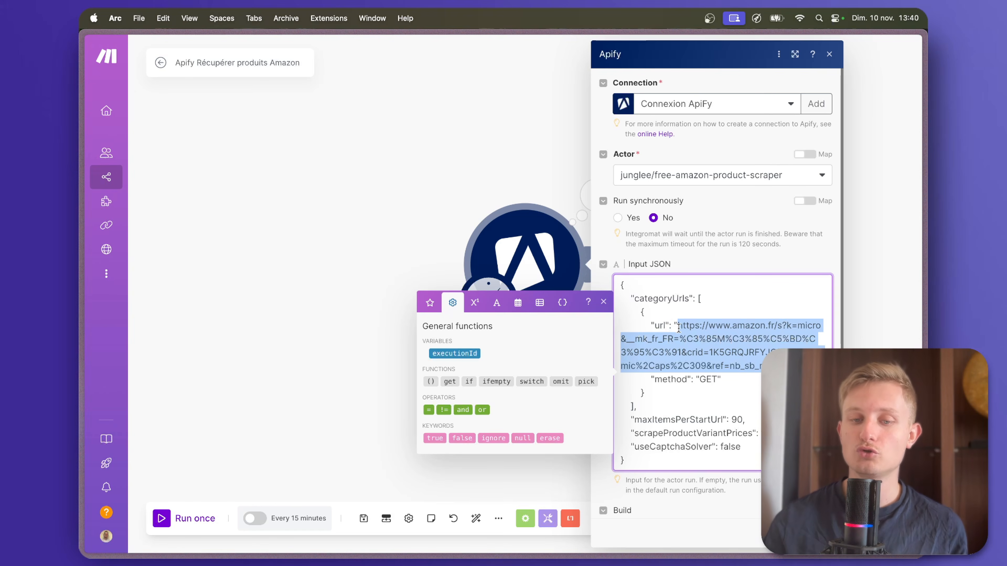
click(274, 394)
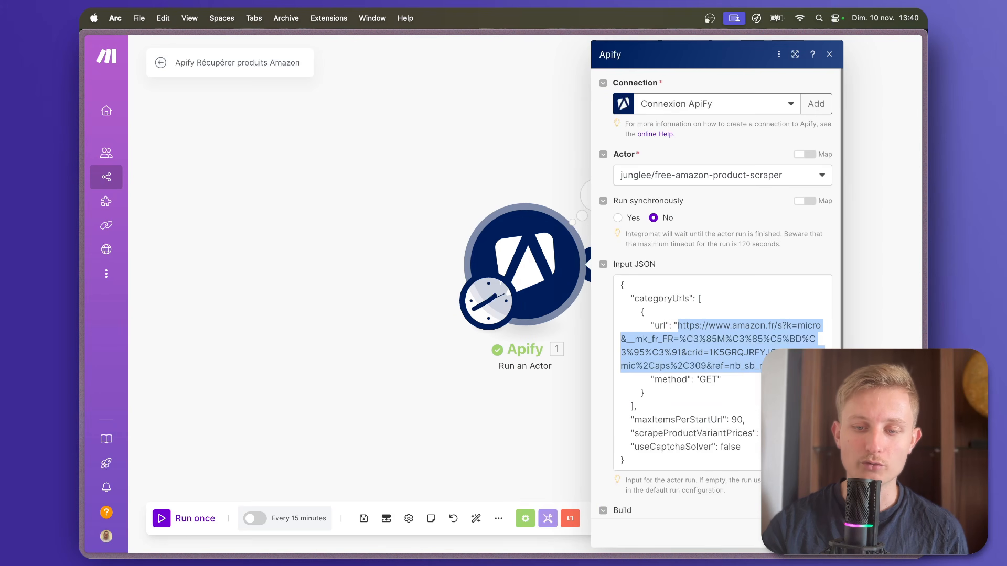
click(358, 498)
Schedule the Apify Récupérer produits Amazon scenario for day 1 of the month and activate it.
click(299, 518)
click(609, 235)
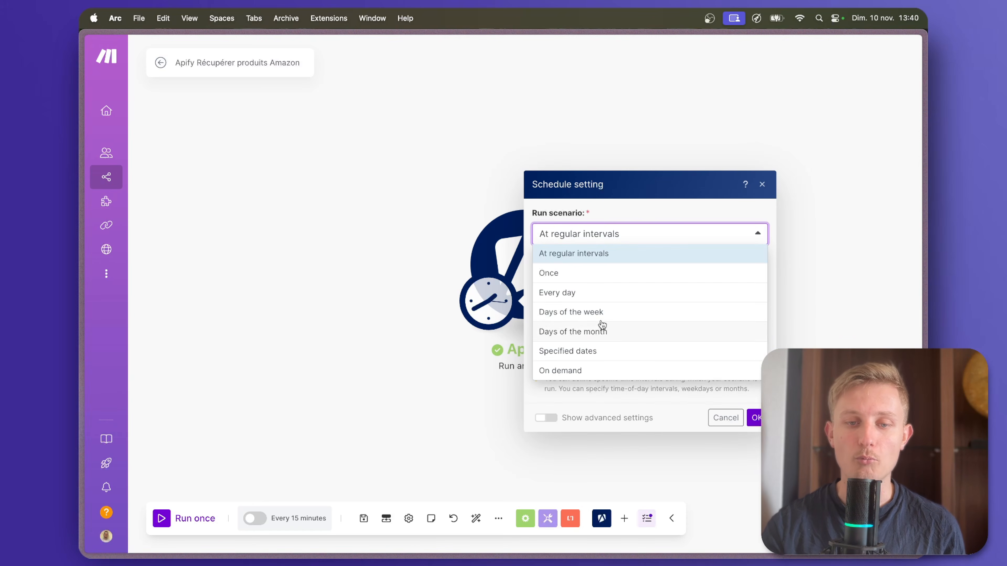
click(581, 337)
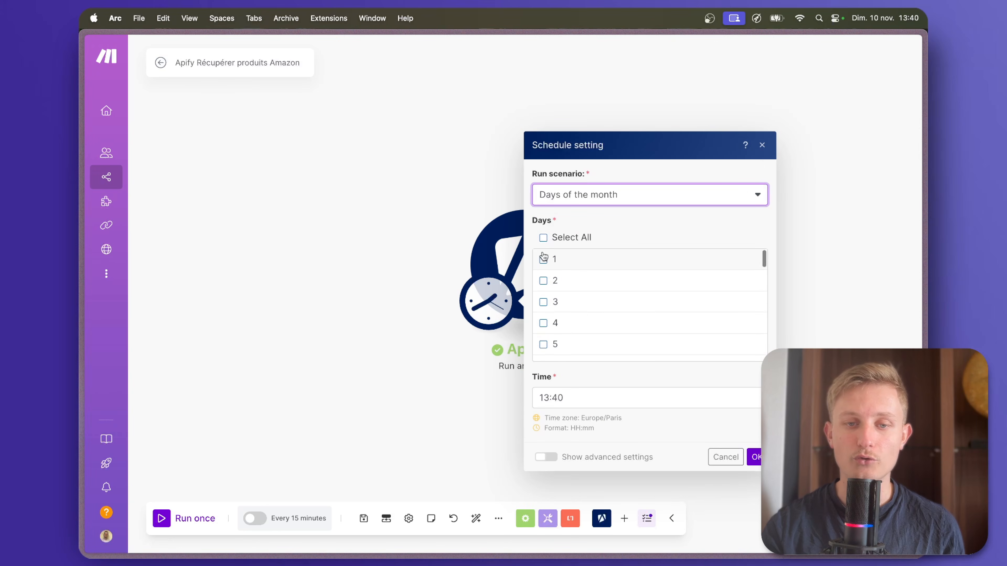
click(543, 258)
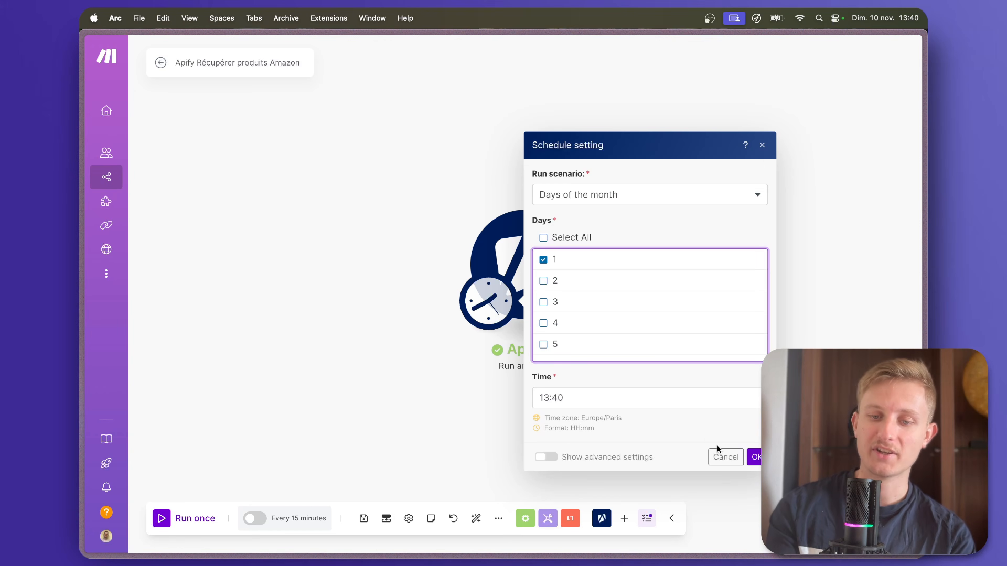
click(754, 458)
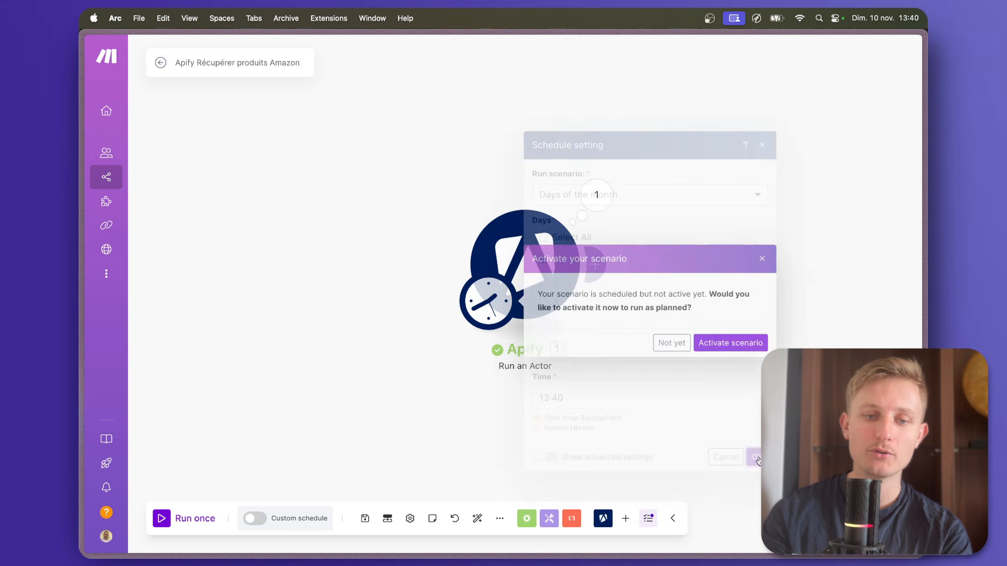
click(724, 349)
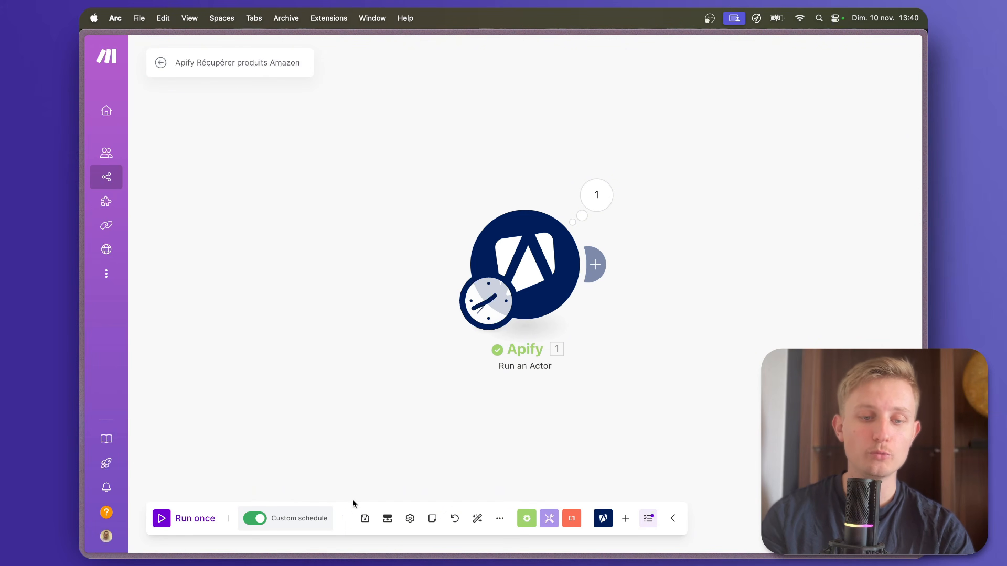
View the Remplir Google Sheets scenario, and switch to the Création et publication visuels Pinterest scenario.
mouse_move(82, 424)
click(122, 422)
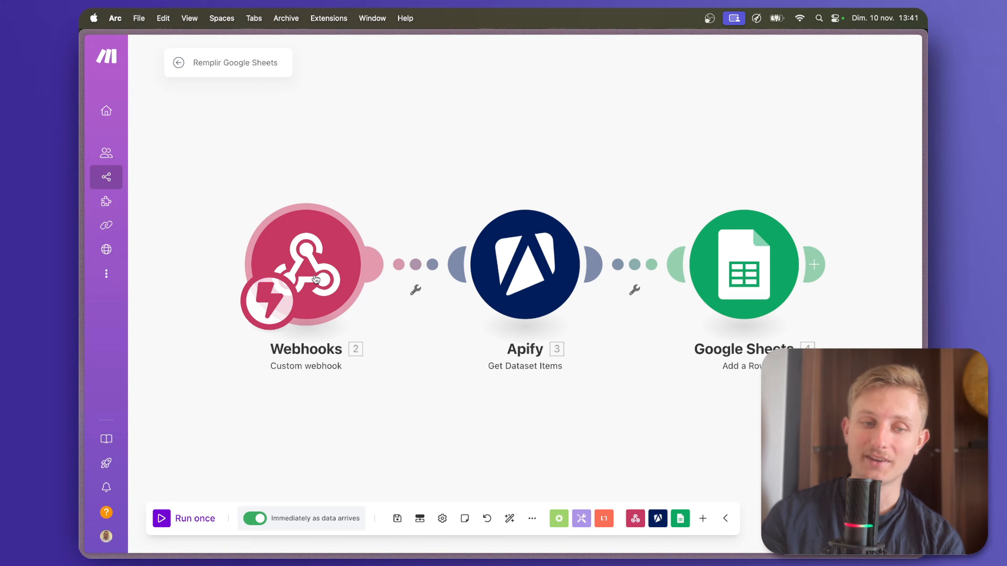
mouse_move(111, 259)
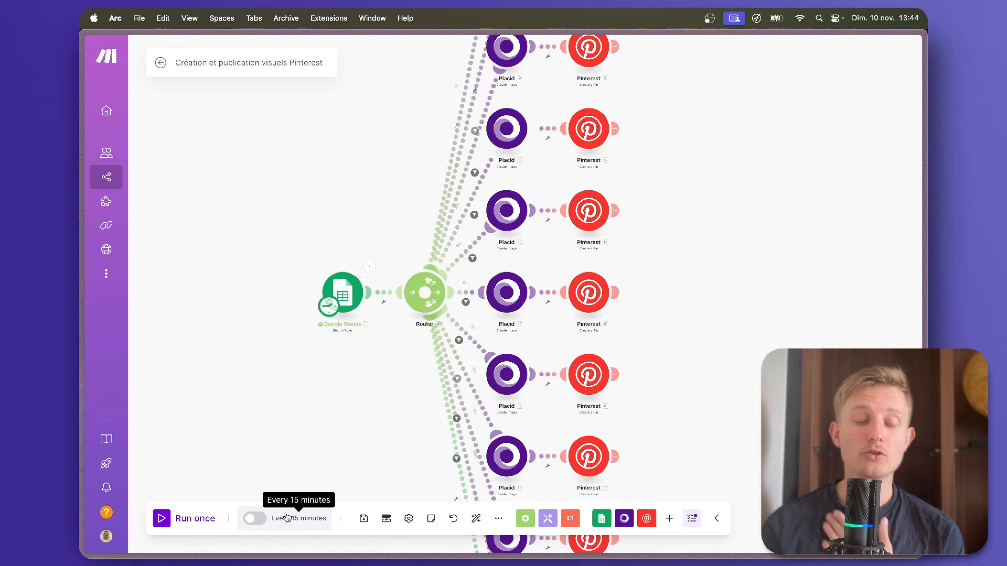
Add an advanced scheduling item to the Pinterest scenario from 9:00 to 9:00, covering all days and all months.
click(298, 512)
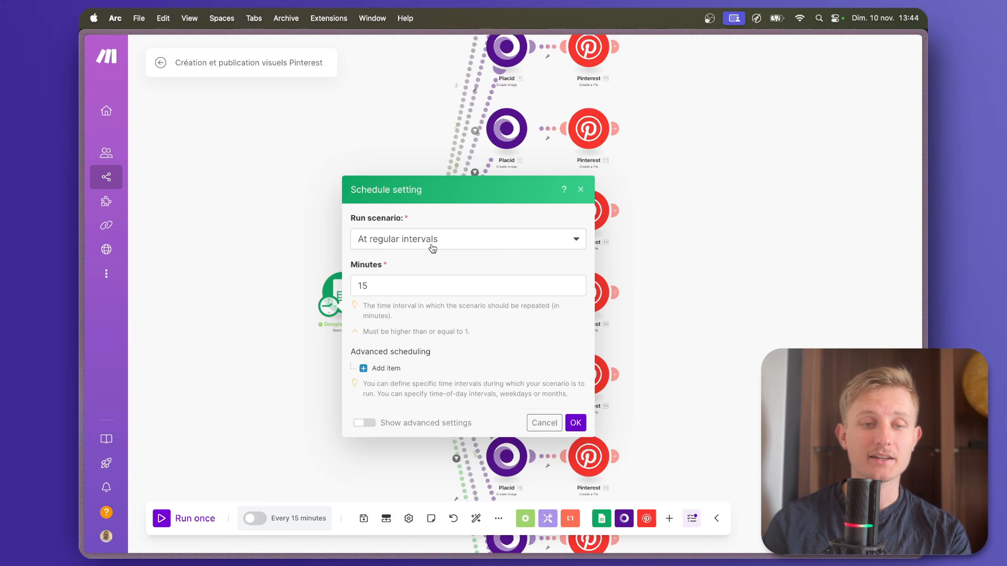
click(385, 366)
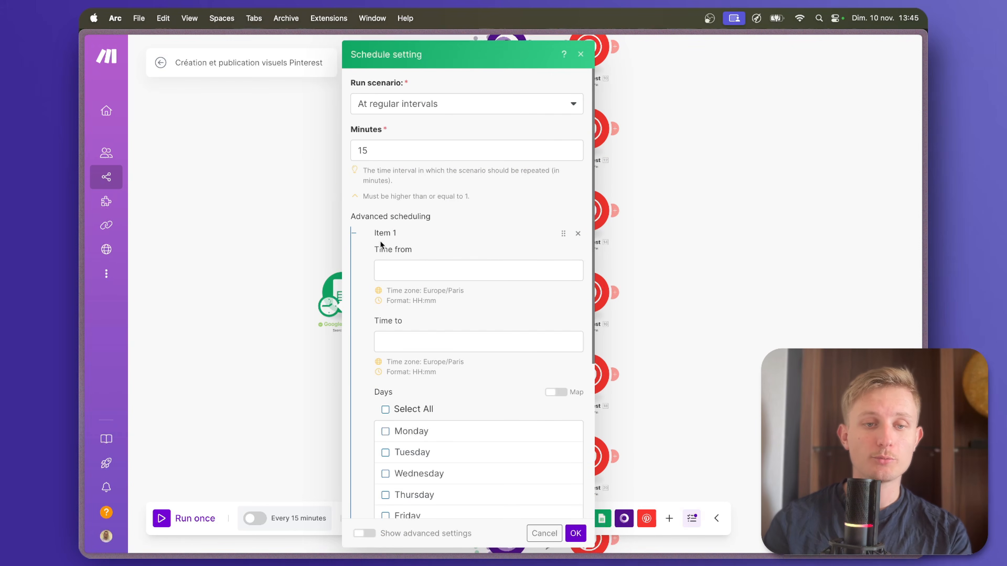
click(412, 278)
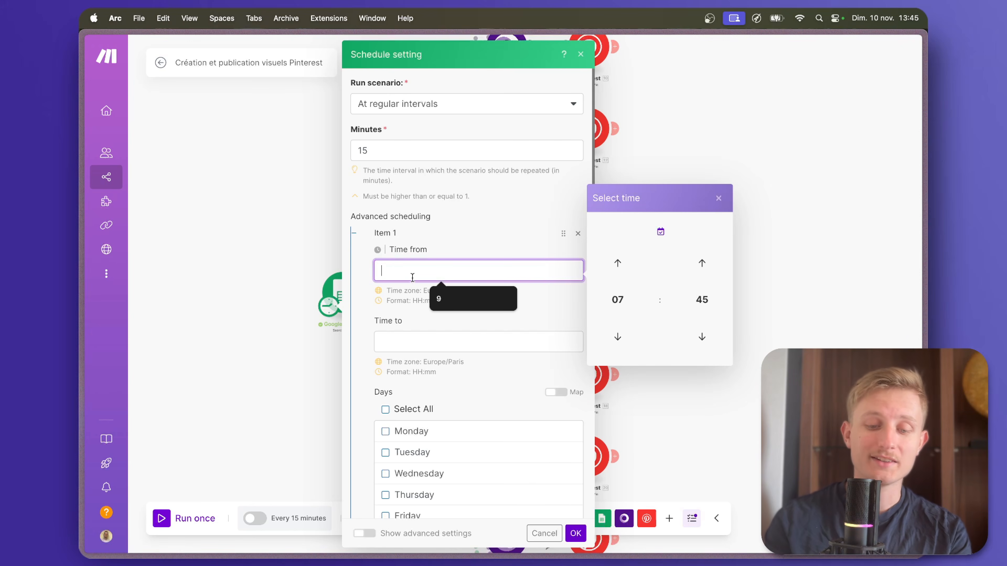
text(8)
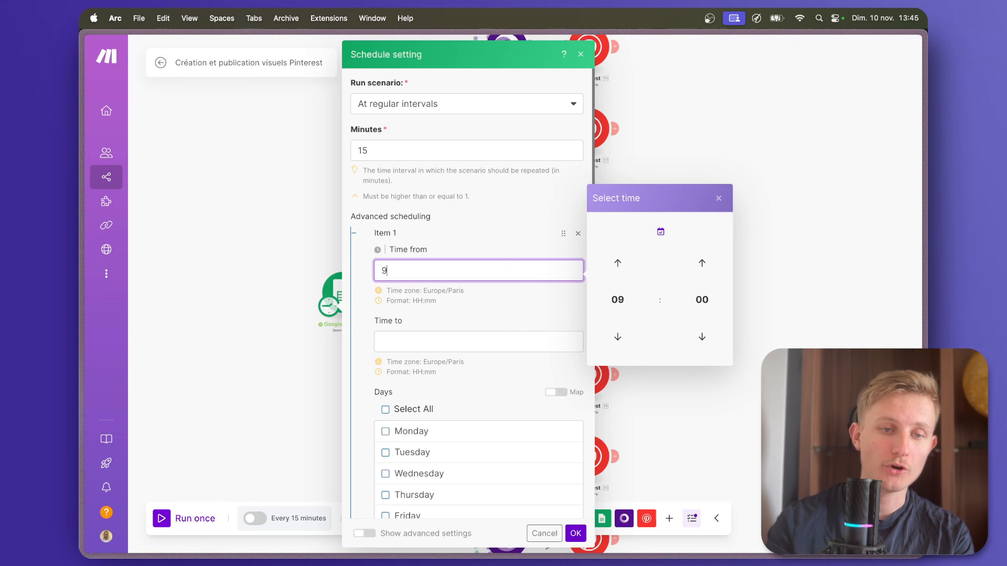
text(:°°)
click(445, 342)
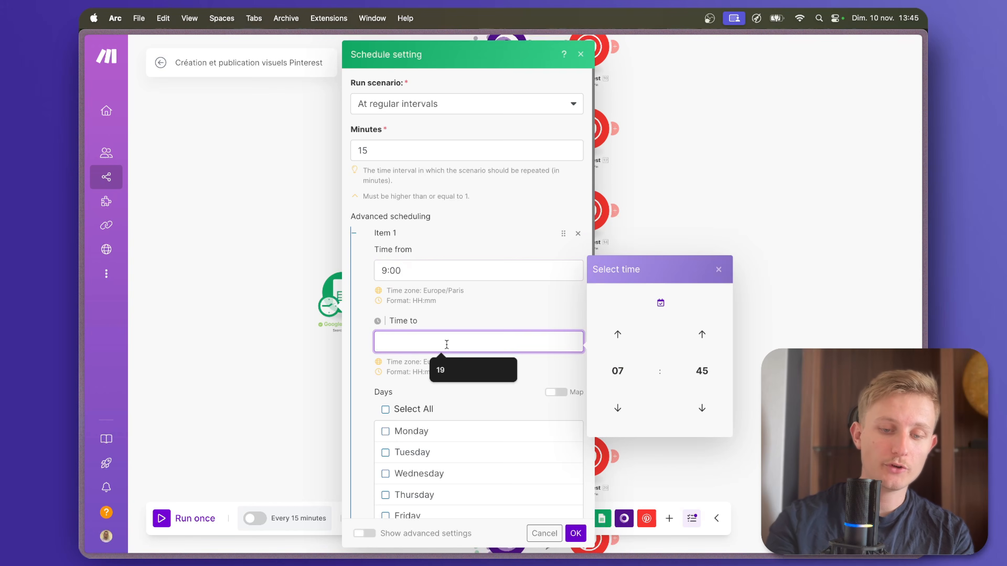
text(9:00)
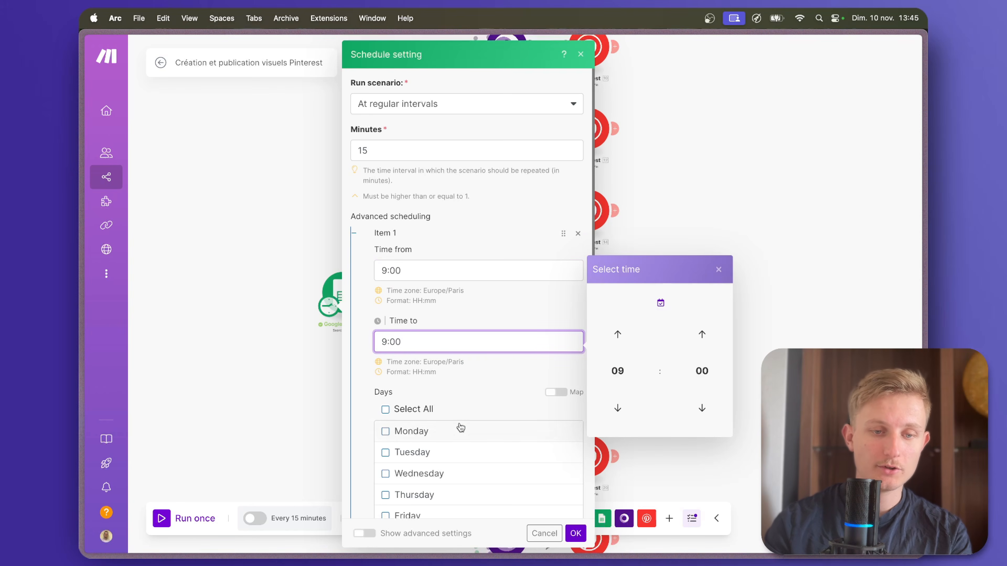
click(386, 413)
scroll(386, 414, down, 3)
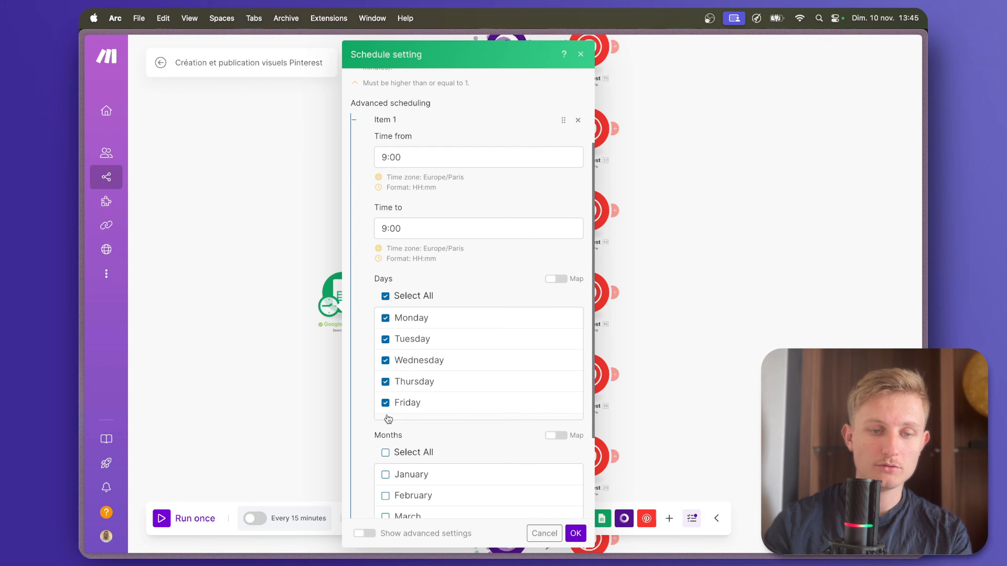
click(385, 453)
scroll(387, 455, down, 5)
scroll(386, 457, down, 3)
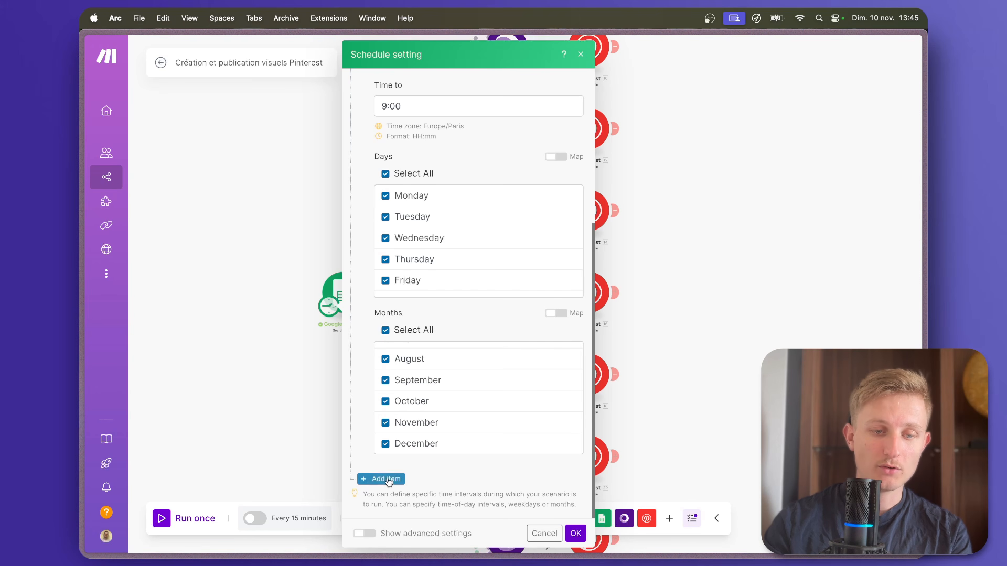
Add a second advanced scheduling item from 14:00 to 14:00, covering all days and all months.
click(377, 479)
scroll(450, 456, down, 2)
click(425, 468)
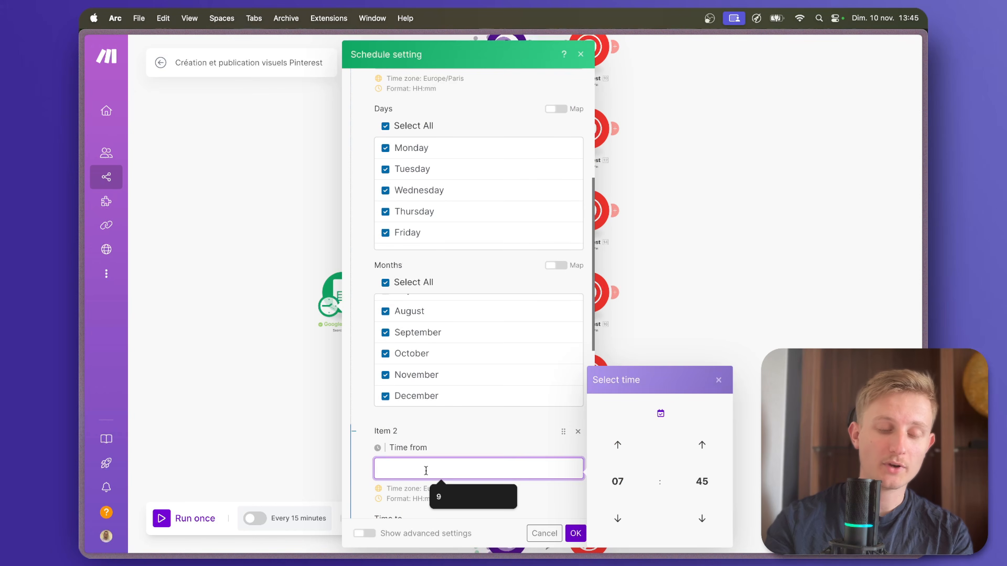
text(14:00)
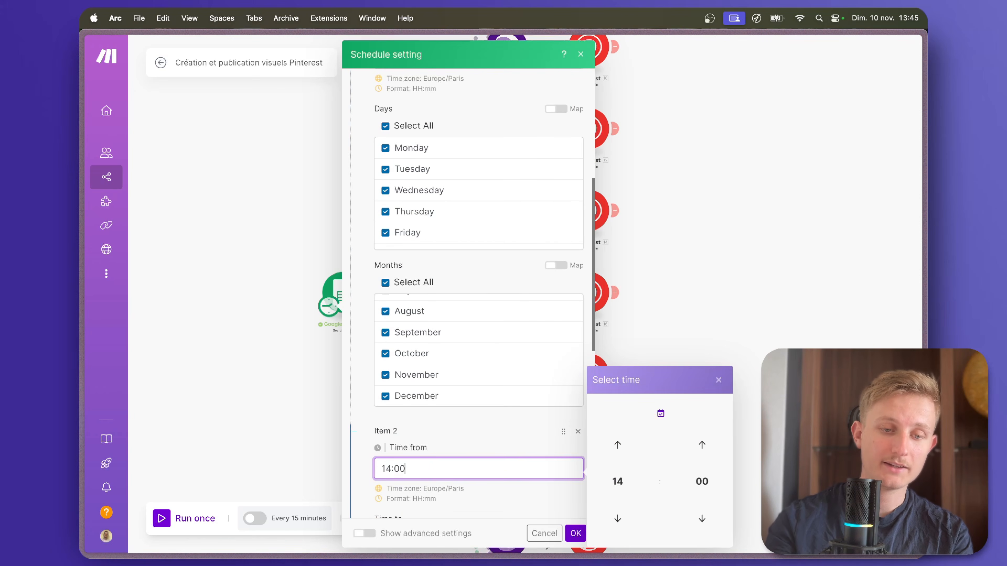
scroll(468, 297, down, 2)
click(436, 462)
text(14:00)
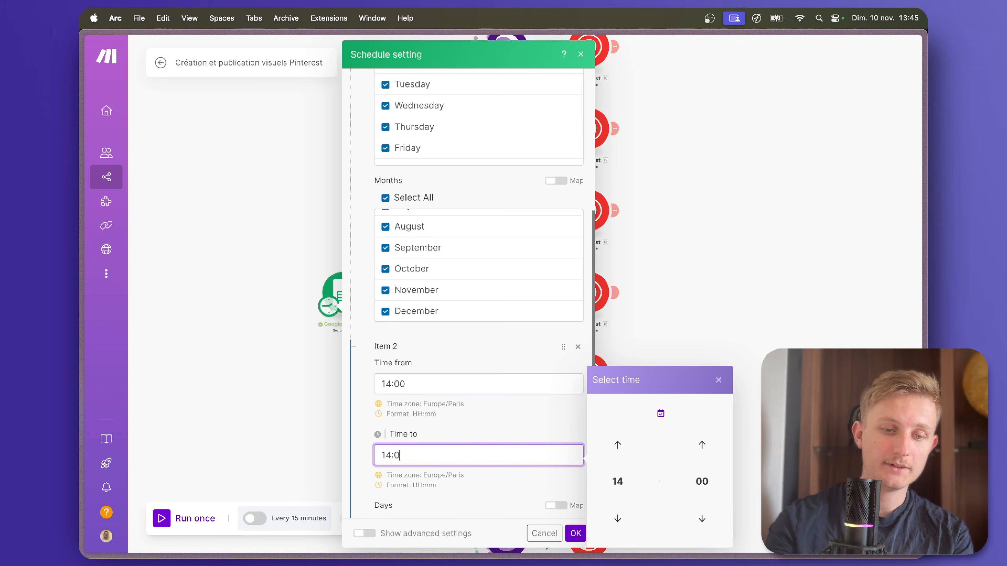
scroll(390, 401, down, 3)
click(386, 401)
scroll(388, 402, down, 2)
scroll(386, 413, down, 1)
click(385, 423)
scroll(379, 444, down, 3)
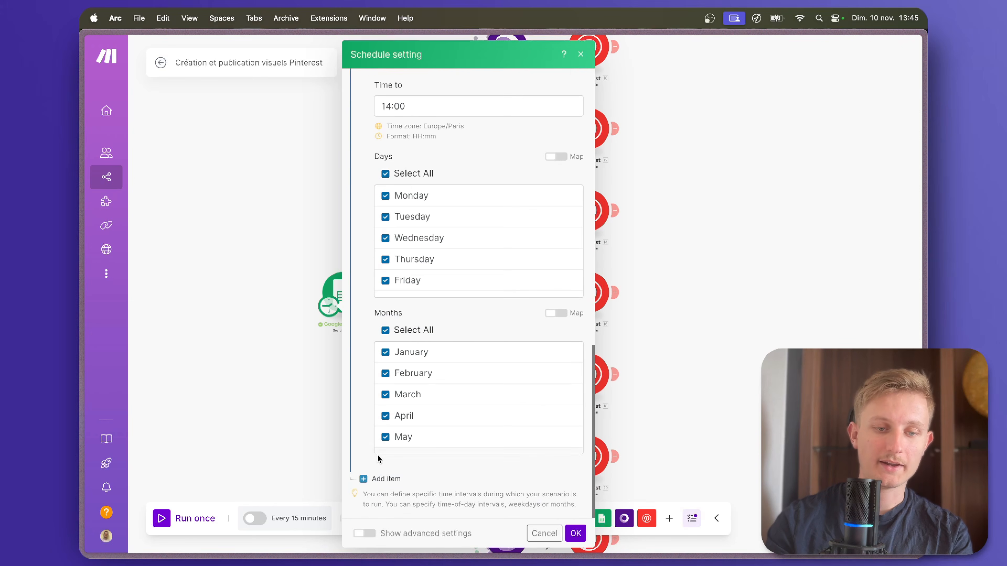
Add a third advanced scheduling item from 19:00 to 19:00, covering all days and all months.
click(372, 478)
scroll(424, 487, down, 1)
click(424, 492)
text(19)
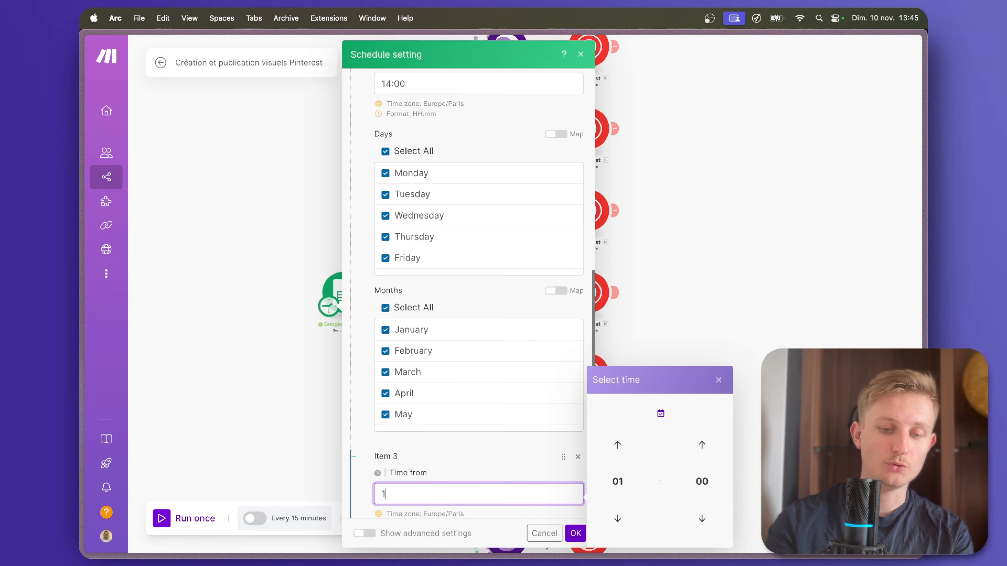
key(Tab)
text(19)
scroll(387, 436, down, 3)
click(386, 423)
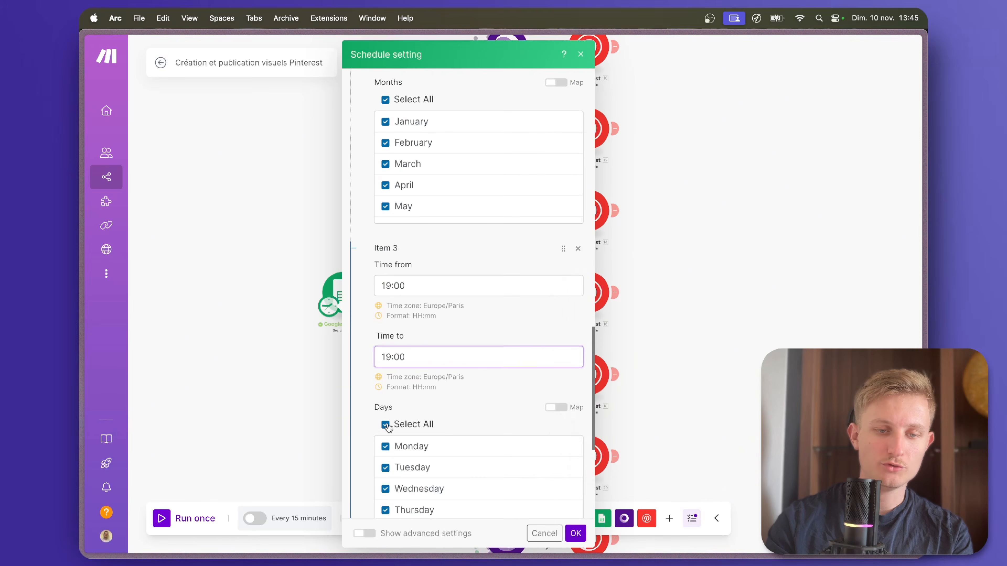
scroll(387, 420, down, 4)
click(385, 415)
Apply the schedule to the Création et publication visuels Pinterest scenario, then activate and save the scenario.
click(575, 533)
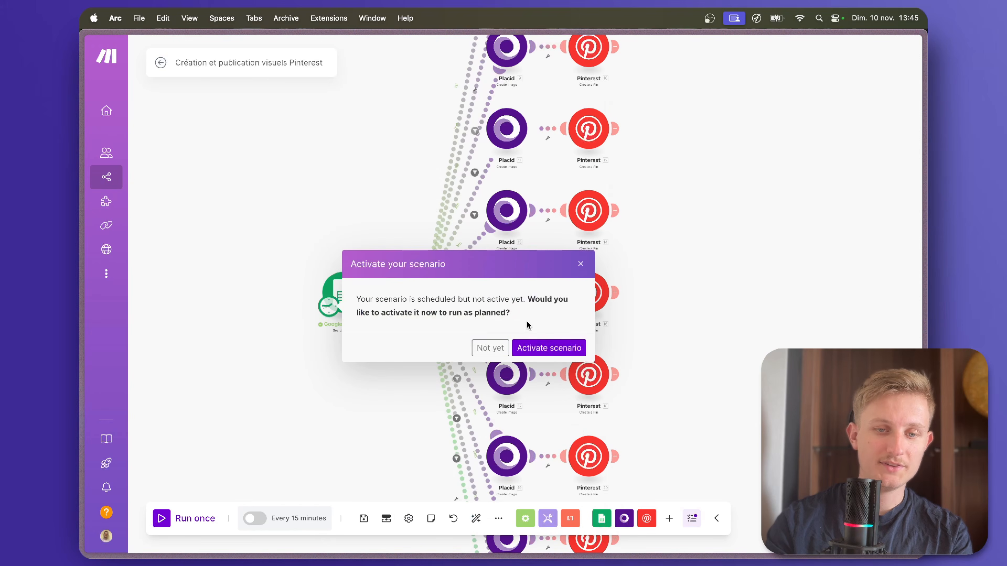
click(543, 348)
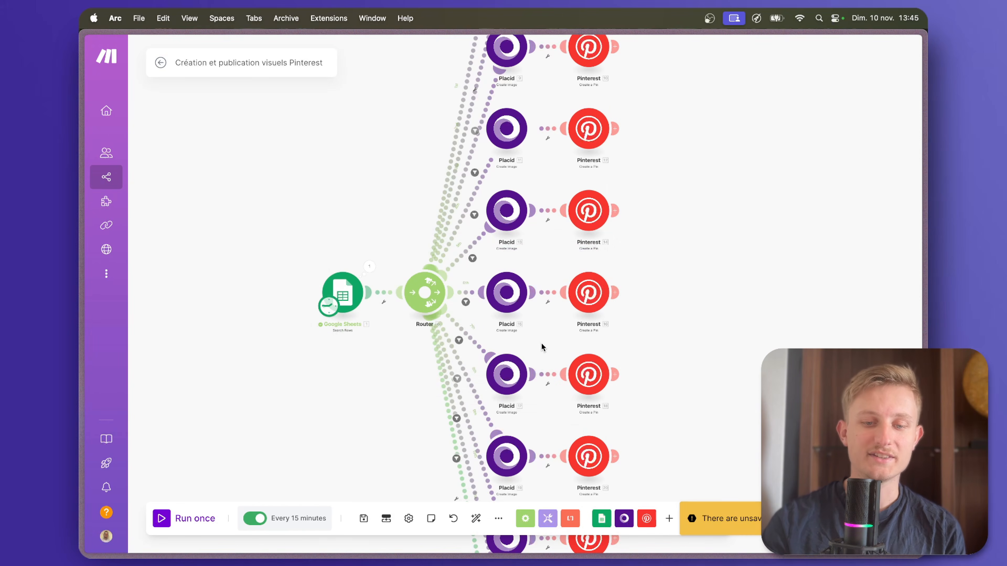
click(364, 519)
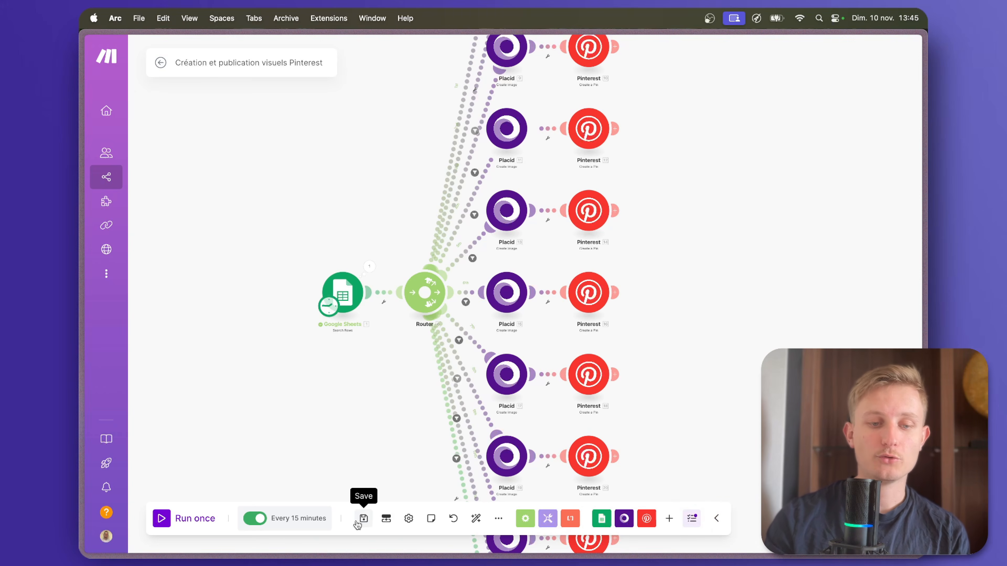
scroll(363, 422, down, 5)
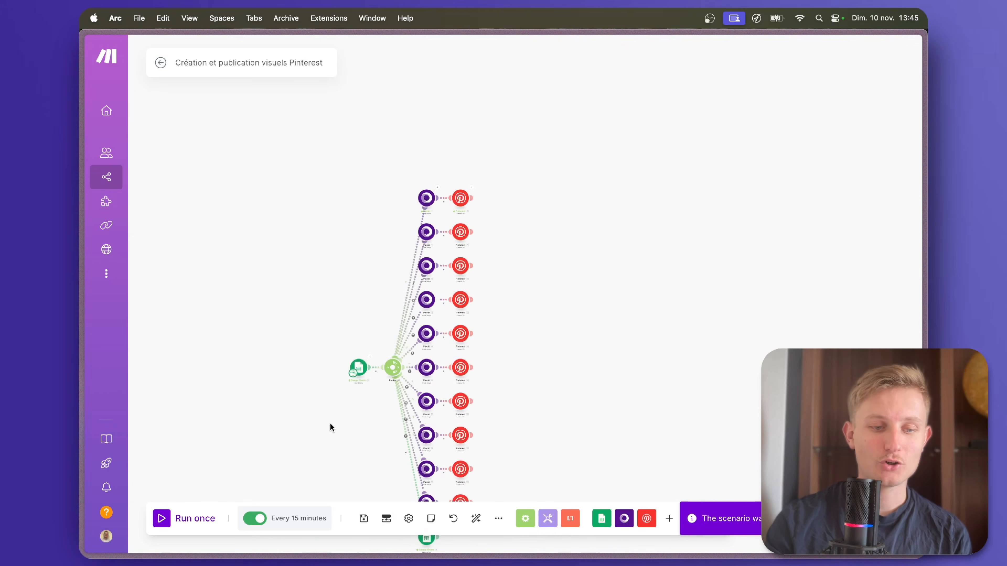
drag(305, 437, 371, 334)
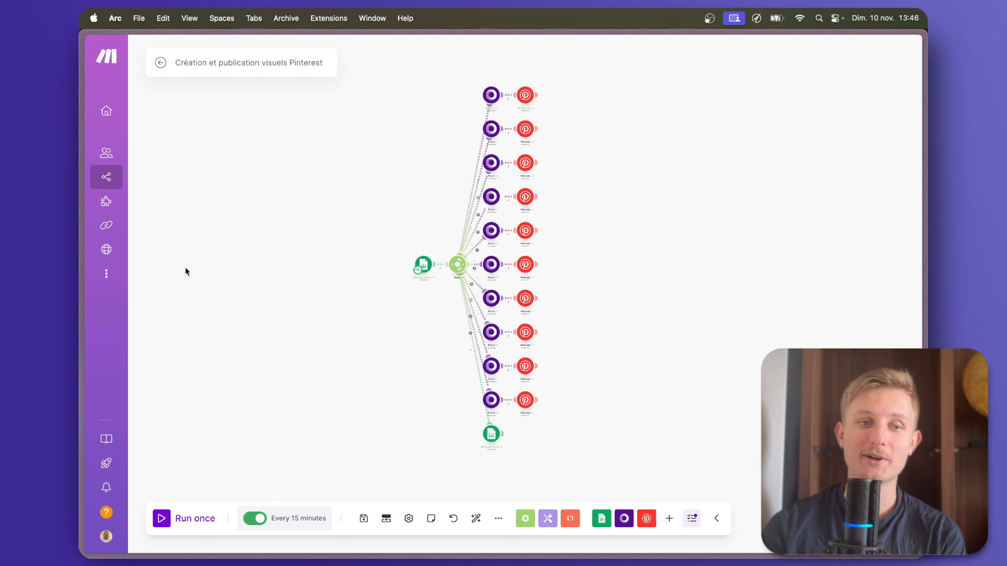
Switch to the Placid project's Images page to view the log of generated images and the Preview Mode option.
mouse_move(81, 249)
scroll(118, 322, down, 1)
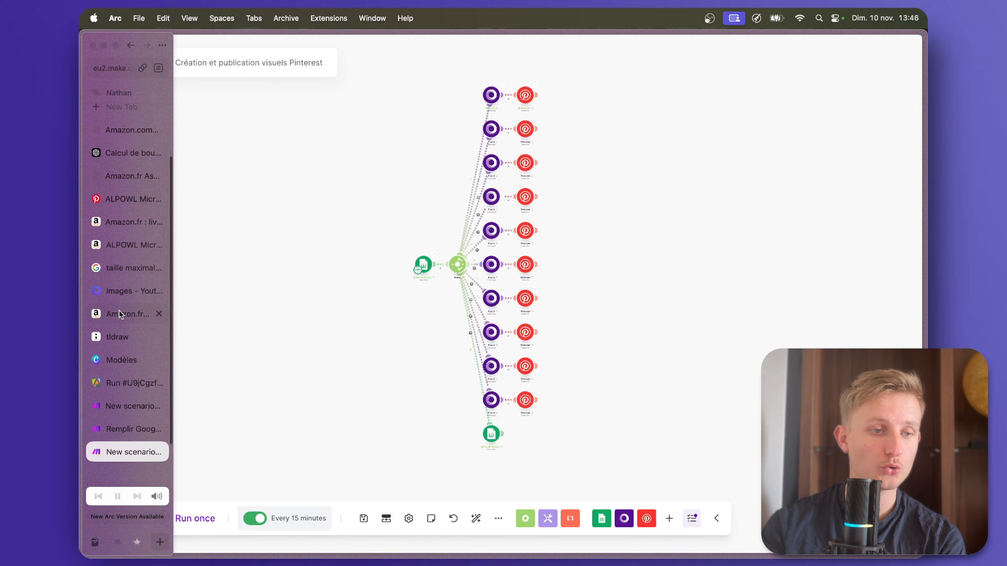
click(123, 297)
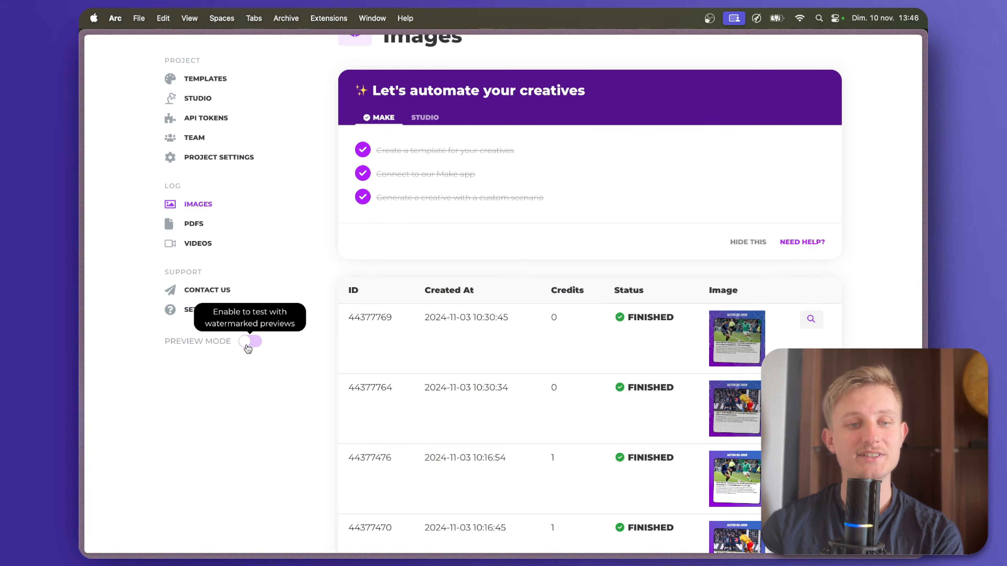